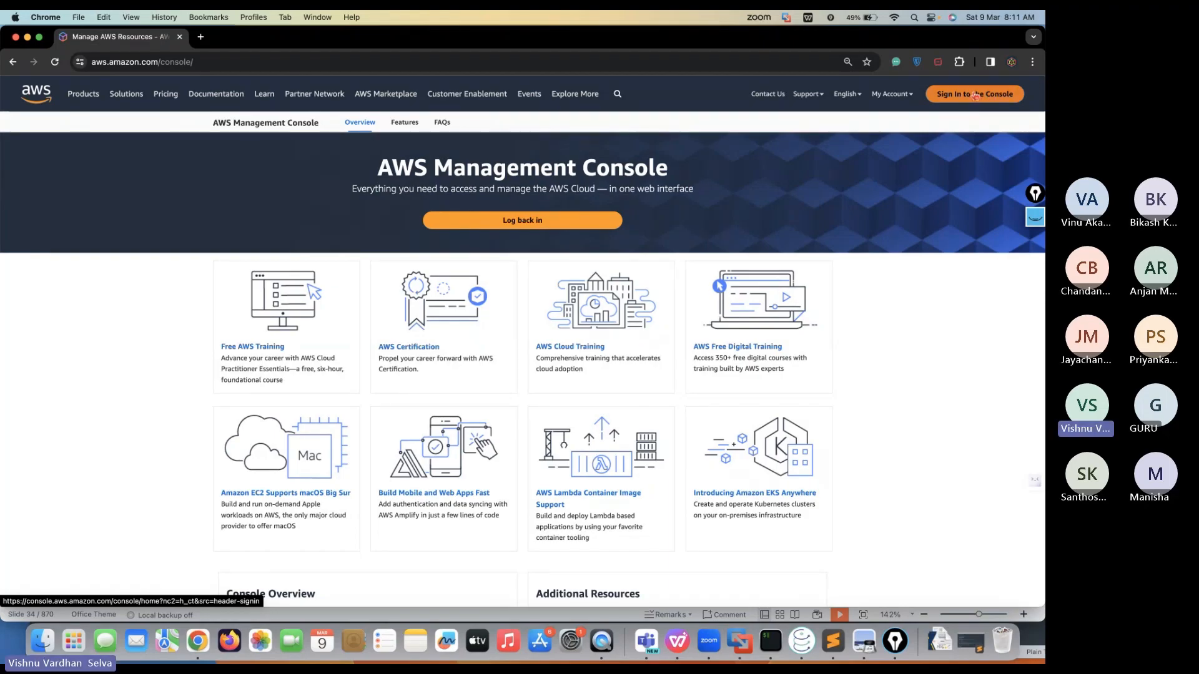
Go to the console sign-in page and choose to sign in as the root user
click(974, 95)
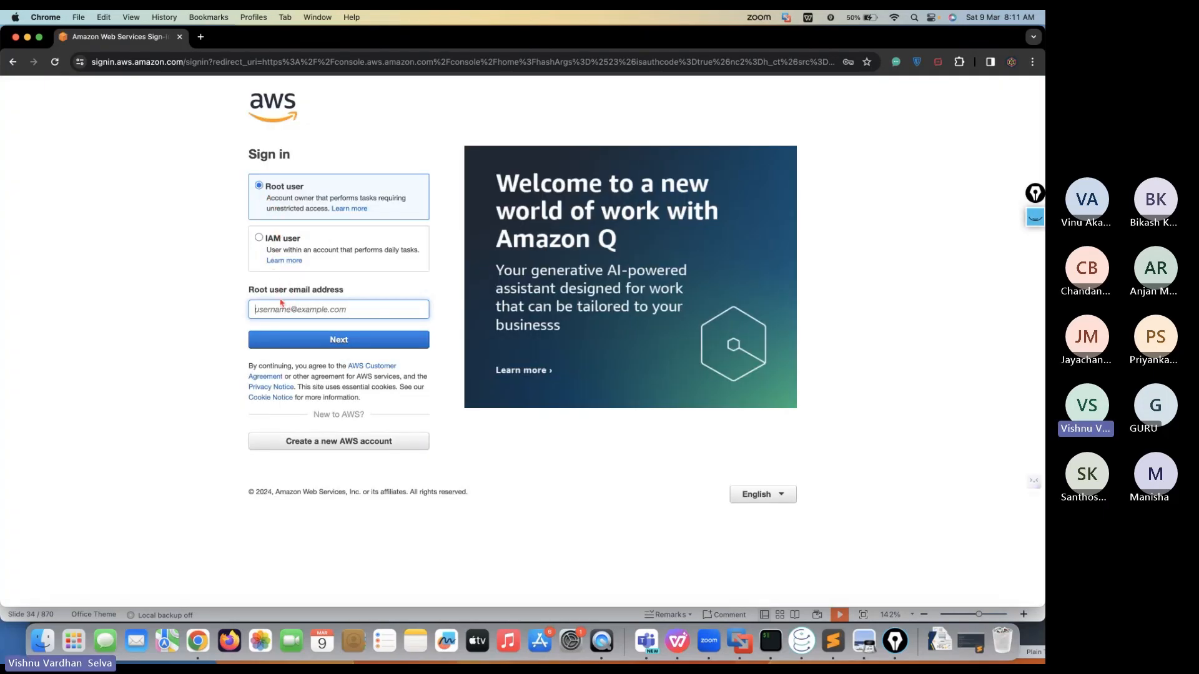
click(266, 247)
click(282, 196)
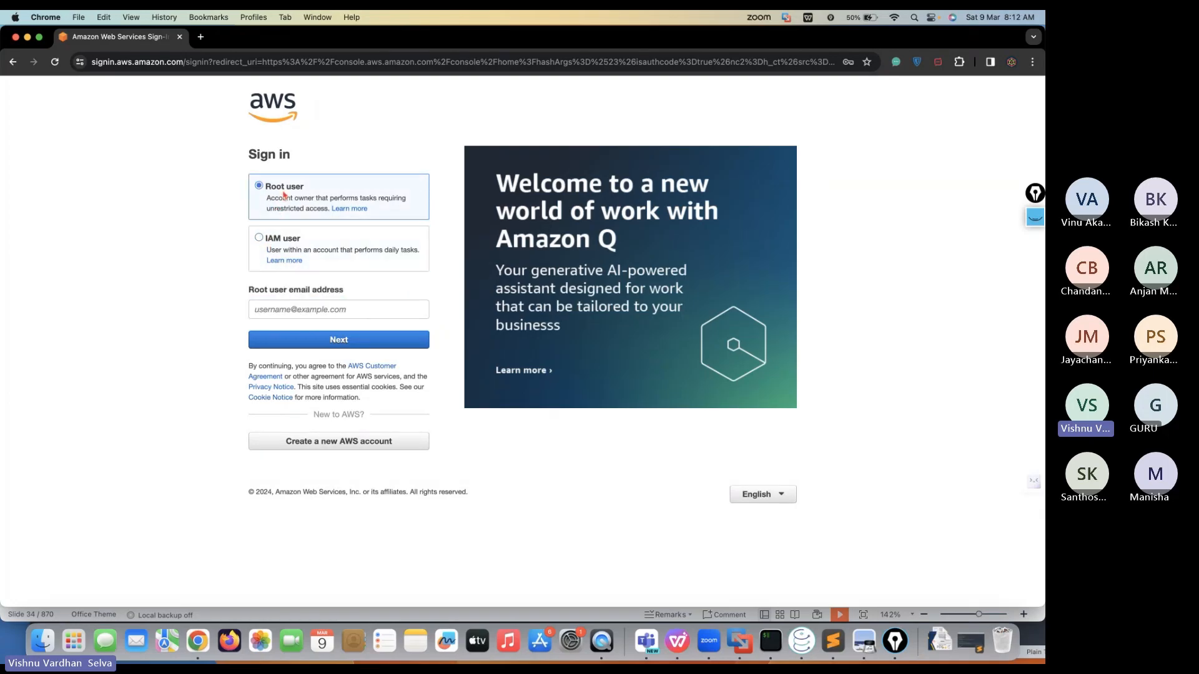
click(273, 240)
click(295, 200)
Sign in with the saved root email, the account password and the MFA code
click(293, 307)
click(327, 338)
click(325, 341)
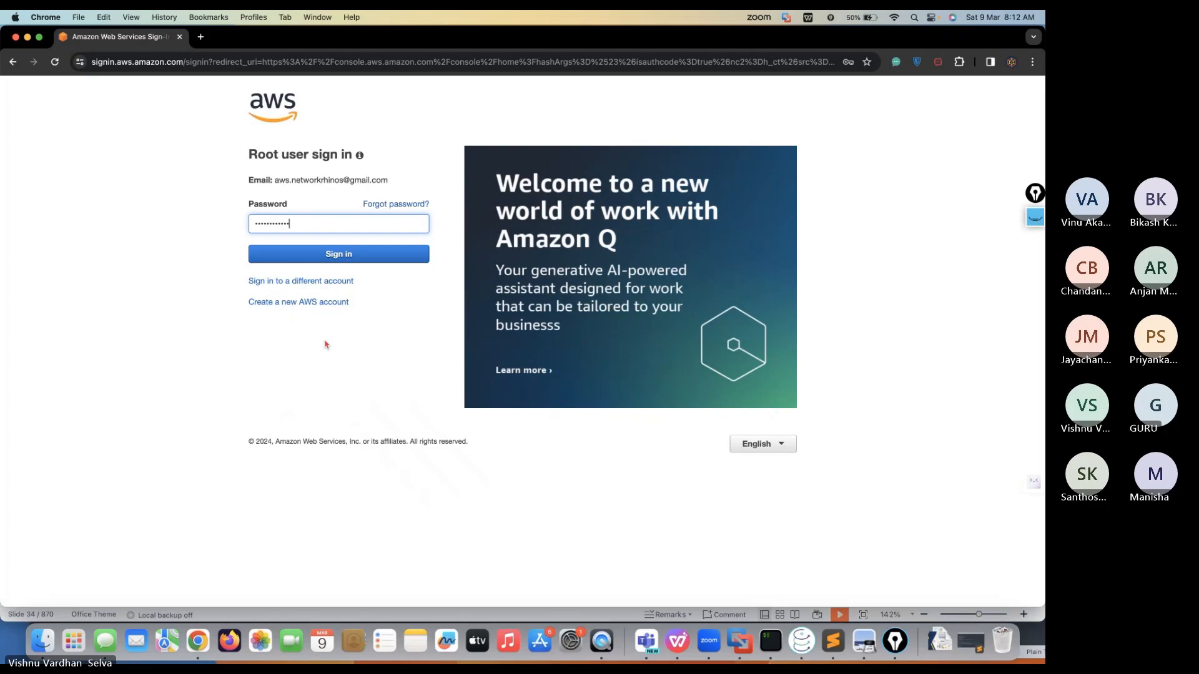
click(341, 251)
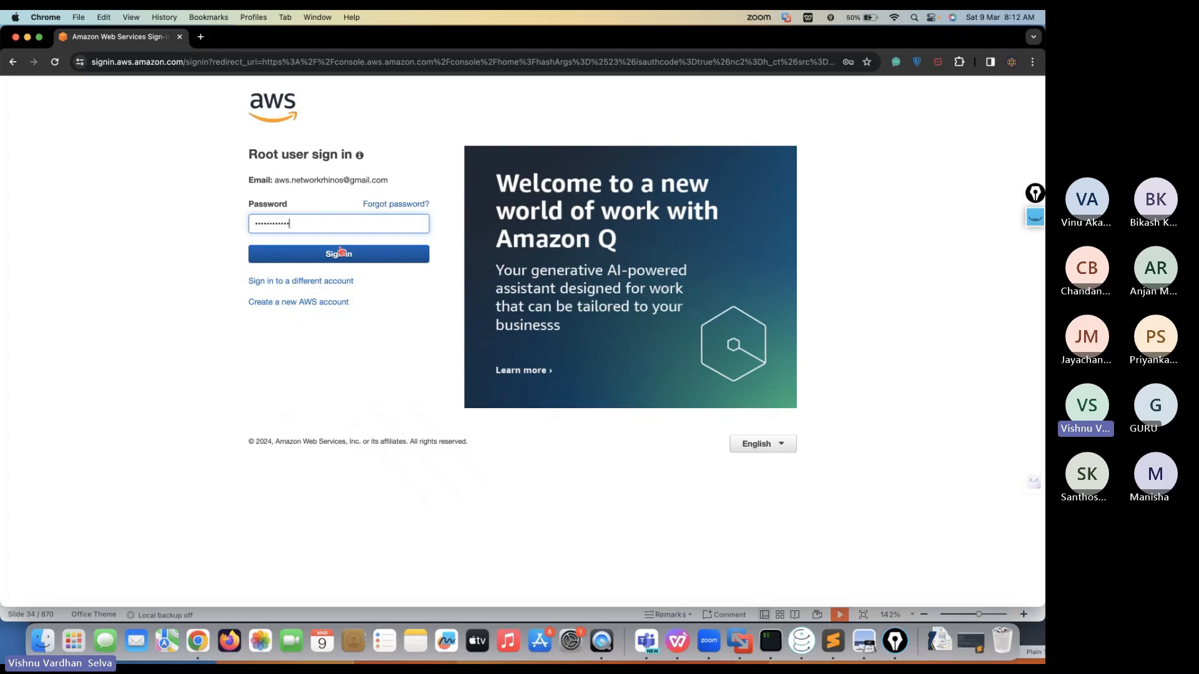
click(341, 252)
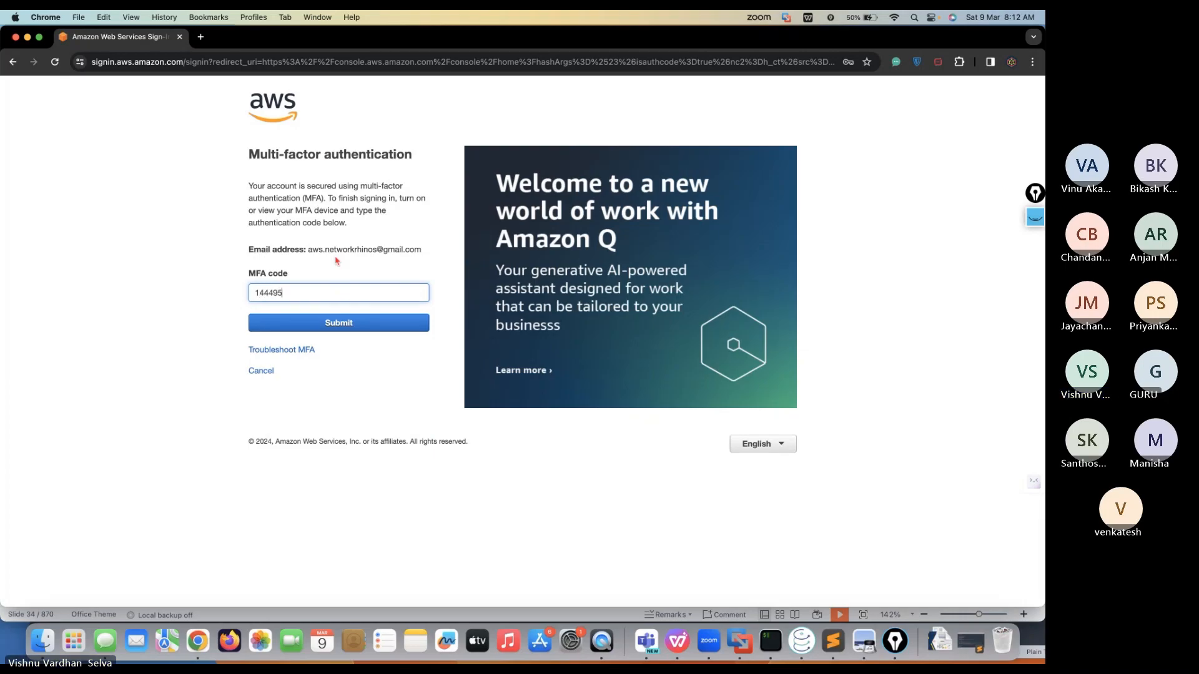
click(331, 328)
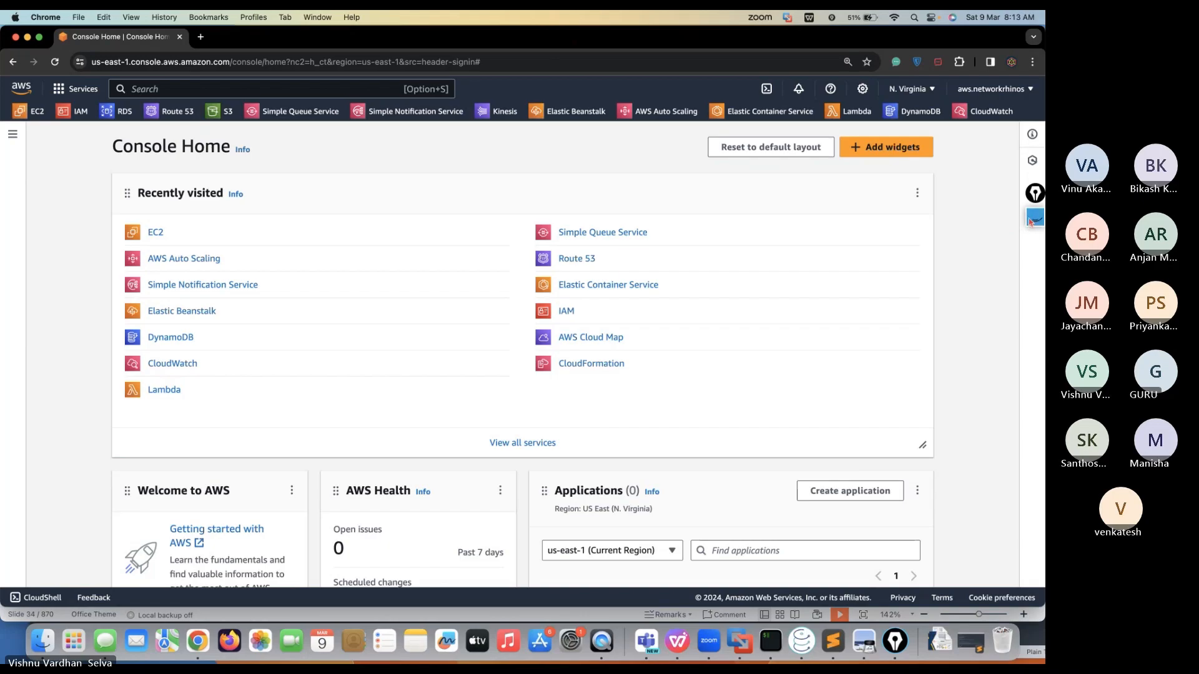
click(1035, 195)
click(1011, 273)
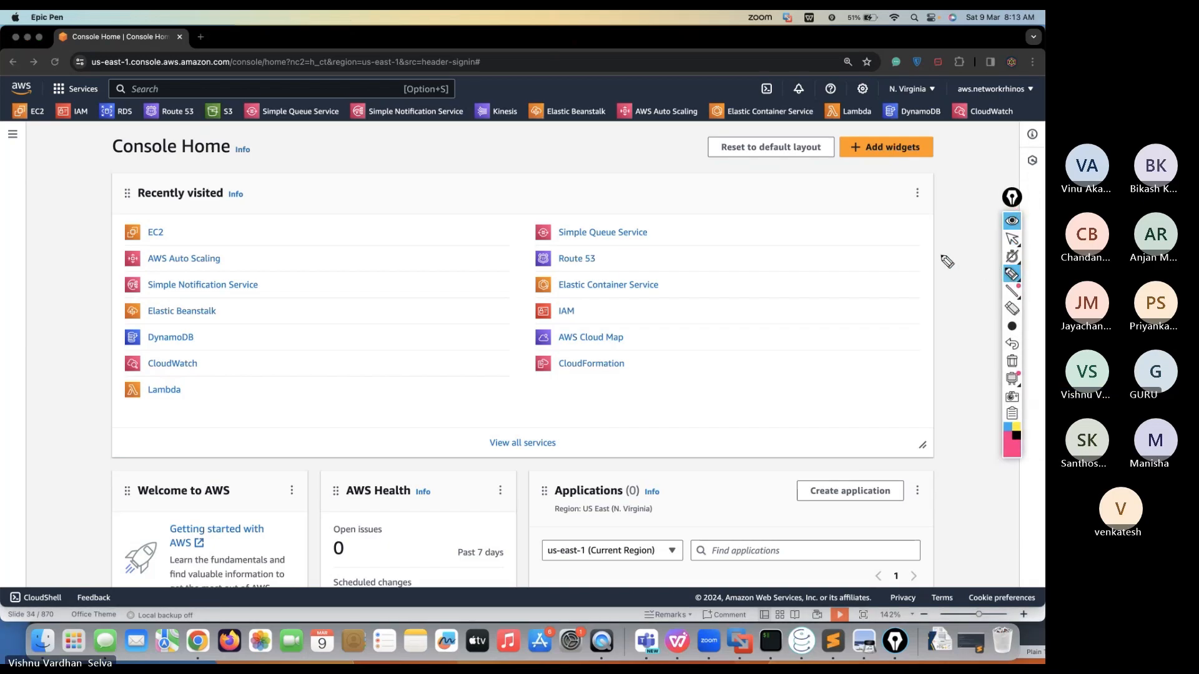
mouse_move(37, 77)
mouse_down()
mouse_move(9, 97)
mouse_move(35, 76)
mouse_move(44, 87)
mouse_move(99, 78)
mouse_up()
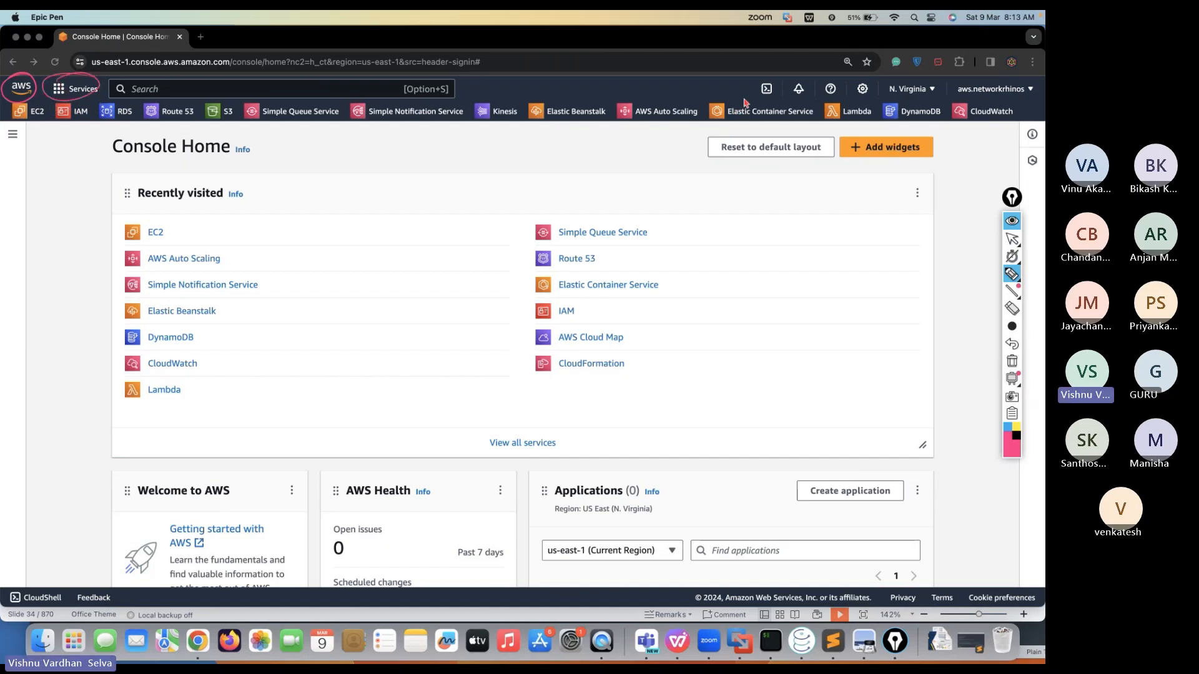
mouse_move(773, 83)
mouse_down()
mouse_move(761, 99)
mouse_move(766, 79)
mouse_move(788, 93)
mouse_move(809, 80)
mouse_up()
mouse_move(932, 99)
mouse_down()
mouse_move(934, 80)
mouse_move(860, 106)
mouse_up()
mouse_move(1036, 94)
mouse_down()
mouse_move(1018, 79)
mouse_move(961, 86)
mouse_move(1030, 95)
mouse_move(1034, 85)
mouse_up()
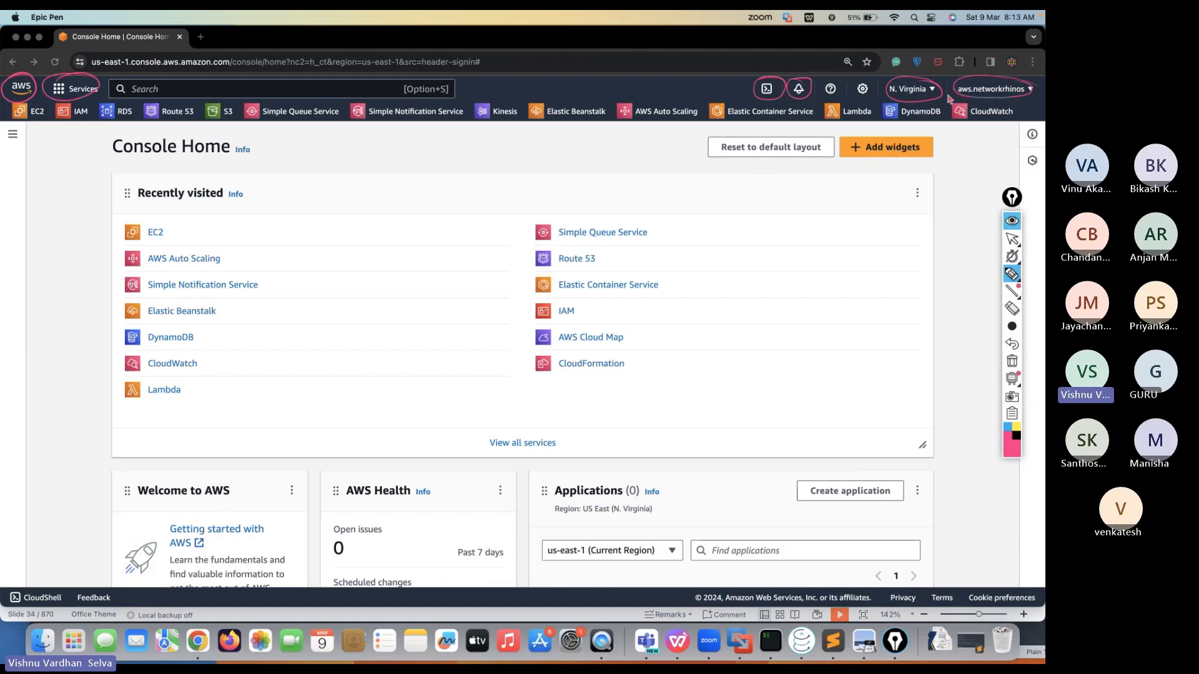
click(1012, 239)
click(934, 91)
click(934, 91)
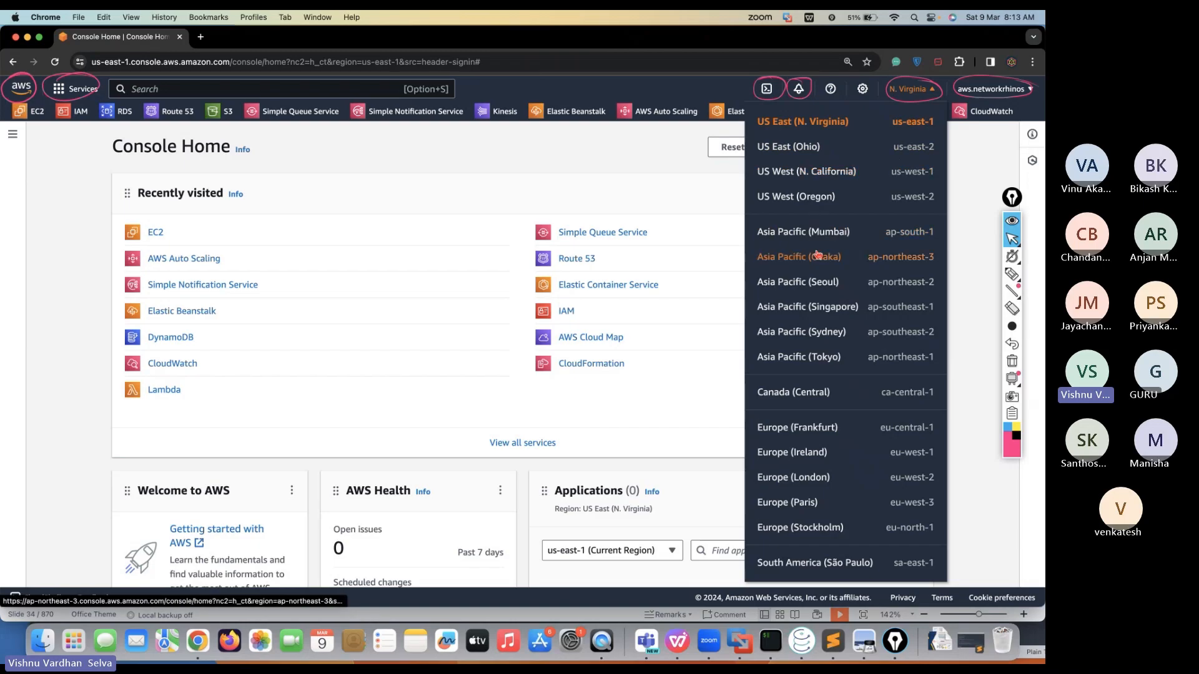
scroll(817, 253, down, 5)
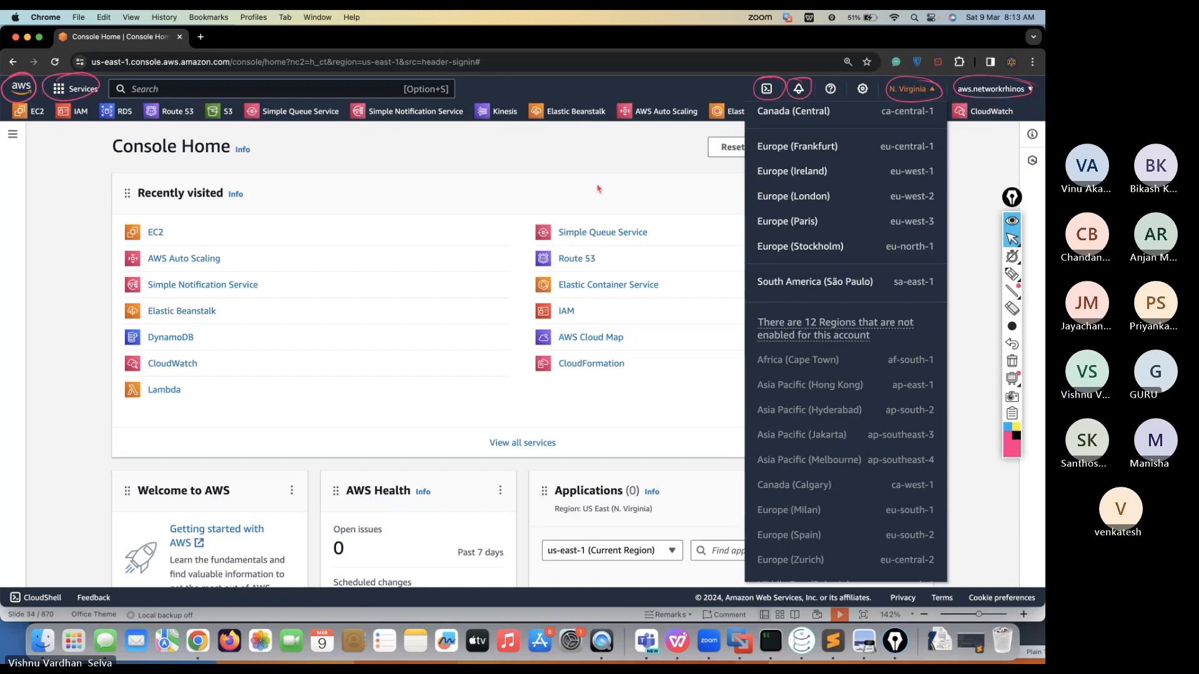
click(627, 192)
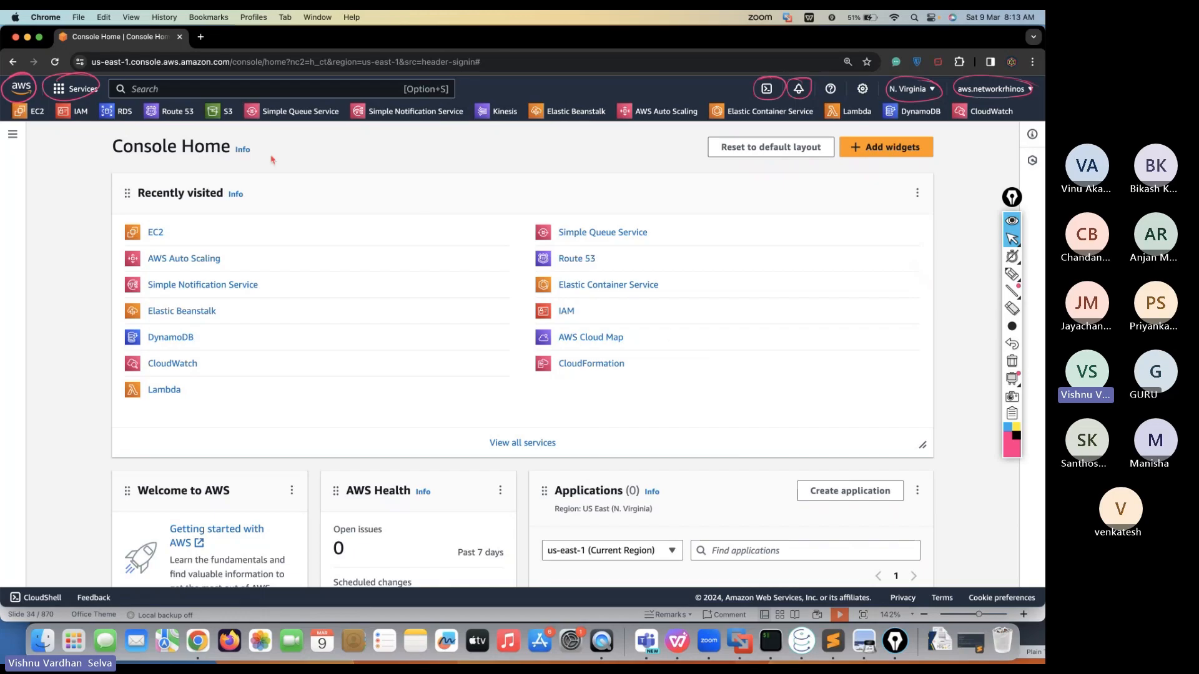
click(230, 90)
Search the console for iam and open the IAM service
text(iam)
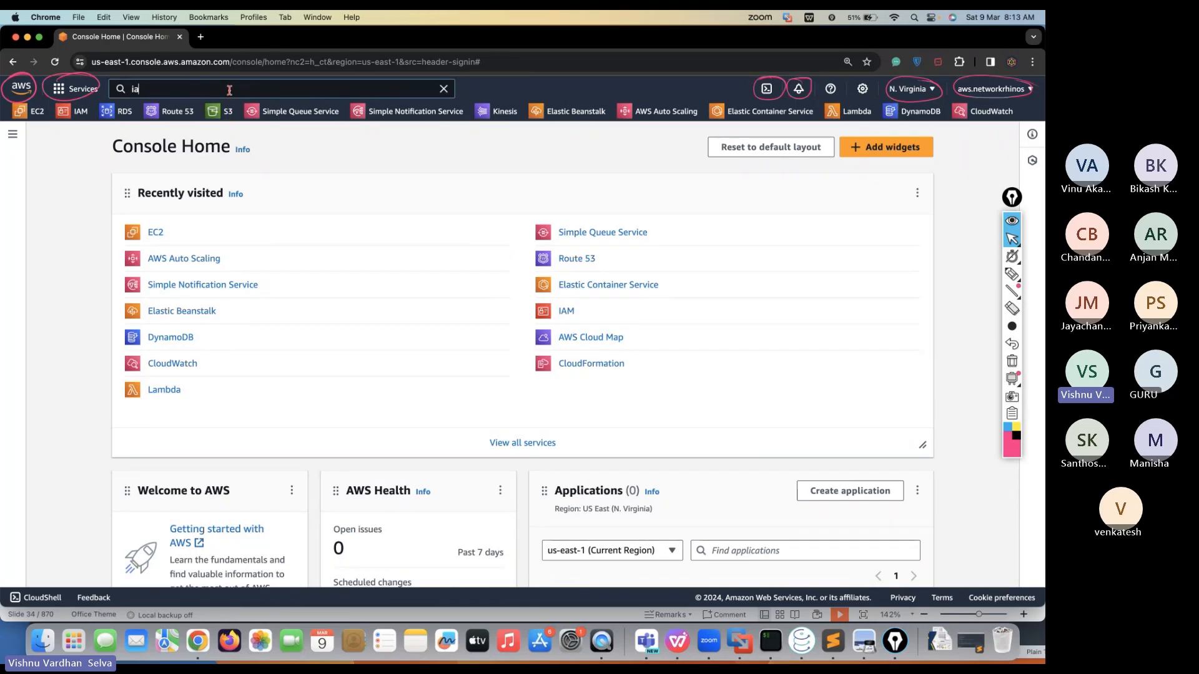
mouse_move(314, 191)
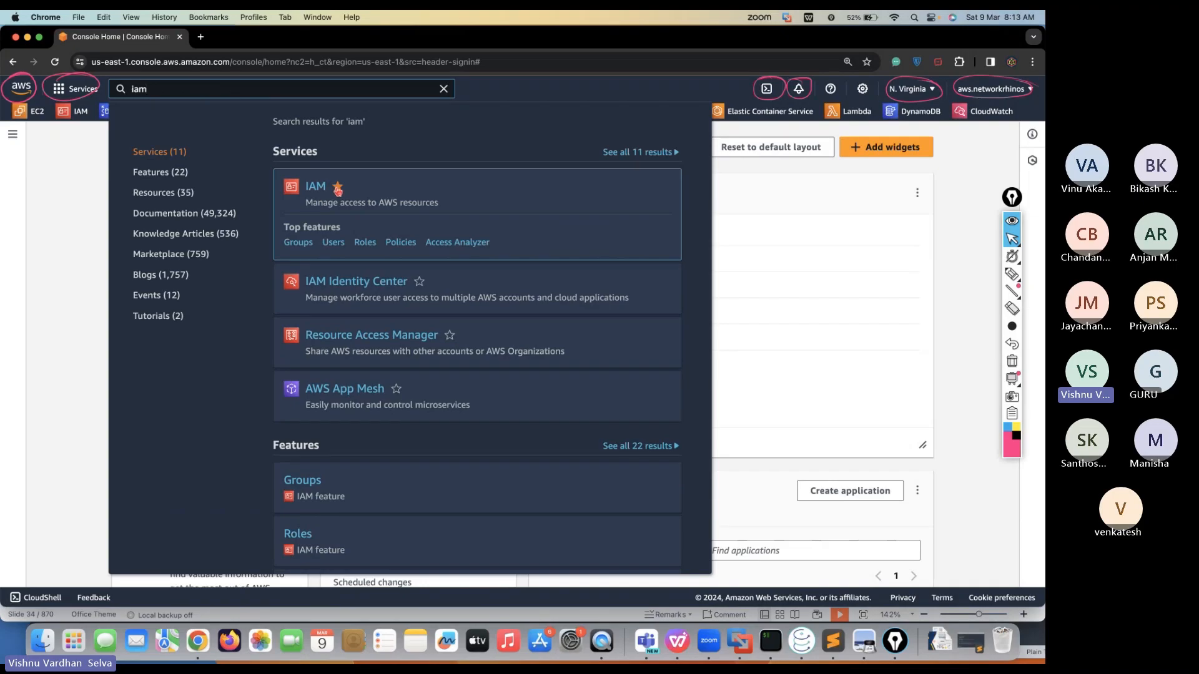
click(314, 188)
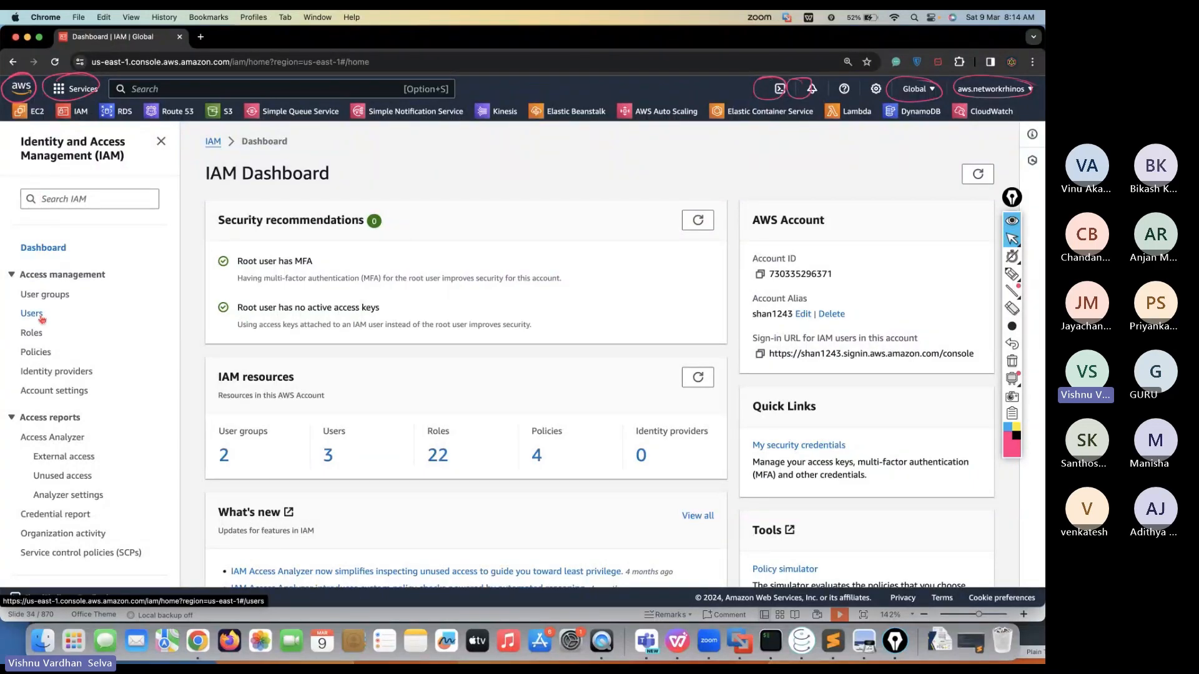
Highlight the User groups, Users and Policies sidebar items with Epic Pen, then clear the marks
click(1012, 361)
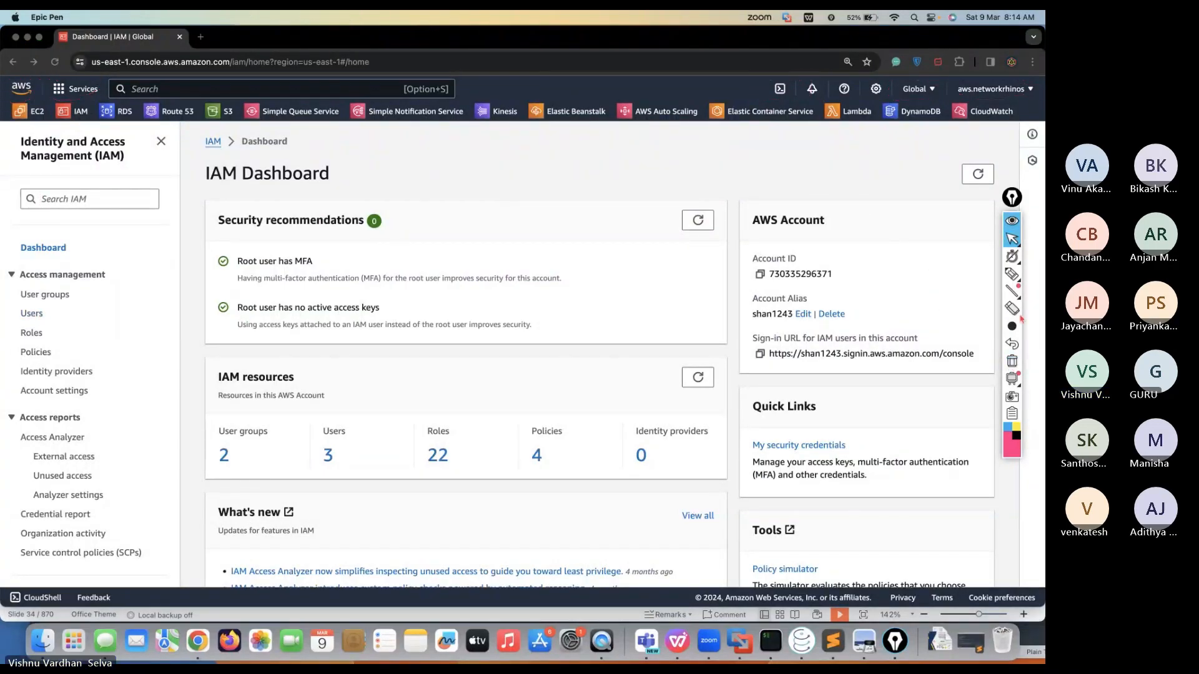
click(1012, 275)
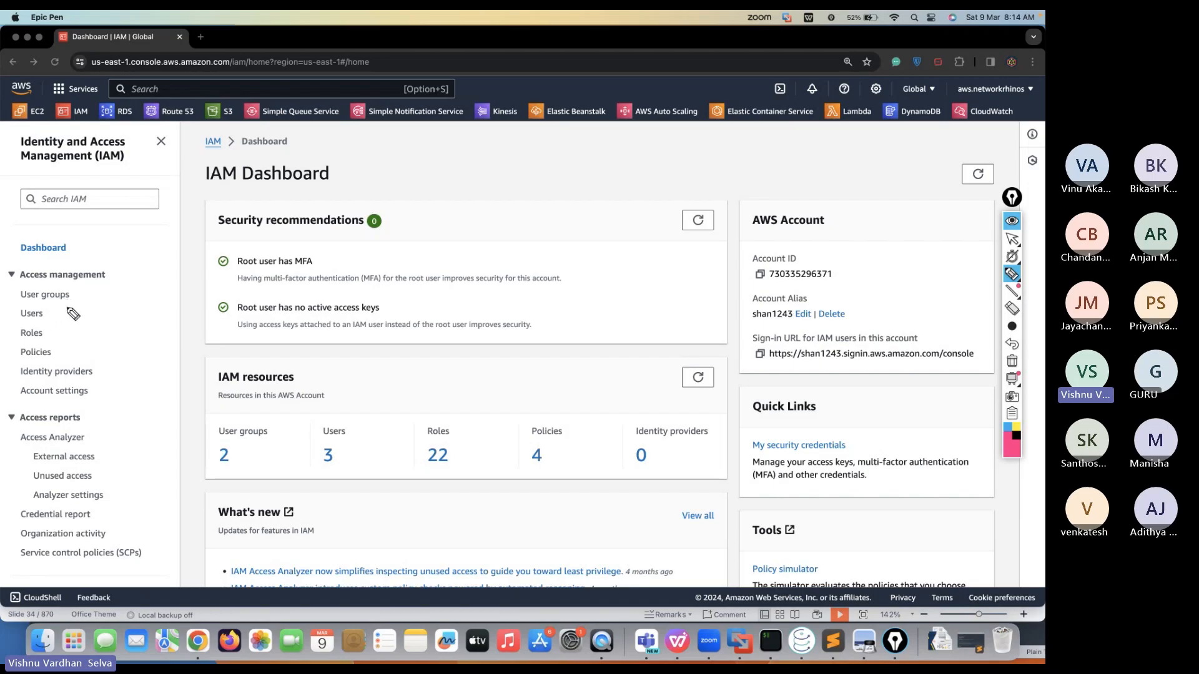
mouse_move(81, 289)
mouse_down()
mouse_move(100, 282)
mouse_move(71, 305)
mouse_move(82, 344)
mouse_up()
click(1011, 240)
click(1012, 361)
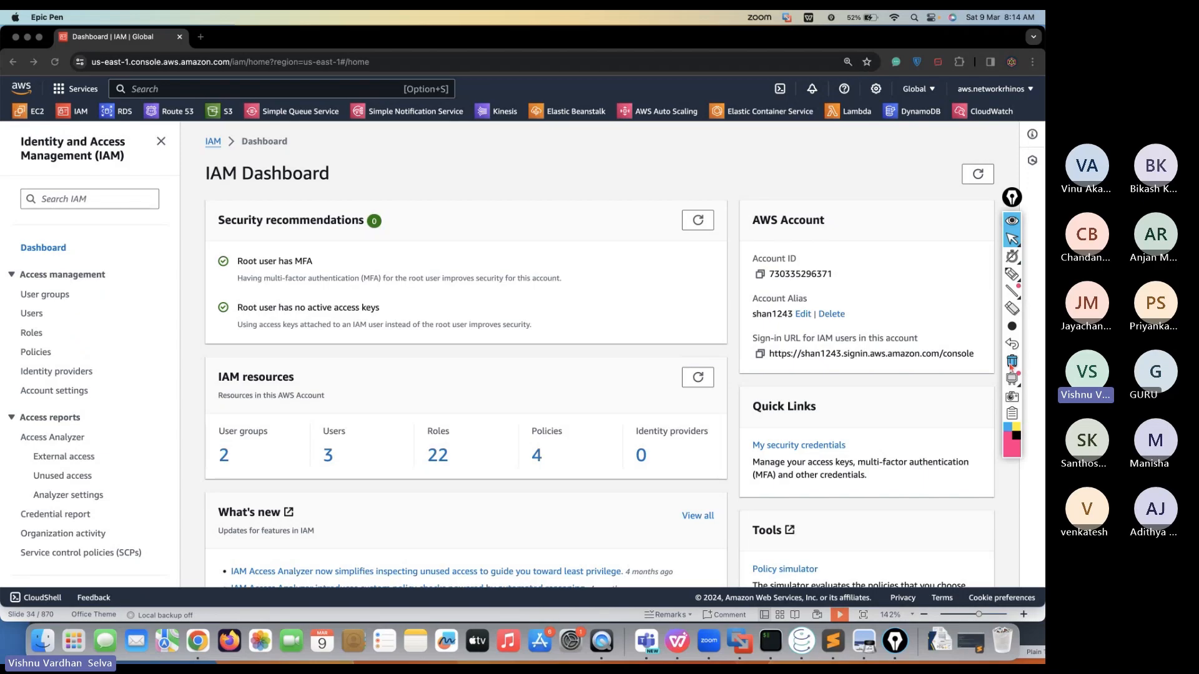
click(29, 314)
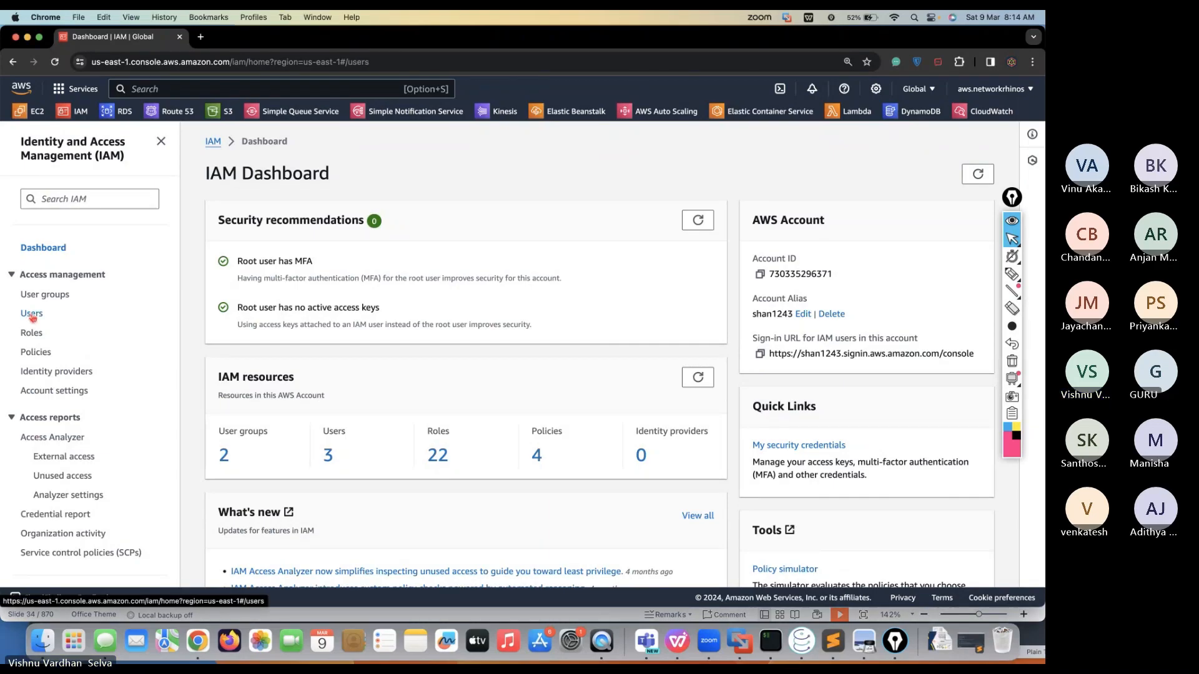
Delete all three IAM users, confirming with the word delete
click(222, 269)
click(872, 195)
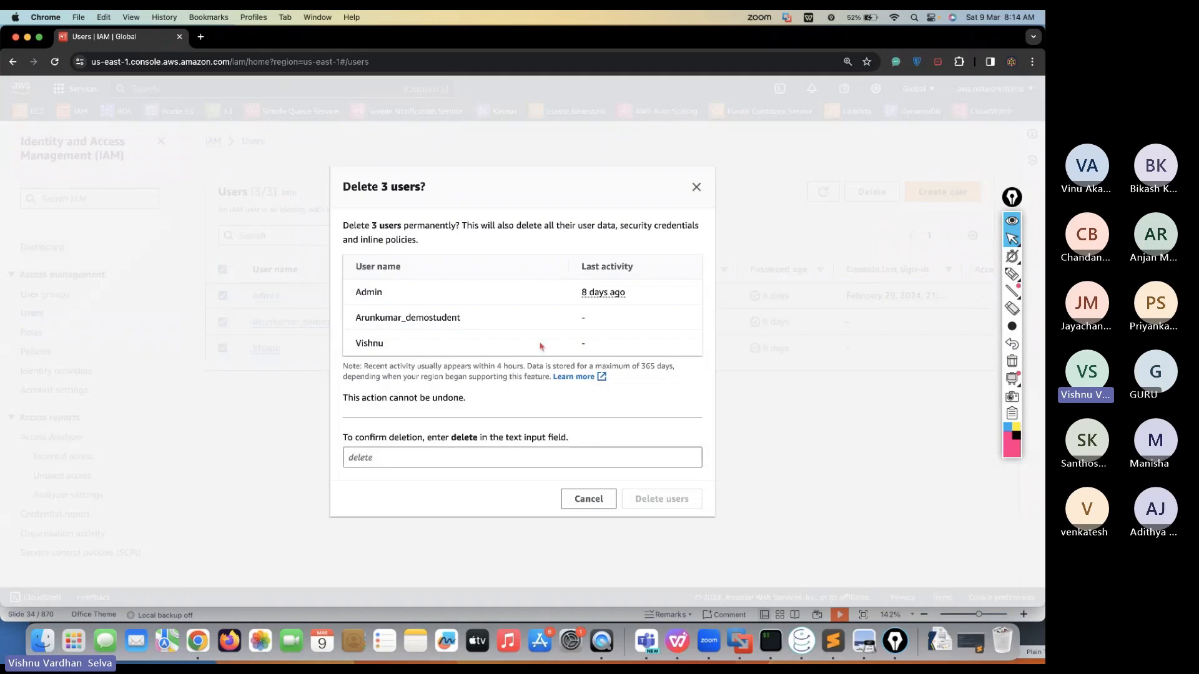
double_click(472, 440)
key(super+c)
click(447, 458)
key(super+v)
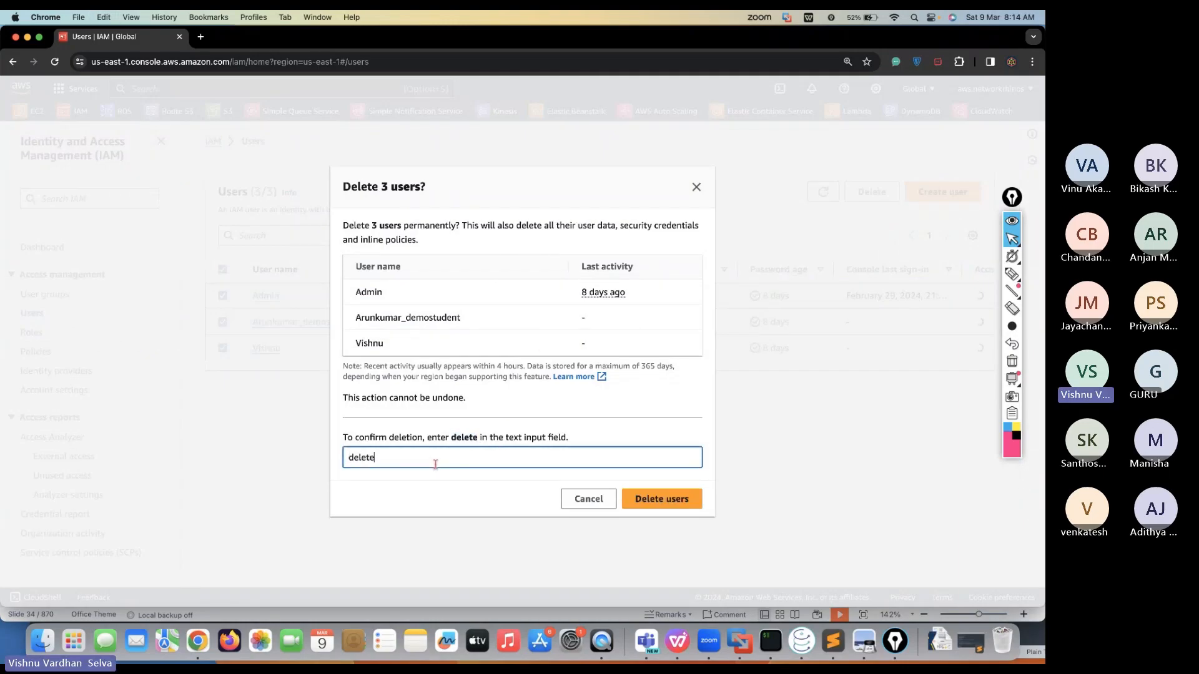
click(661, 499)
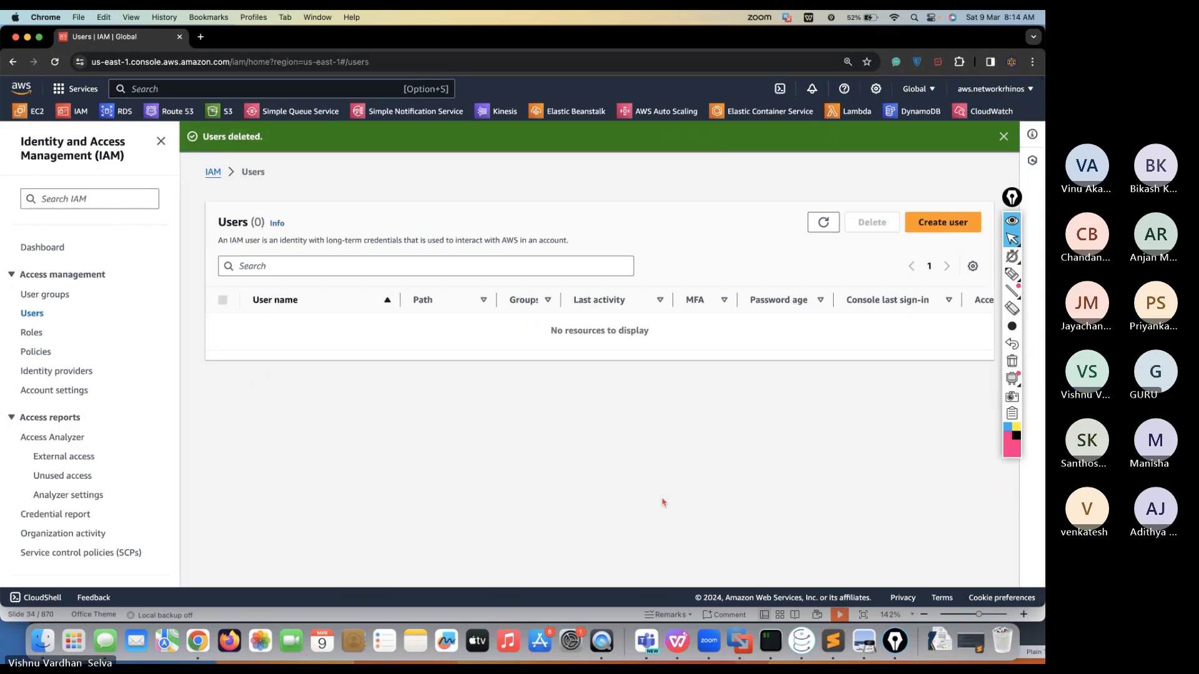
Delete both user groups, Demo_Students and vishnuadmin, then go back to Users
click(49, 295)
click(223, 256)
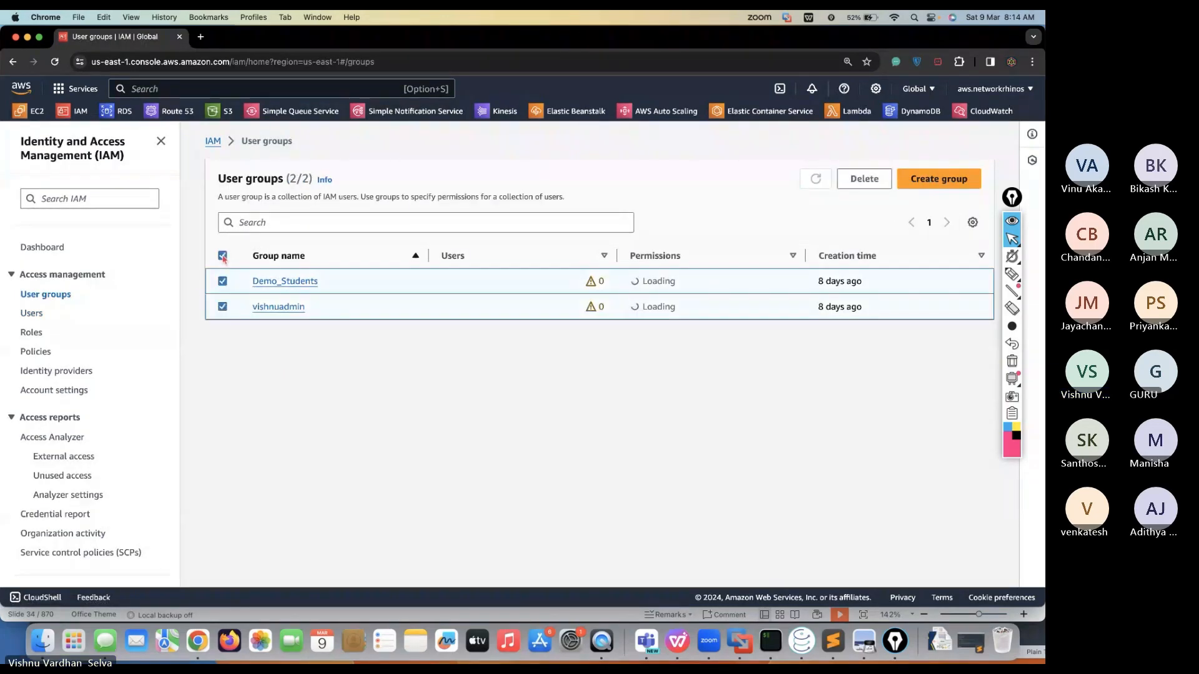
click(860, 180)
click(491, 386)
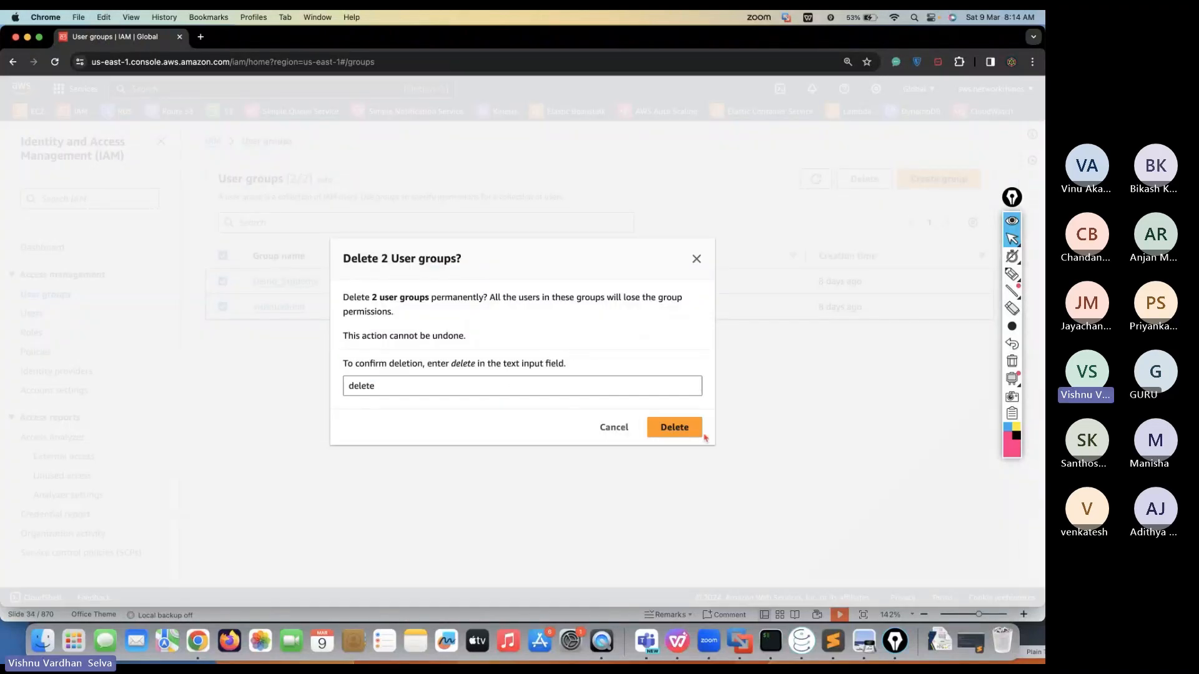
click(693, 429)
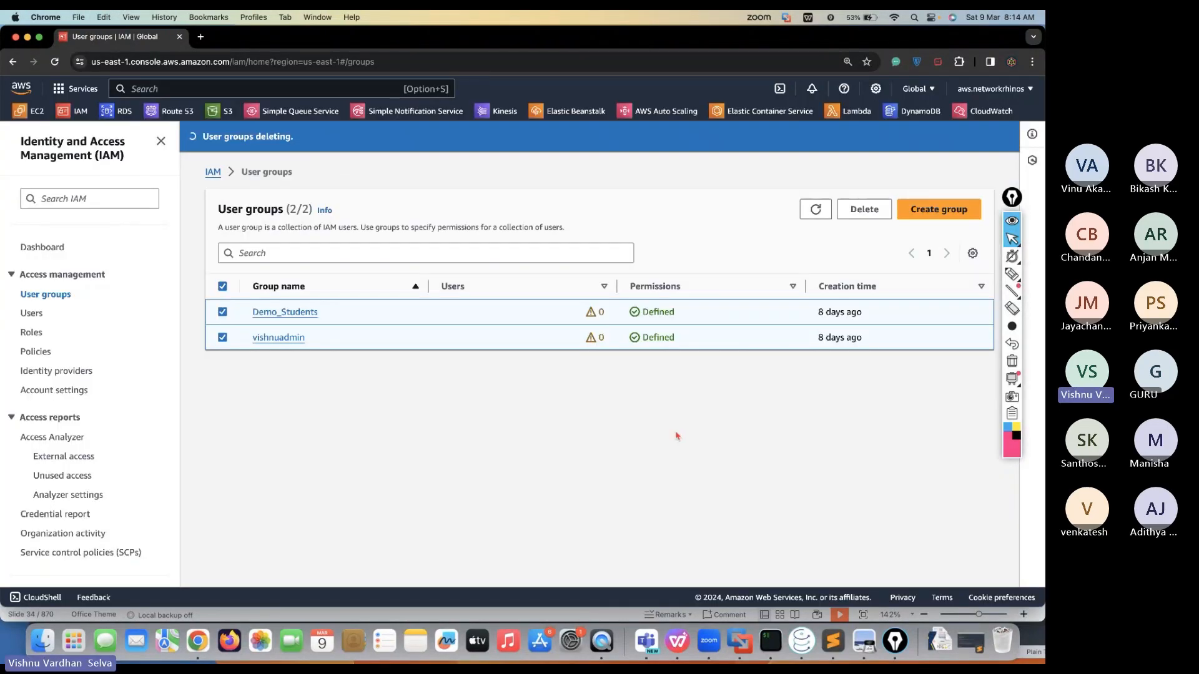
click(32, 314)
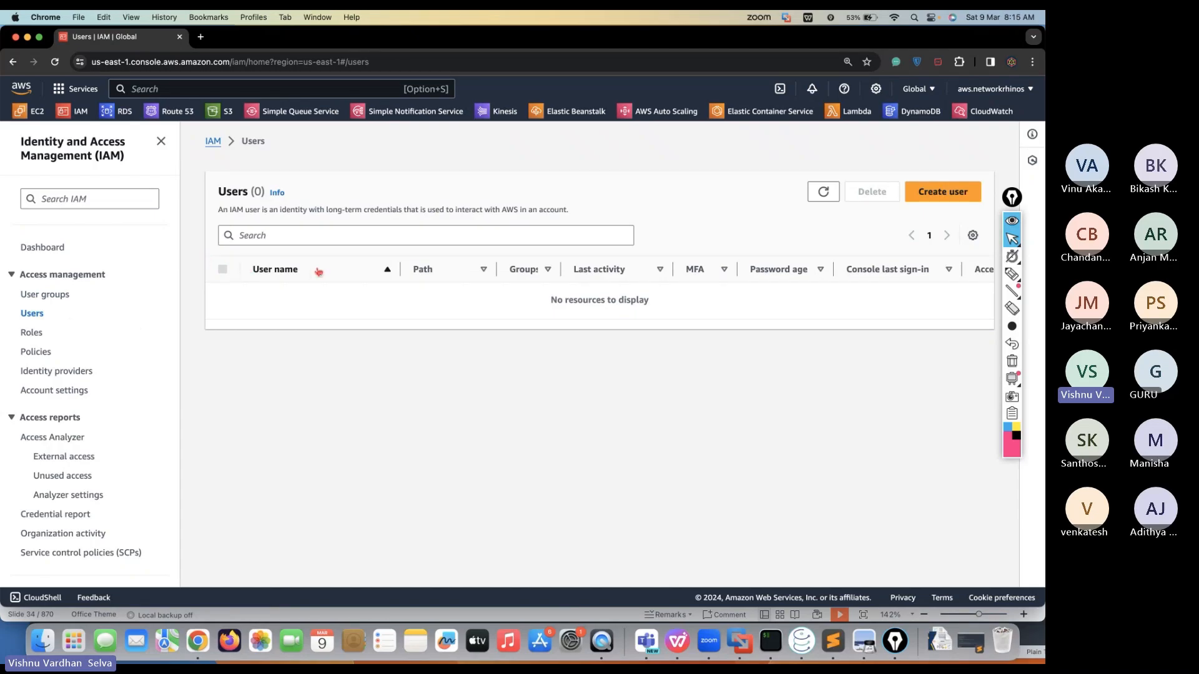
Start a new user named Admin with console access as an IAM user
click(932, 193)
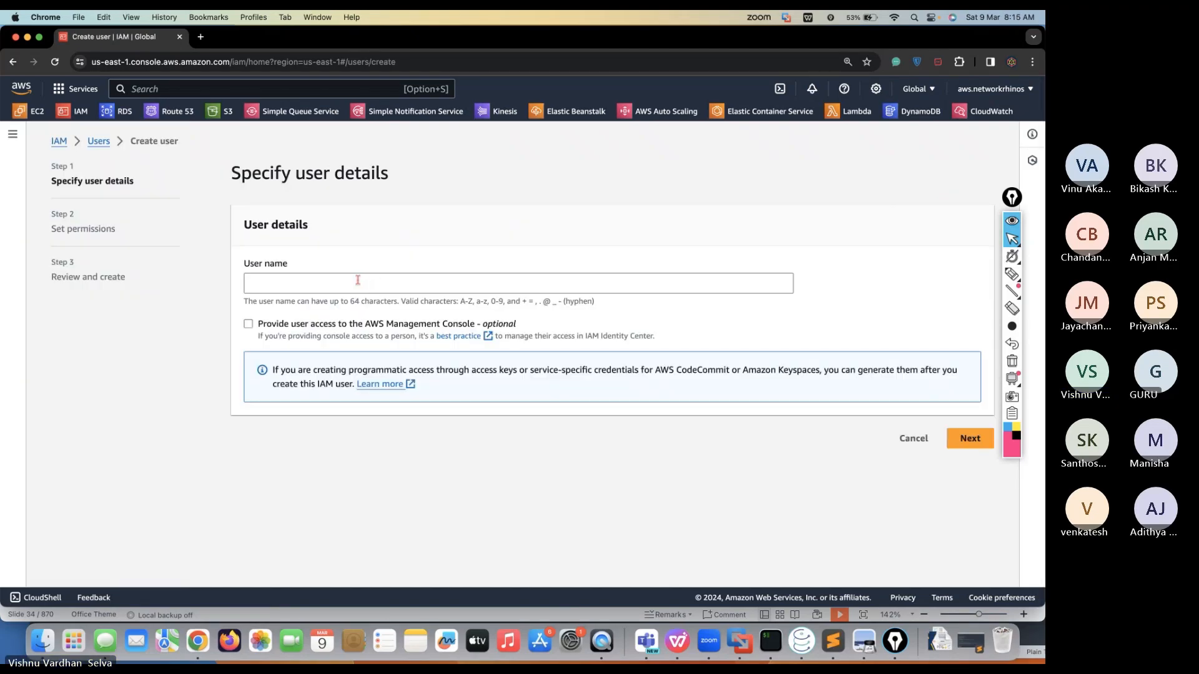
click(327, 284)
text(Admin)
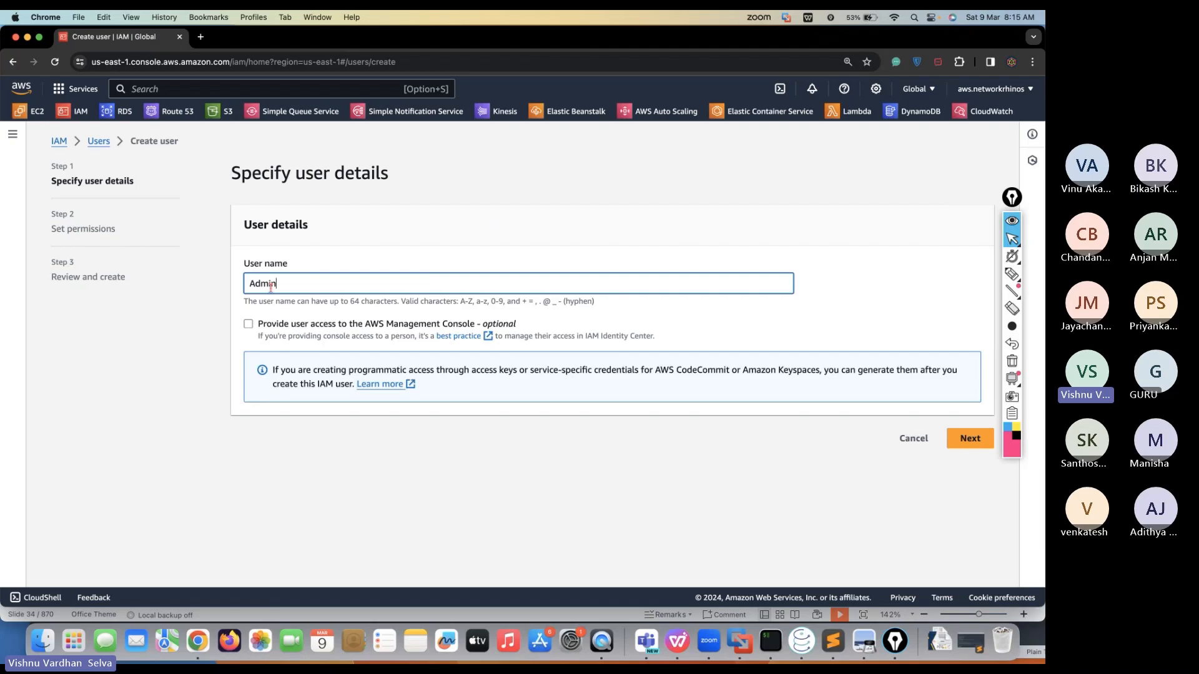
click(248, 324)
scroll(342, 441, down, 1)
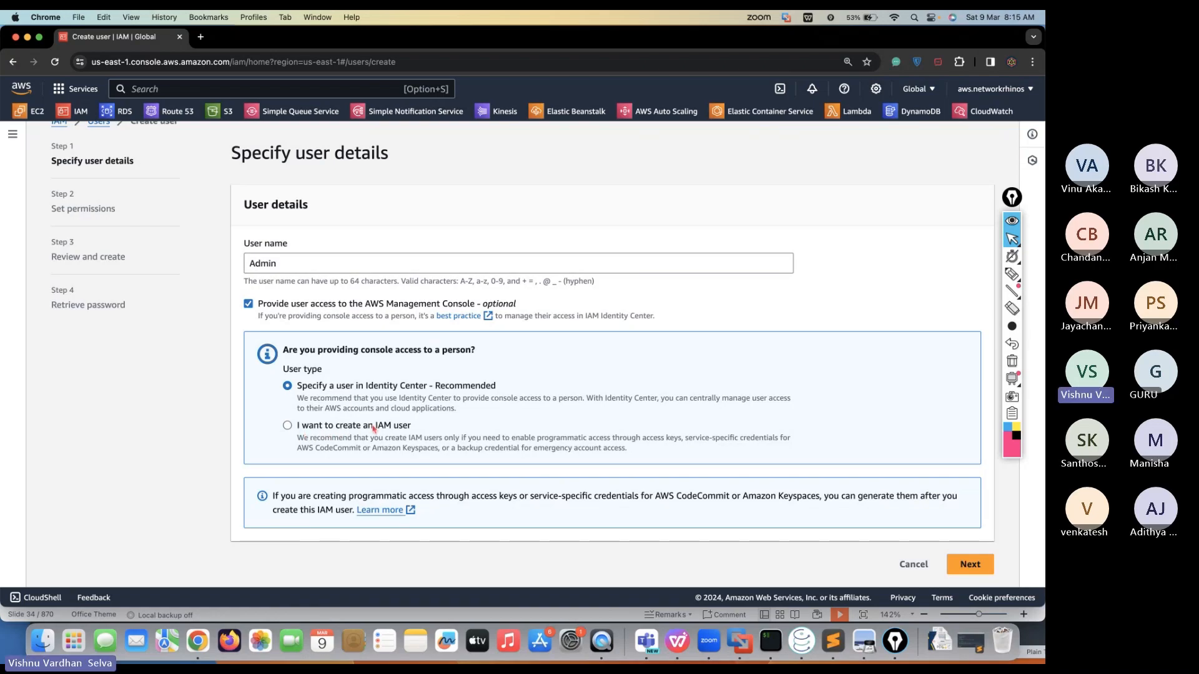
click(327, 427)
Point out the Console password section and its autogenerated password option
scroll(343, 435, down, 1)
scroll(343, 435, down, 5)
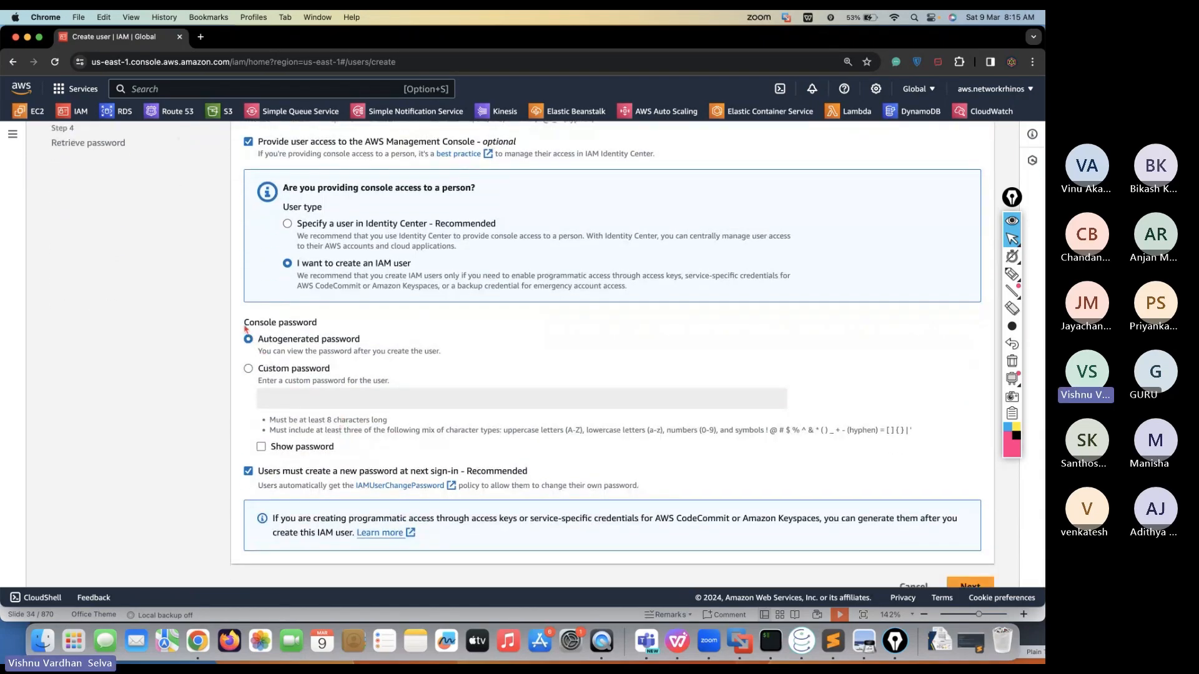
drag(245, 329, 318, 326)
click(172, 354)
scroll(244, 378, down, 1)
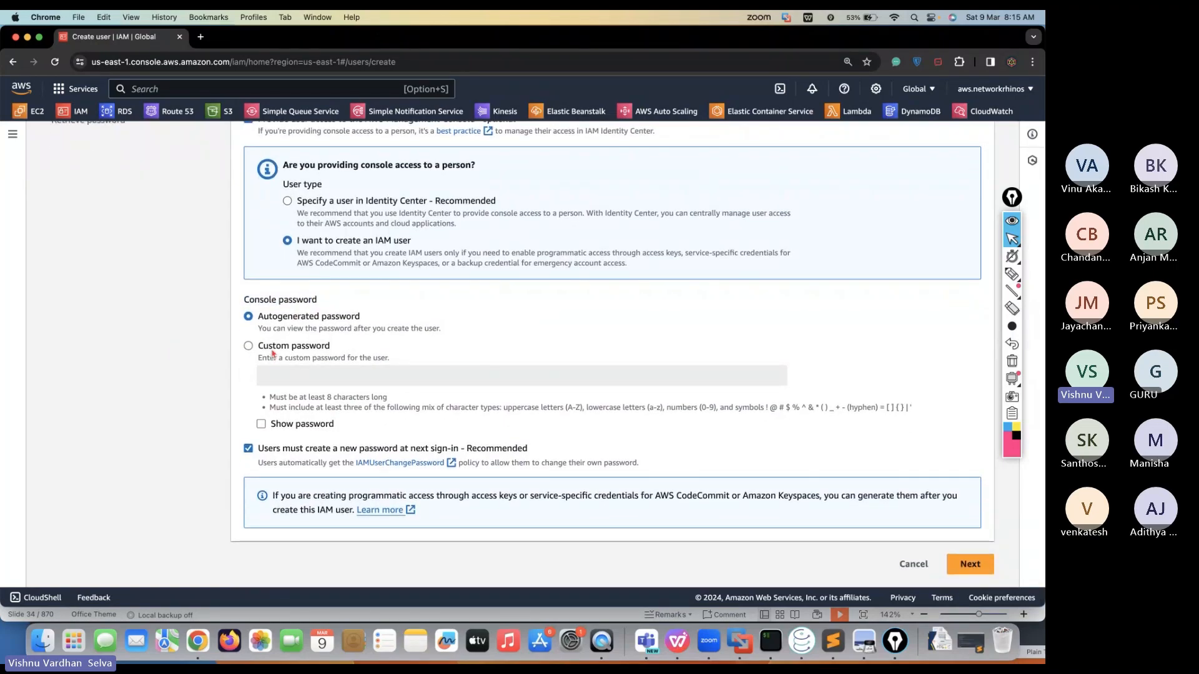
drag(364, 323, 260, 324)
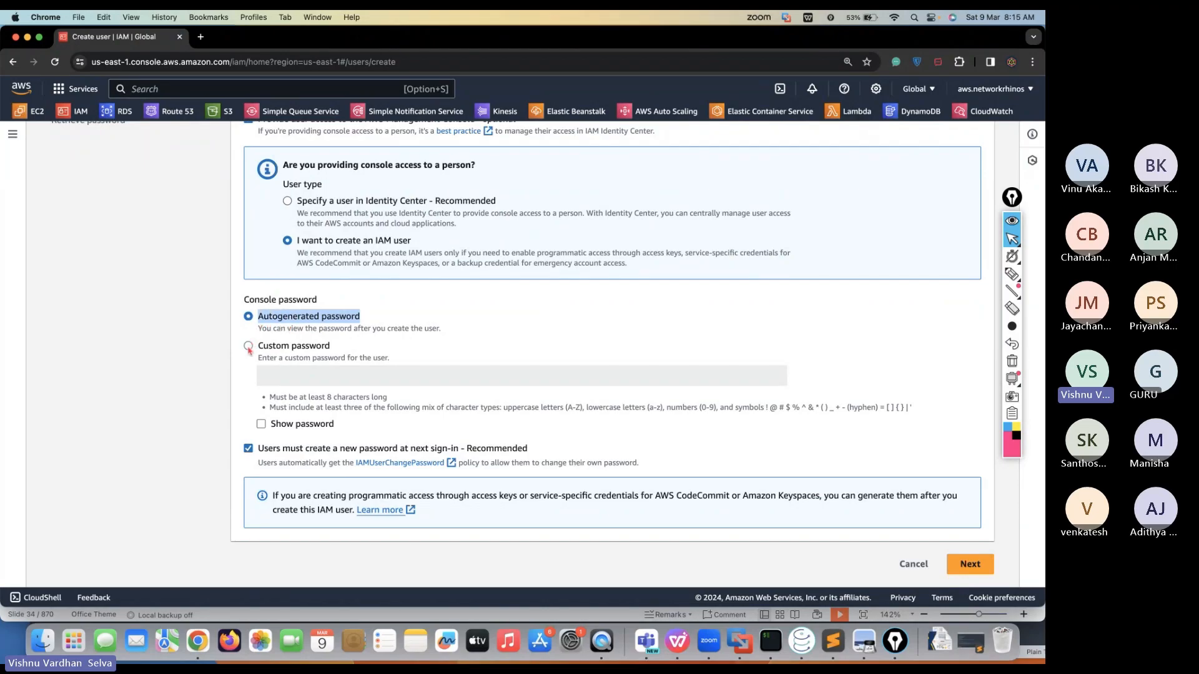
Set a shown custom console password without requiring a new password at sign-in
click(249, 347)
click(286, 372)
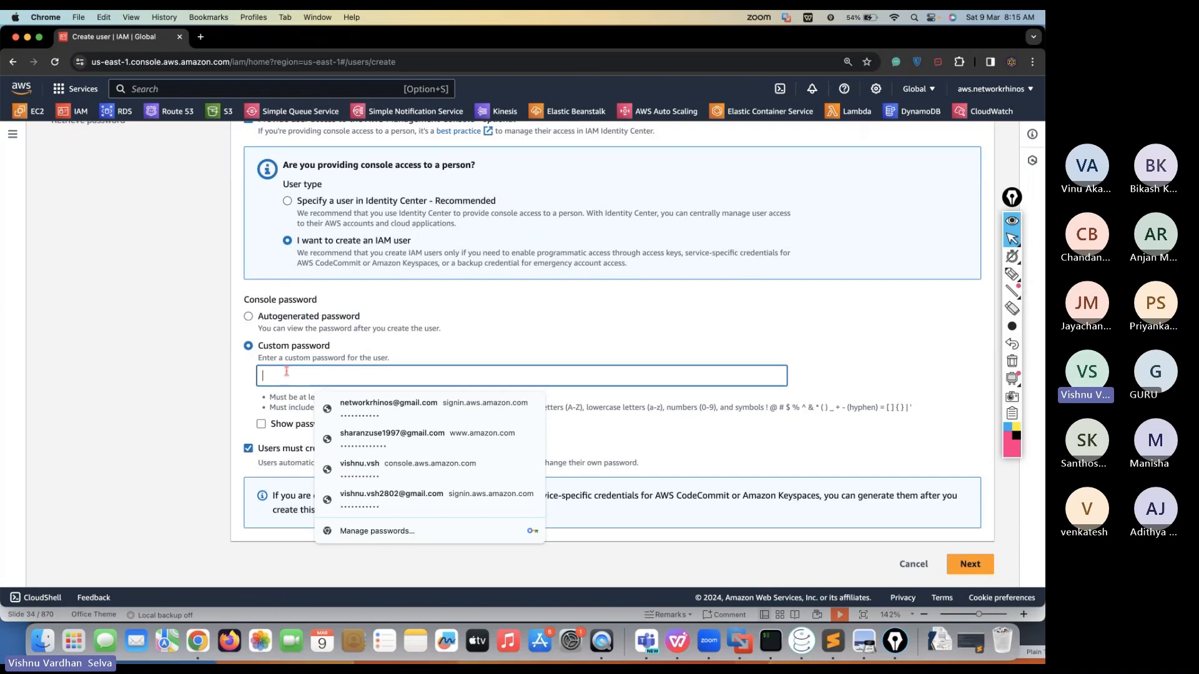
text(A)
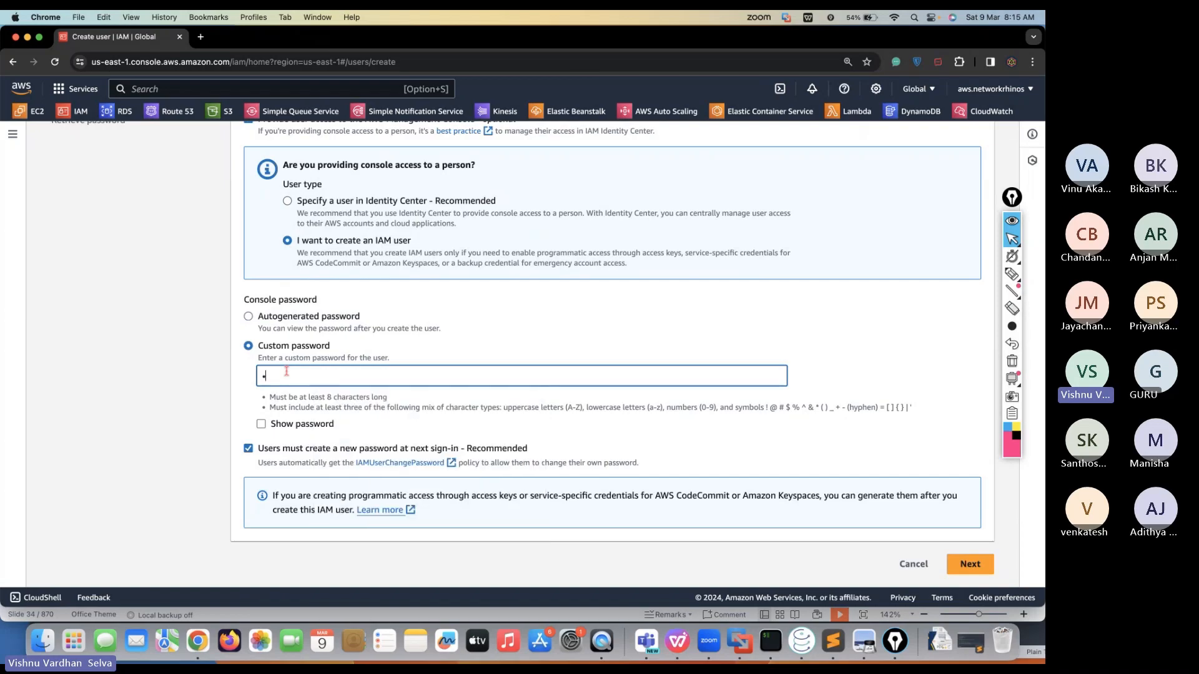
text(•••••)
text(123)
click(261, 424)
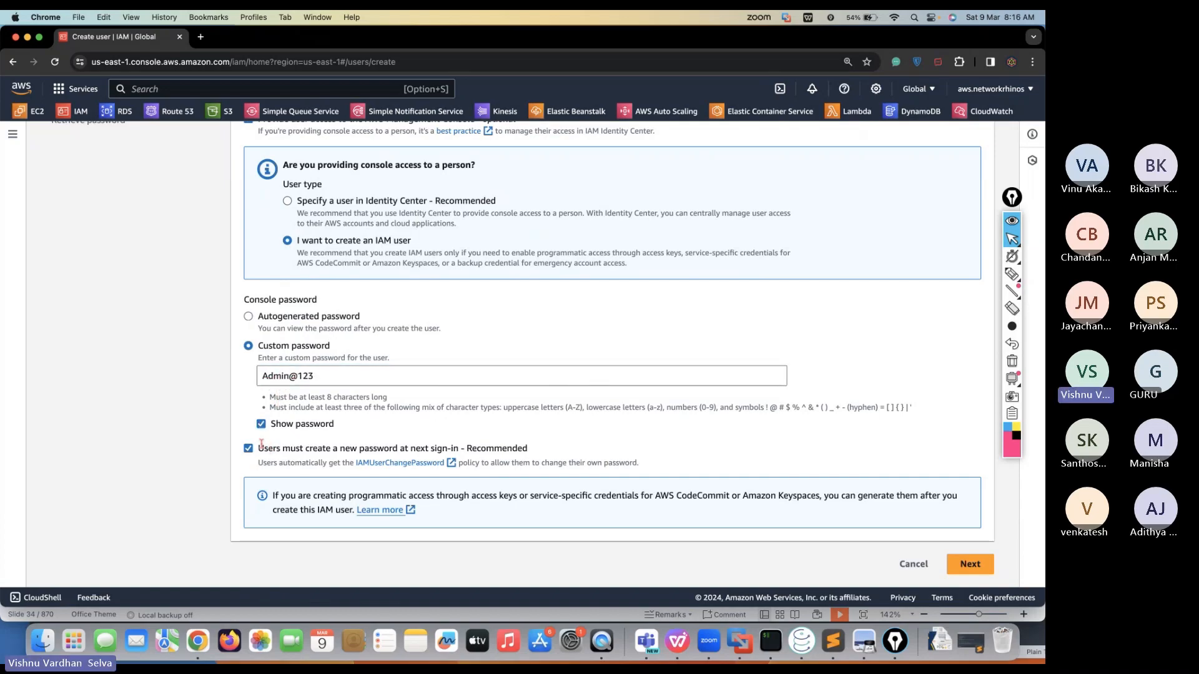
drag(259, 447, 467, 448)
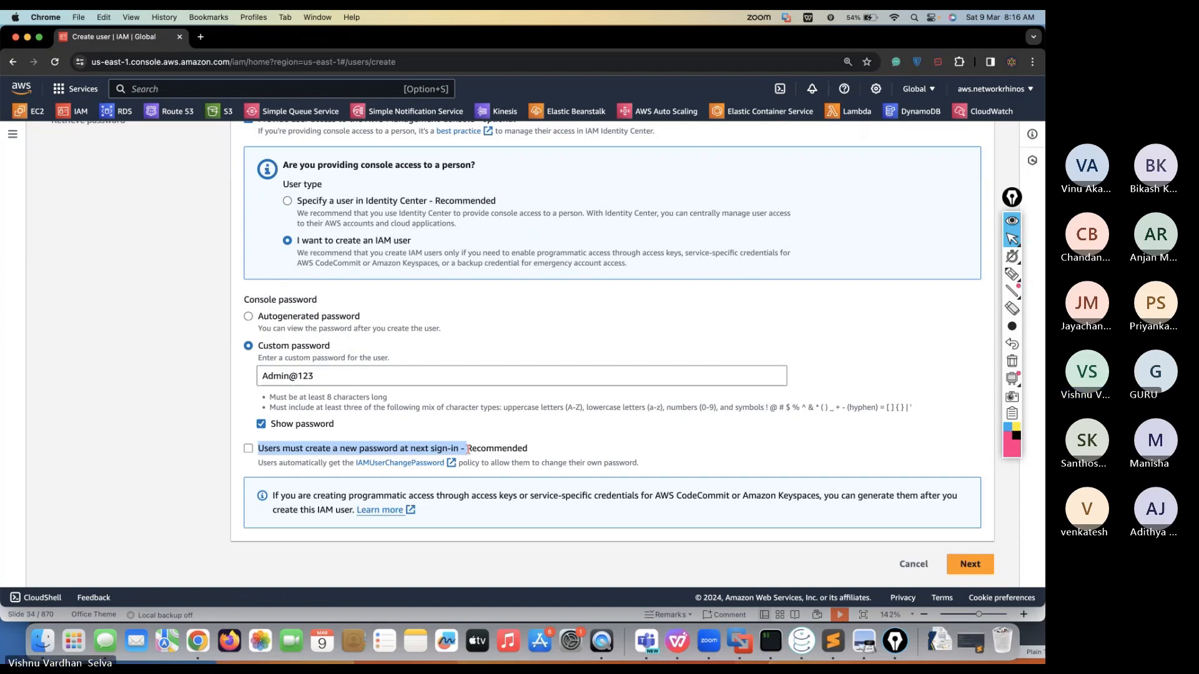
click(431, 448)
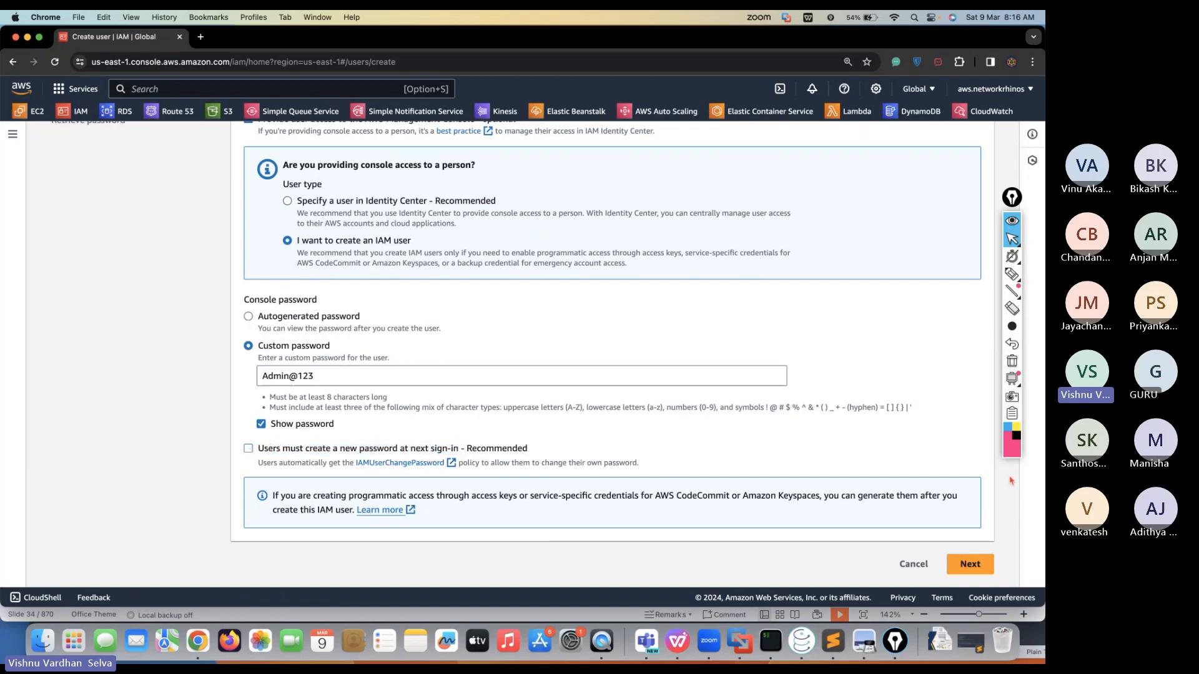
click(971, 562)
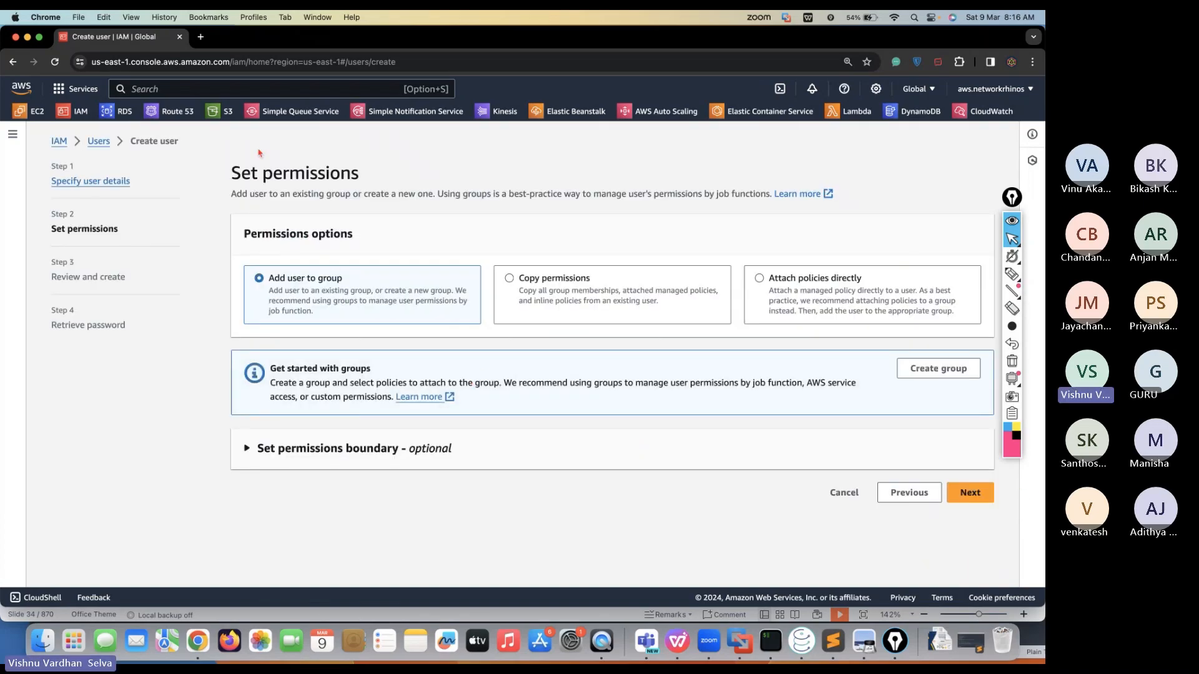
Annotate the Set permissions options, including Copy permissions and Attach policies directly, then clear the marks
drag(231, 174, 311, 181)
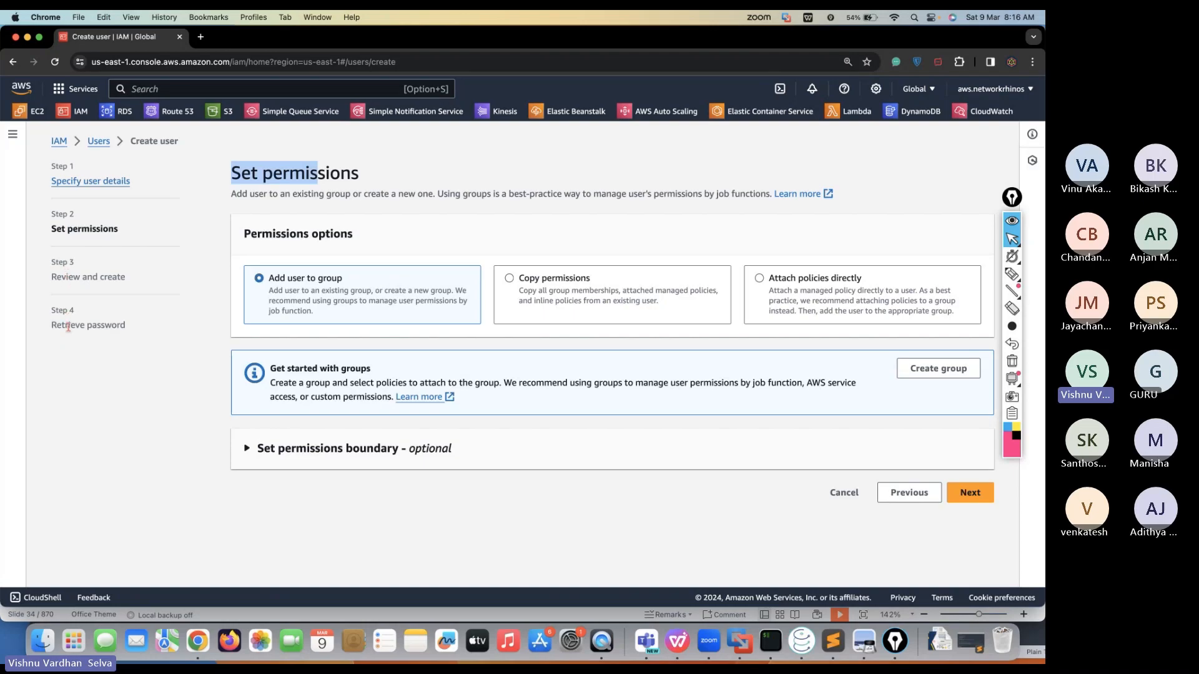
triple_click(269, 171)
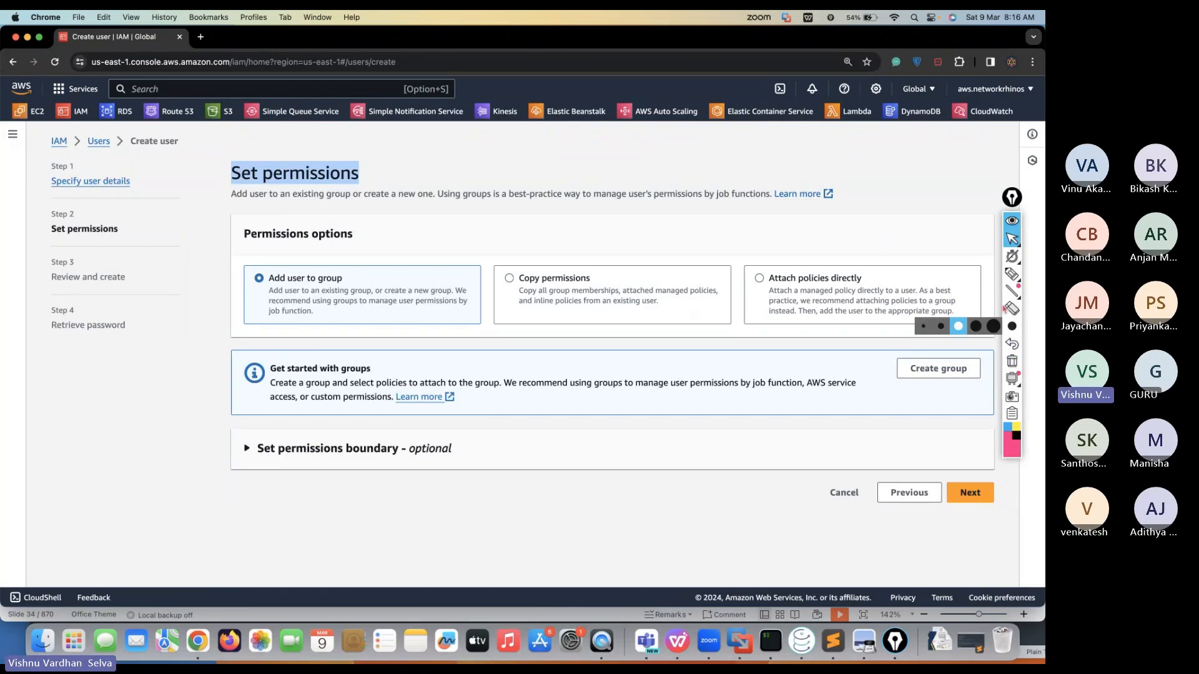
click(1011, 274)
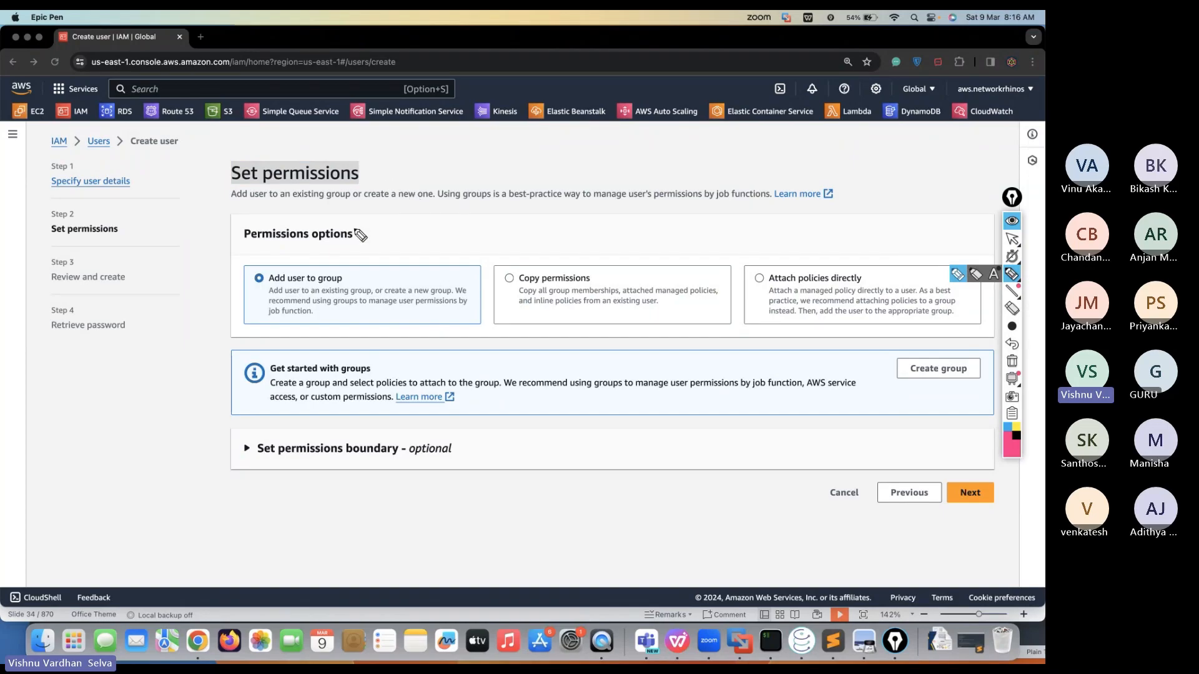
mouse_move(347, 247)
mouse_down()
mouse_move(365, 238)
mouse_move(325, 288)
mouse_up()
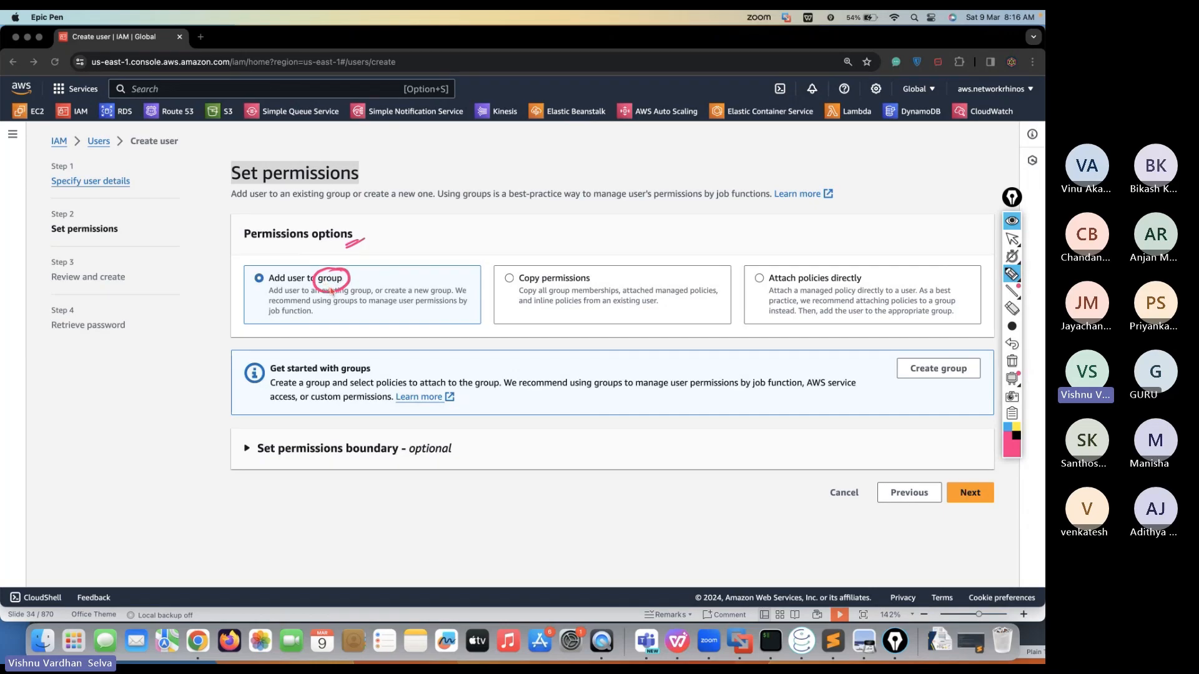
mouse_move(582, 266)
mouse_down()
mouse_move(524, 269)
mouse_move(540, 293)
mouse_move(590, 280)
mouse_move(559, 278)
mouse_up()
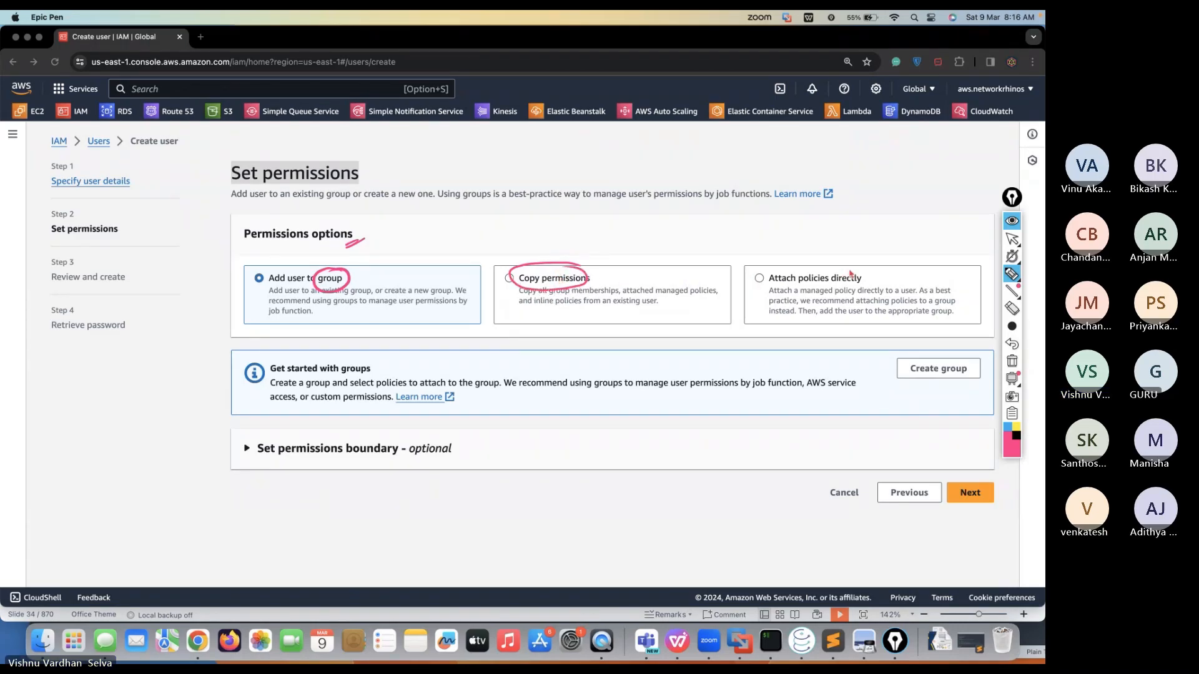
mouse_move(869, 266)
mouse_down()
mouse_move(808, 294)
mouse_move(870, 279)
mouse_move(860, 269)
mouse_up()
click(1011, 239)
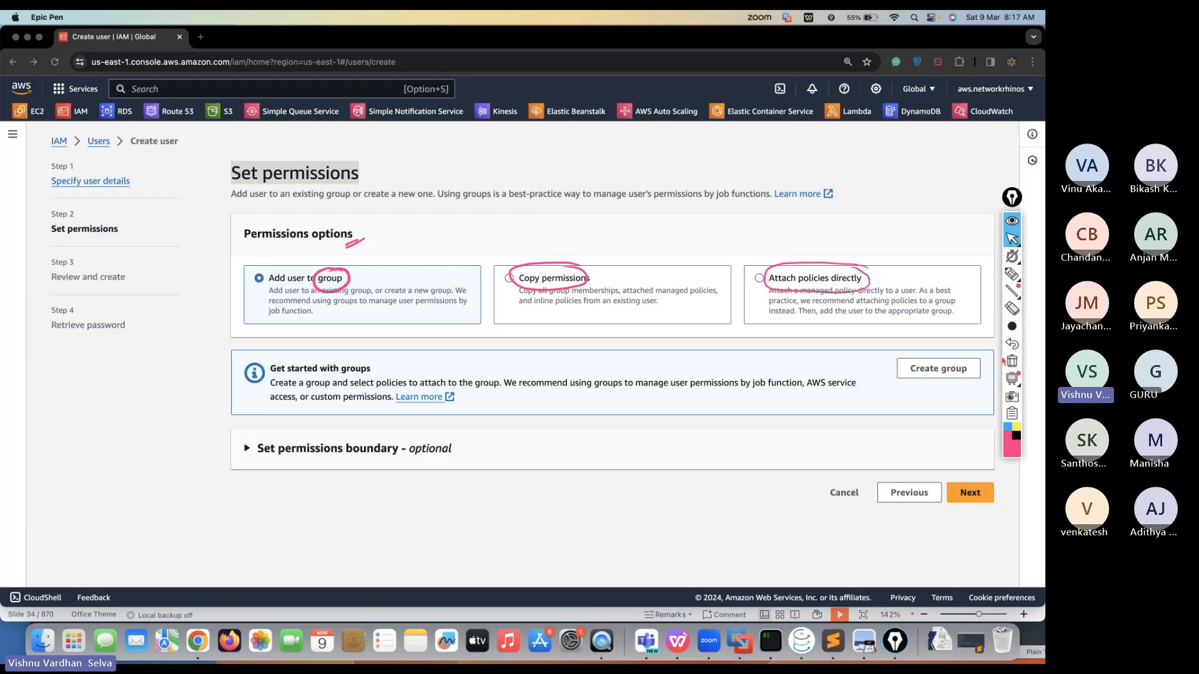
click(1013, 363)
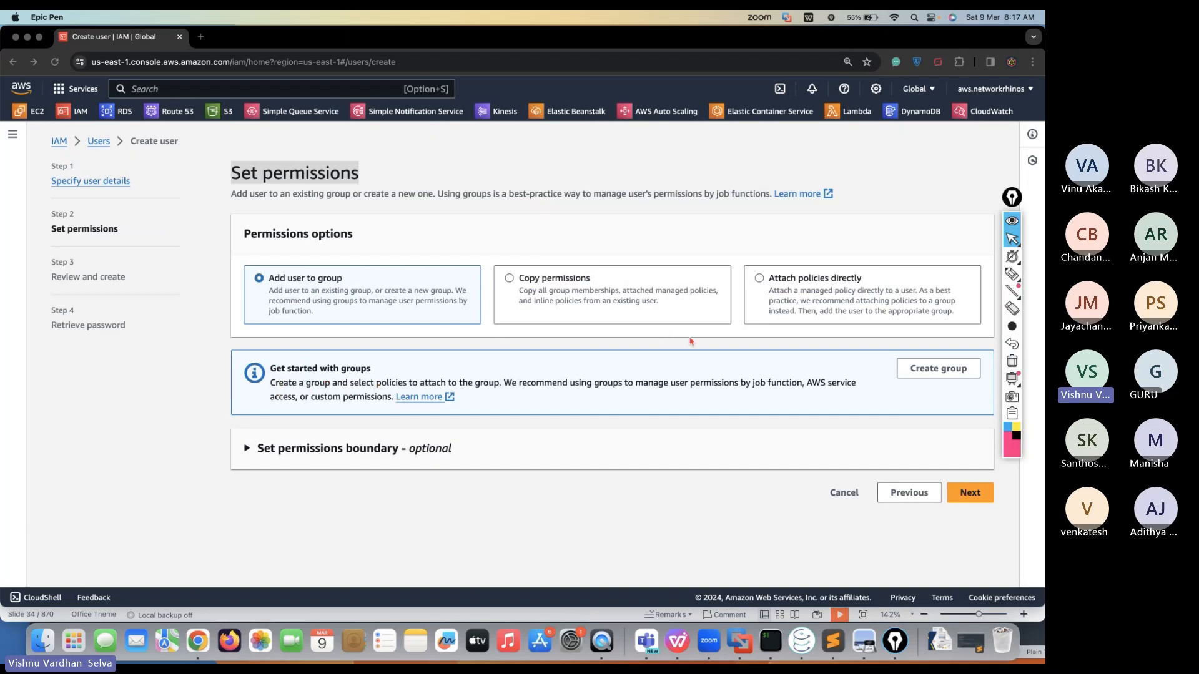
click(943, 369)
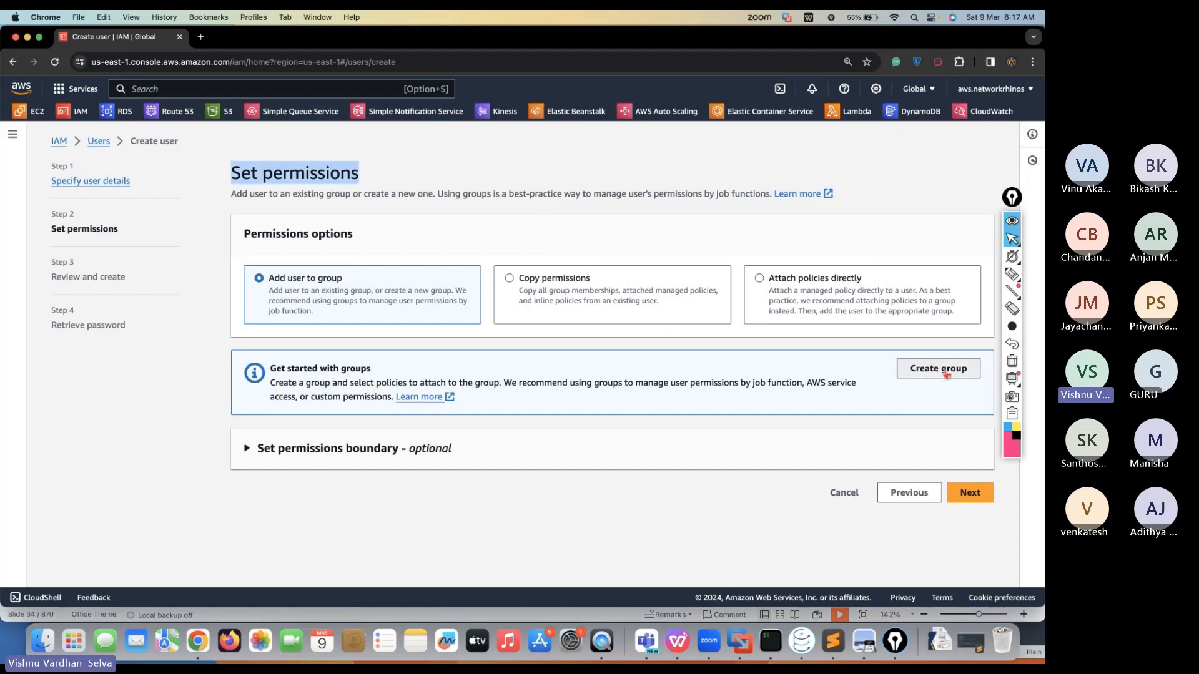
Name the new user group admin
click(429, 214)
text(admin)
click(403, 271)
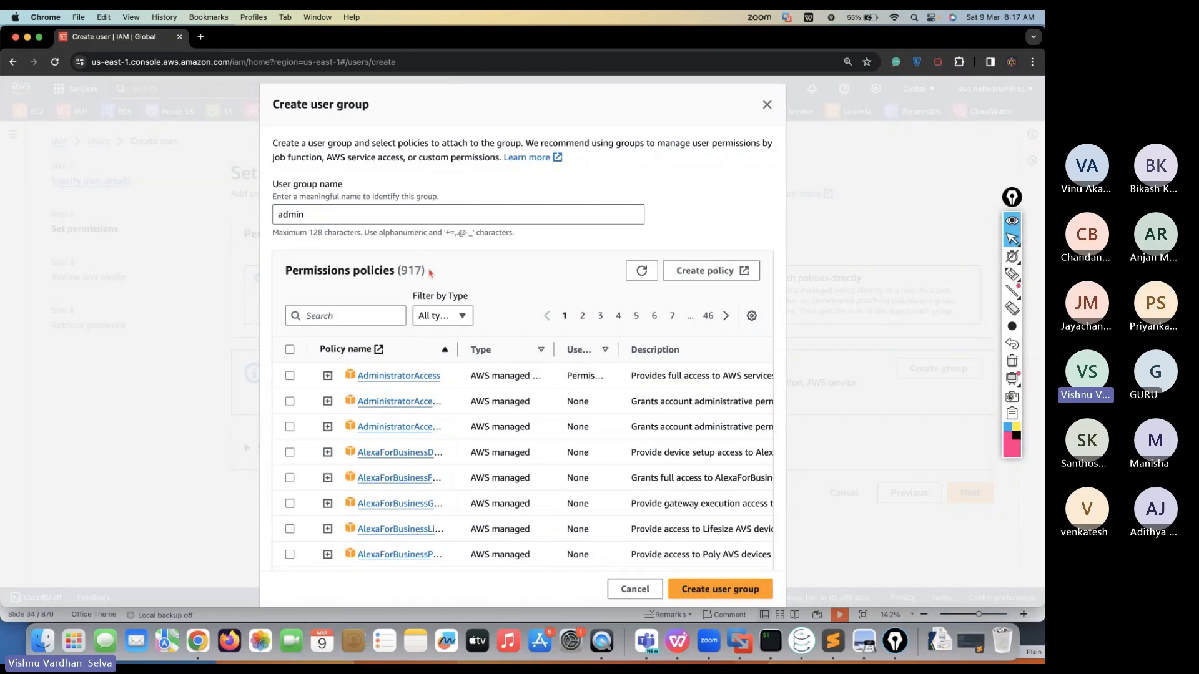
scroll(403, 416, down, 5)
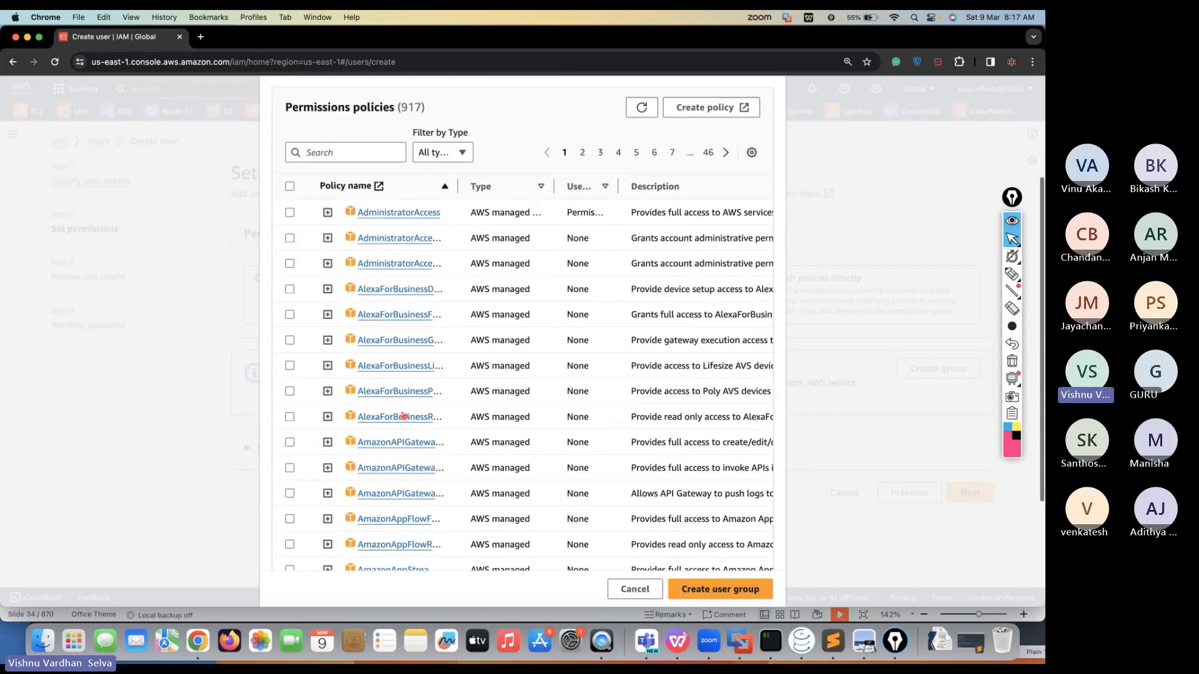
scroll(403, 416, up, 5)
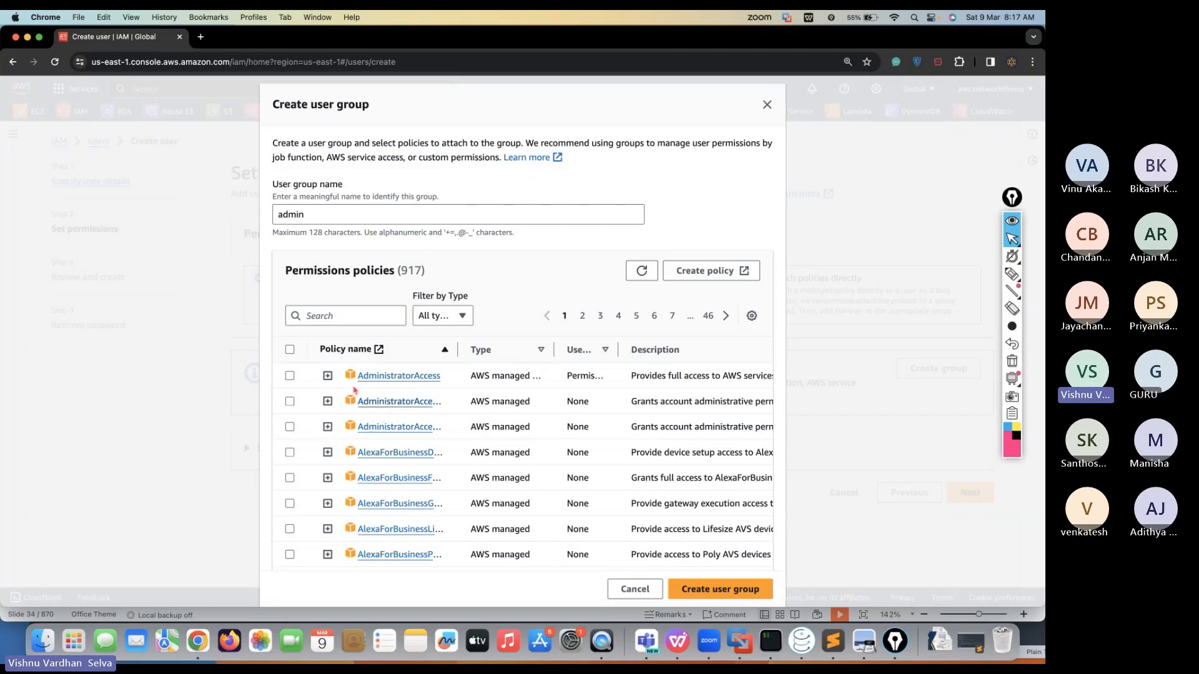
click(317, 214)
double_click(317, 214)
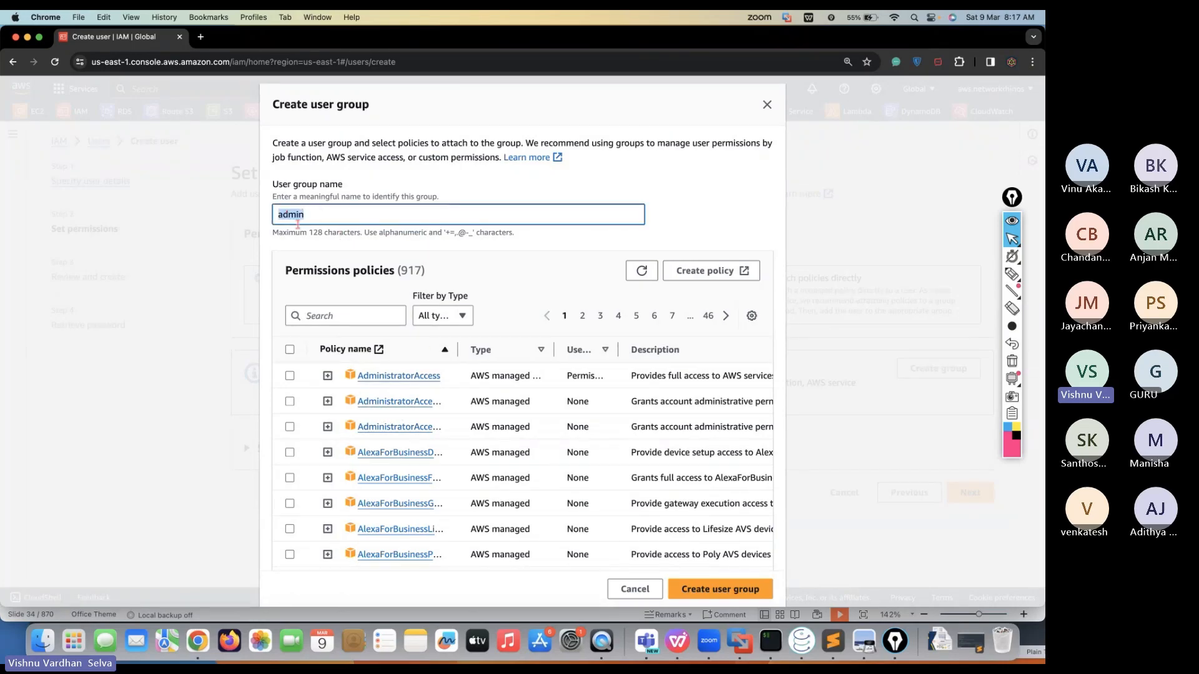
Attach IAMFullAccess instead of AdministratorAccess to the admin group and create it
click(327, 315)
text(admin)
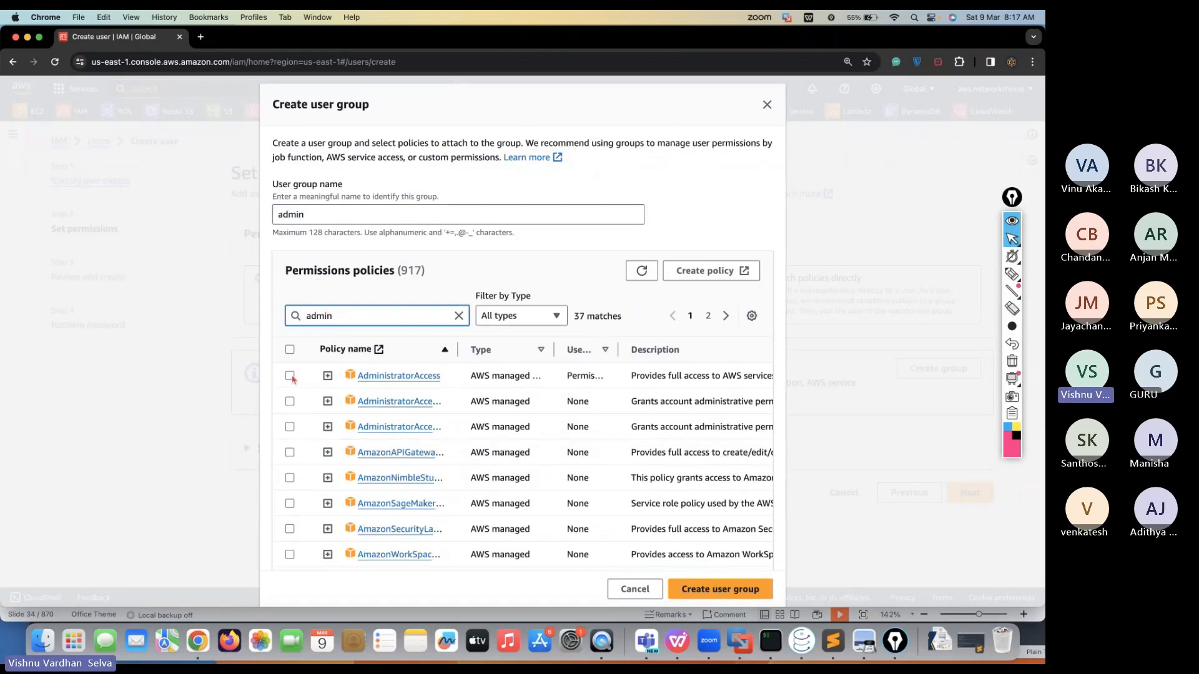
click(289, 374)
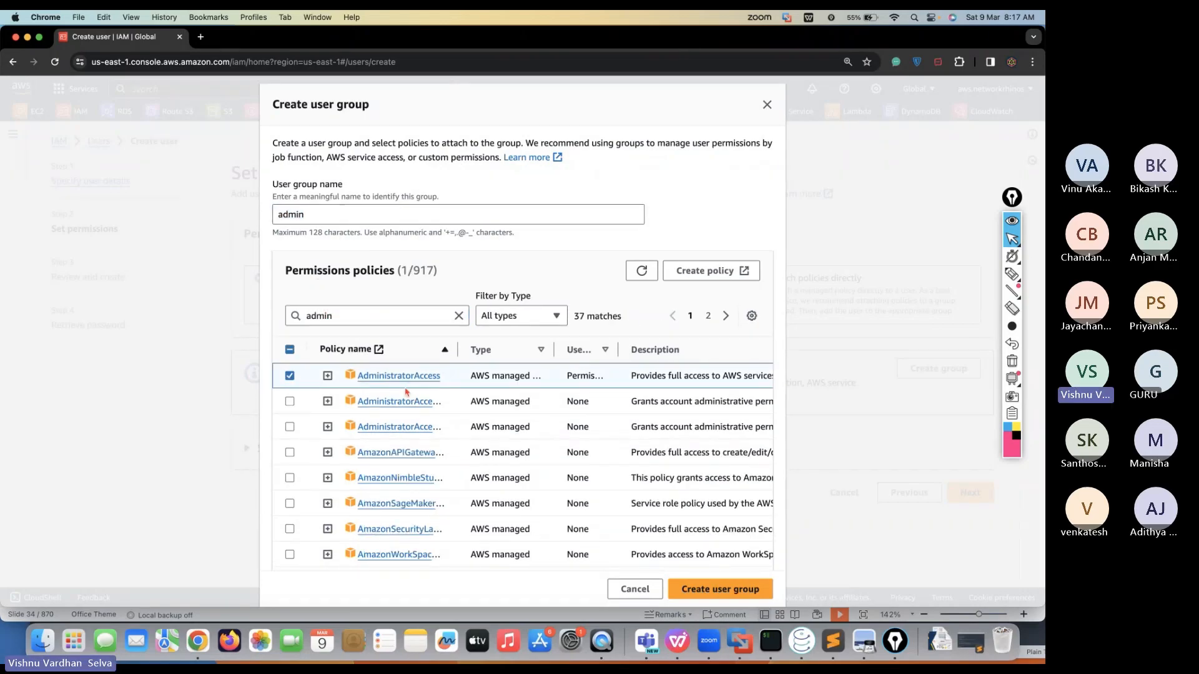
click(289, 376)
double_click(320, 316)
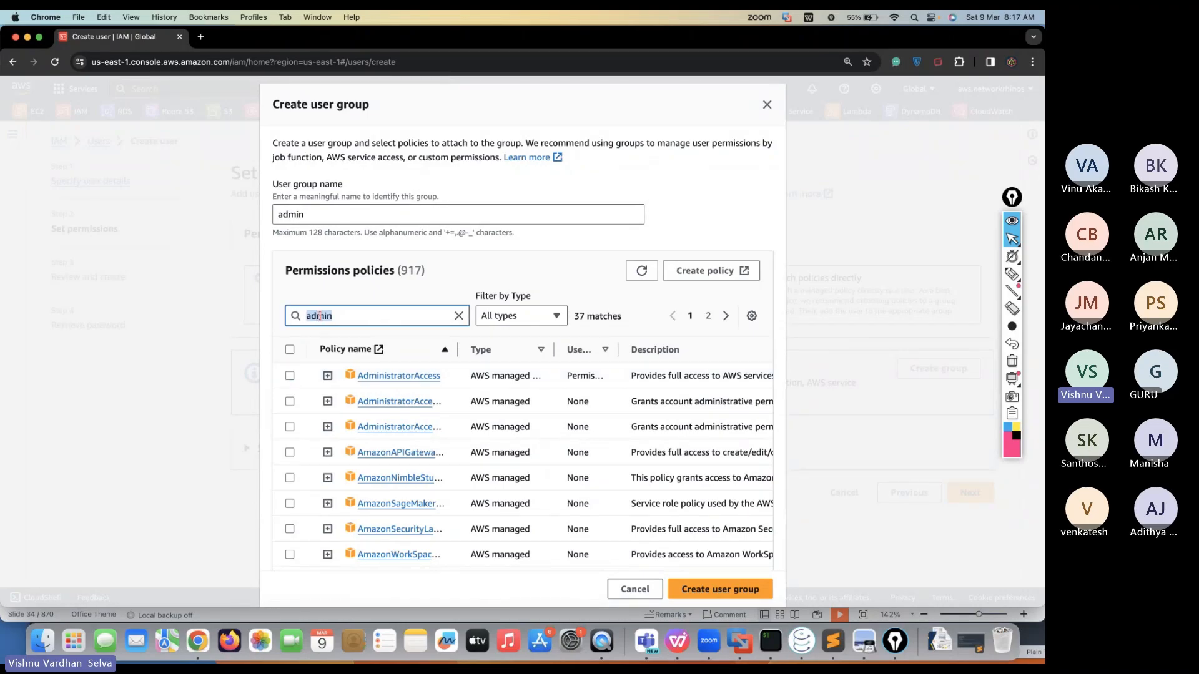
text(iam)
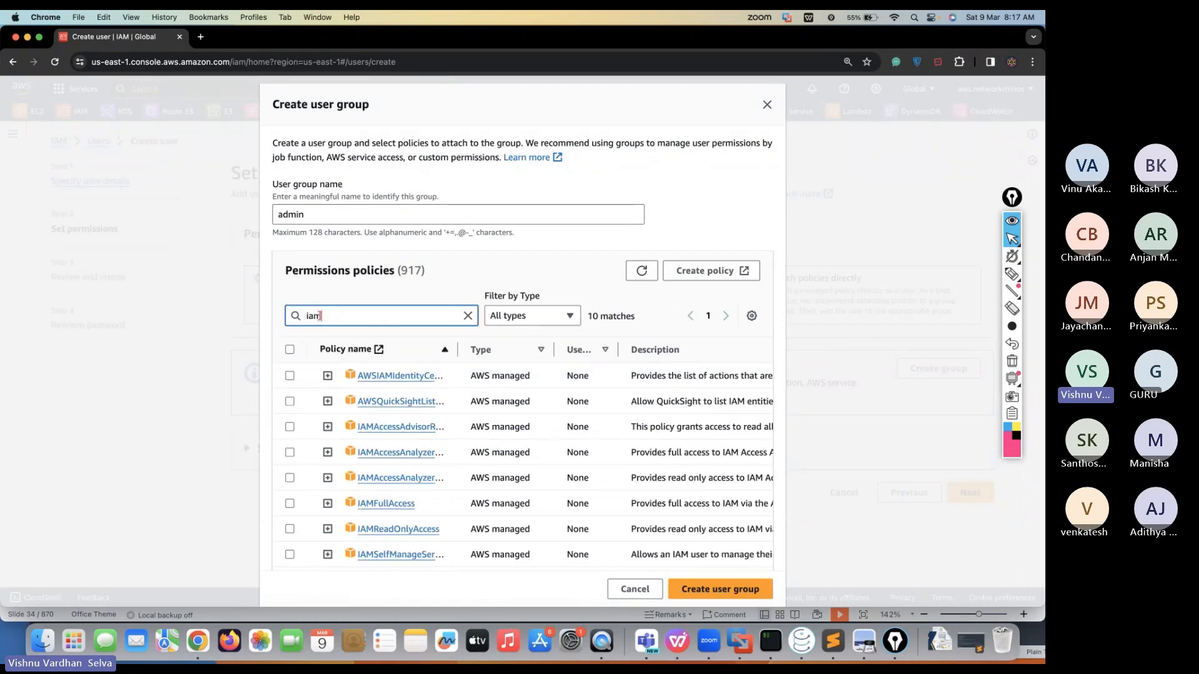
click(289, 504)
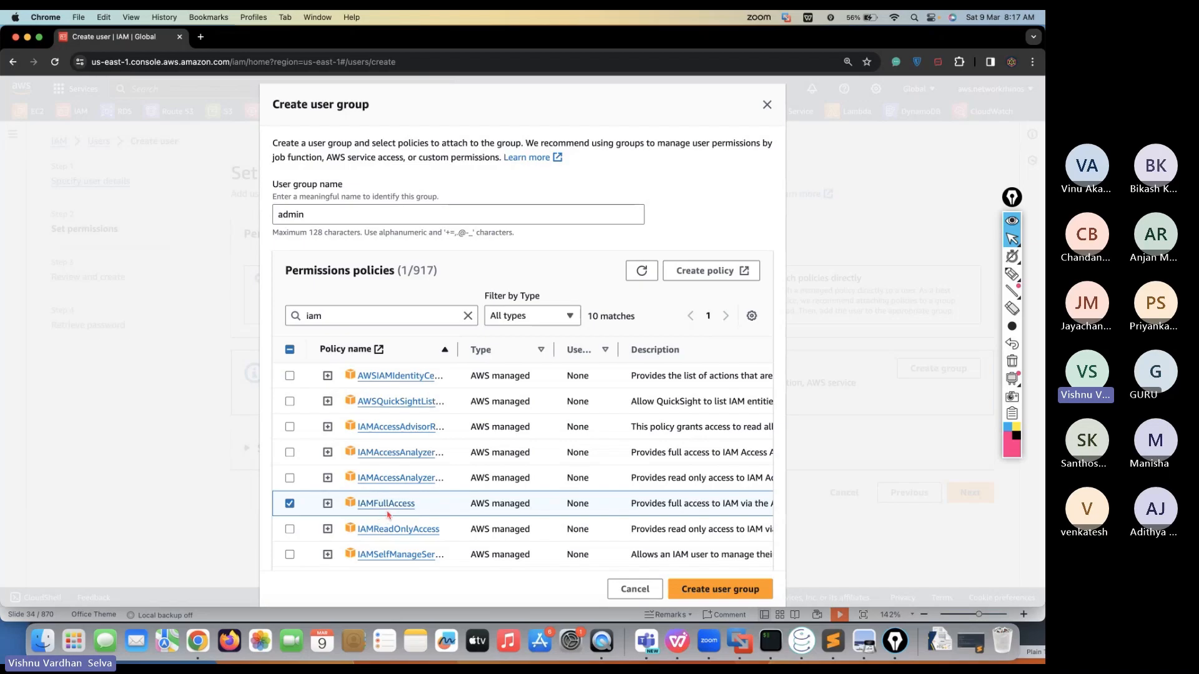
click(740, 590)
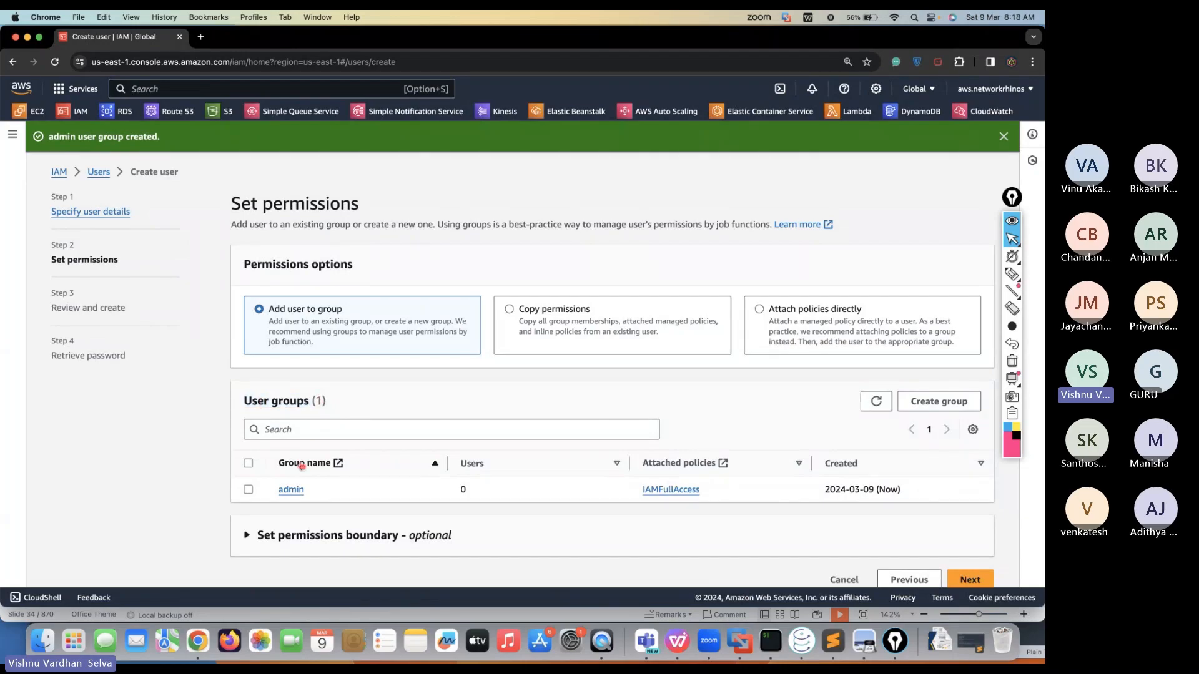
Put Admin in the admin group, review the details and create the user
click(249, 491)
drag(312, 403, 344, 404)
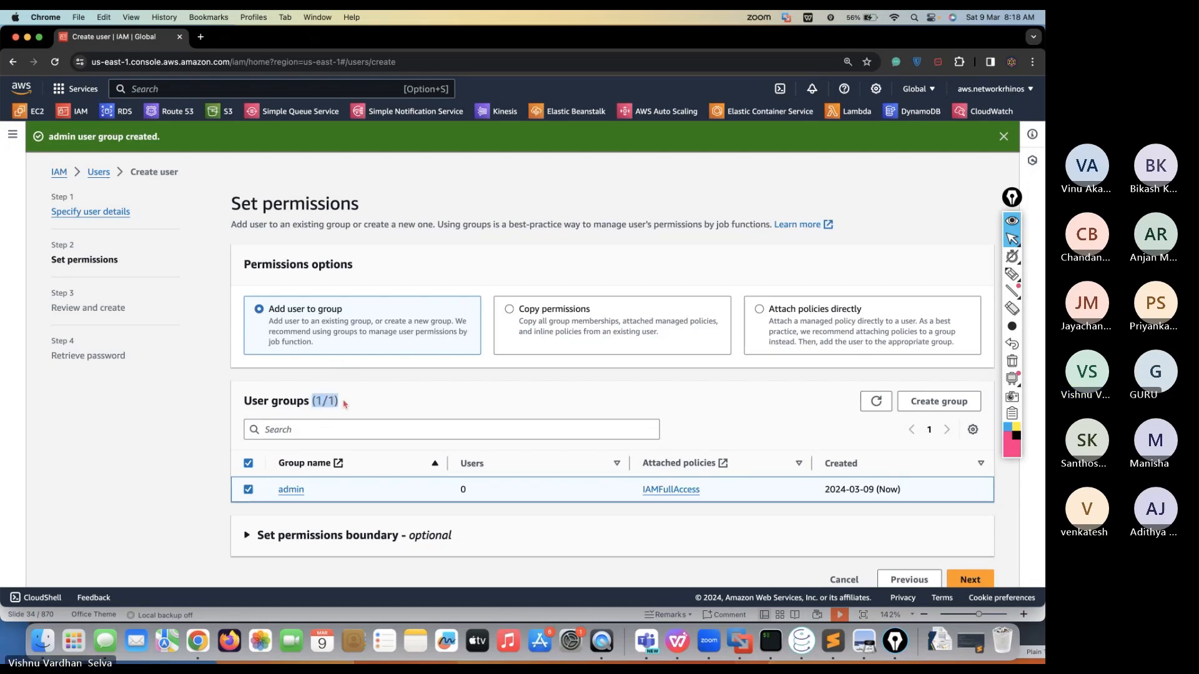
scroll(346, 403, down, 1)
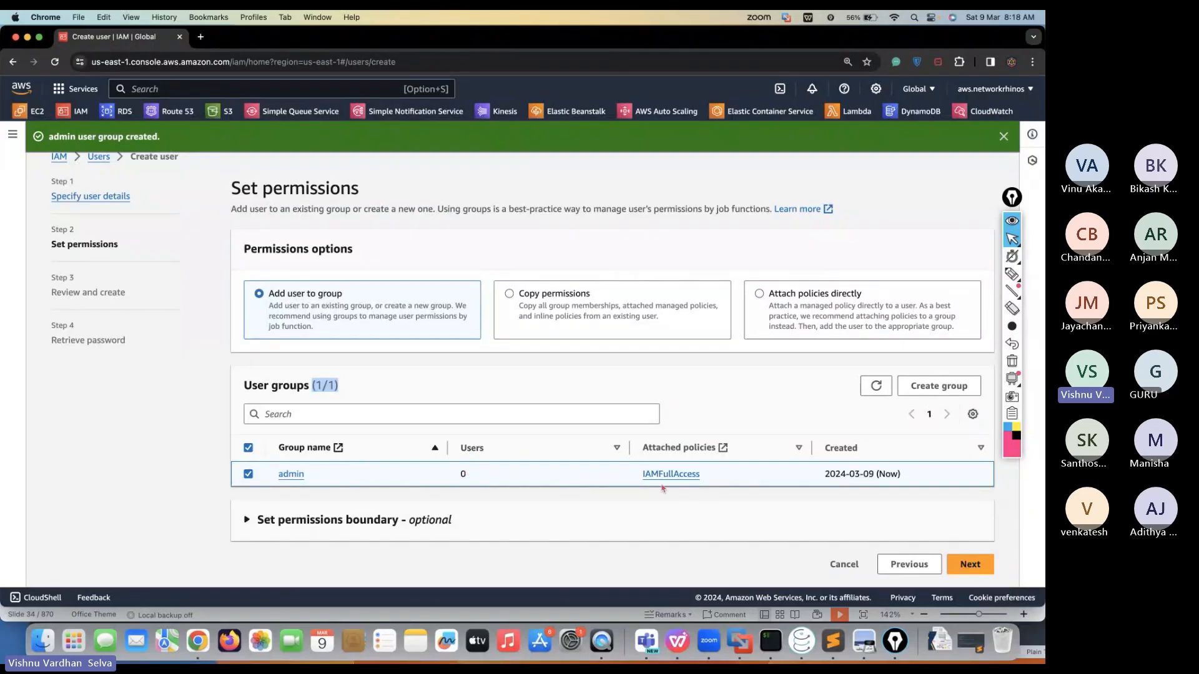
click(961, 564)
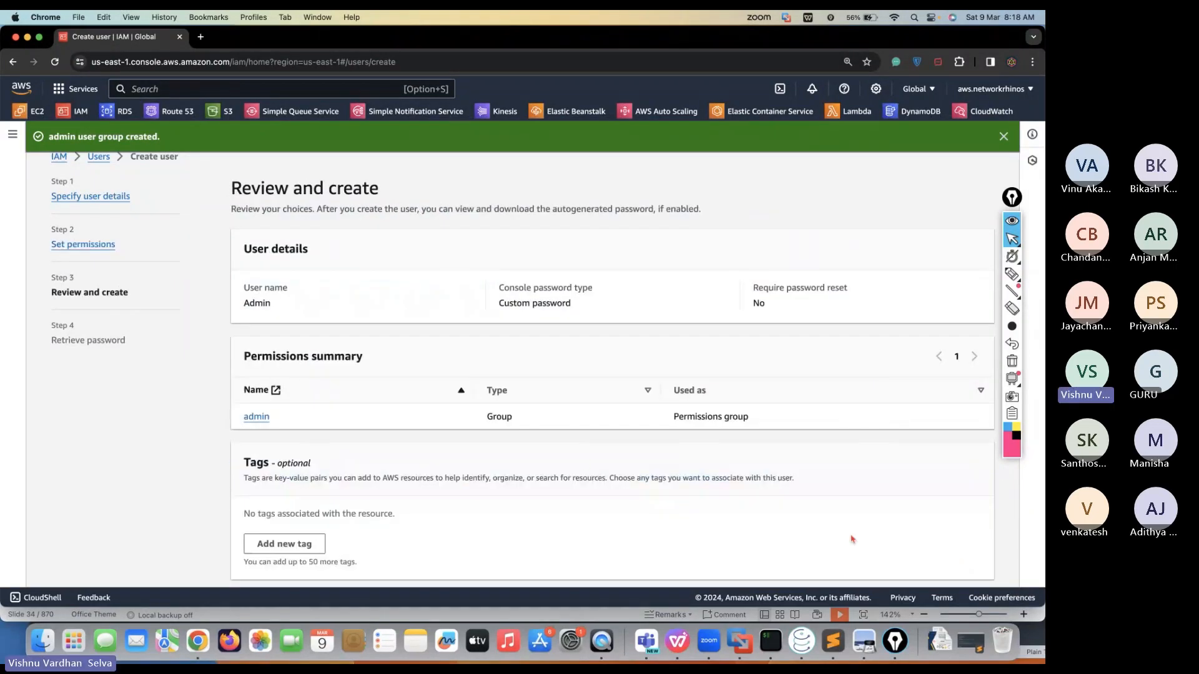
scroll(403, 455, up, 1)
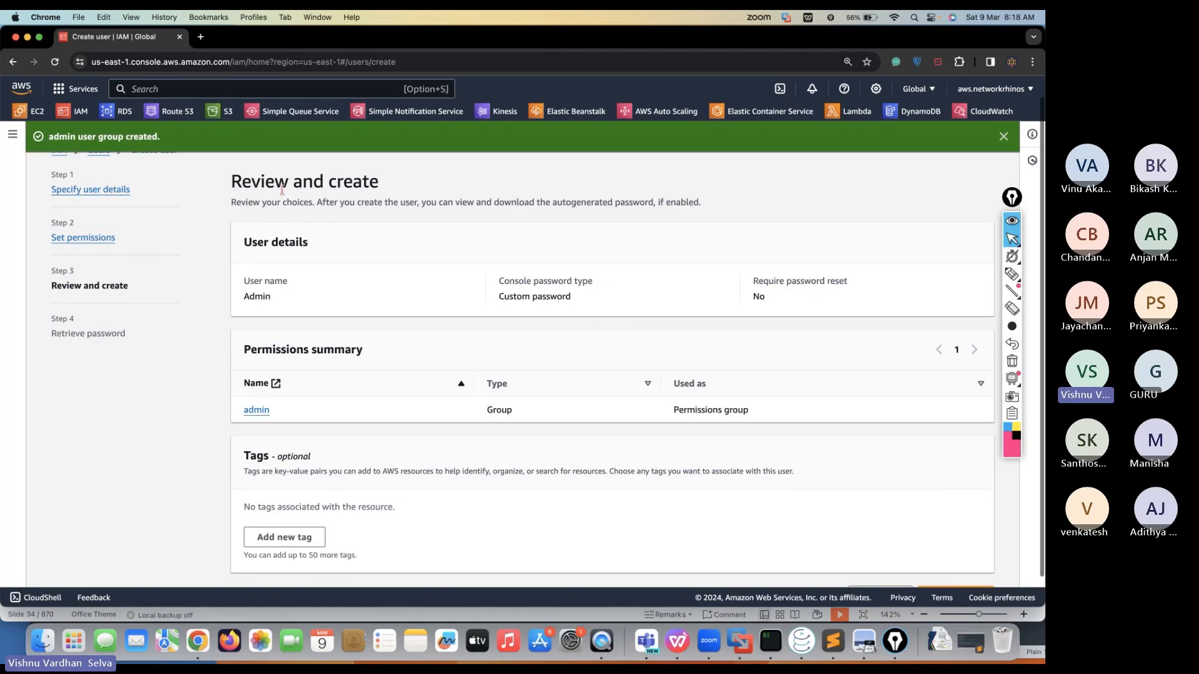
drag(241, 181, 366, 181)
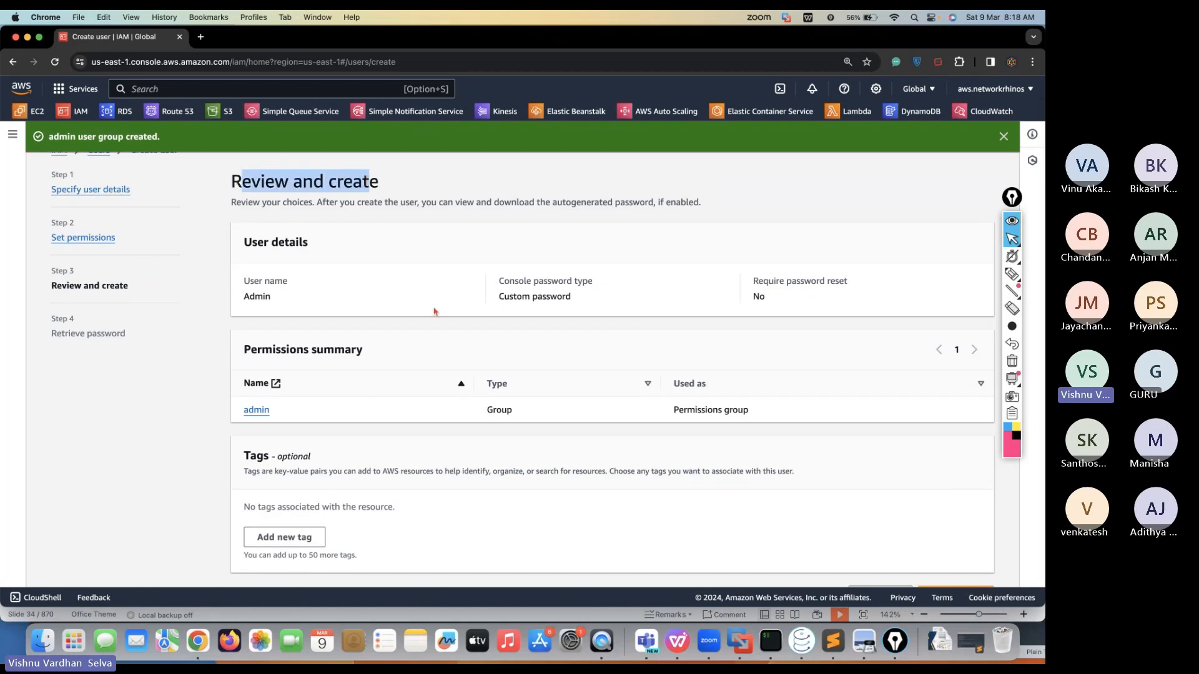
scroll(438, 310, down, 1)
click(964, 572)
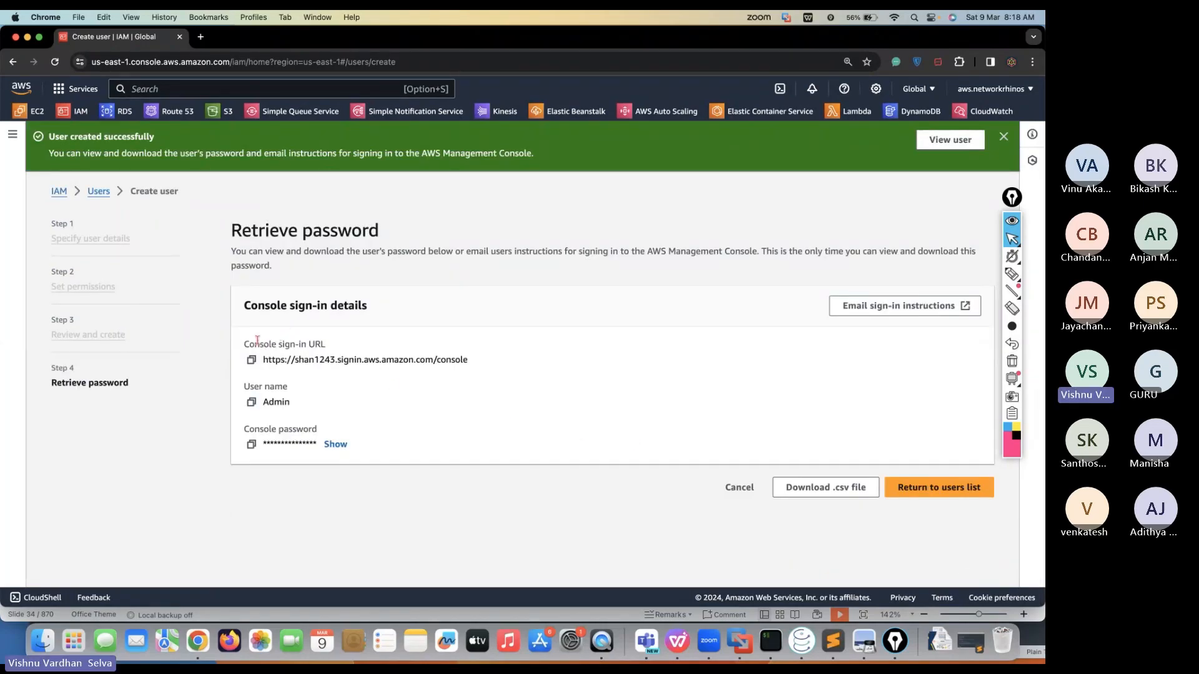
Point out the sign-in URL and user name Admin, reveal the password, and copy the URL
drag(261, 360, 334, 360)
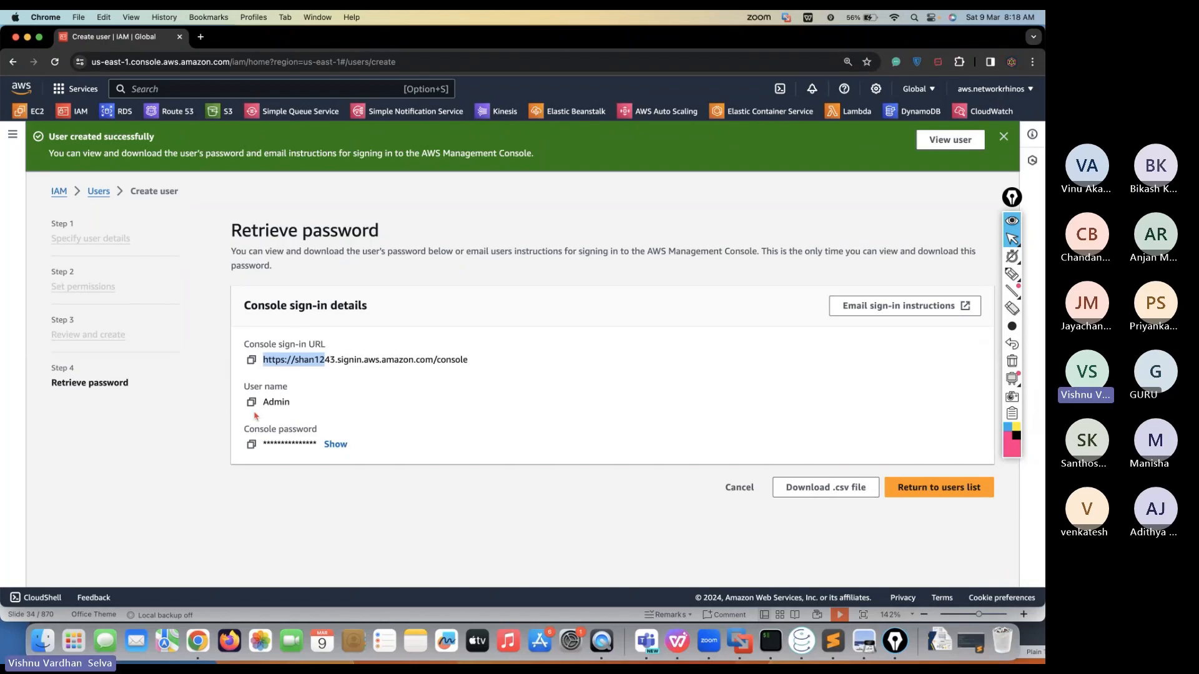
double_click(276, 401)
click(335, 444)
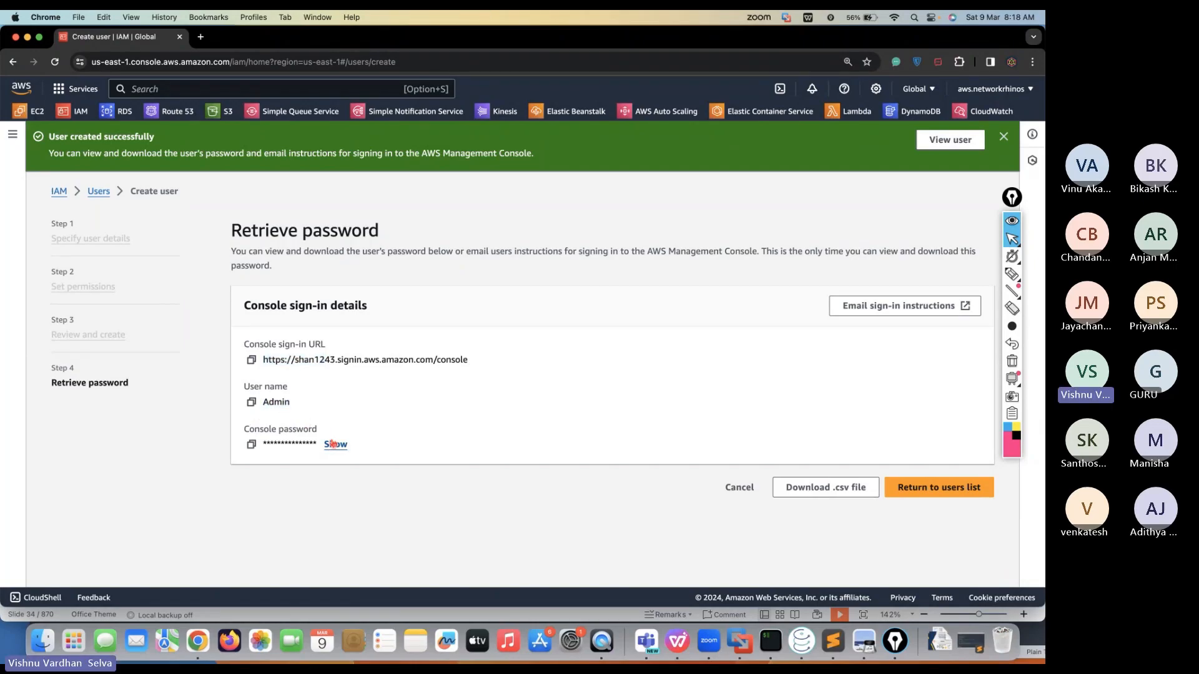
click(252, 360)
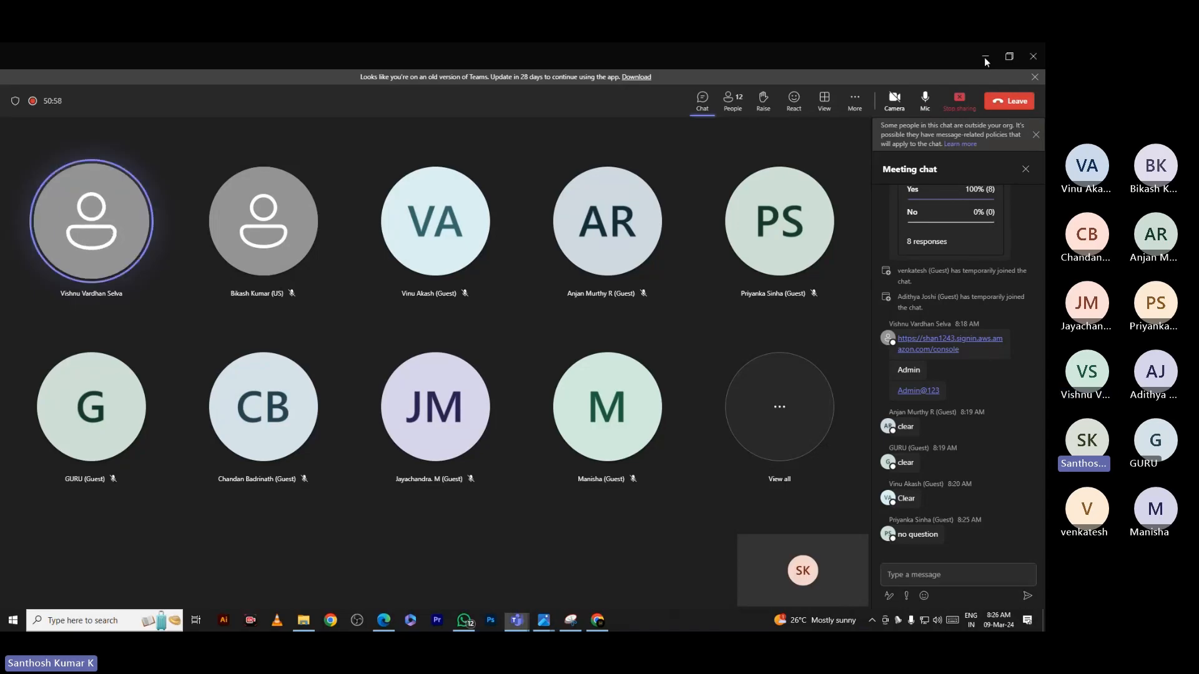
Minimize the Teams meeting window to return to the AWS console
click(986, 57)
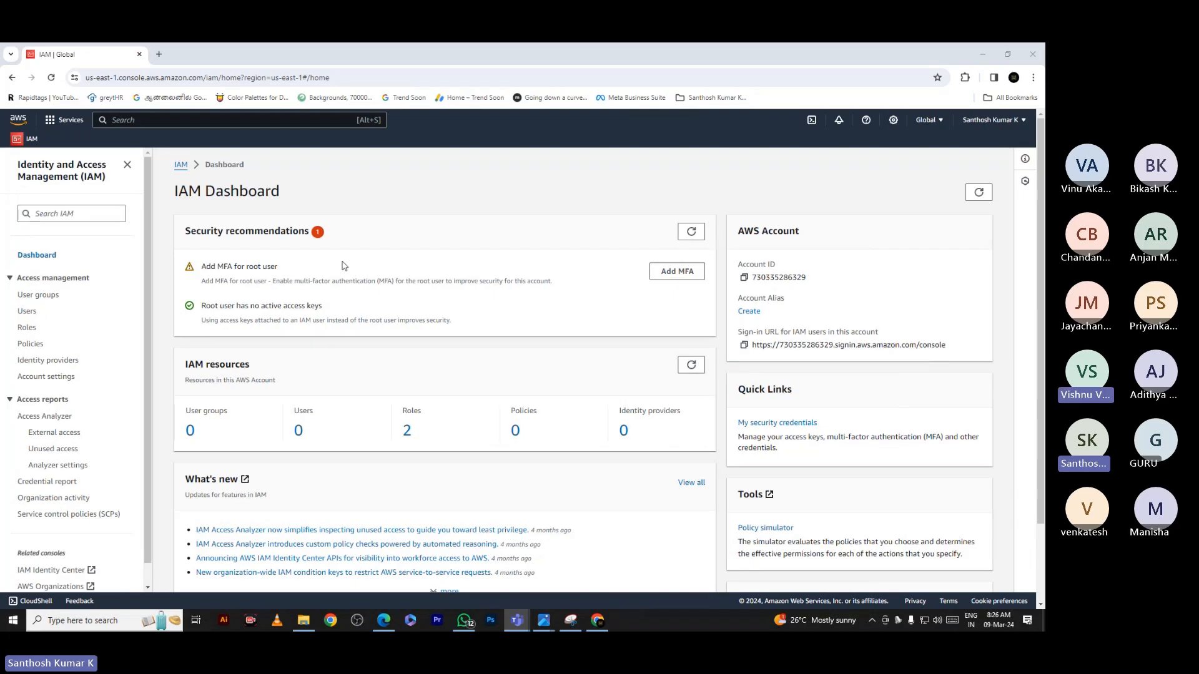
Start a new IAM user named with the attendee's name joined by underscores
click(27, 311)
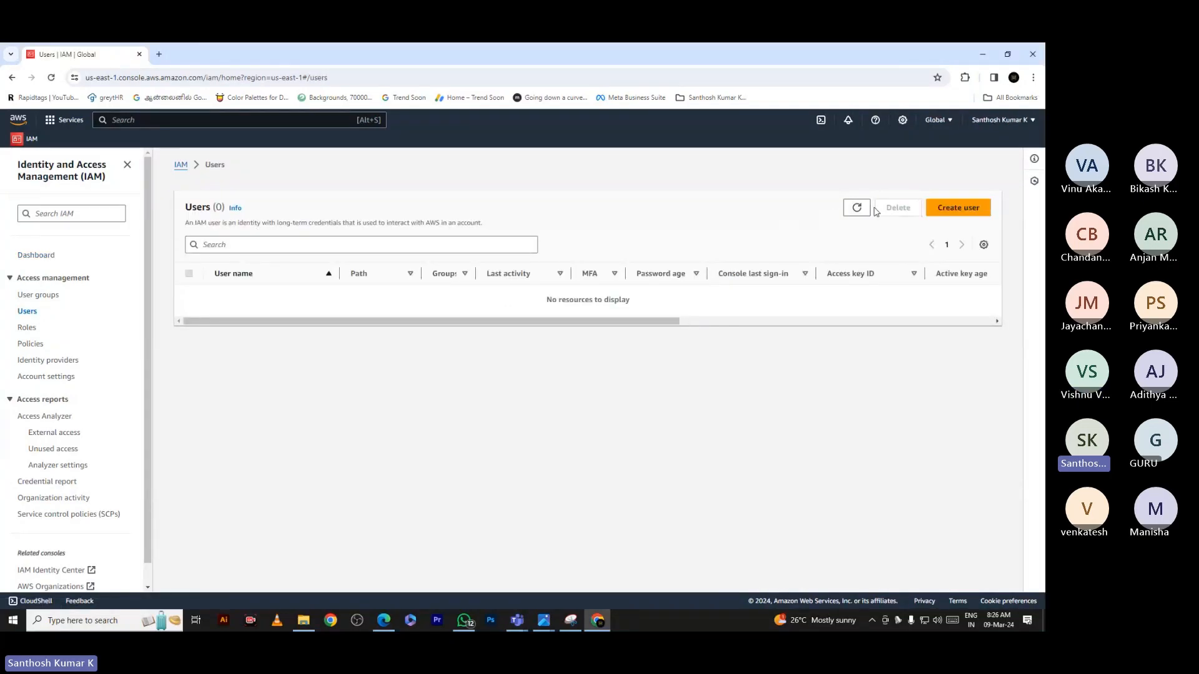
click(960, 213)
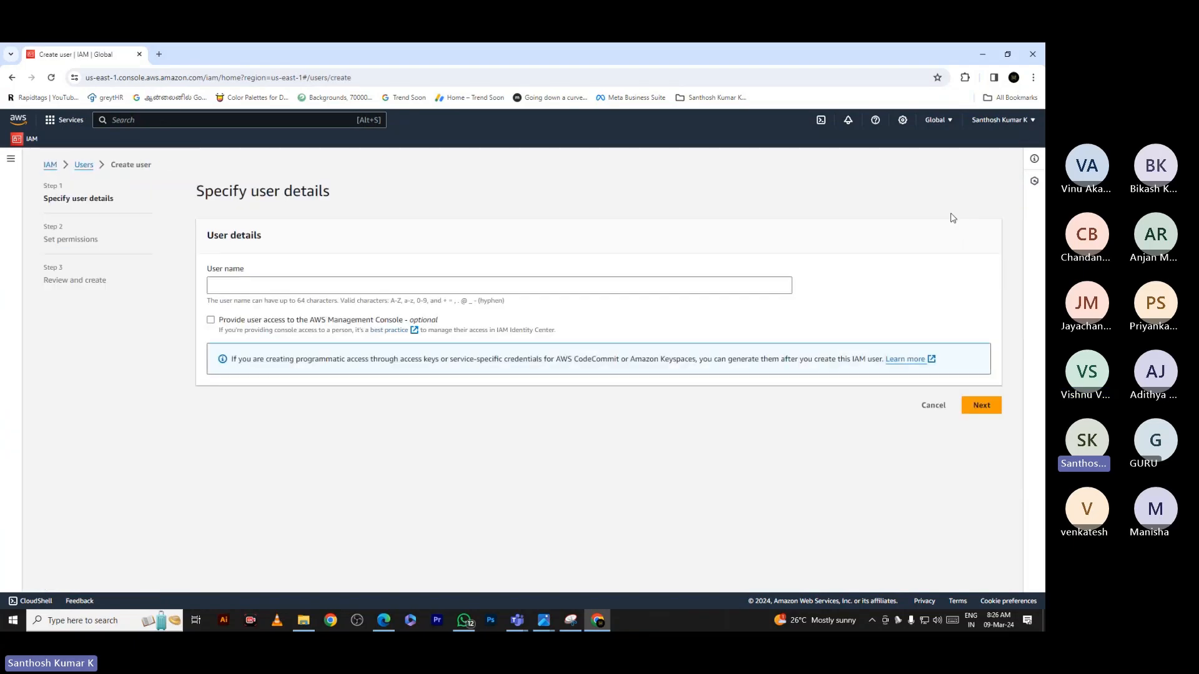
click(360, 290)
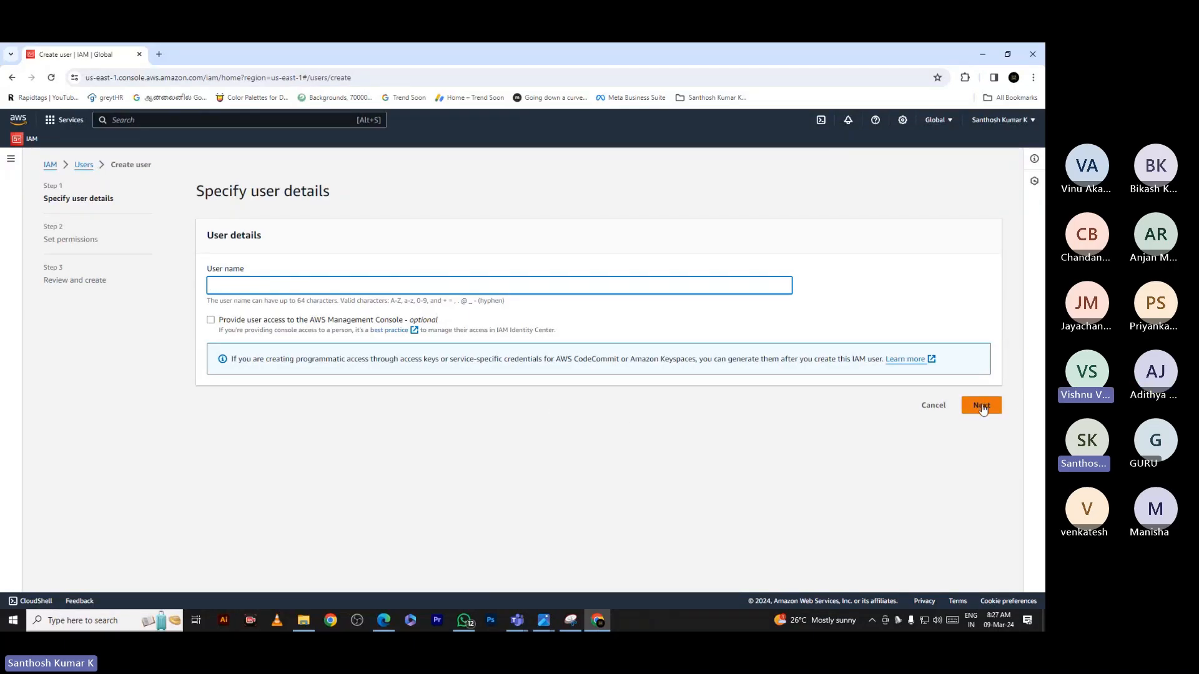
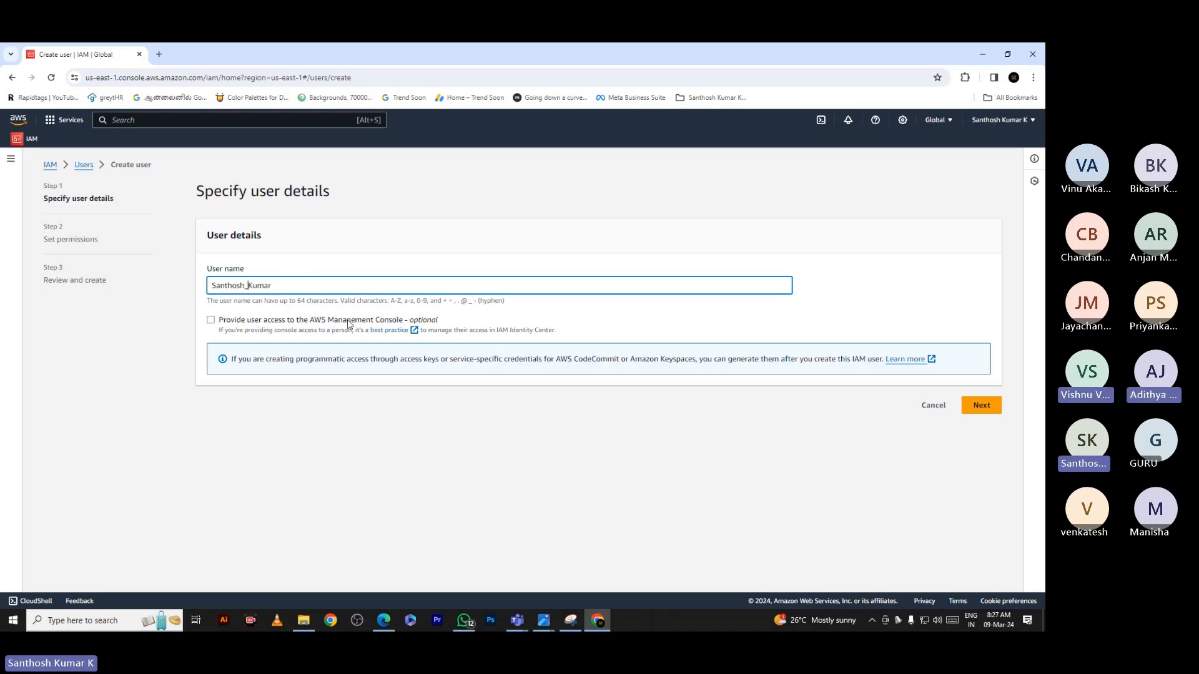
click(328, 285)
text(_L)
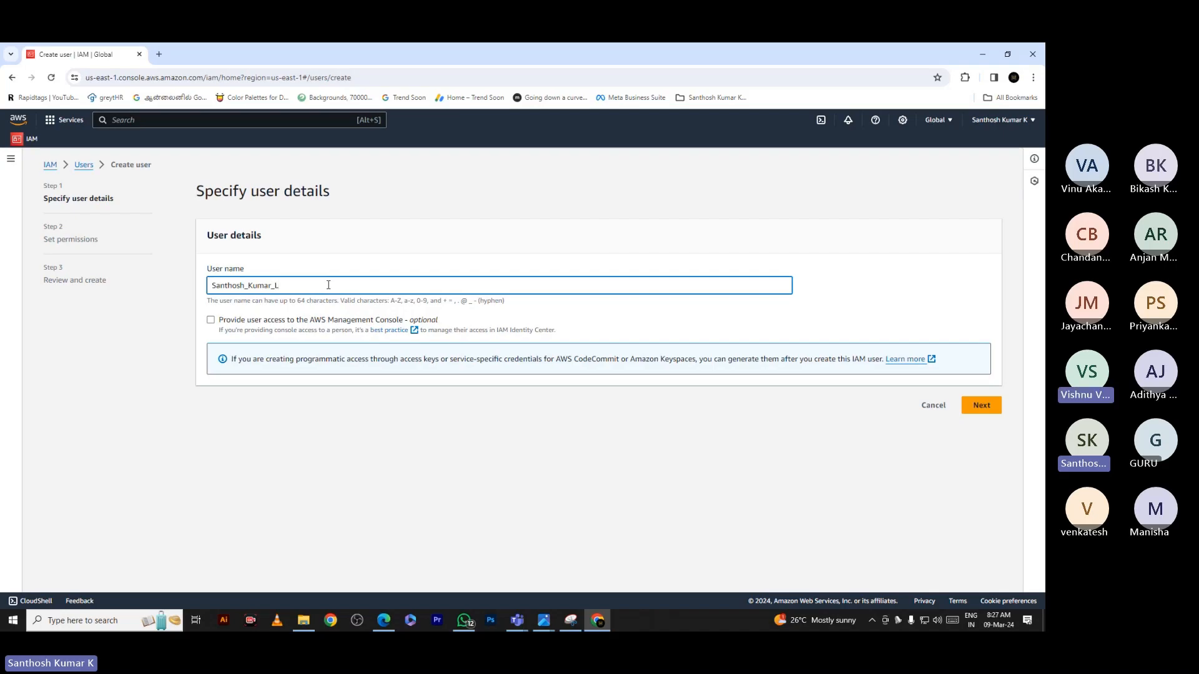
key(BackSpace)
text(K)
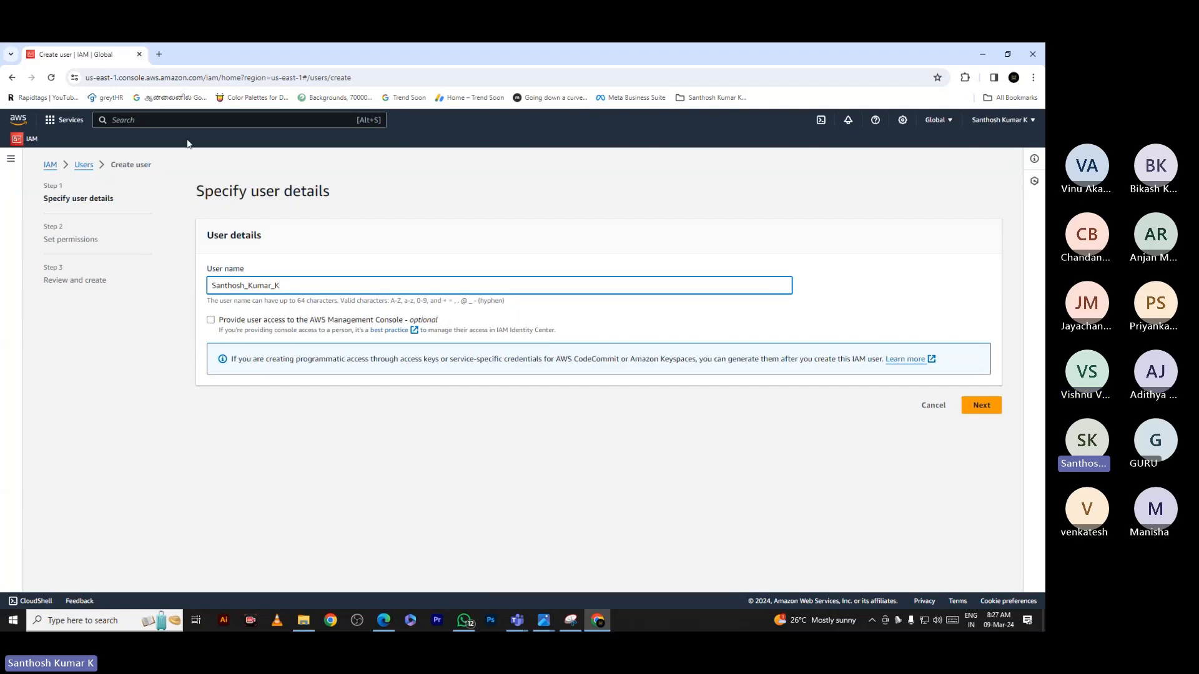
Enable AWS Management Console access for the new user
click(983, 53)
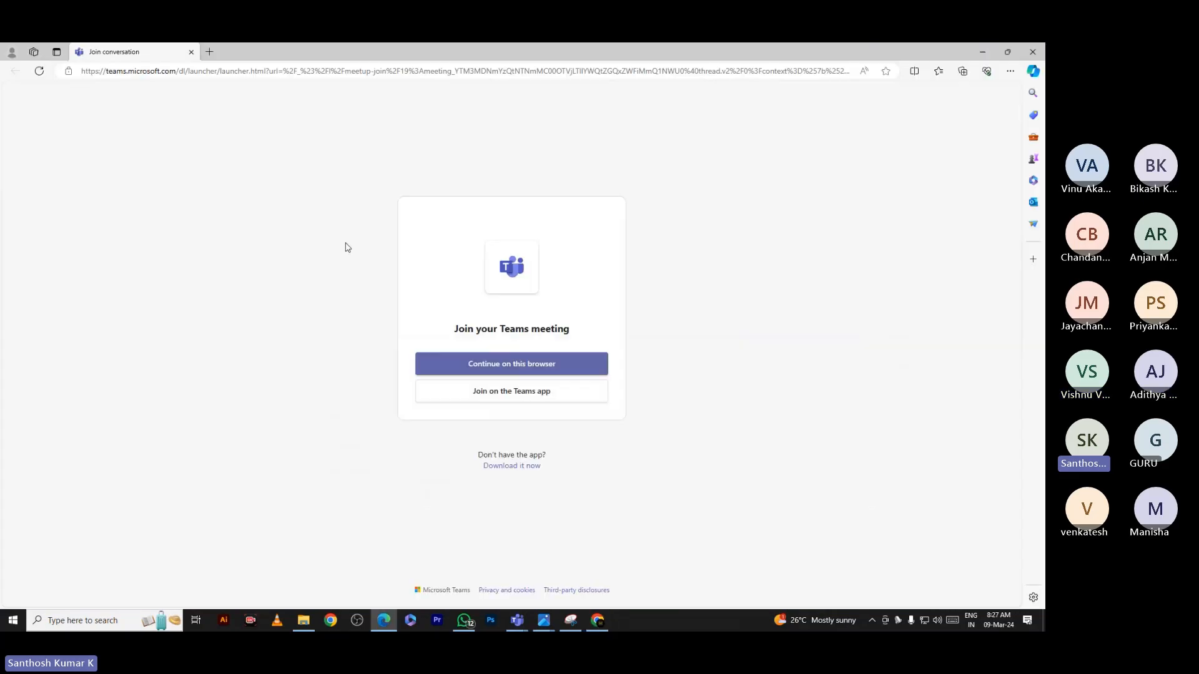
click(597, 622)
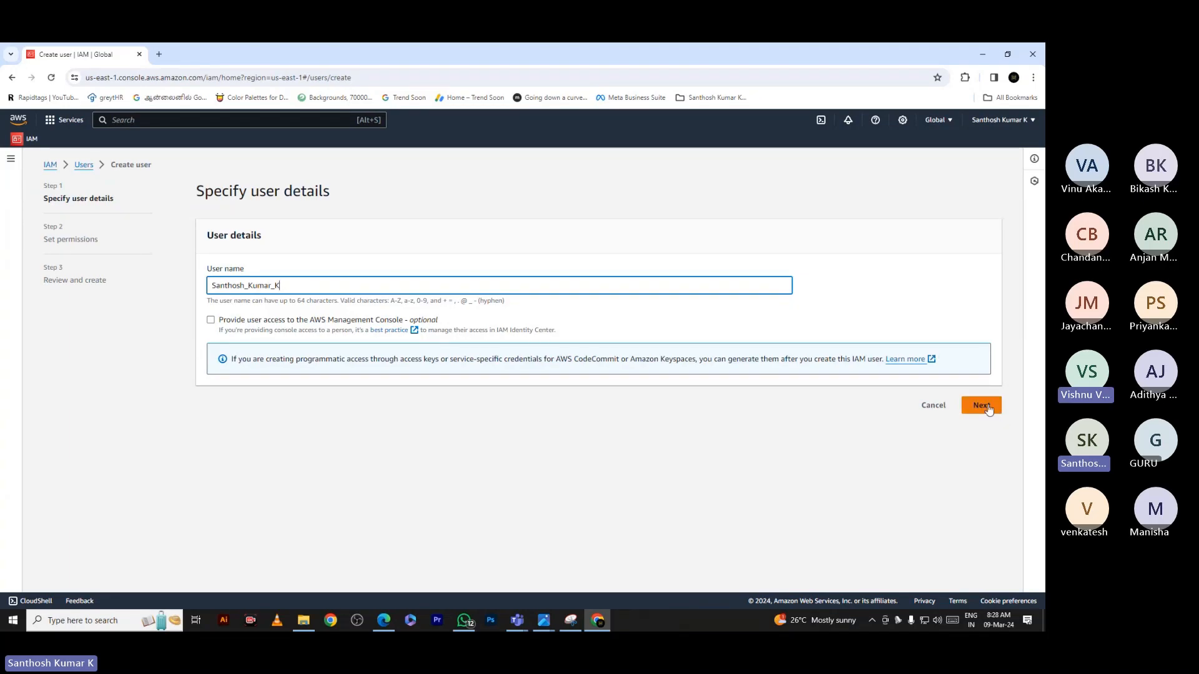
click(212, 322)
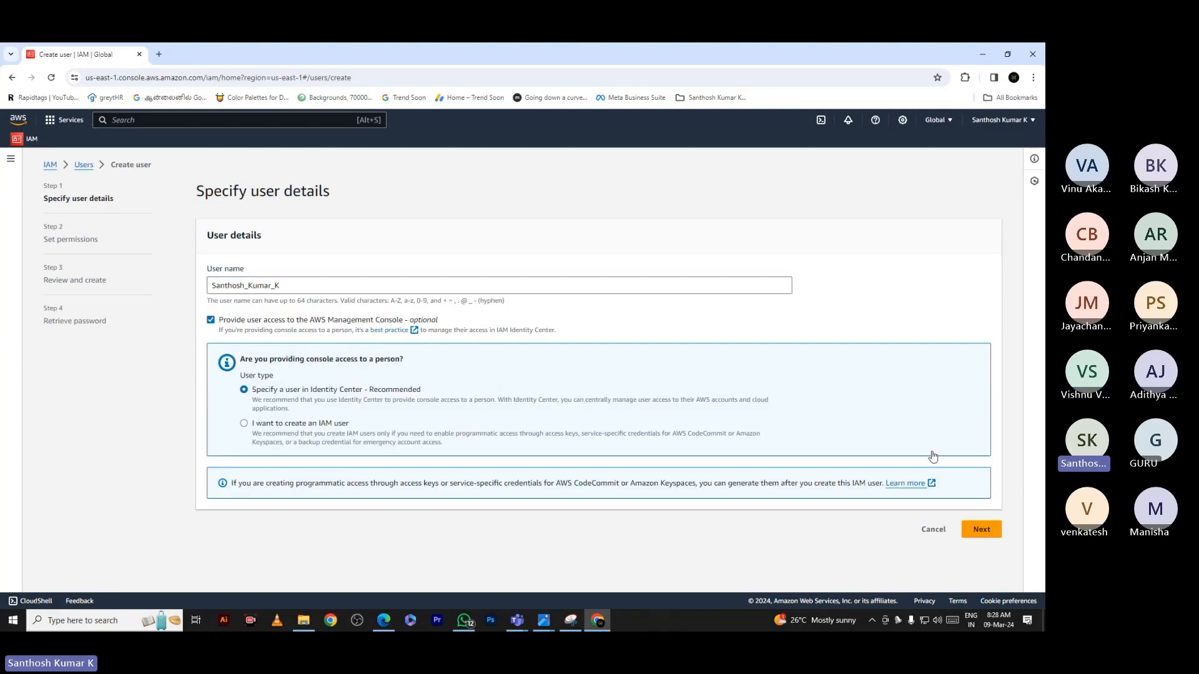
Return to the AWS console and choose to create an IAM user
click(917, 431)
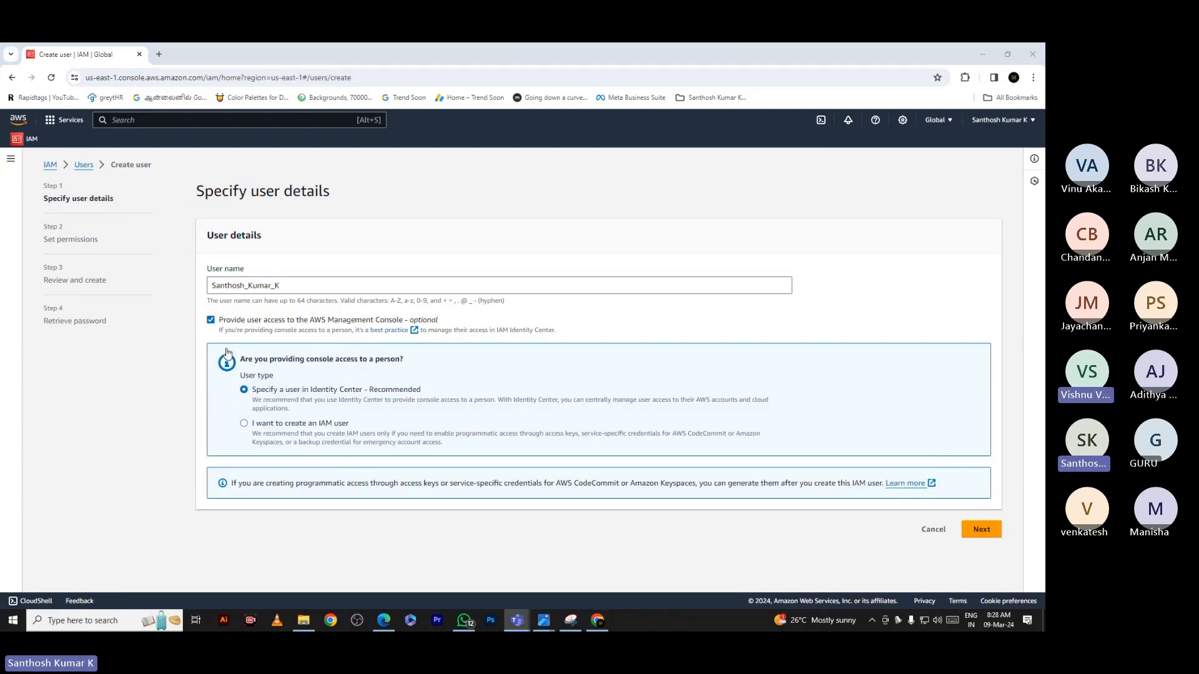
click(243, 427)
click(243, 427)
scroll(486, 509, down, 2)
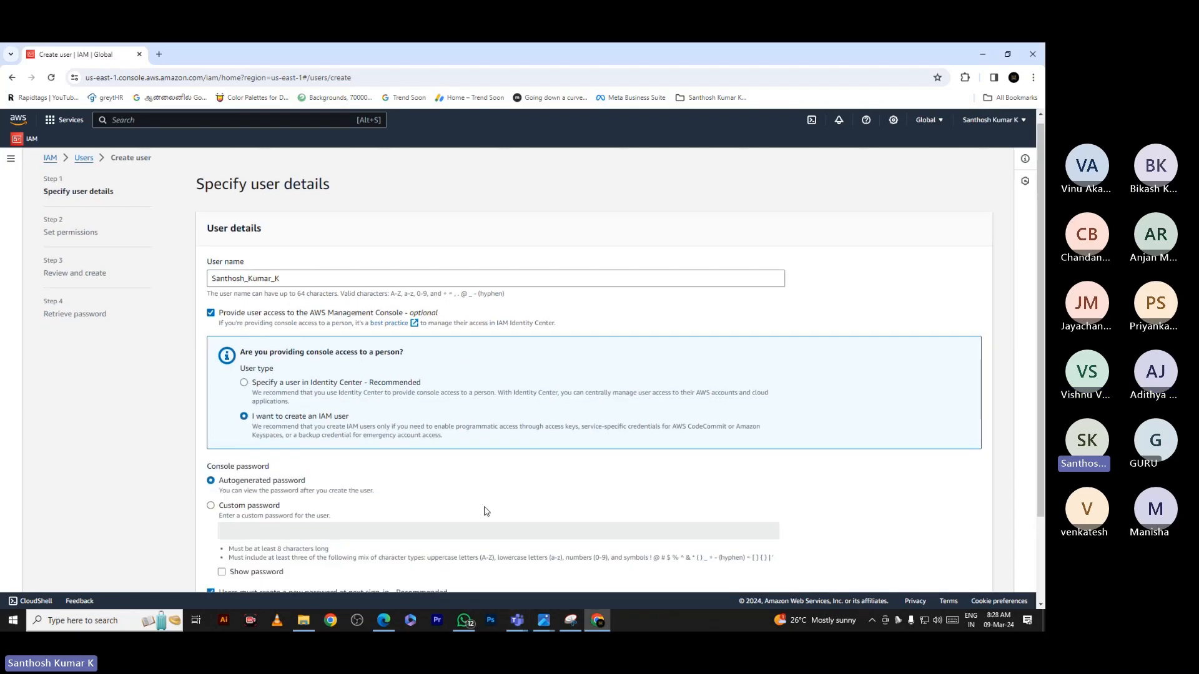
Give the user a custom console password with no forced reset at next sign-in
click(211, 400)
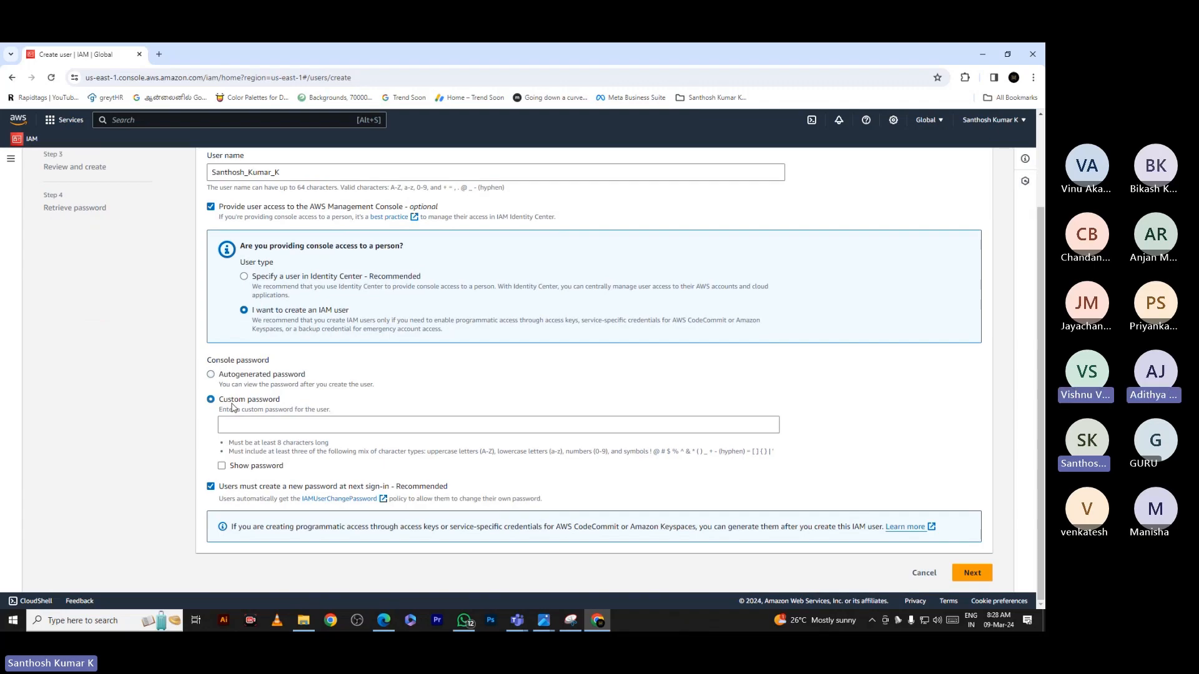
click(285, 424)
text(•••••••)
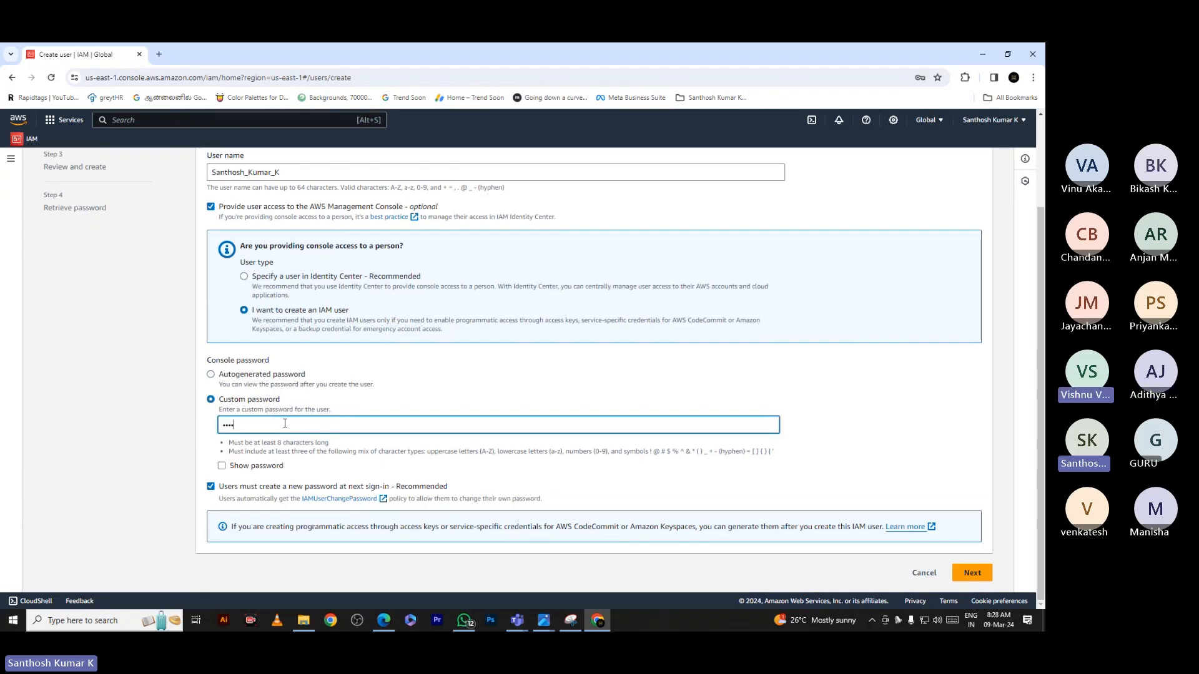
text(•••)
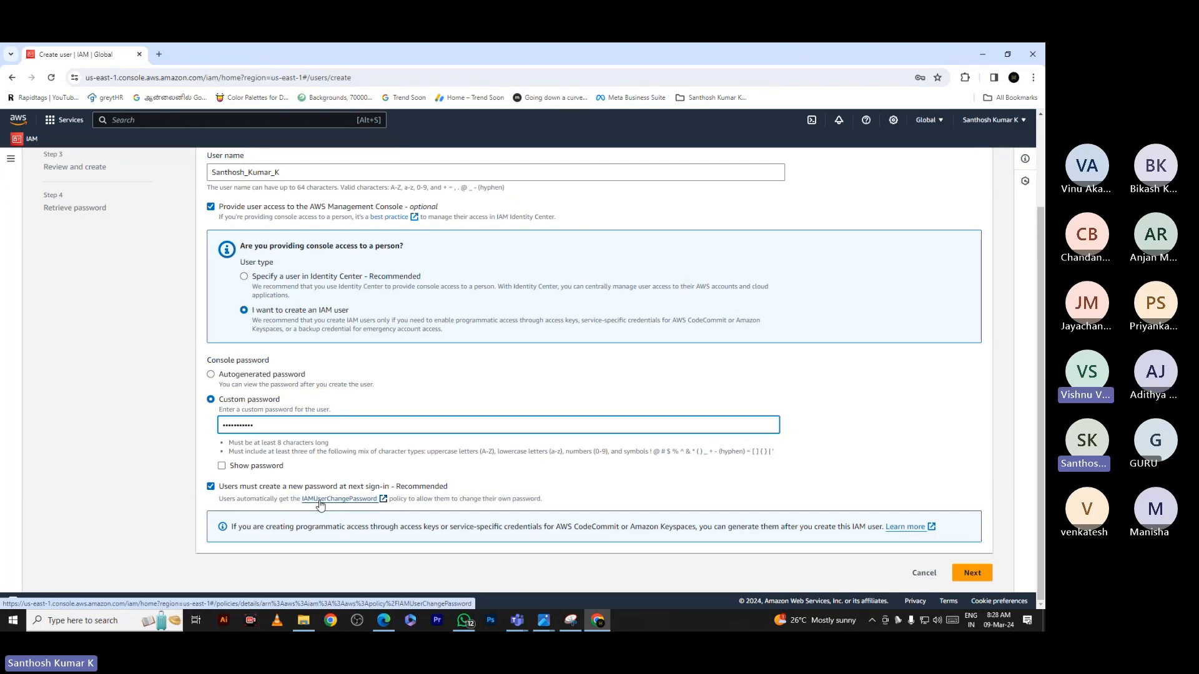
click(212, 487)
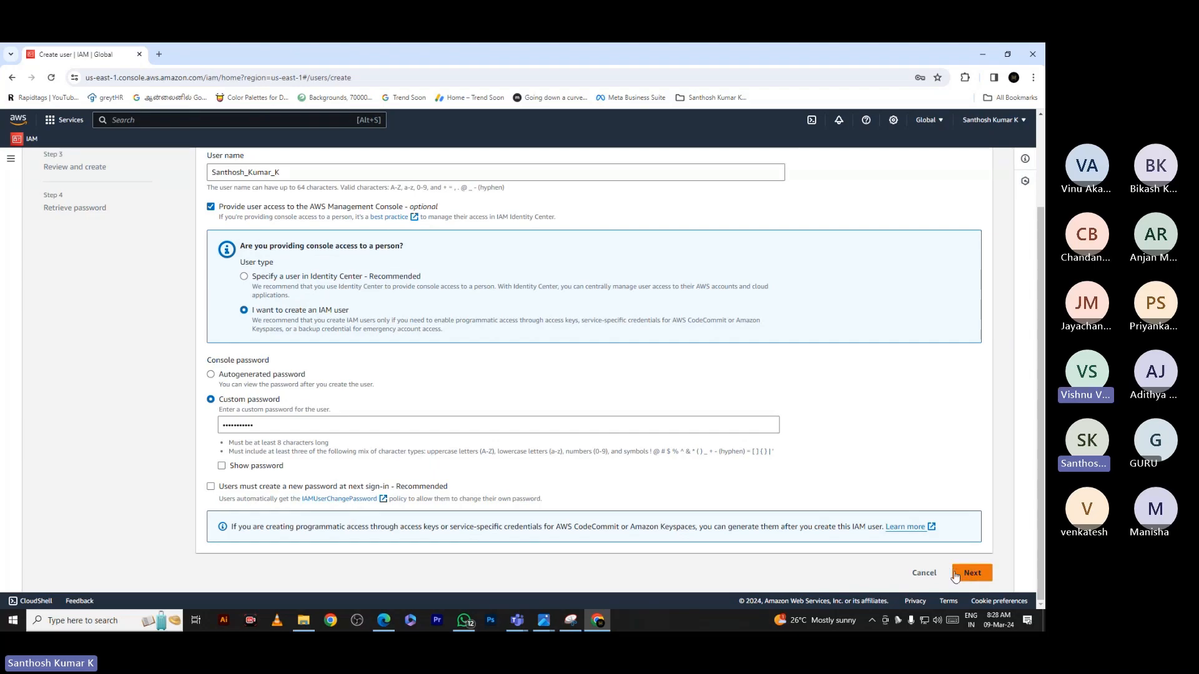
click(222, 467)
click(223, 466)
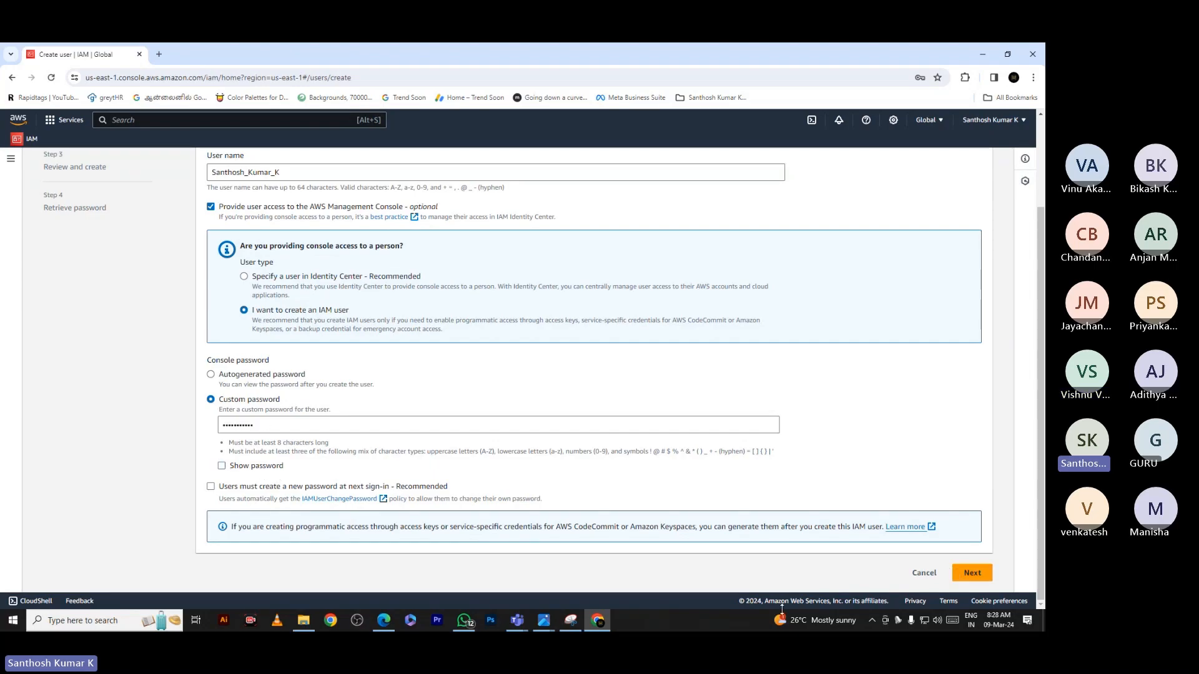
click(972, 574)
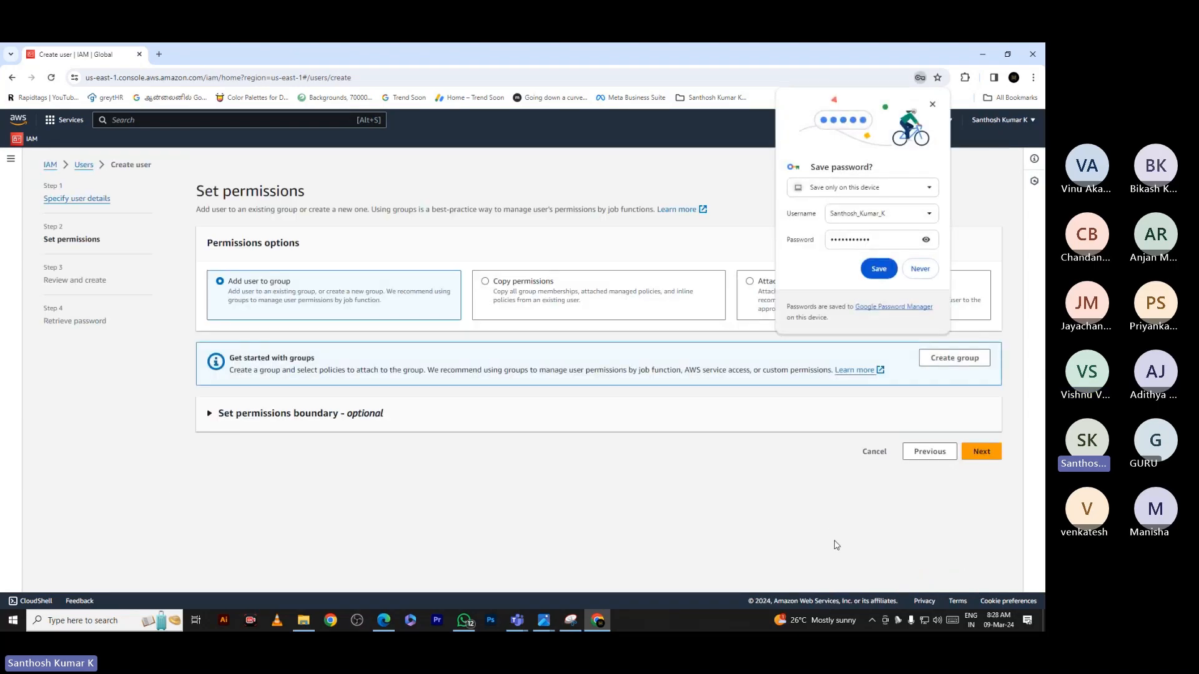
Save the new user's credentials in the browser and start a user group named 'Santy'
click(877, 269)
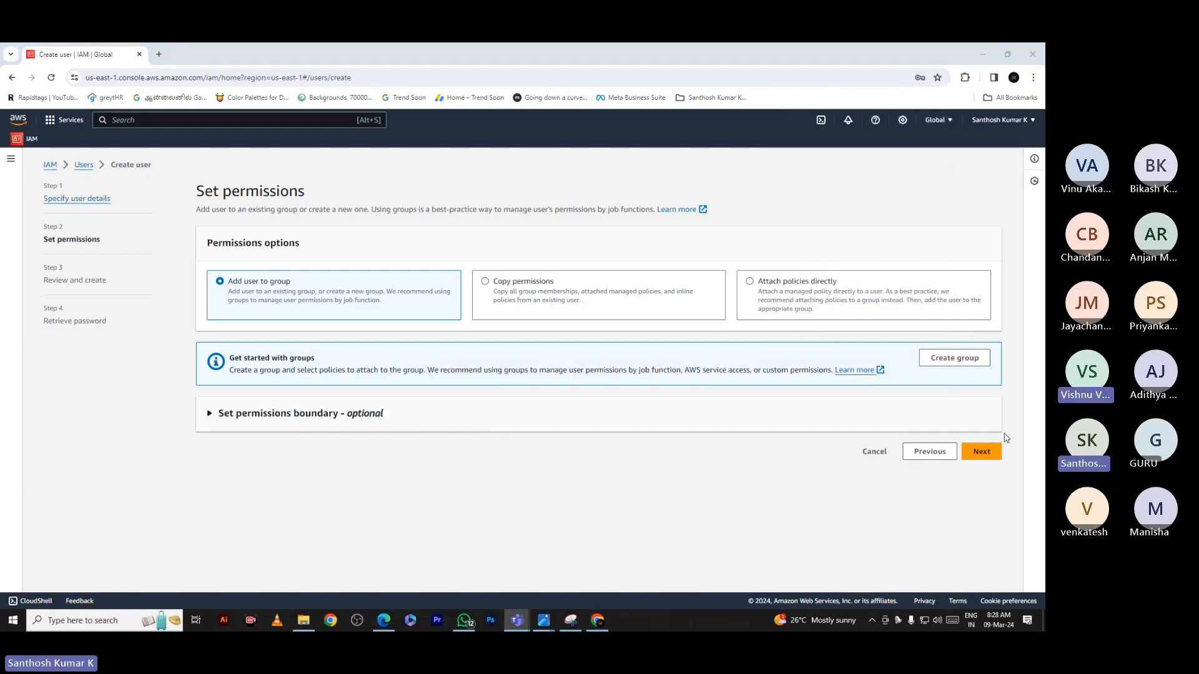
click(956, 361)
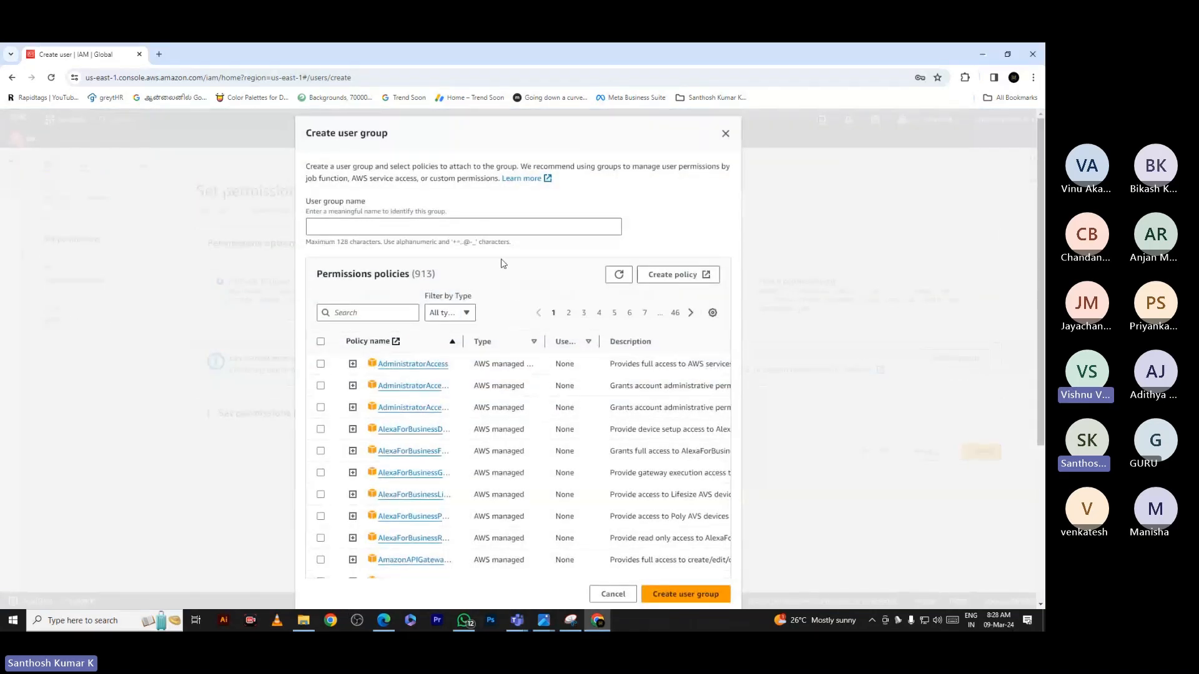
click(481, 230)
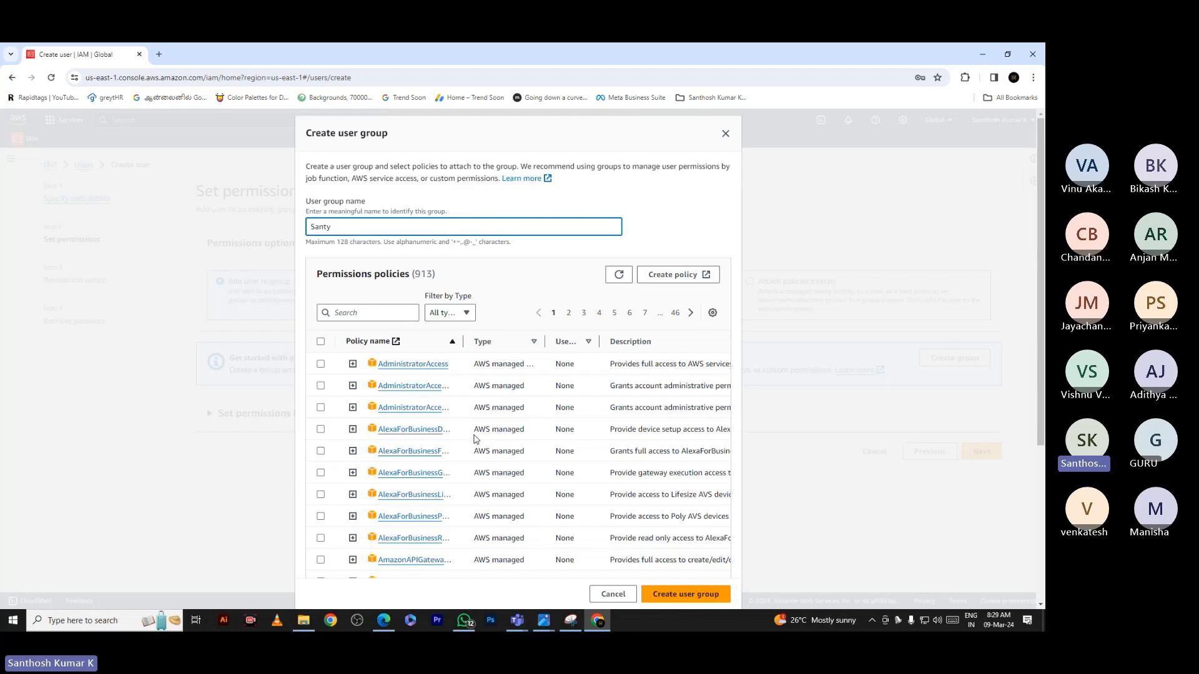
click(216, 357)
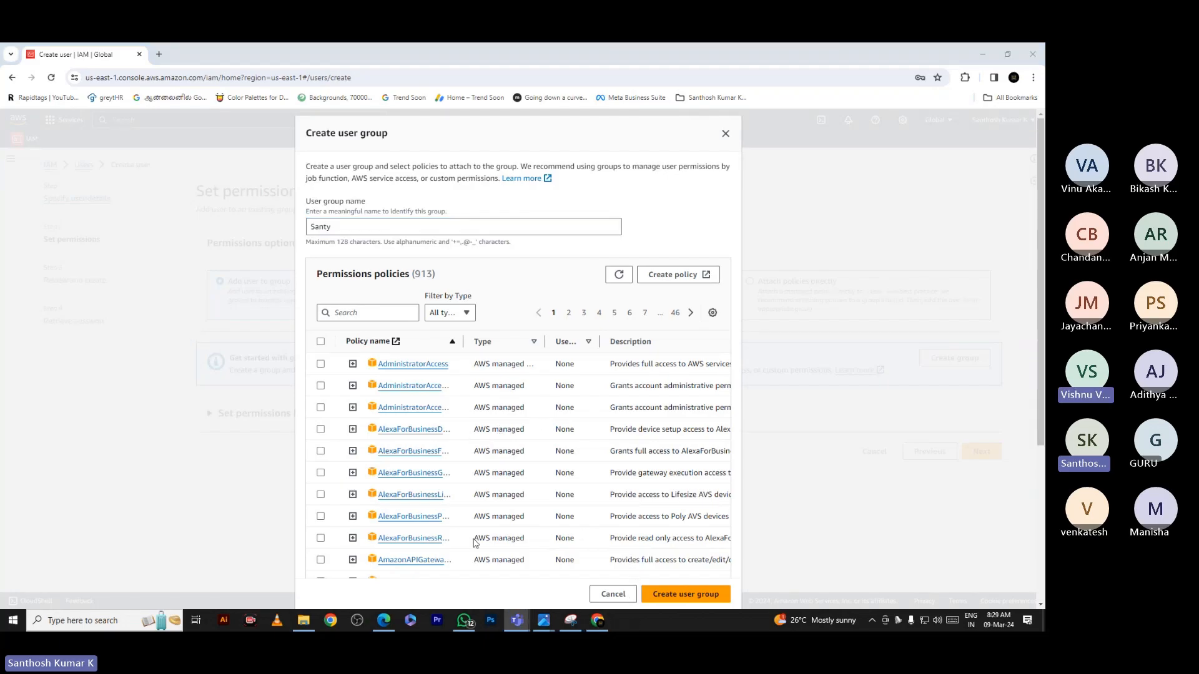
Search policies for 'Adm', attach AdministratorAccess and create the Santy group
click(369, 312)
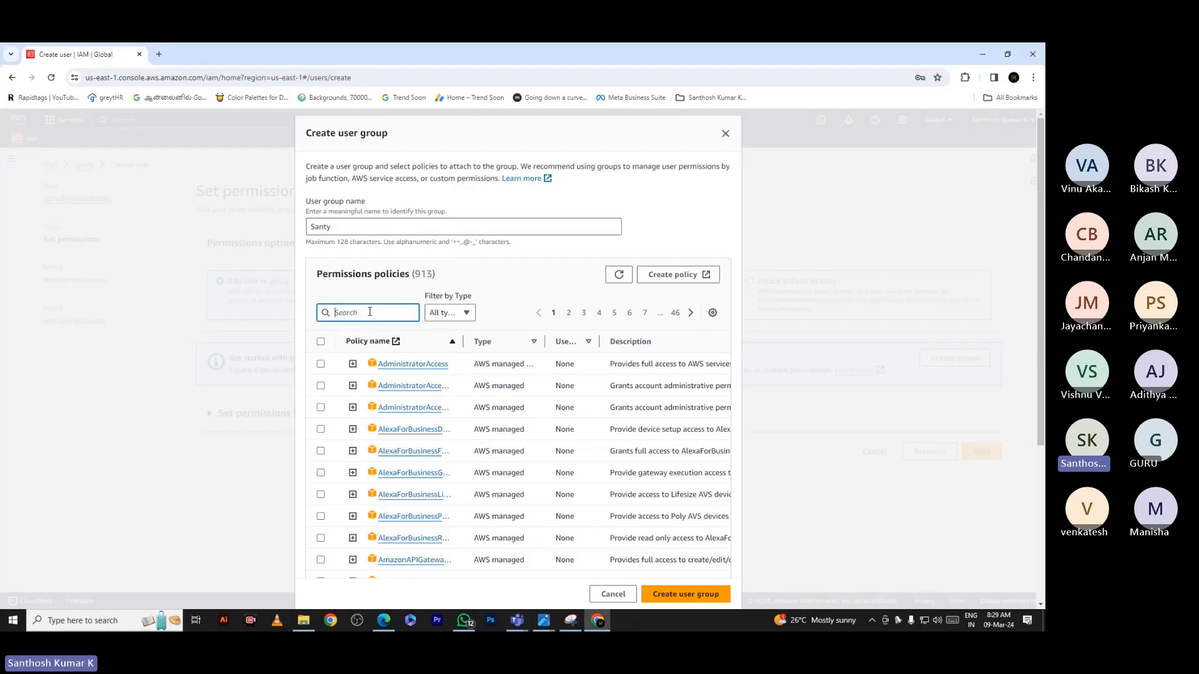
text(Admin)
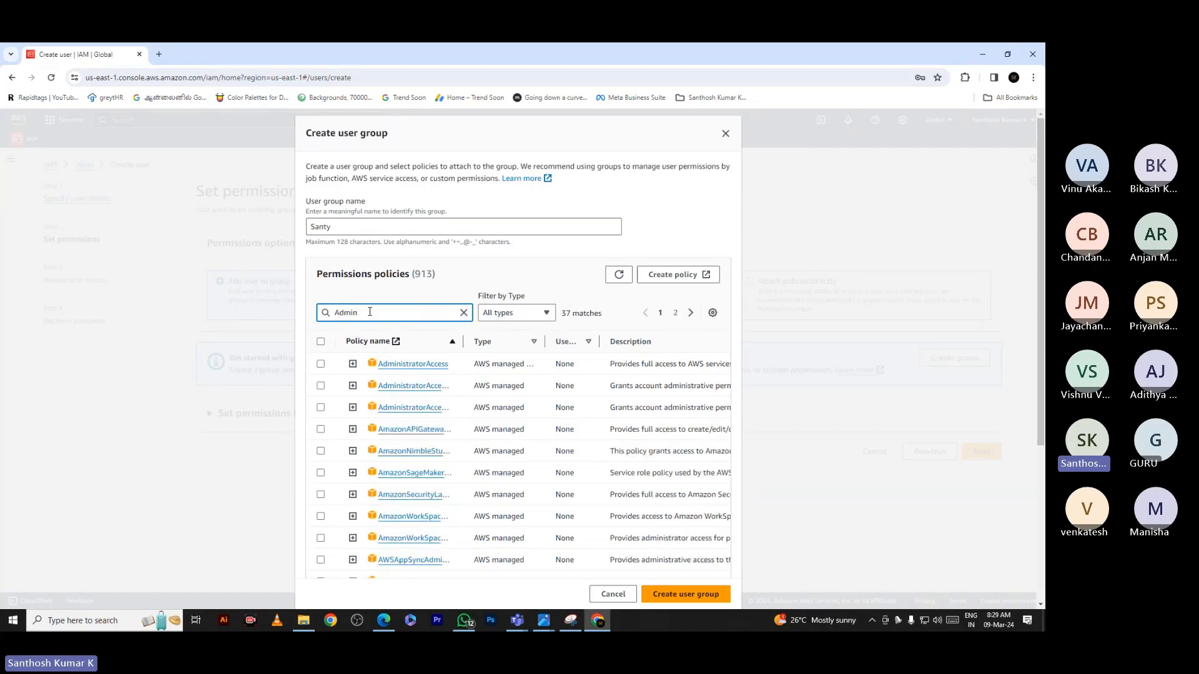
drag(462, 342, 550, 341)
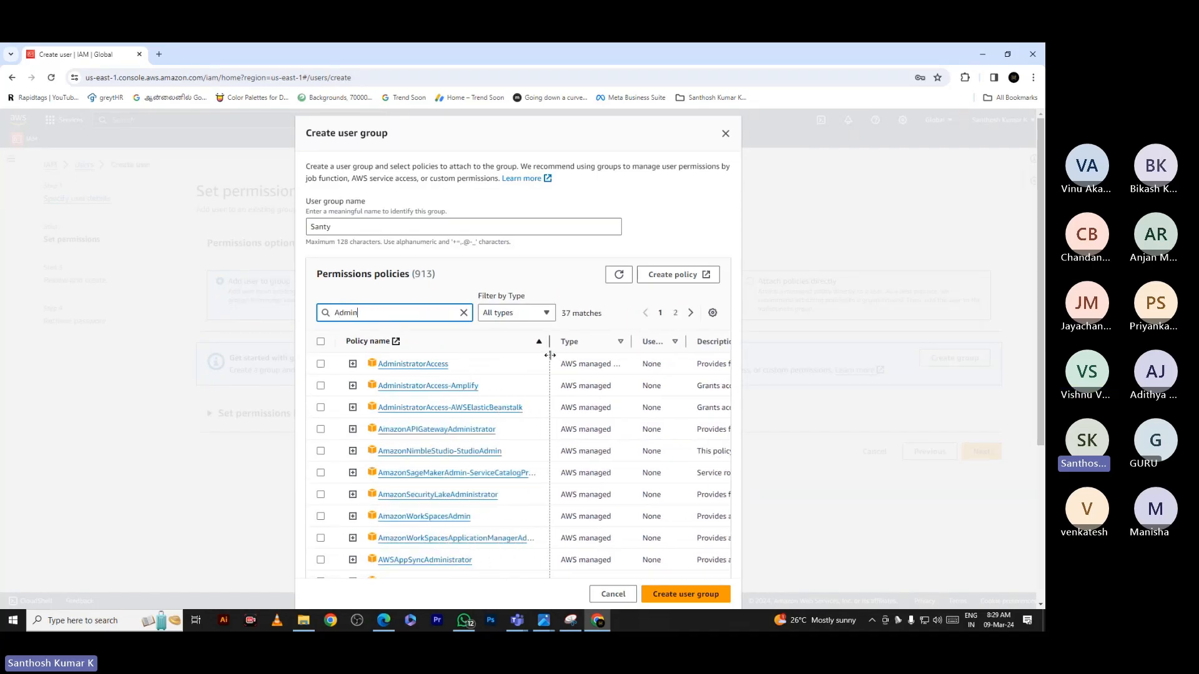
click(321, 365)
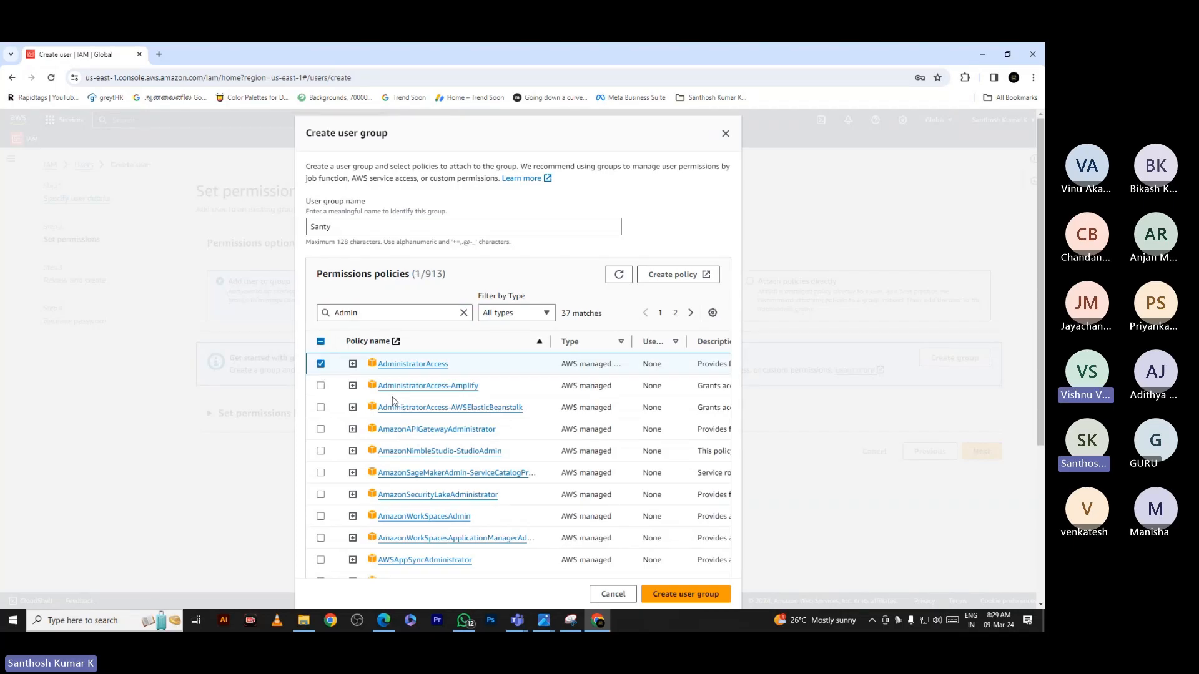
click(672, 595)
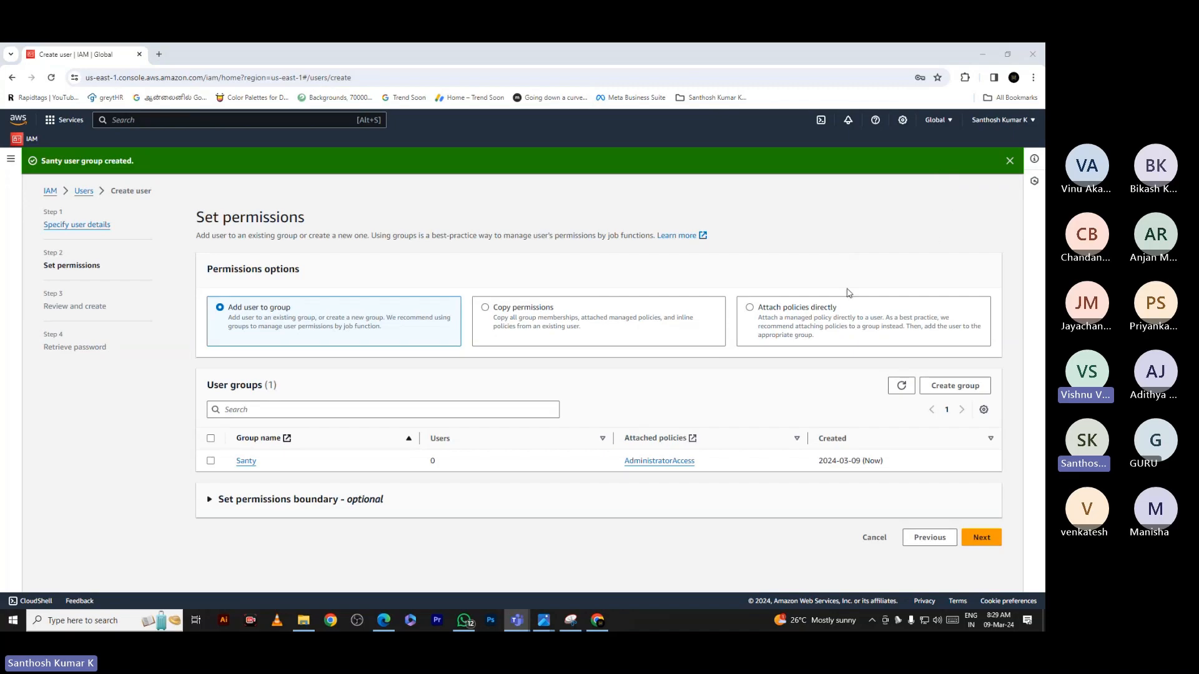
Add the new user to the Santy group, review, and create the user
click(211, 461)
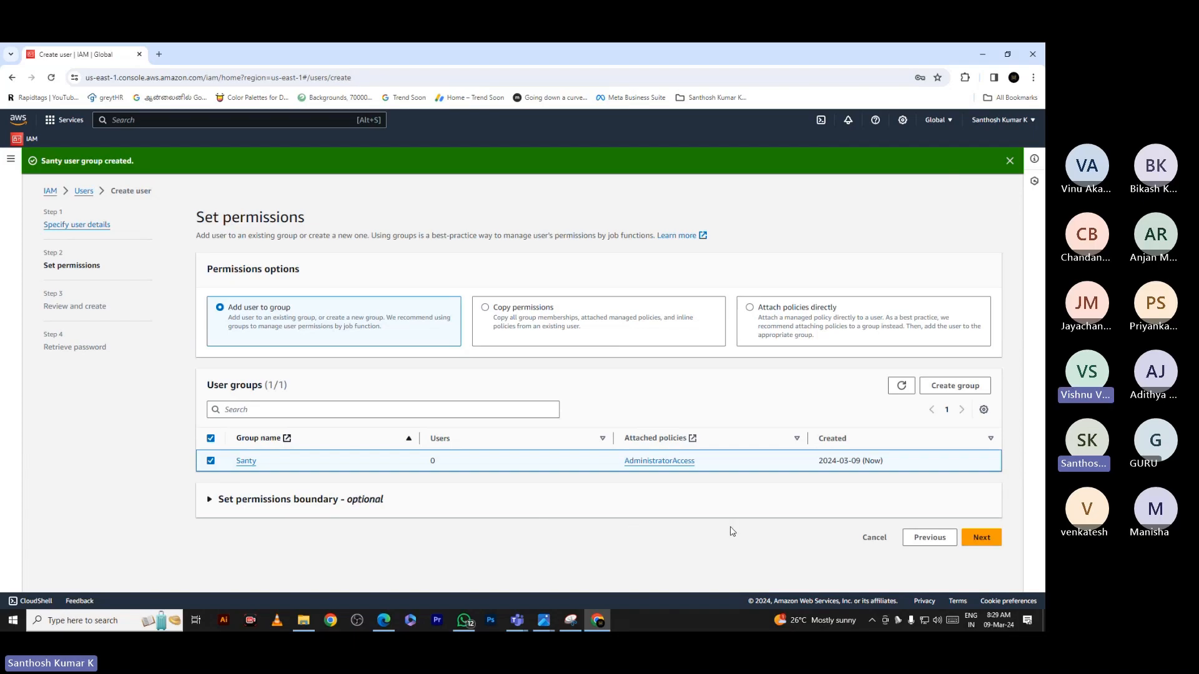
click(979, 538)
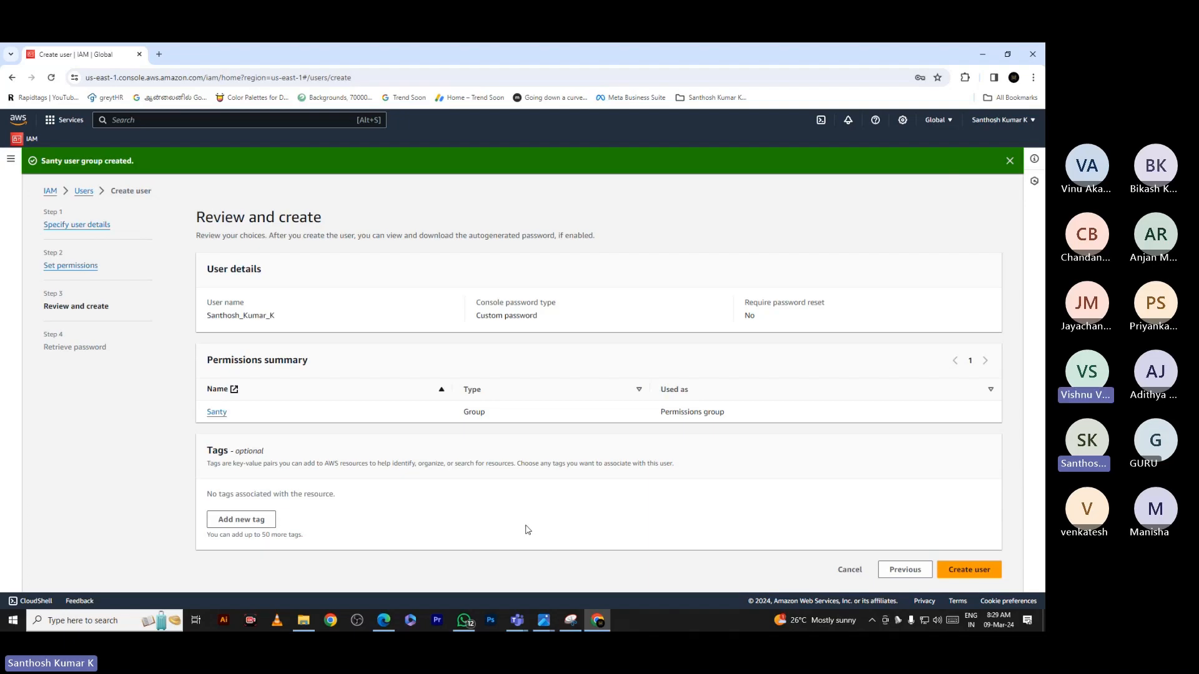
click(981, 570)
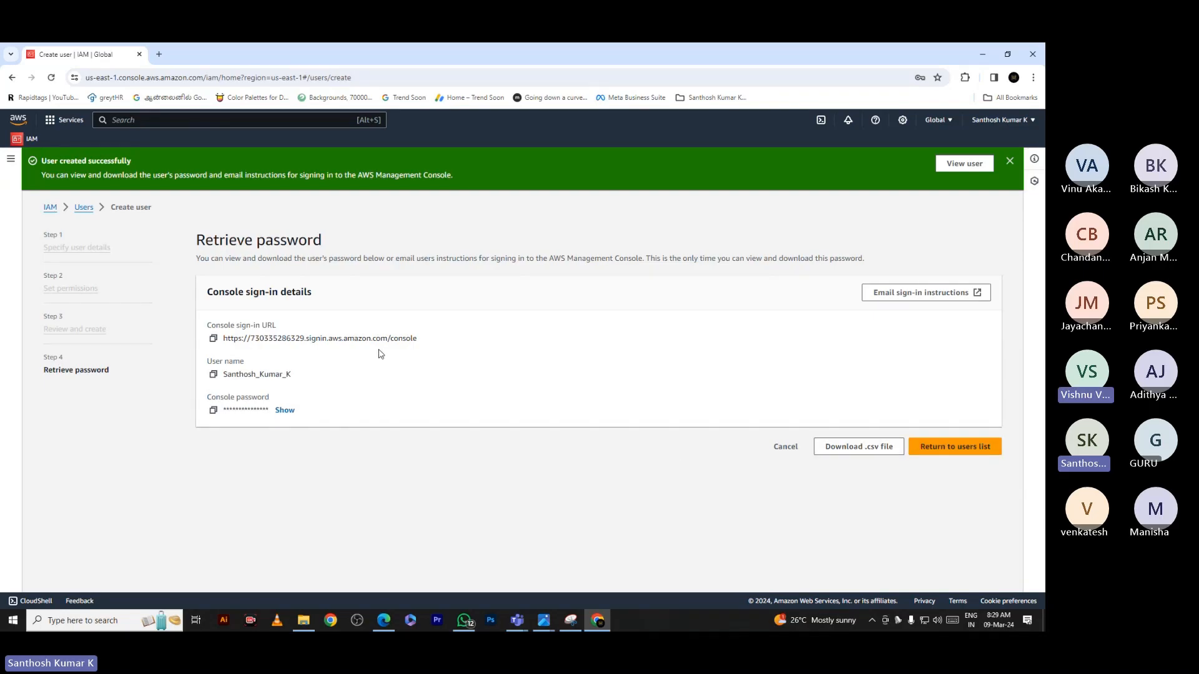
Copy the console sign-in URL, load it in a new tab, then close that tab
drag(429, 342, 224, 351)
key(ctrl+c)
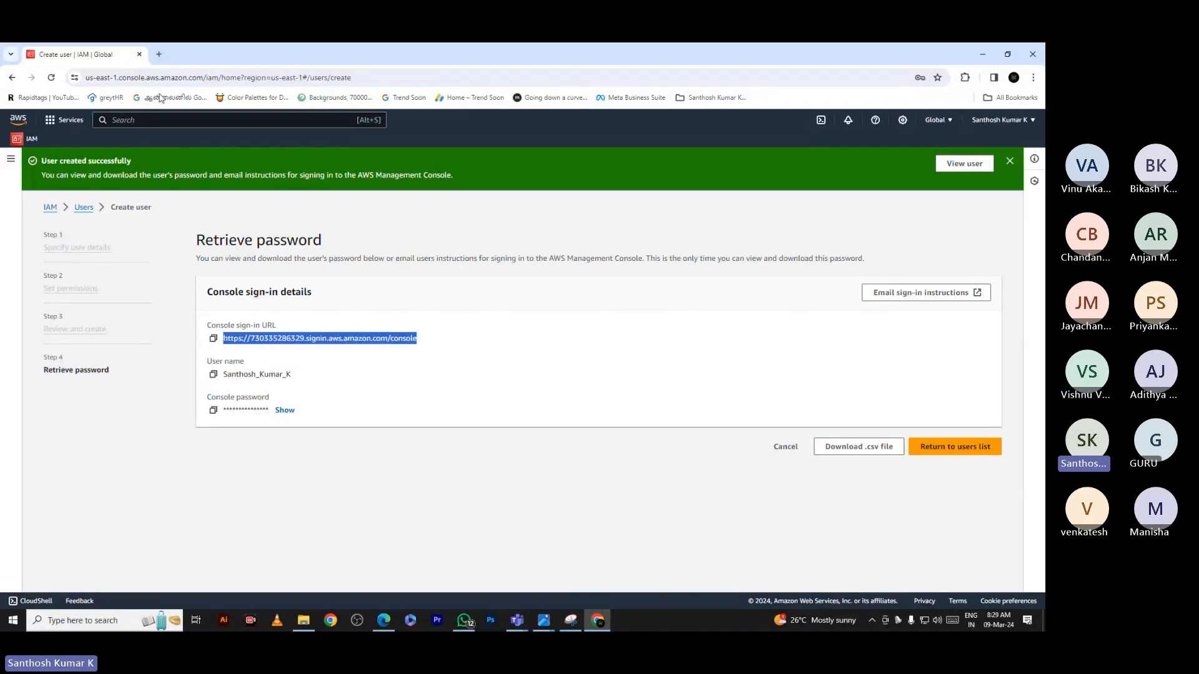
click(158, 55)
key(ctrl+v)
key(Return)
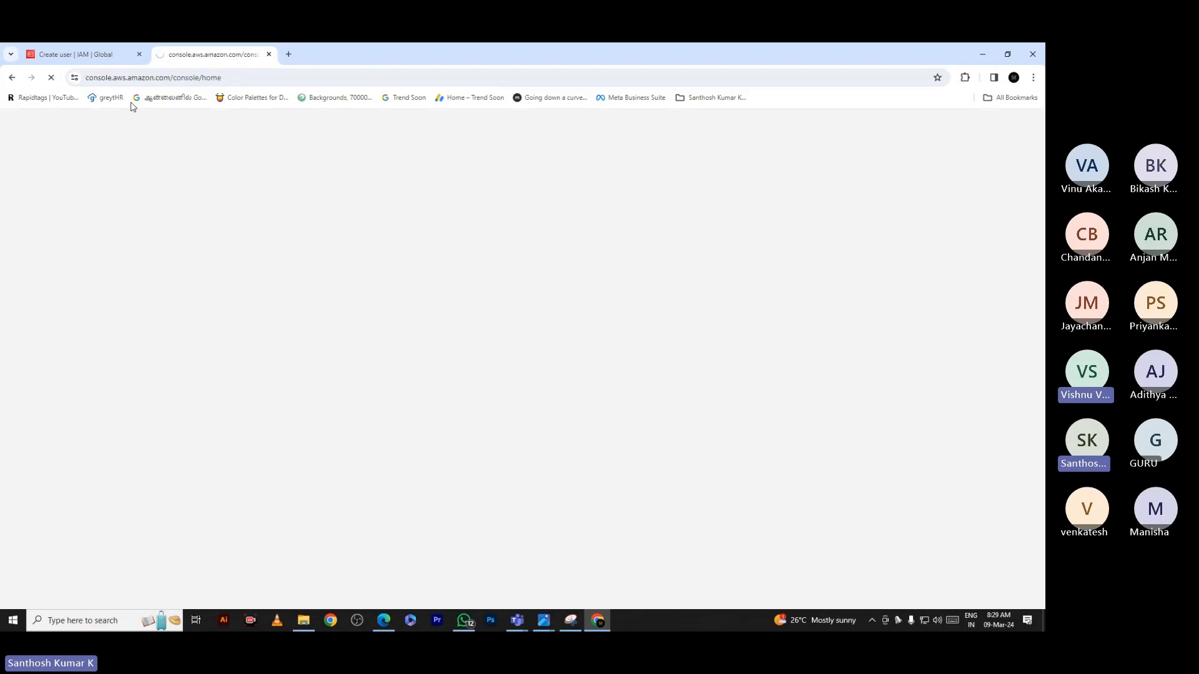
click(268, 55)
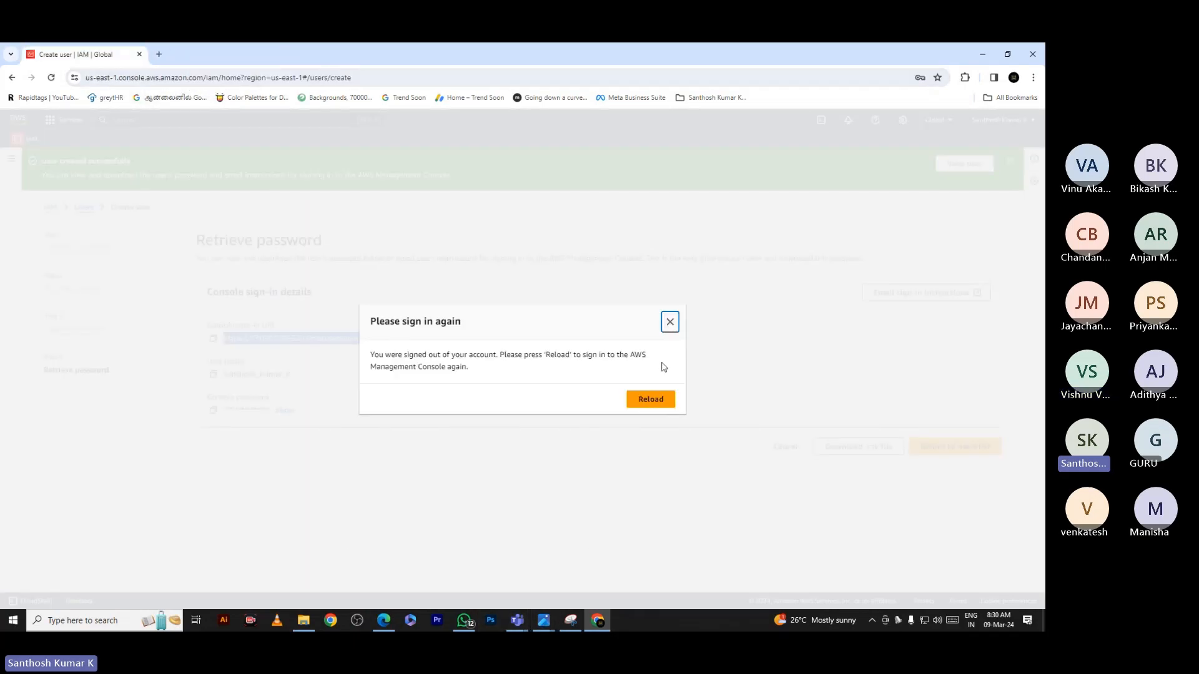
Dismiss the sign-in-again notice and cancel the Reload site prompts
click(670, 321)
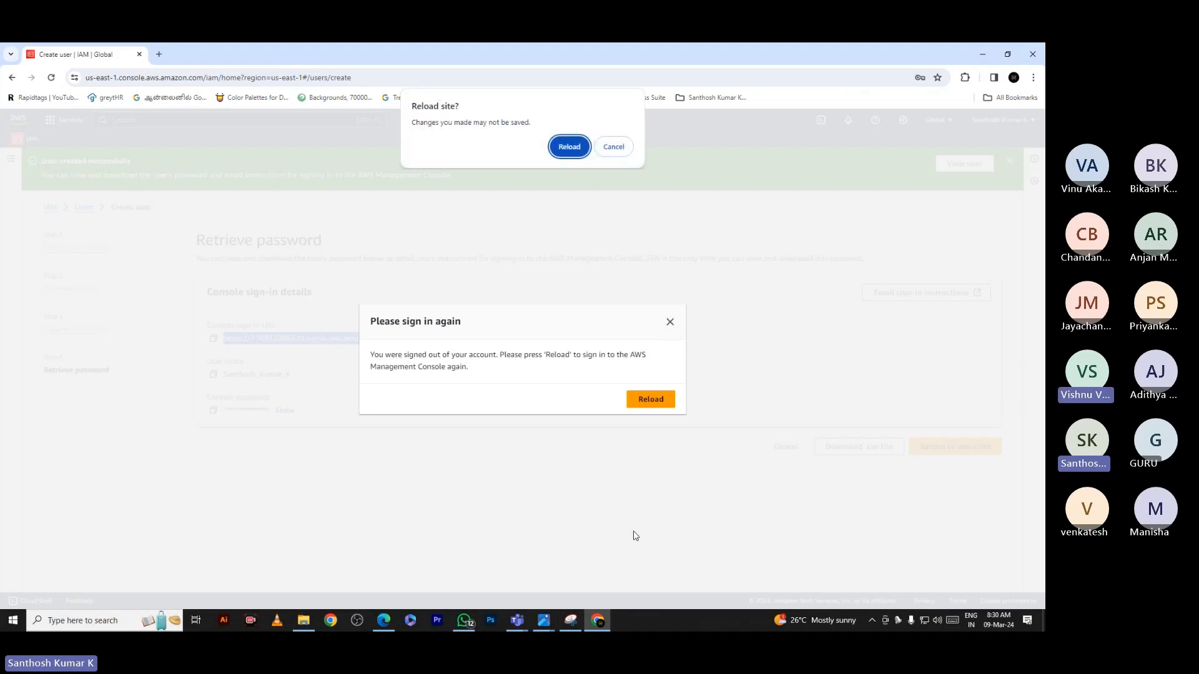
click(612, 148)
click(649, 400)
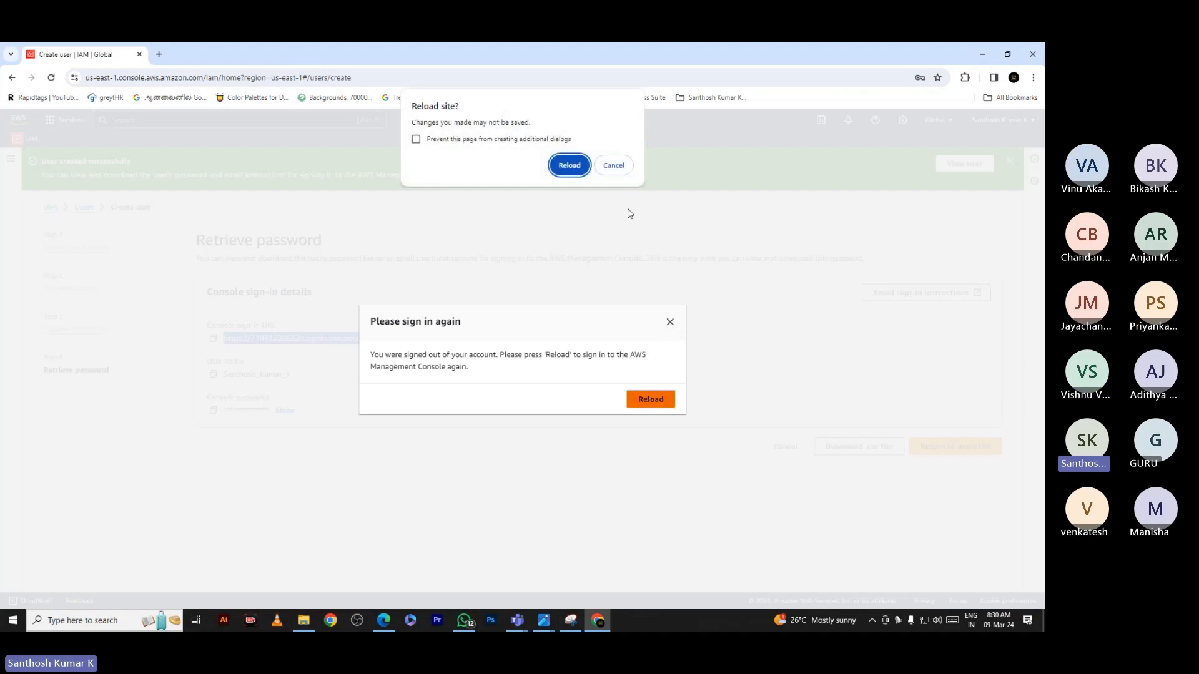
click(612, 167)
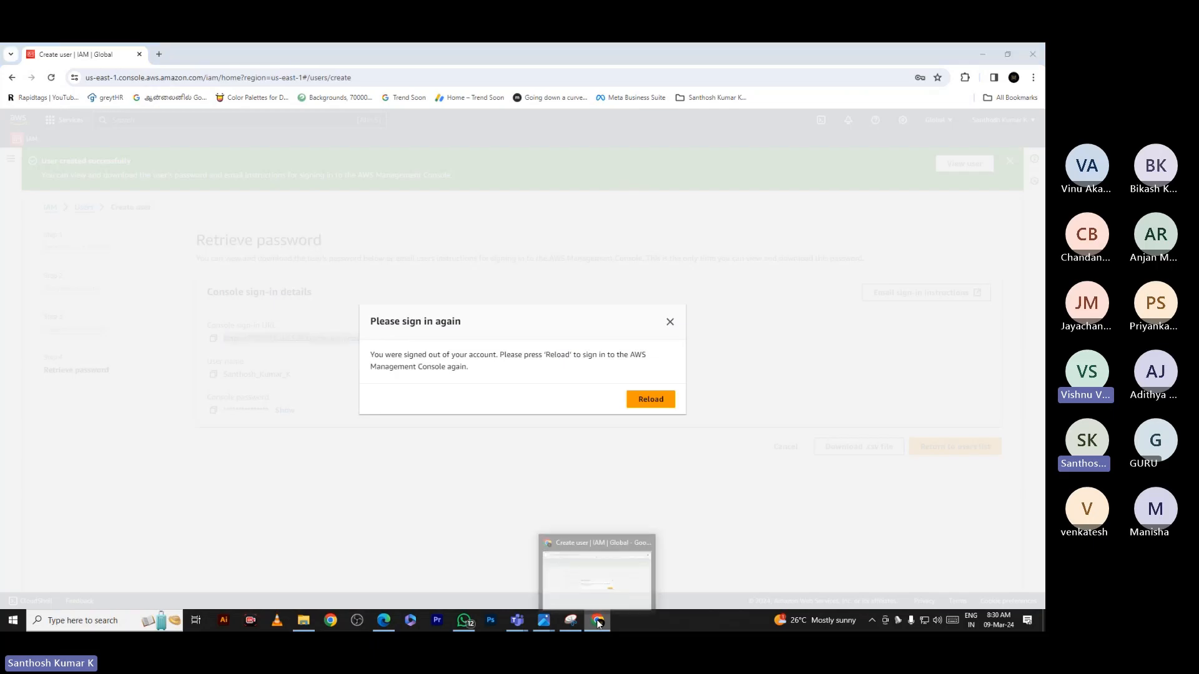
Open a new Chrome window from the taskbar and stop sharing the screen in Teams
right_click(598, 623)
right_click(597, 622)
right_click(600, 621)
click(590, 557)
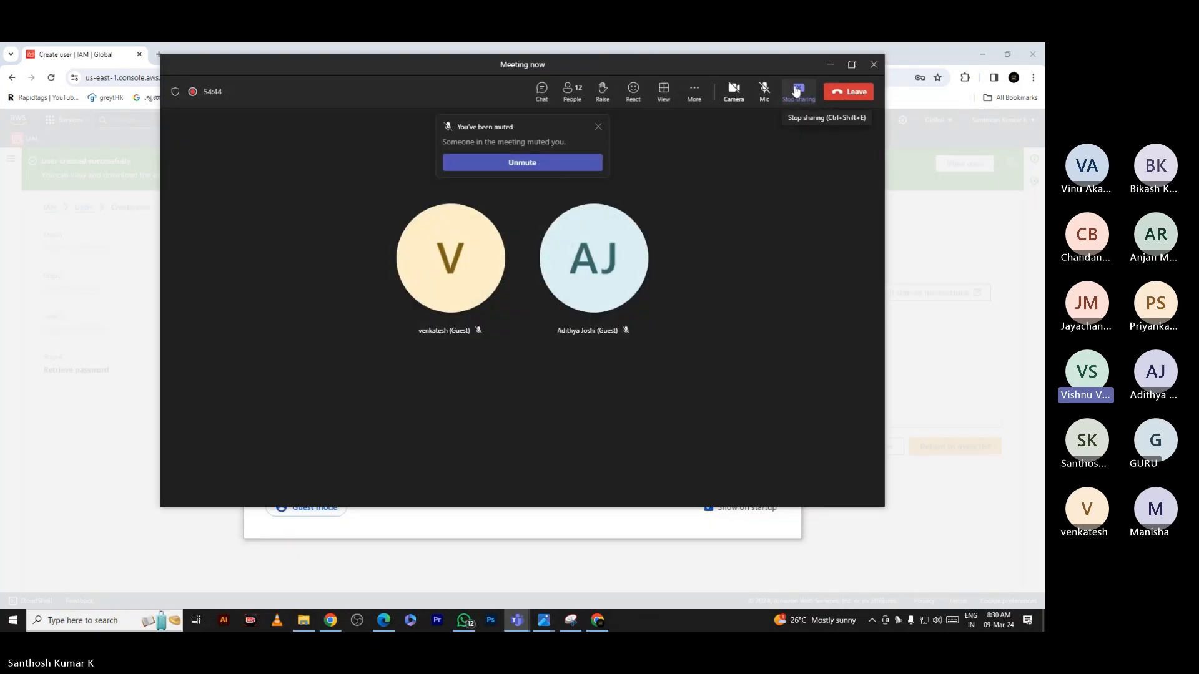
click(785, 91)
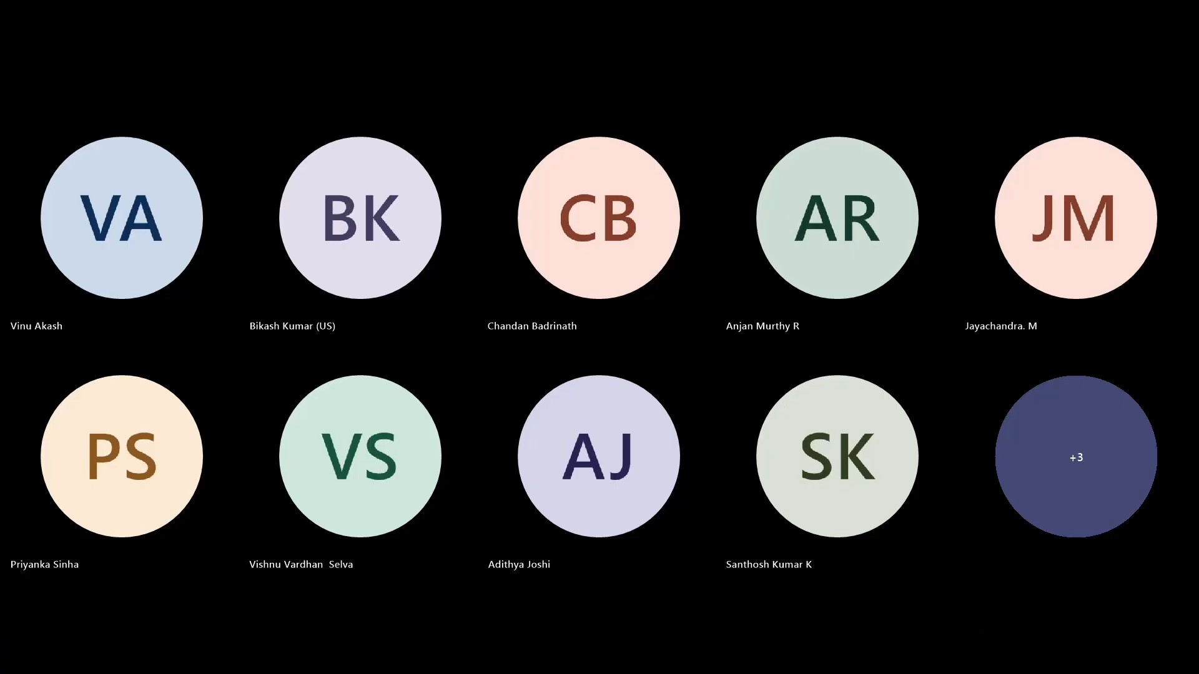
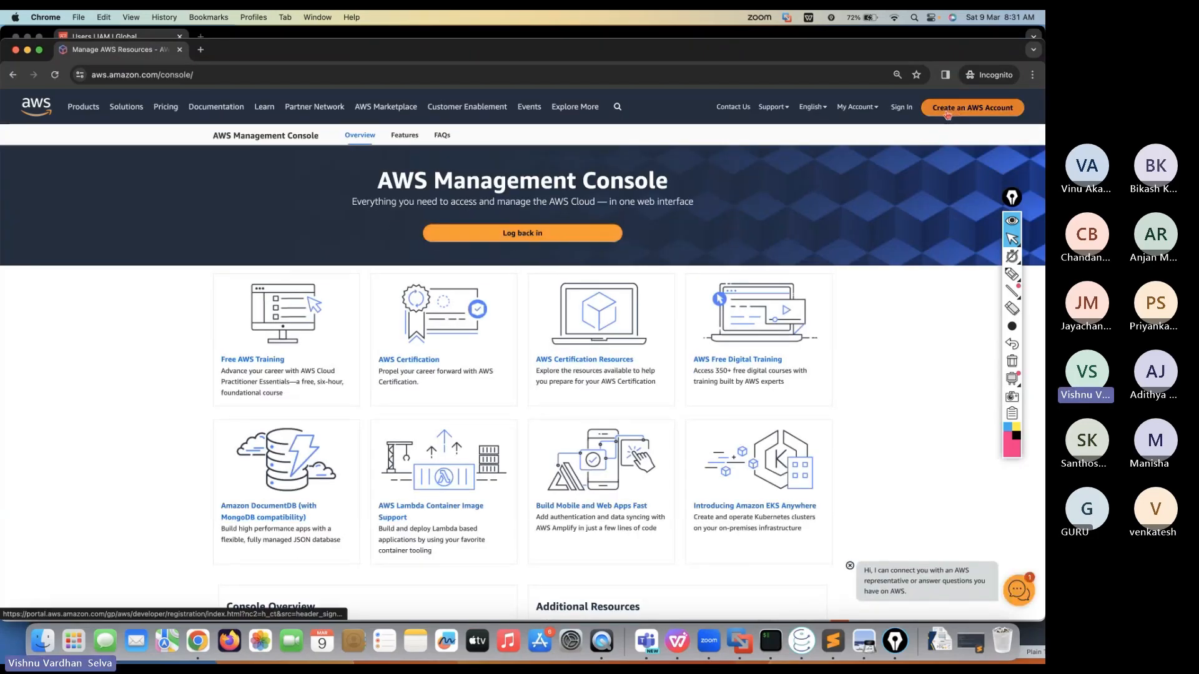
Open the Sign up for AWS form and try a sample email address and account name
click(983, 112)
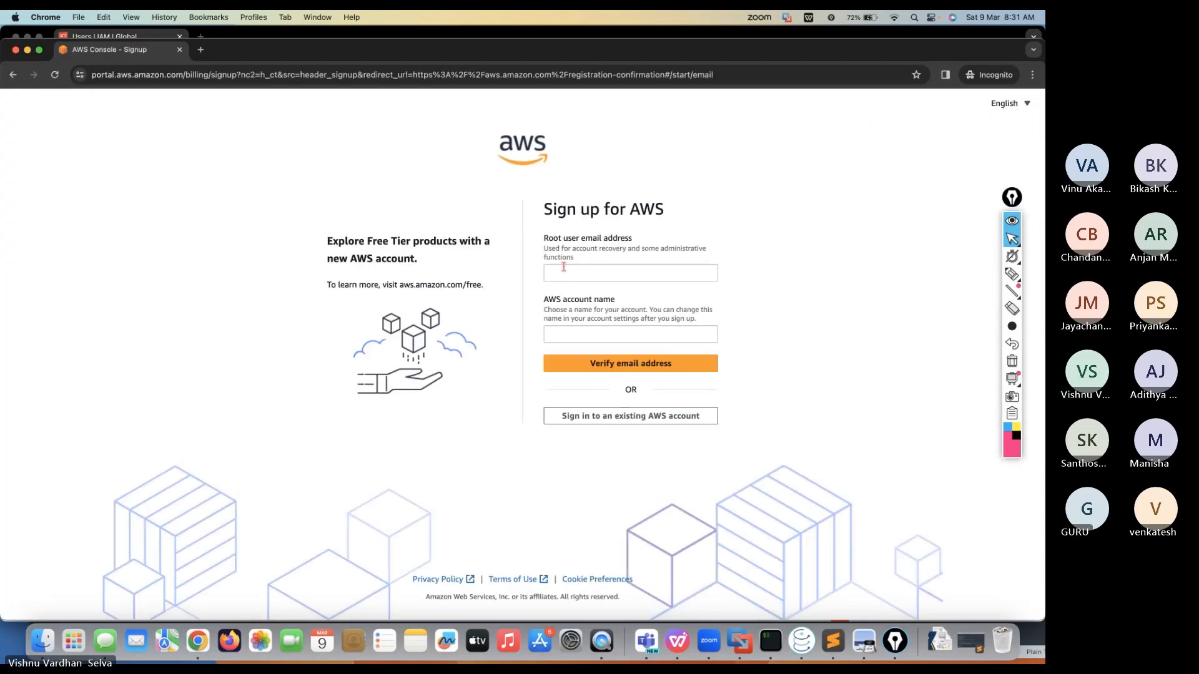
click(567, 268)
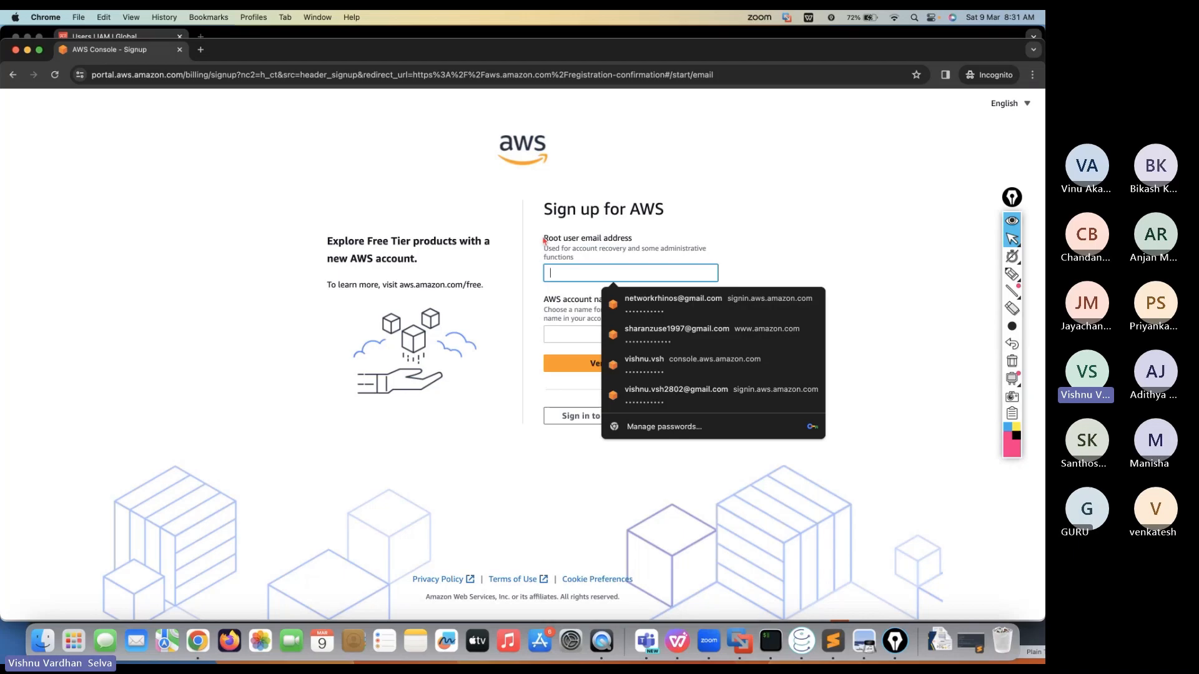
click(604, 234)
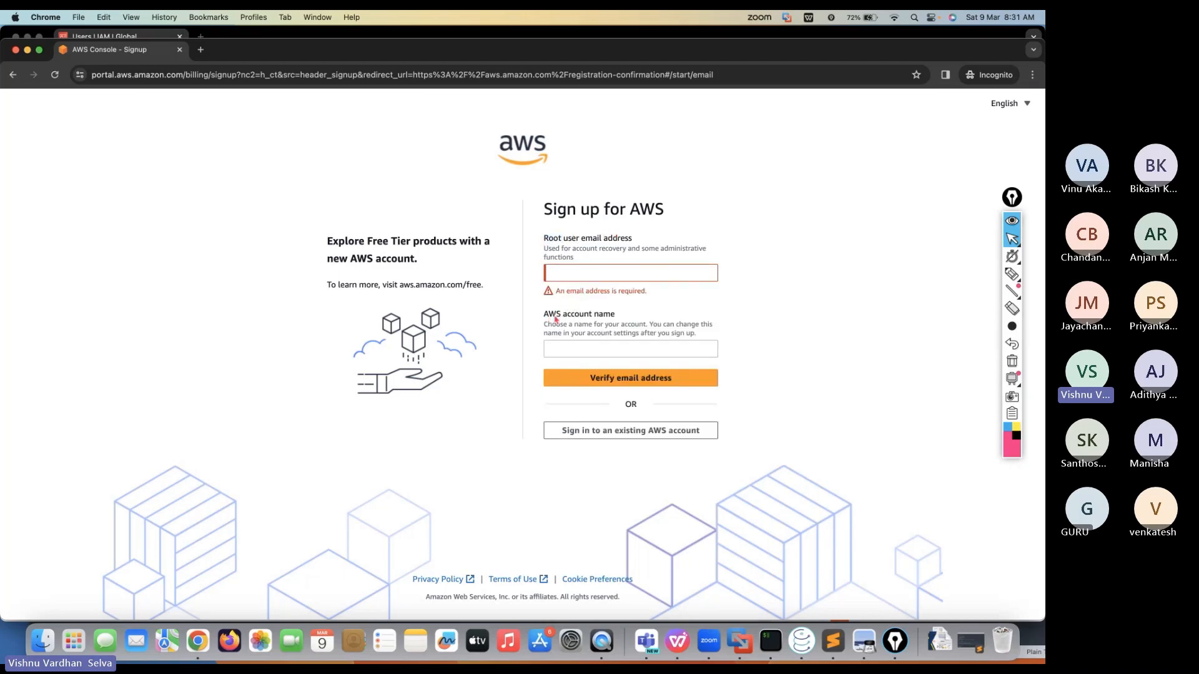
drag(549, 315, 584, 316)
click(574, 346)
click(560, 392)
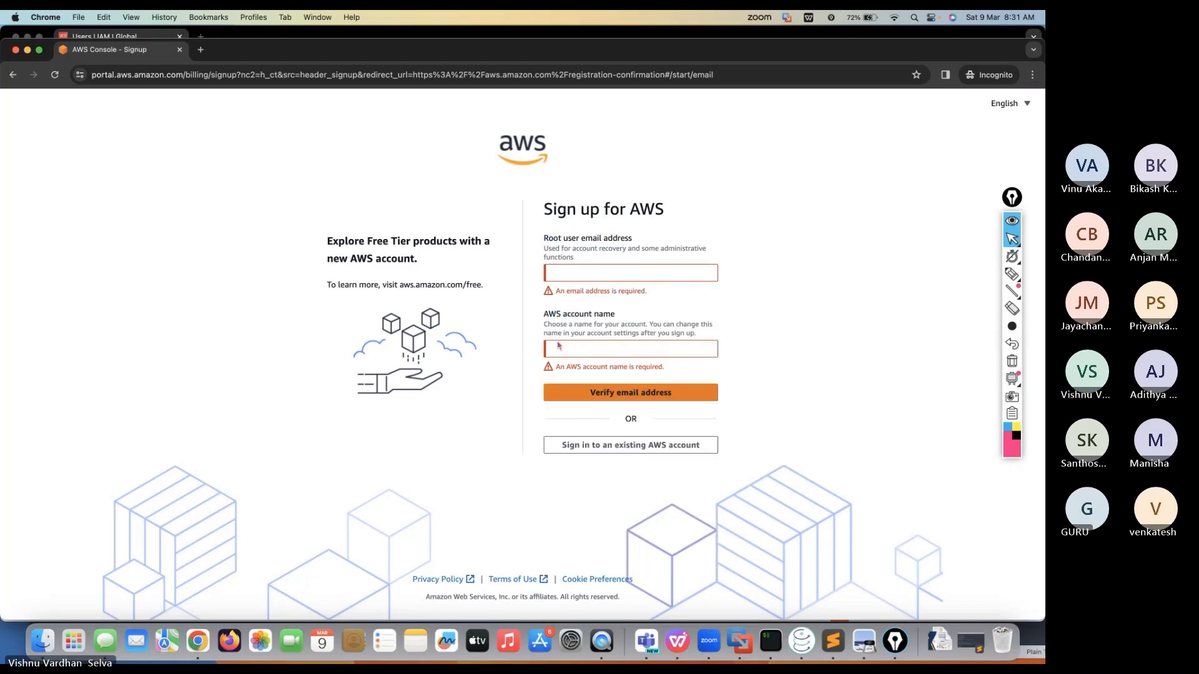
click(581, 275)
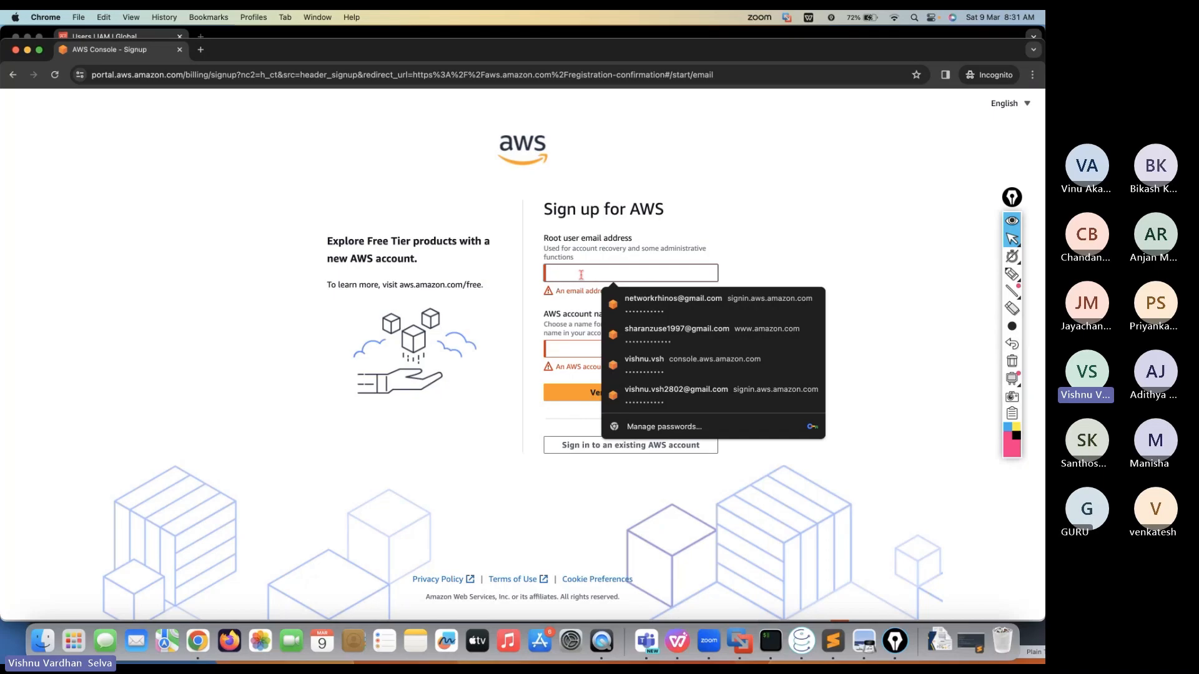
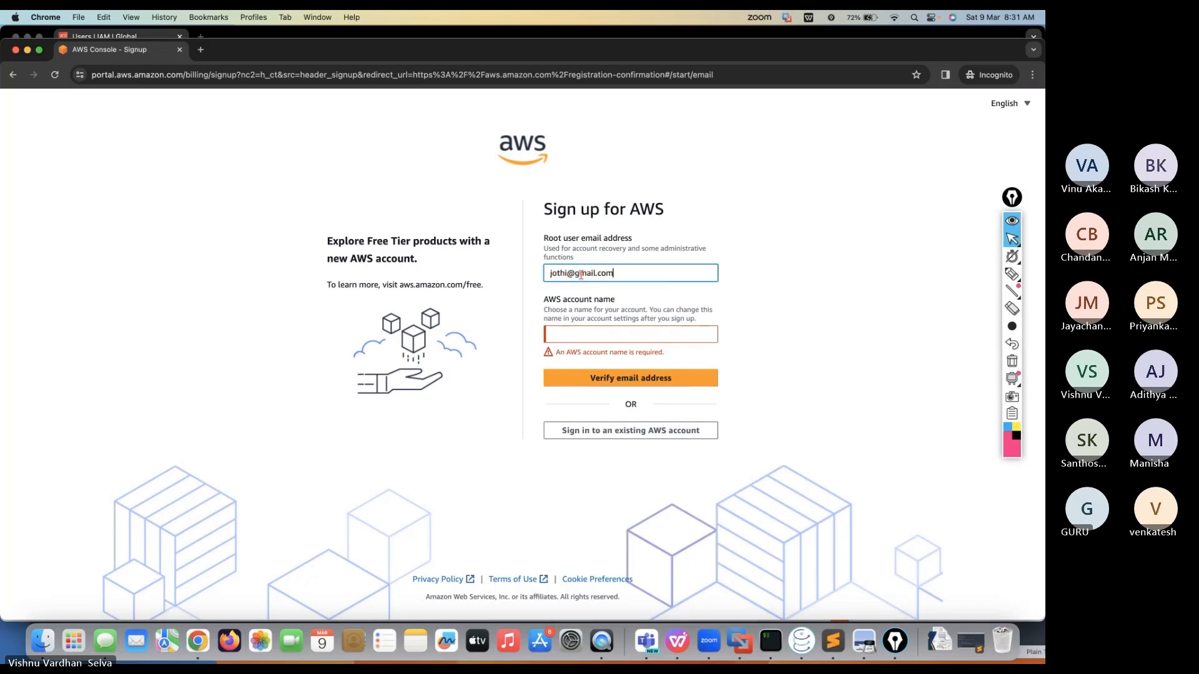
key(Tab)
text(jo)
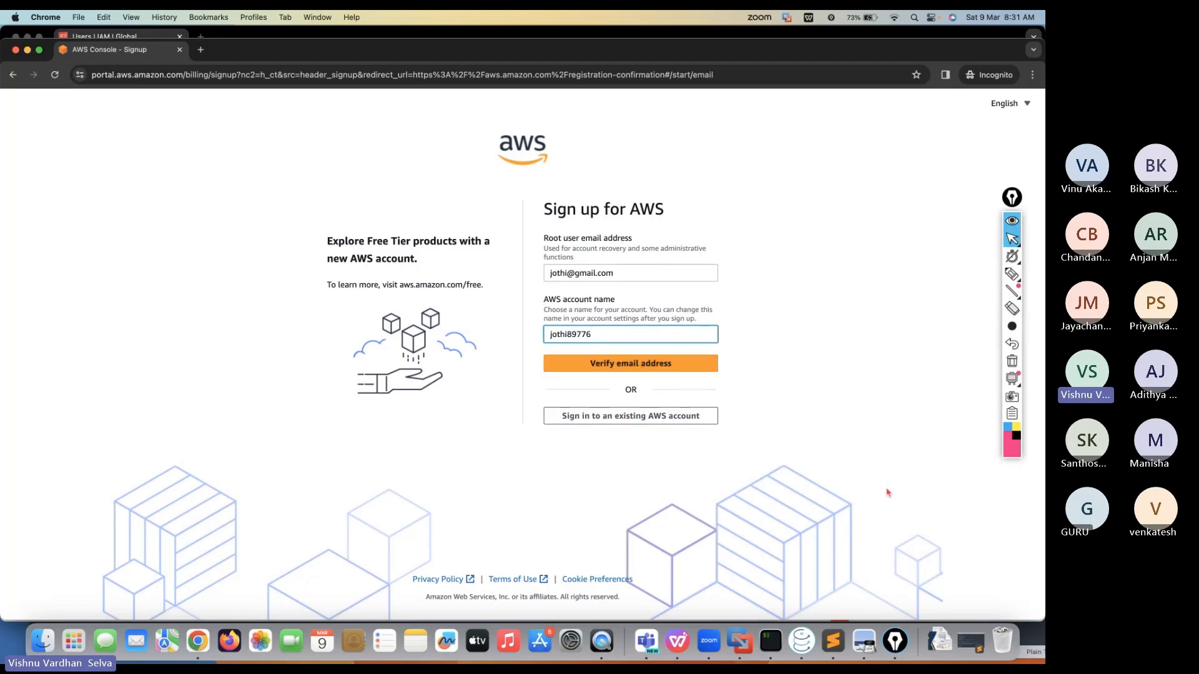
click(831, 371)
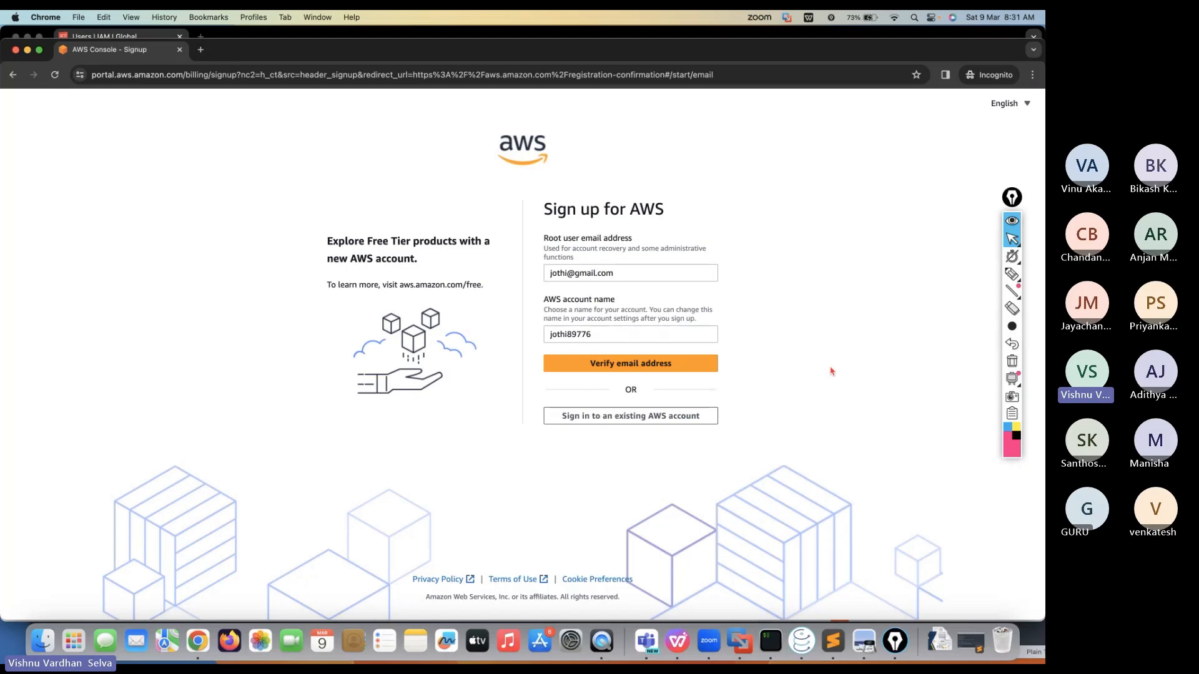
Delete the entered email and account name so both fields are empty
triple_click(592, 274)
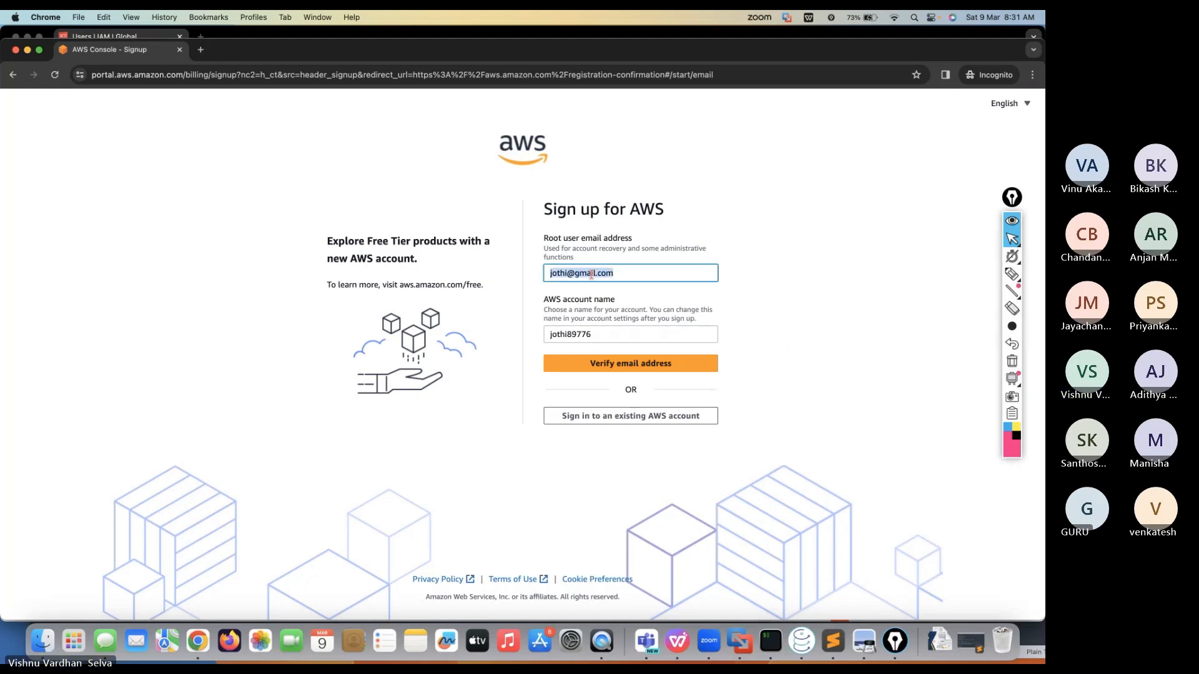
key(BackSpace)
click(564, 344)
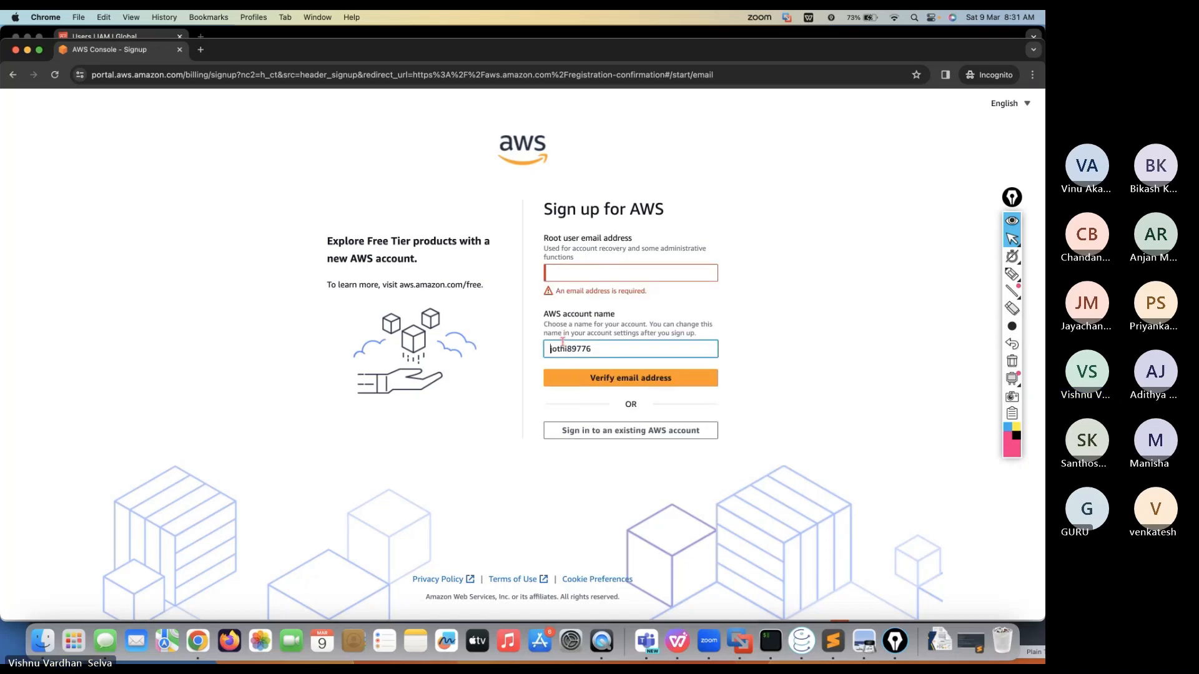
double_click(563, 343)
key(BackSpace)
click(492, 406)
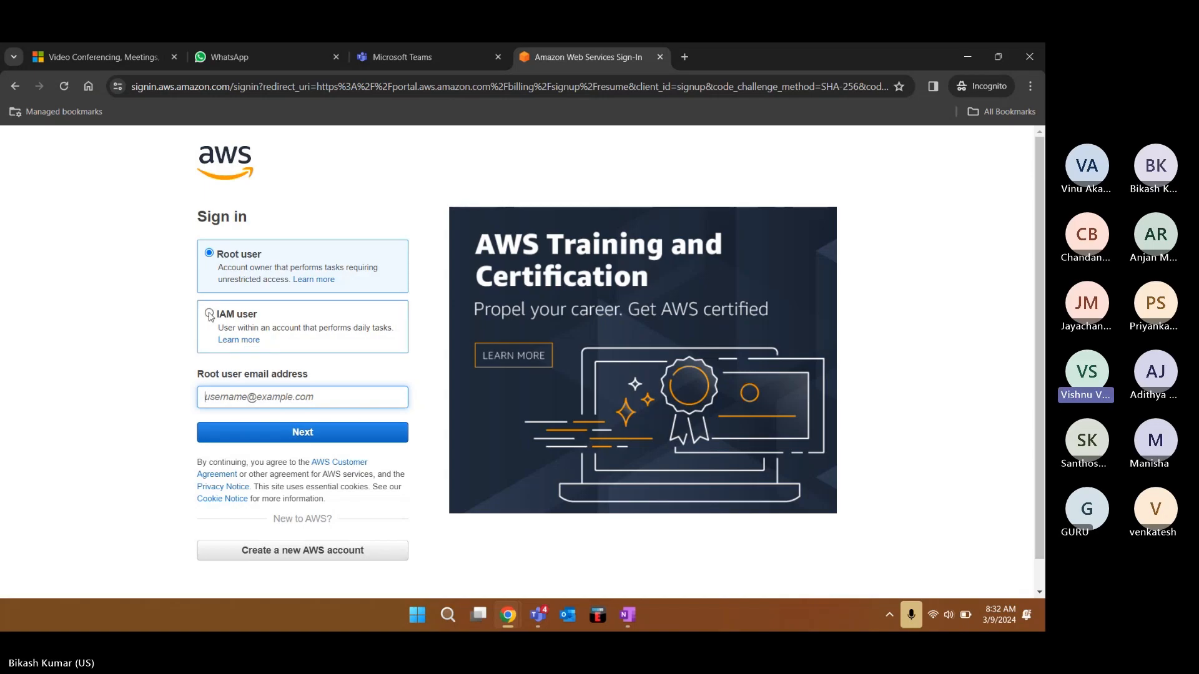
Go from the root user sign-in page back to the Create a new AWS account form
click(268, 552)
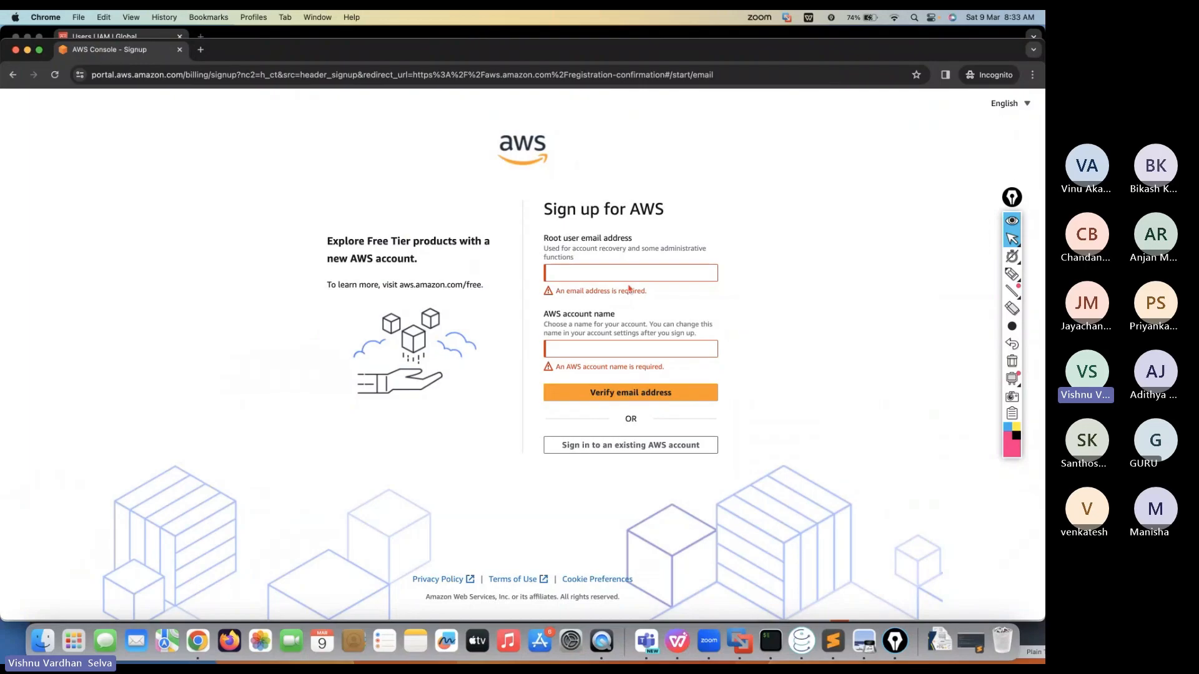
click(1011, 275)
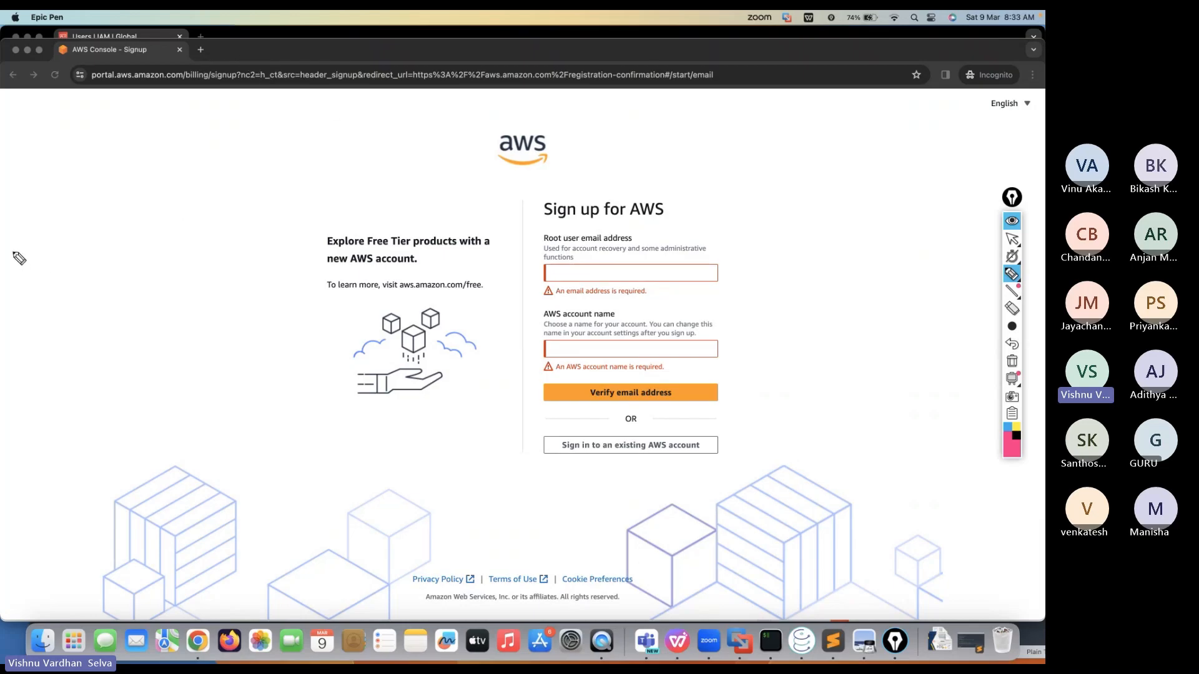
drag(12, 270, 1044, 308)
drag(295, 49, 298, 174)
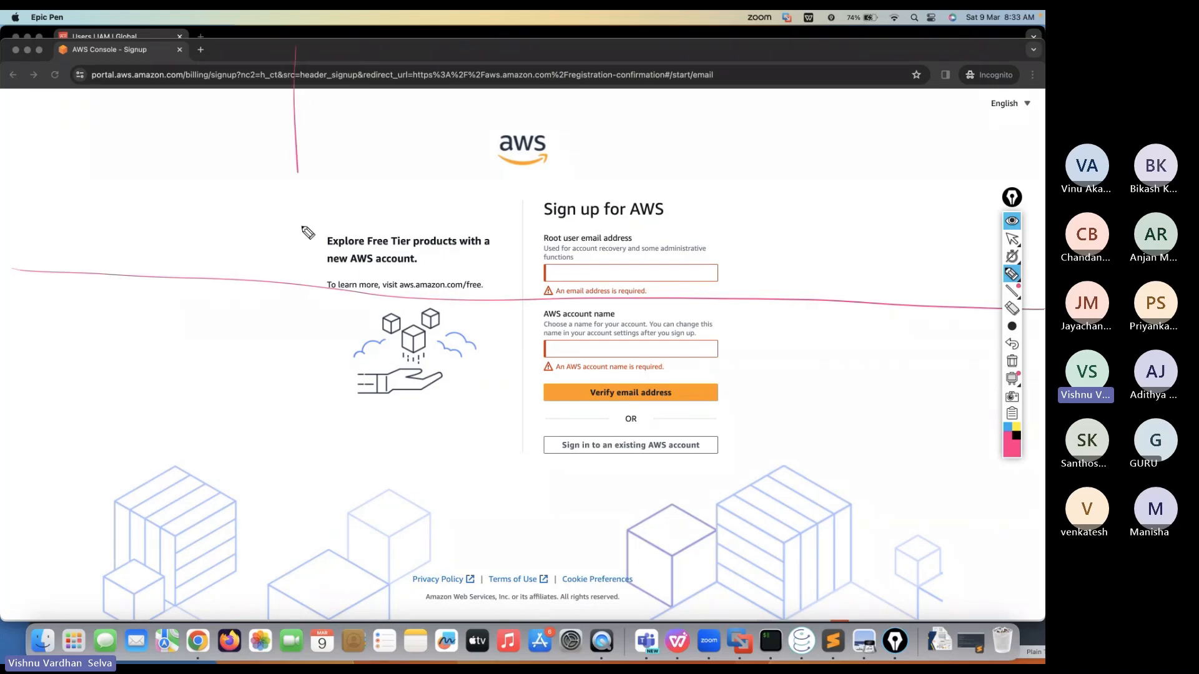
drag(307, 233, 319, 604)
mouse_move(3, 454)
mouse_down()
mouse_move(861, 481)
mouse_move(1040, 472)
mouse_up()
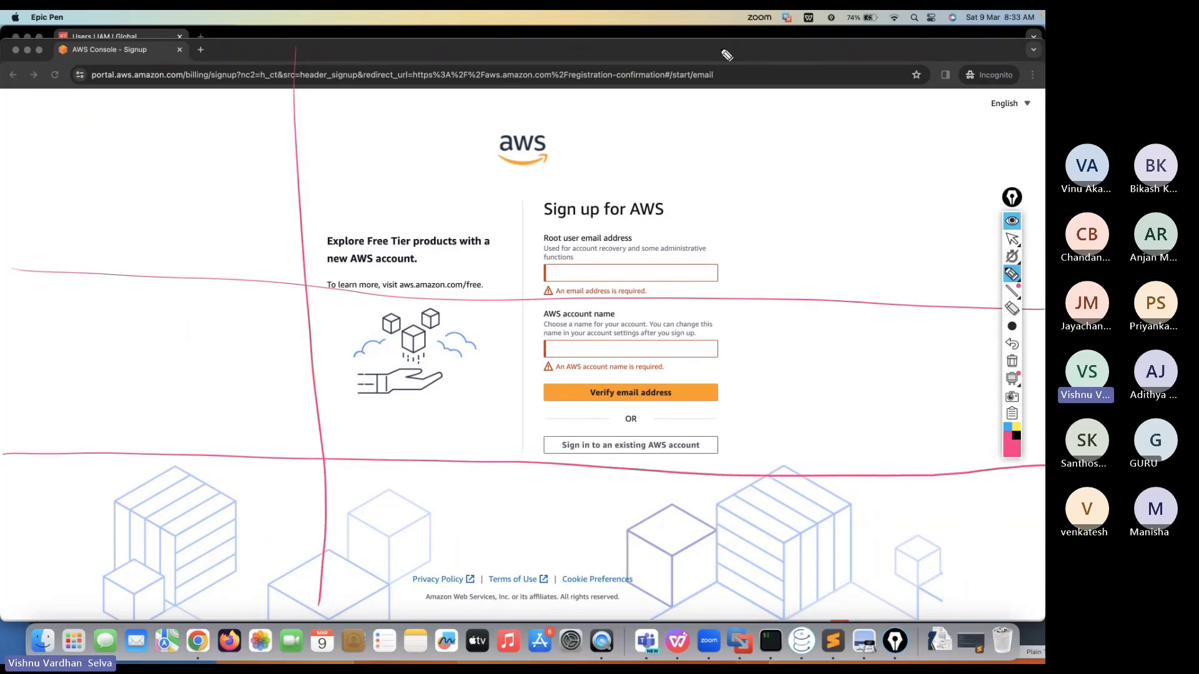
drag(676, 45, 678, 649)
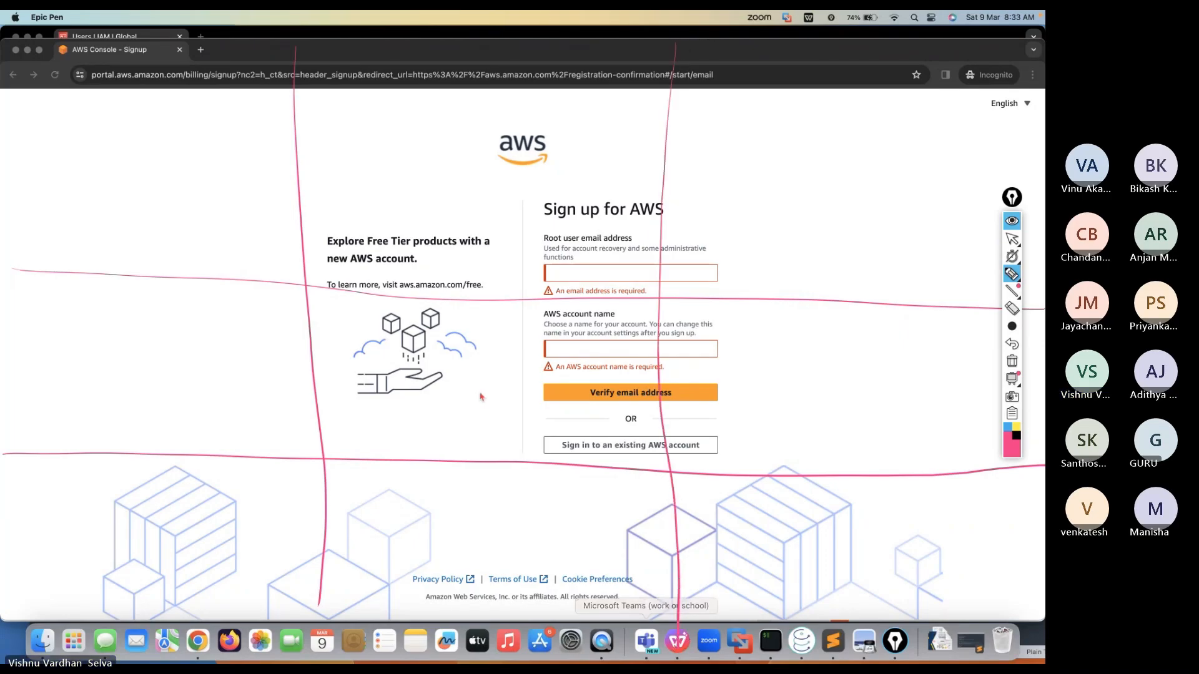
drag(161, 135, 166, 204)
drag(468, 167, 546, 187)
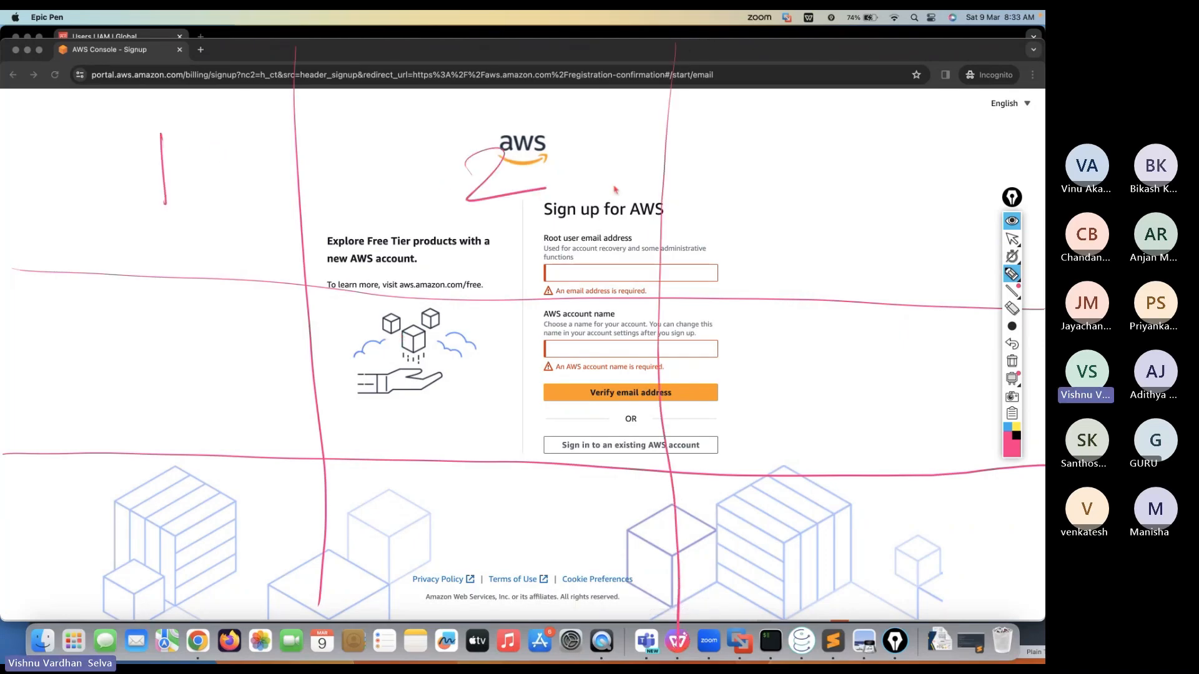
drag(853, 211, 815, 164)
drag(224, 305, 250, 375)
drag(493, 340, 448, 390)
mouse_move(814, 356)
mouse_down()
mouse_move(793, 385)
mouse_move(833, 404)
mouse_up()
drag(202, 505, 246, 556)
drag(474, 512, 499, 519)
drag(790, 533, 806, 593)
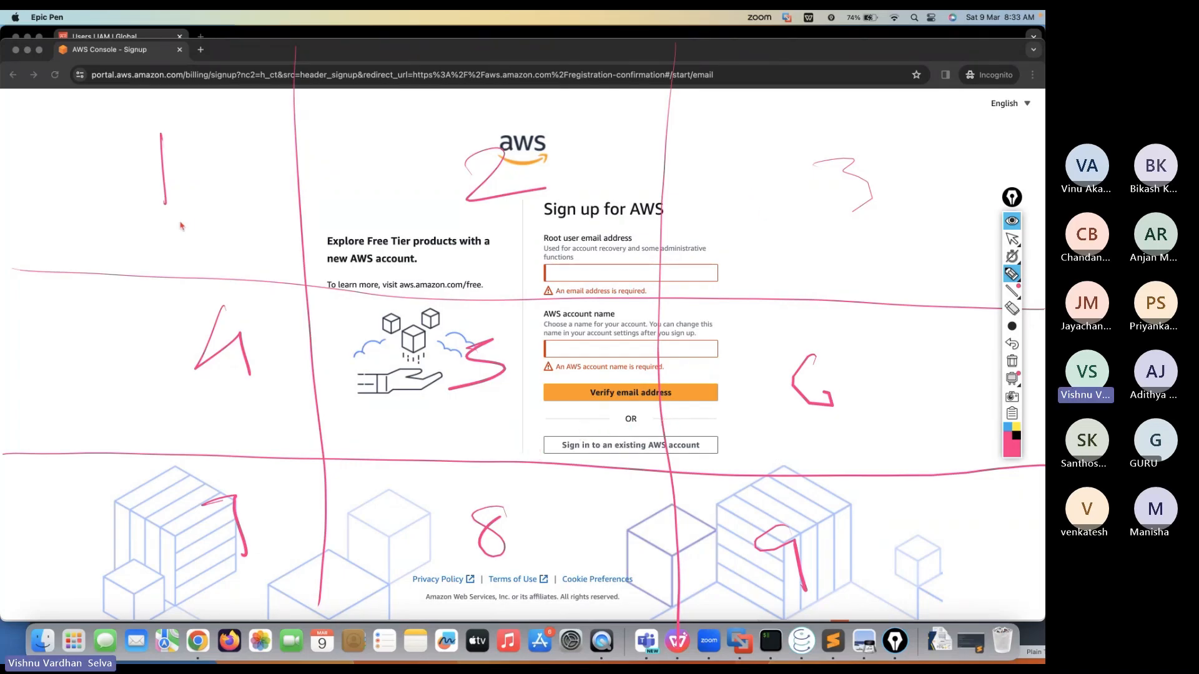
drag(184, 211, 157, 219)
drag(497, 229, 532, 222)
drag(858, 247, 887, 241)
drag(278, 392, 286, 399)
drag(531, 413, 547, 411)
drag(837, 432, 847, 435)
drag(262, 549, 258, 550)
drag(473, 562, 470, 564)
mouse_move(874, 161)
mouse_down()
mouse_move(805, 151)
mouse_move(854, 157)
mouse_up()
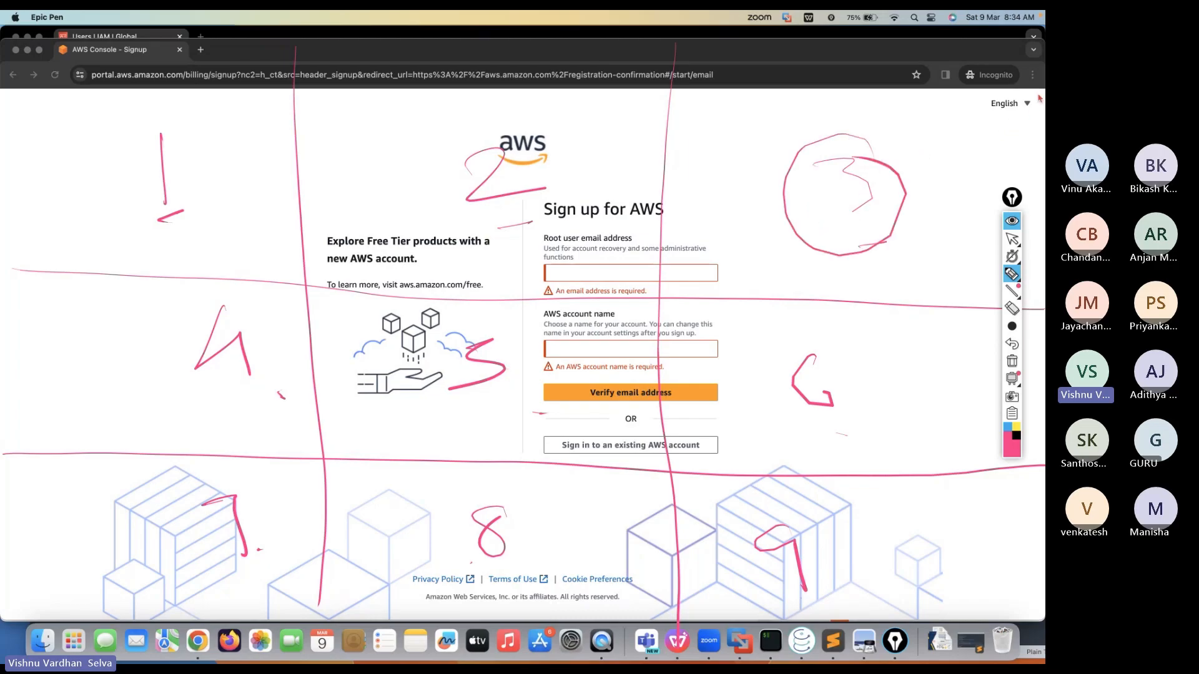
mouse_move(1039, 98)
mouse_down()
mouse_move(987, 88)
mouse_move(1039, 103)
mouse_up()
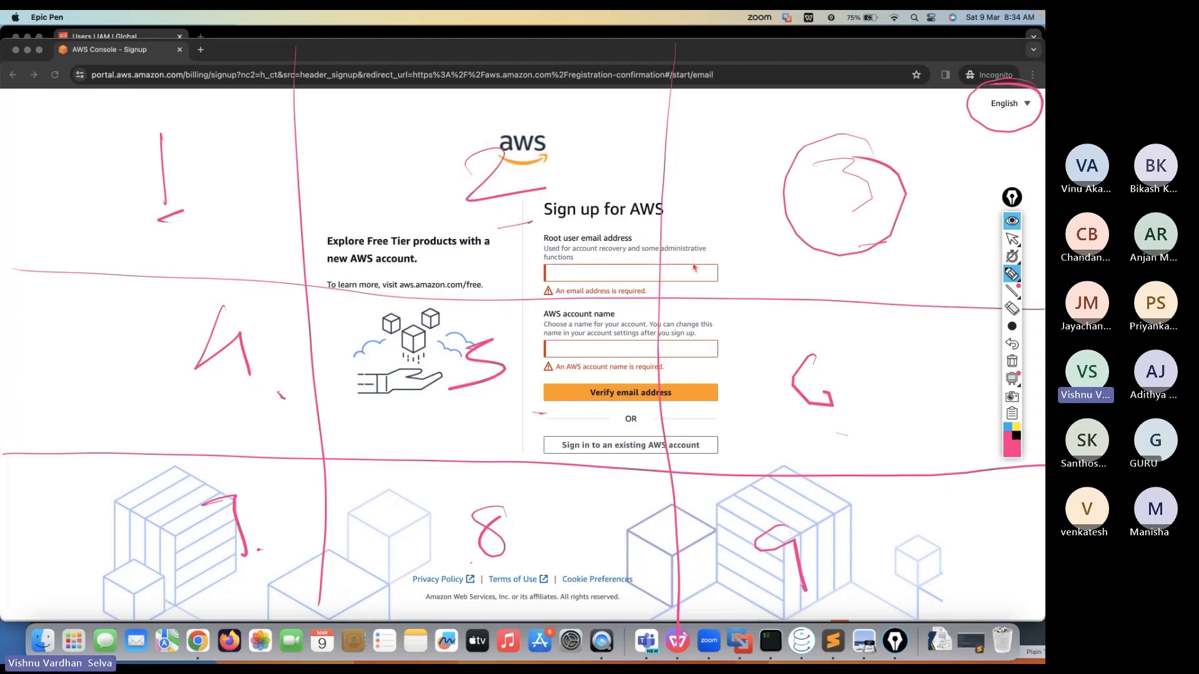
mouse_move(494, 337)
mouse_down()
mouse_move(481, 329)
mouse_move(448, 371)
mouse_move(507, 361)
mouse_move(466, 340)
mouse_up()
mouse_move(676, 387)
mouse_down()
mouse_move(565, 385)
mouse_move(662, 379)
mouse_up()
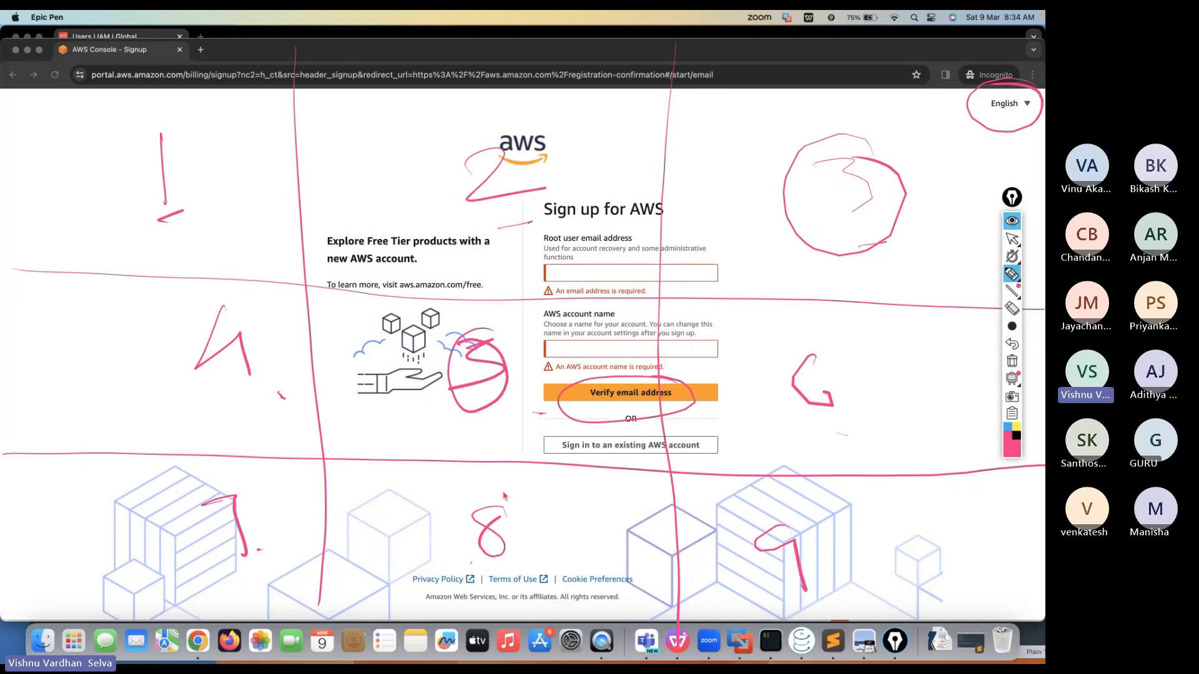
drag(502, 483, 478, 514)
mouse_move(509, 578)
mouse_down()
mouse_move(415, 601)
mouse_move(546, 563)
mouse_up()
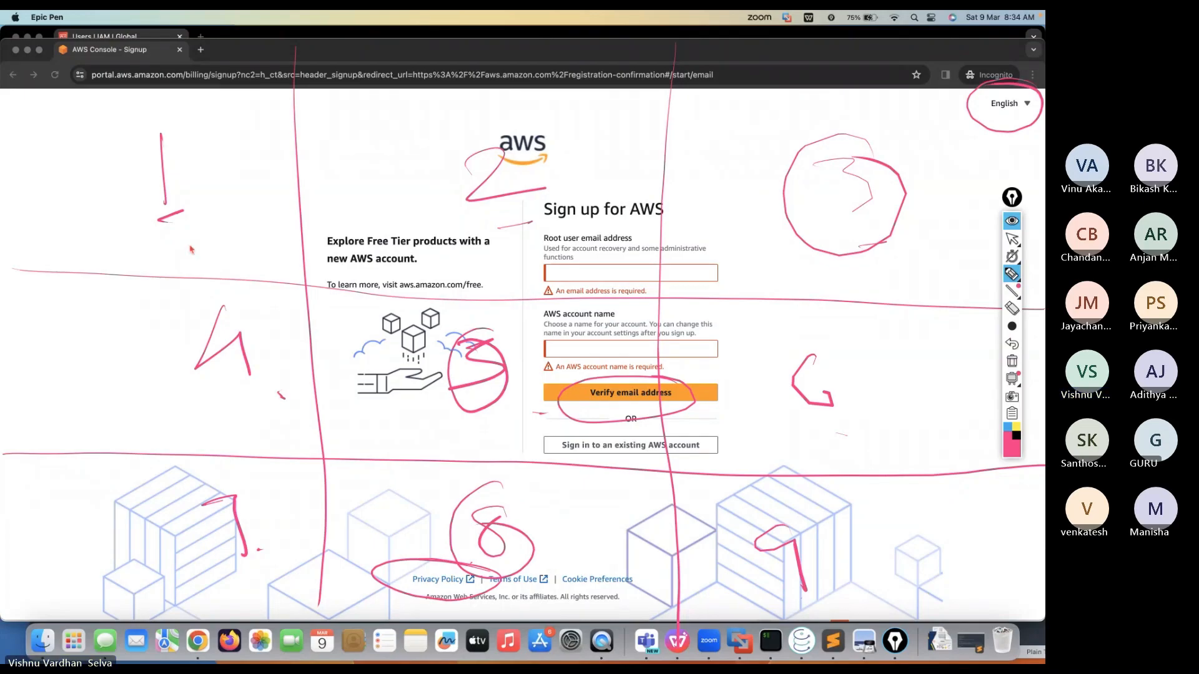
drag(156, 229, 220, 218)
drag(492, 234, 565, 227)
drag(820, 277, 867, 274)
drag(804, 449, 851, 440)
drag(797, 617, 819, 608)
drag(549, 584, 573, 566)
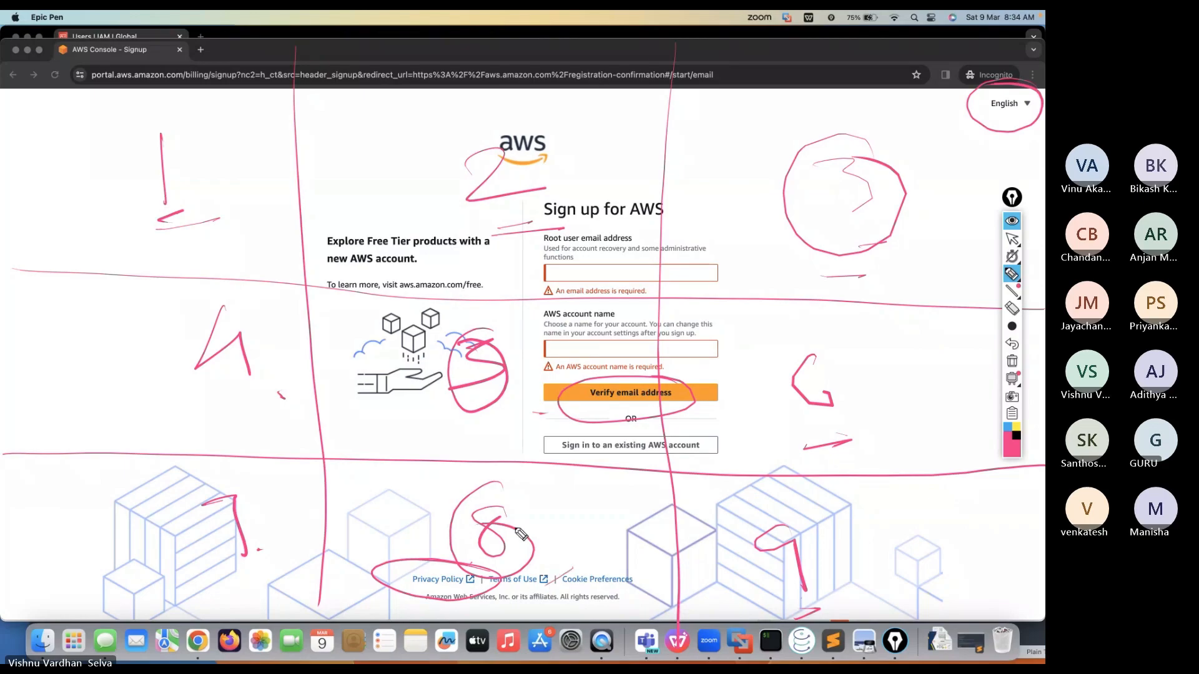
drag(240, 407, 260, 388)
drag(242, 554, 268, 531)
click(1011, 362)
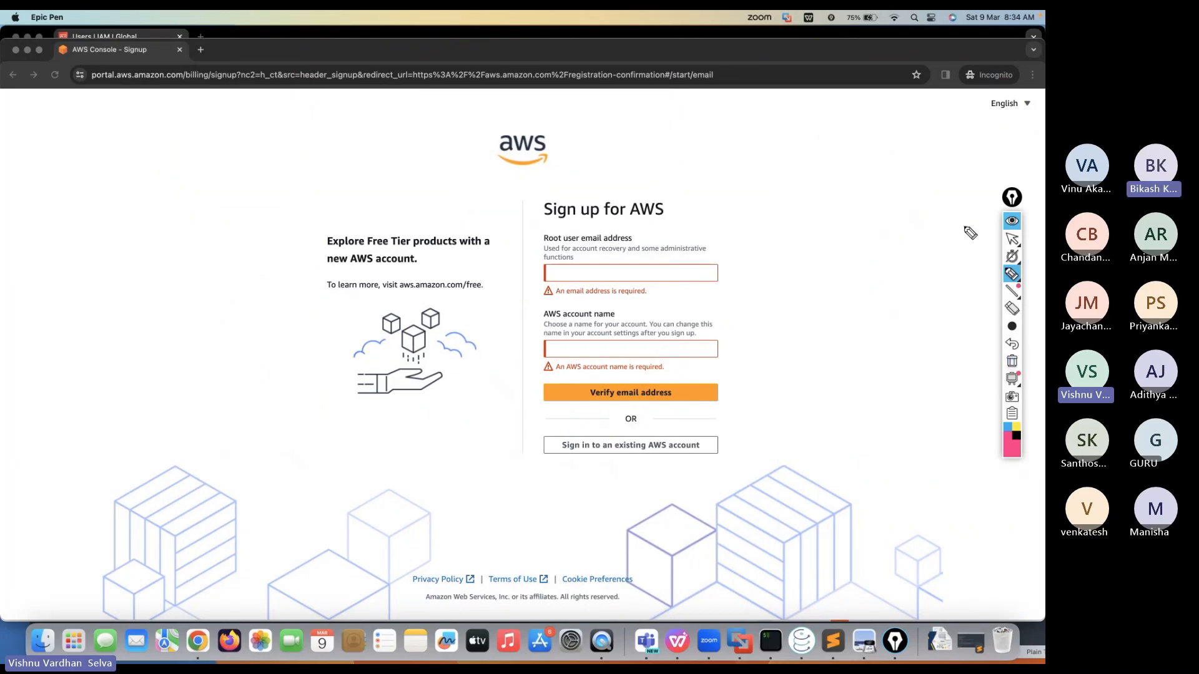
Enter the owner's email as root user email and their name as account name, then request verification
click(1012, 240)
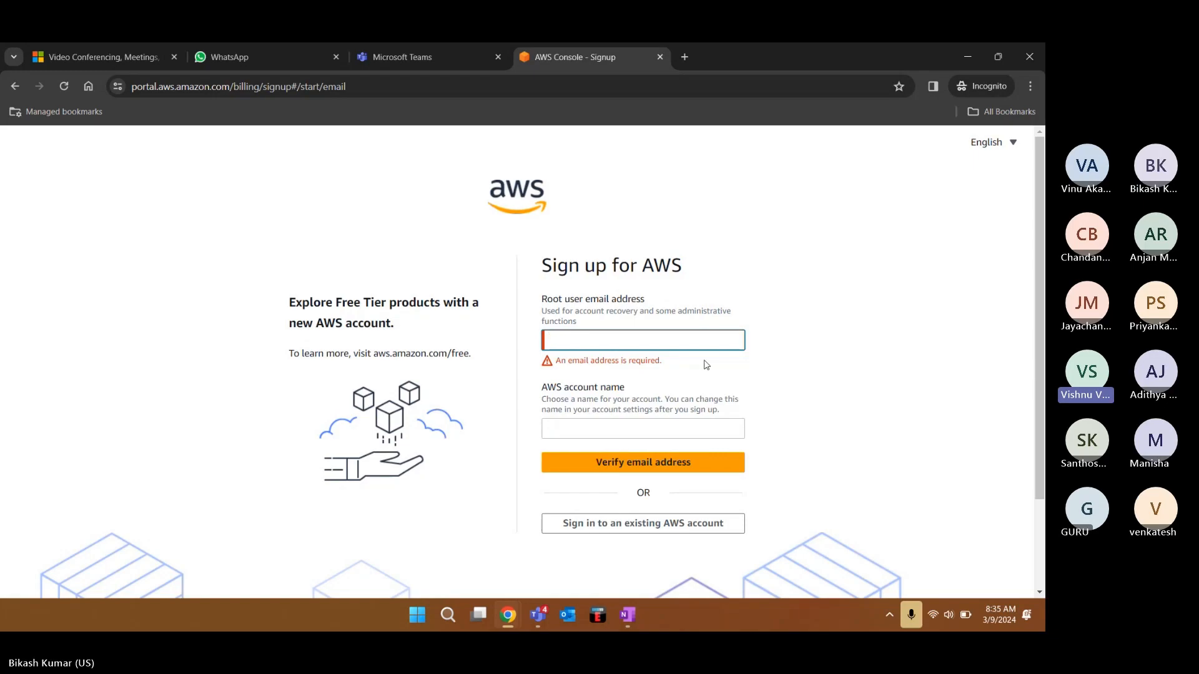
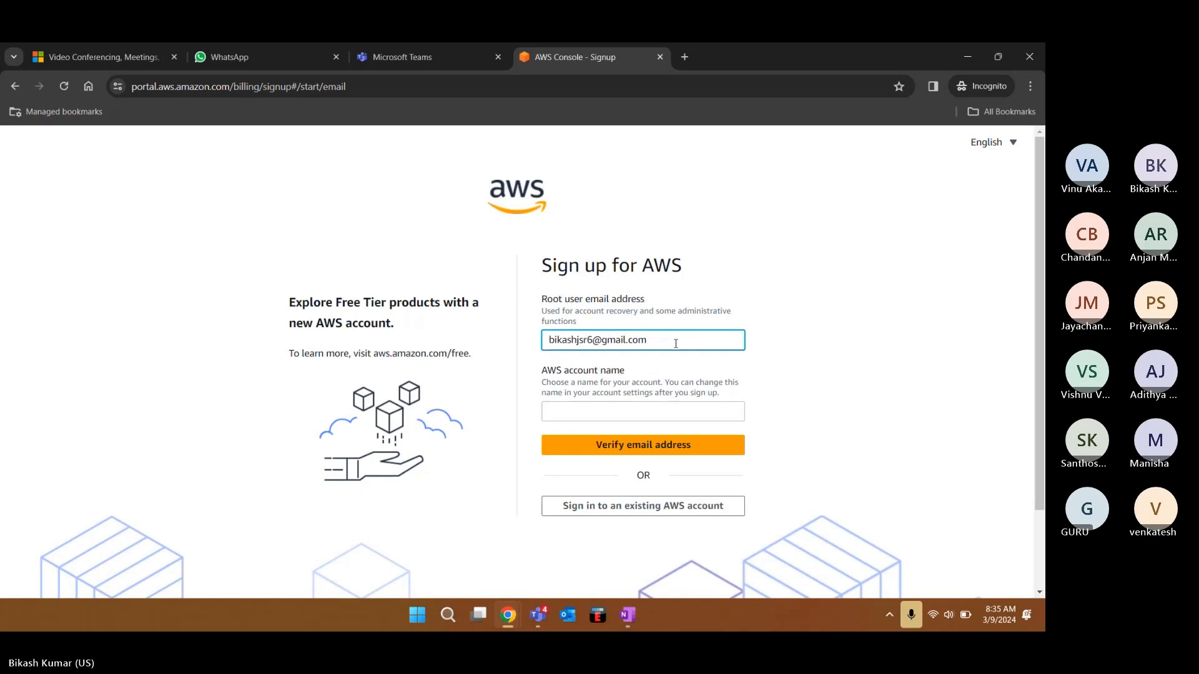
click(606, 414)
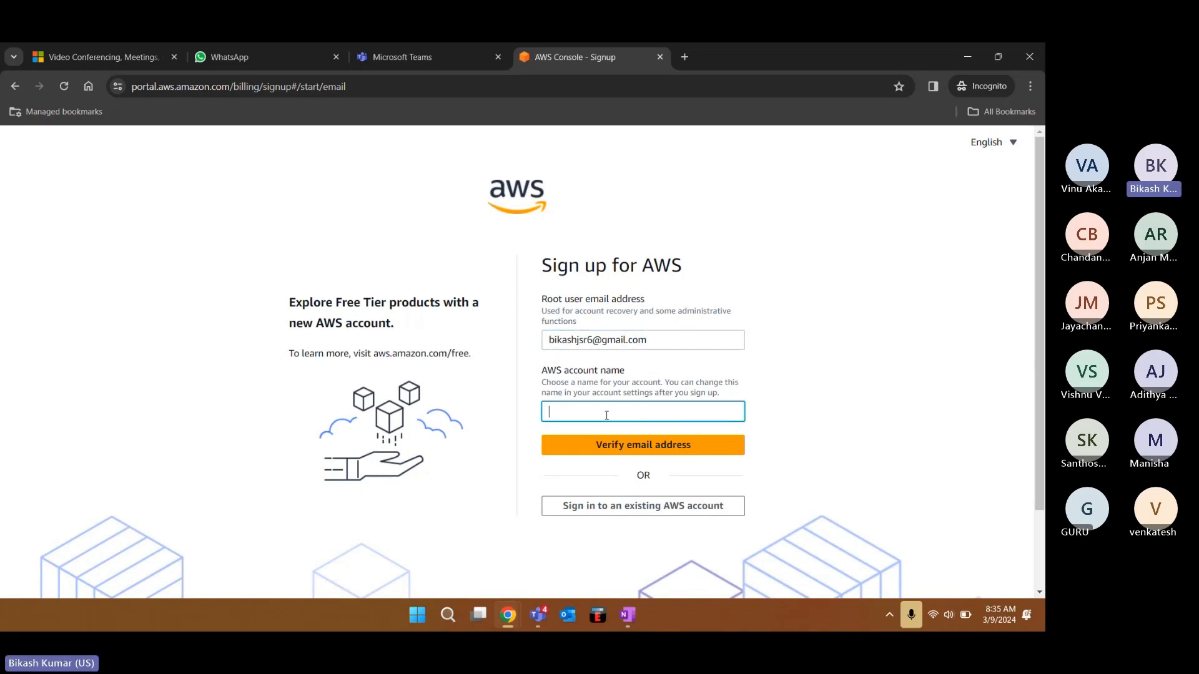
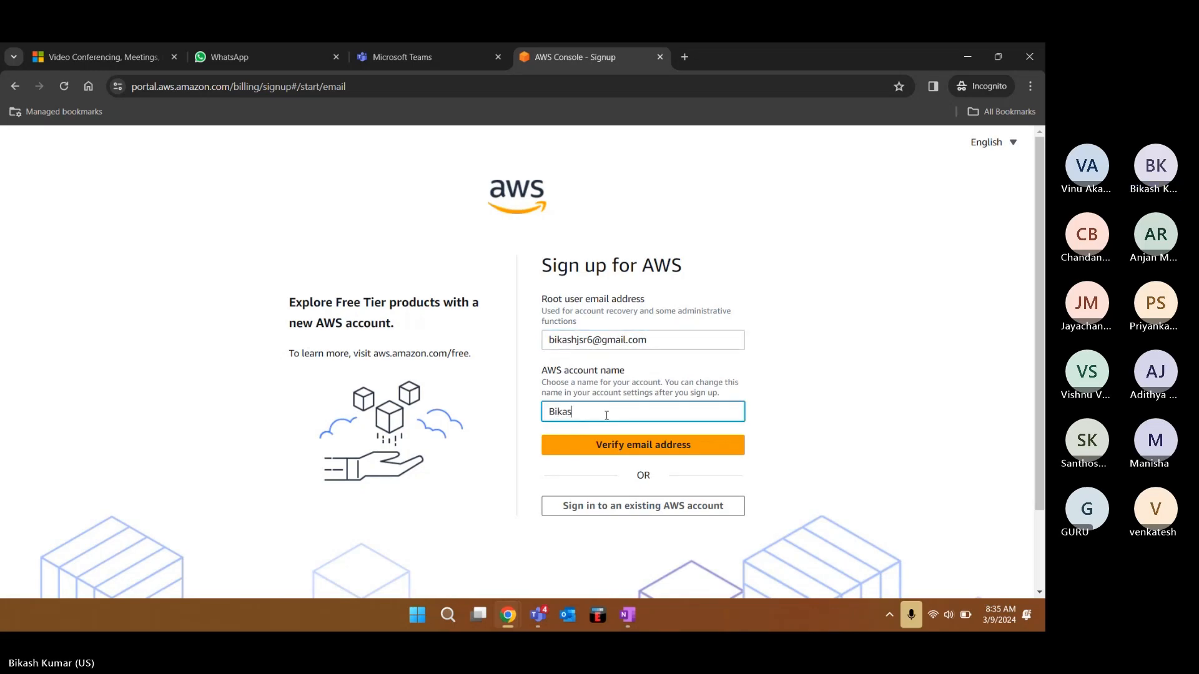
click(617, 453)
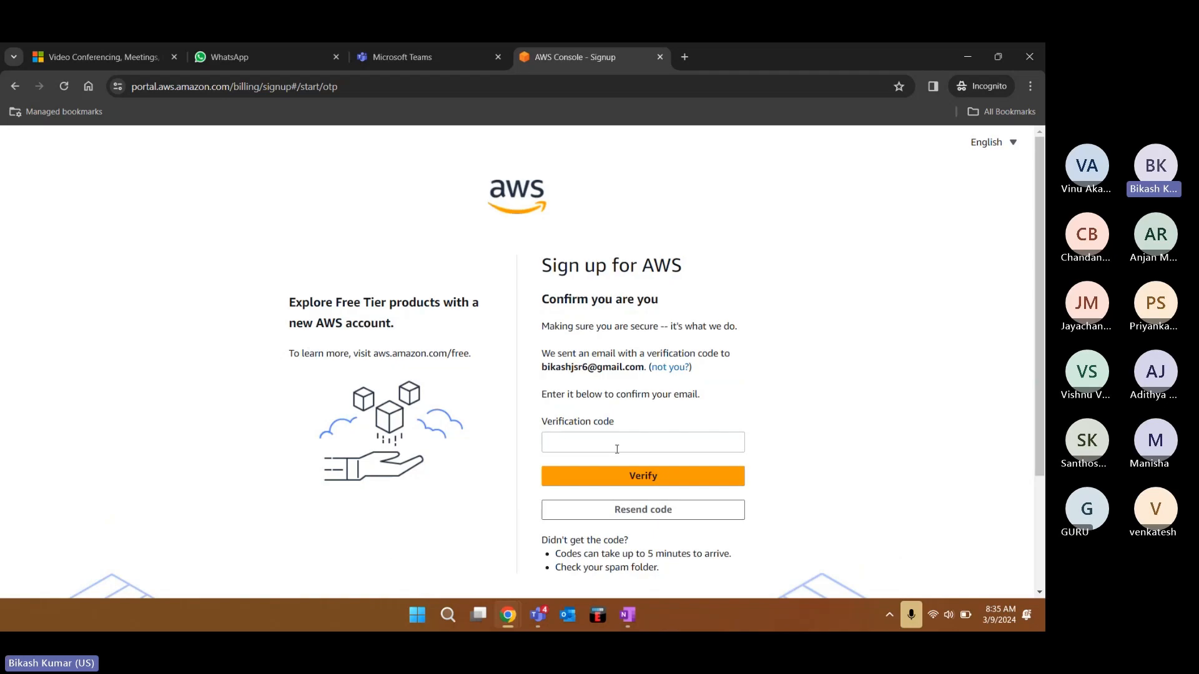
Enter the six-digit code from the verification email and verify it
click(617, 449)
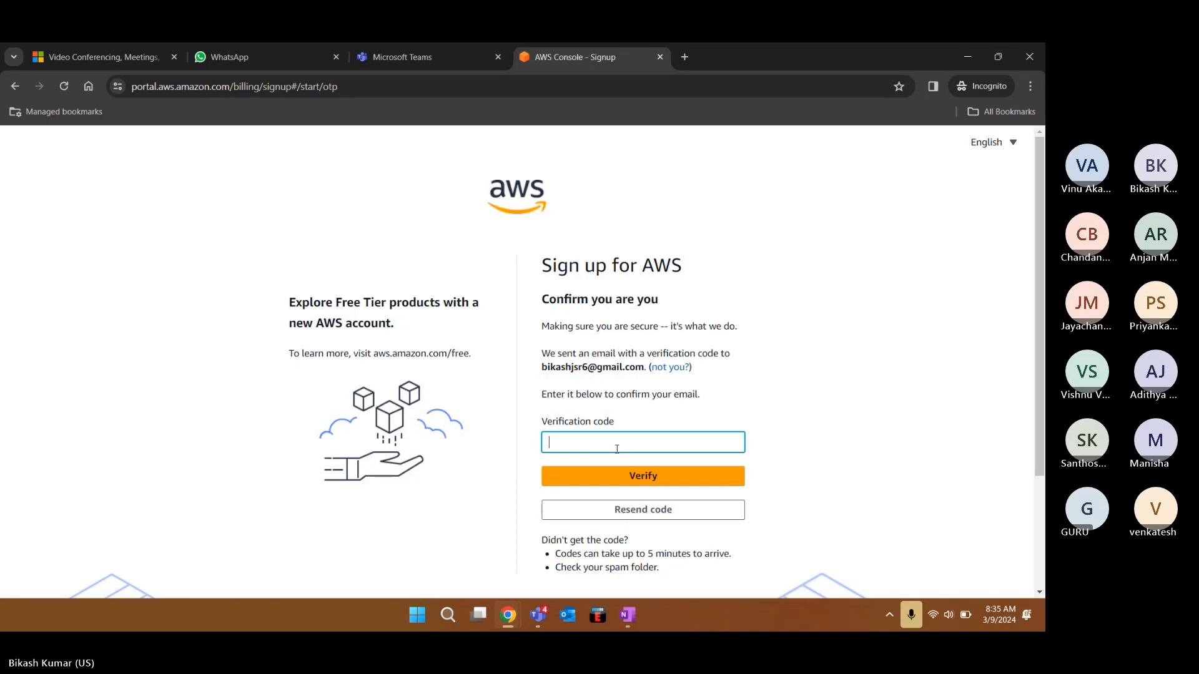
text(987654)
click(628, 472)
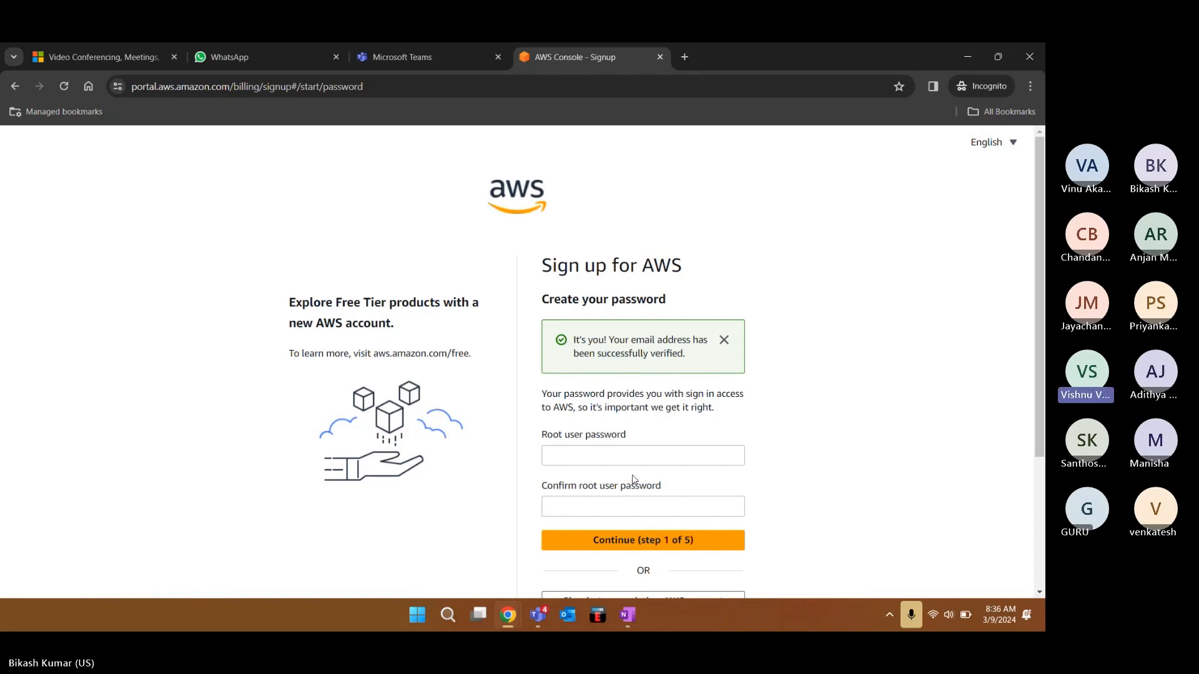
Enter and confirm the root user password, then continue past step 1 of 5
click(629, 459)
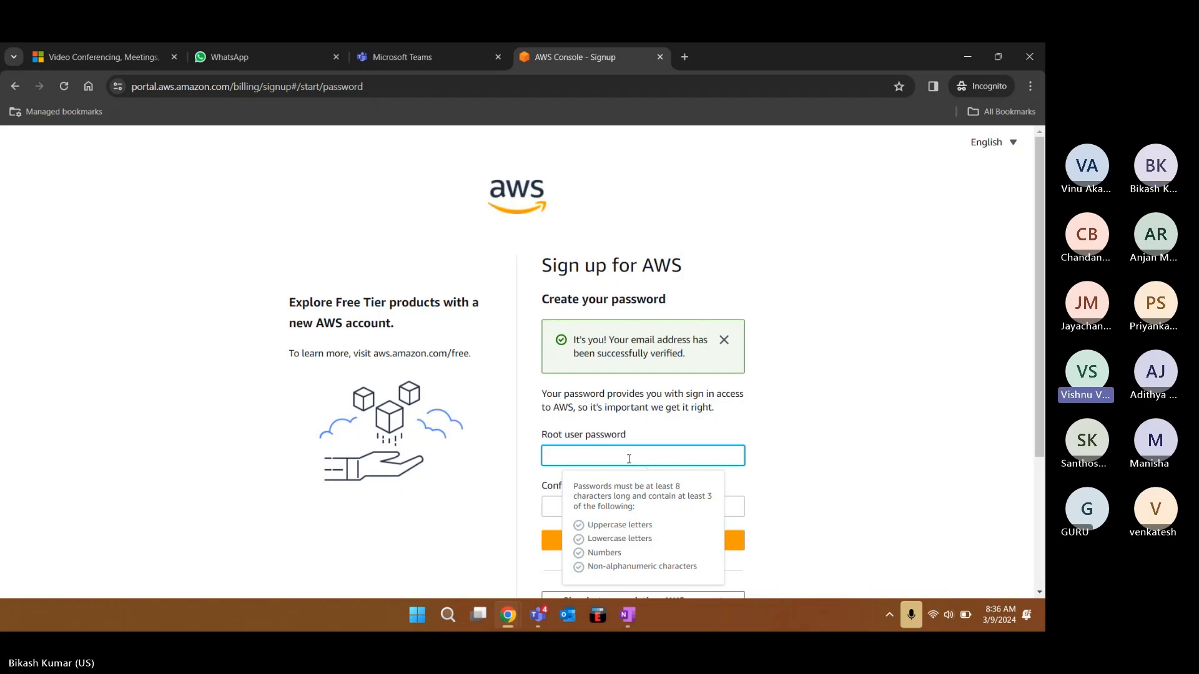
text(••••••)
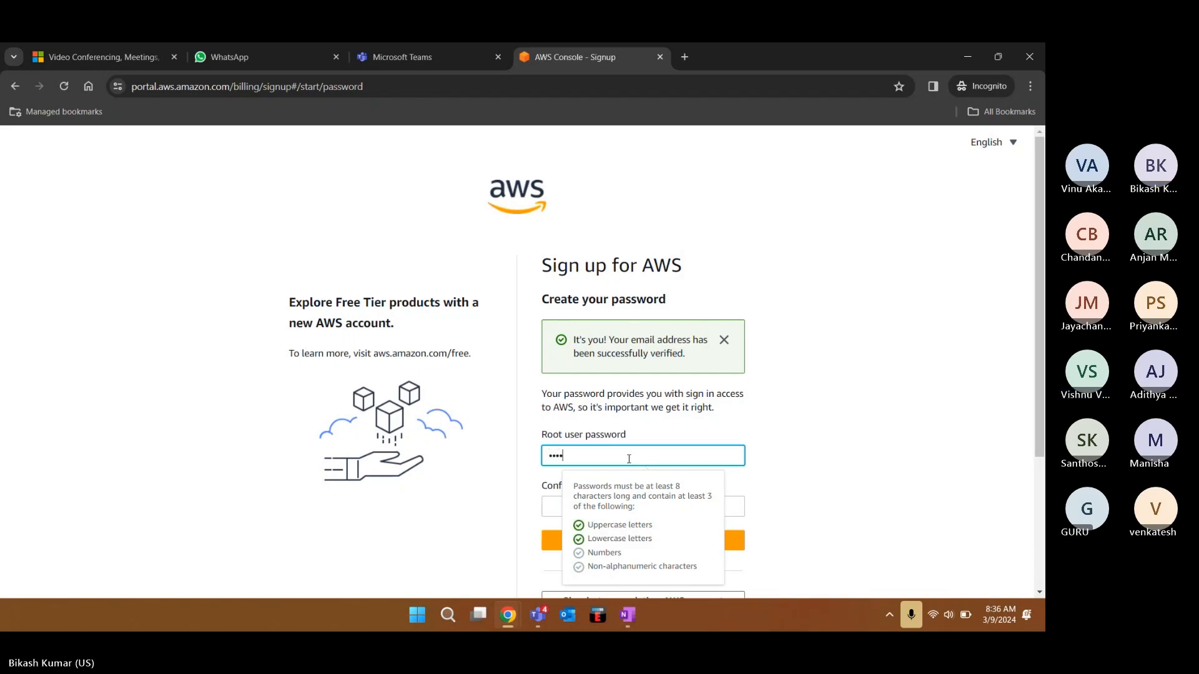
text(••••••)
click(557, 502)
text(••••••)
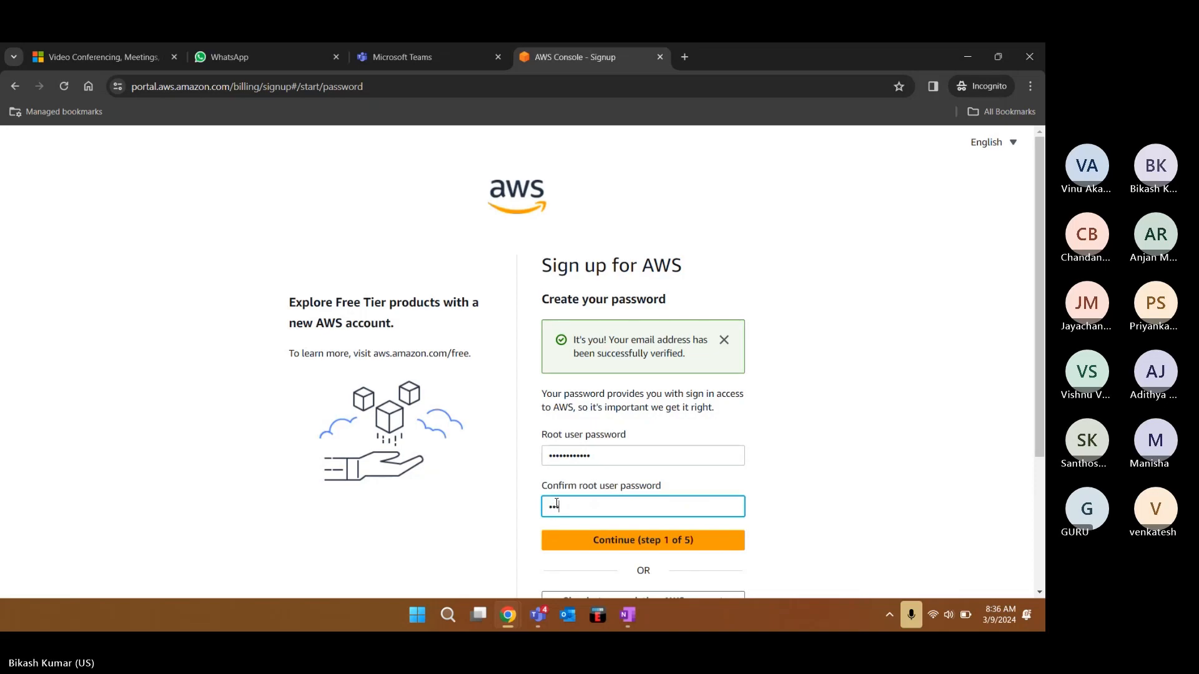
text(••••)
click(628, 548)
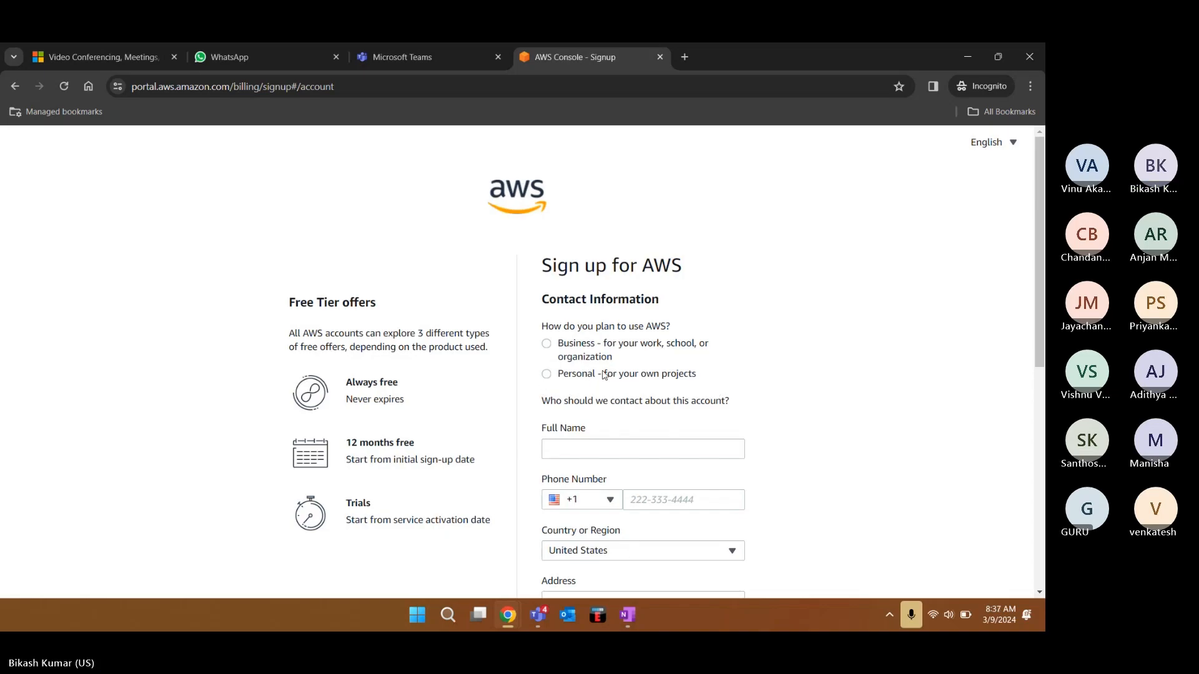
Choose Personal account use and enter the contact's full name, fixing a mistyped letter
click(546, 378)
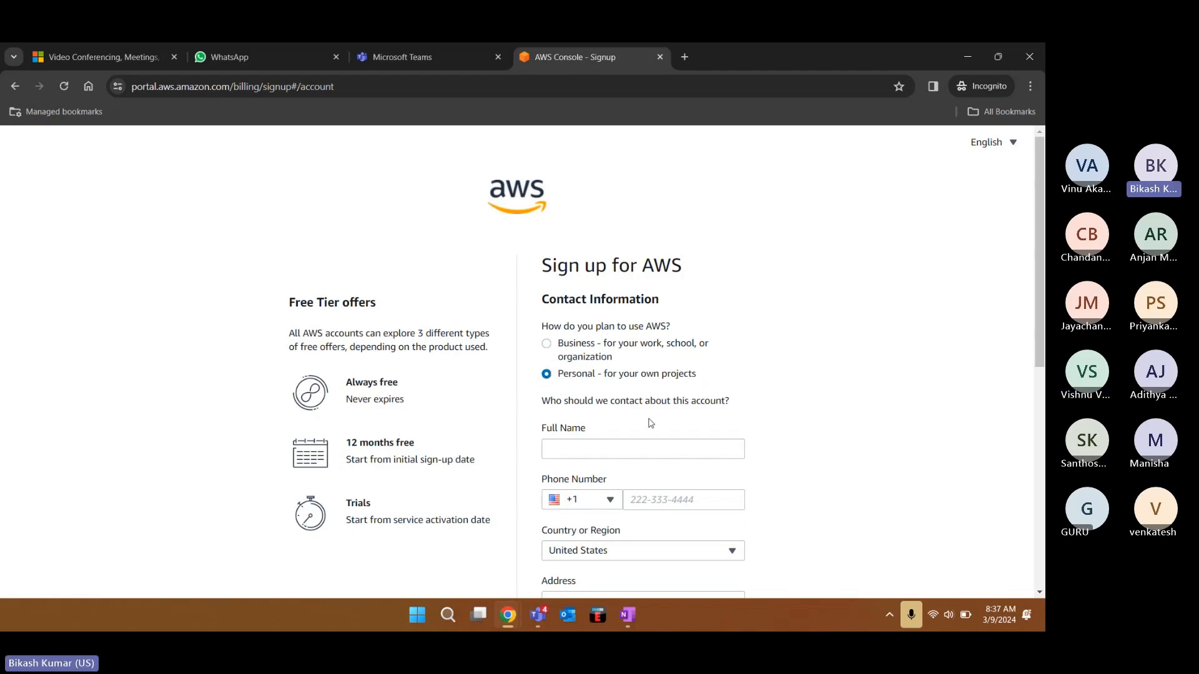
scroll(650, 421, down, 1)
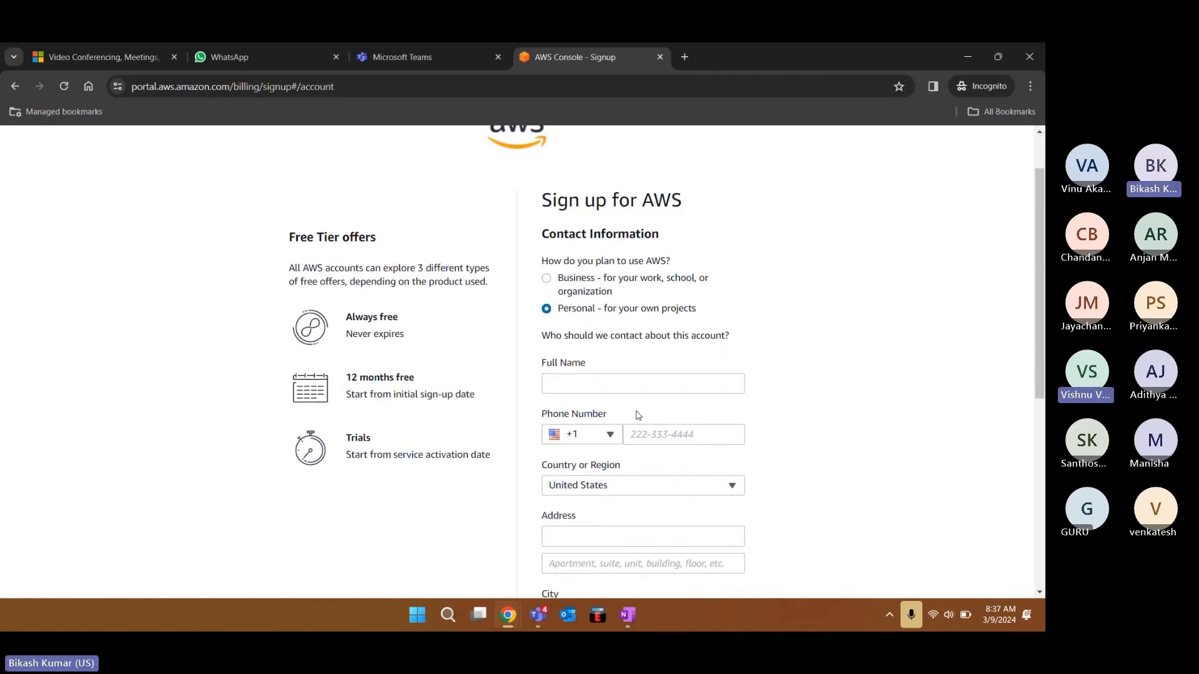
click(606, 386)
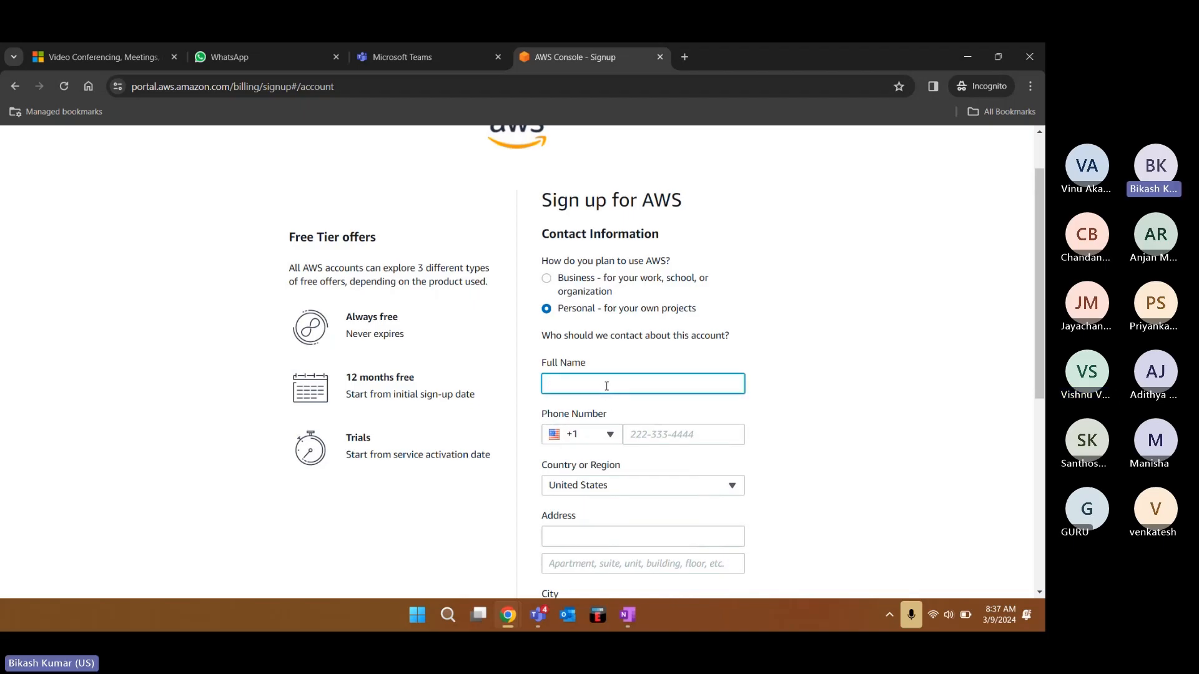
text(Bikash)
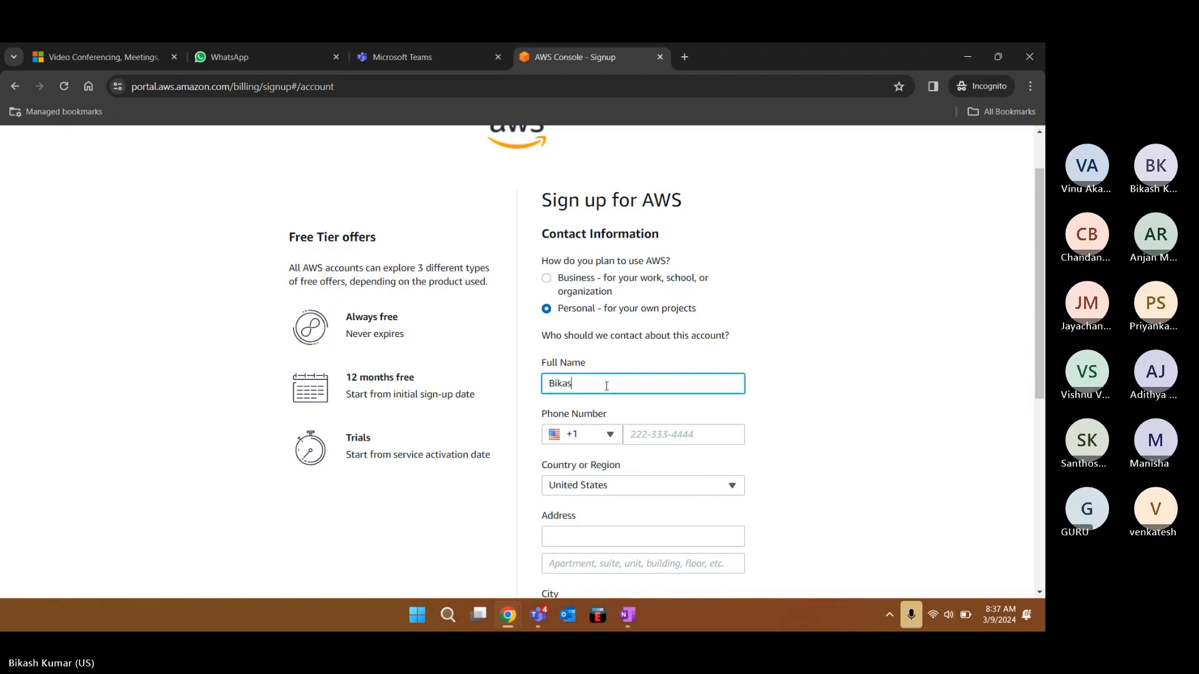
text( k)
key(BackSpace)
text(K)
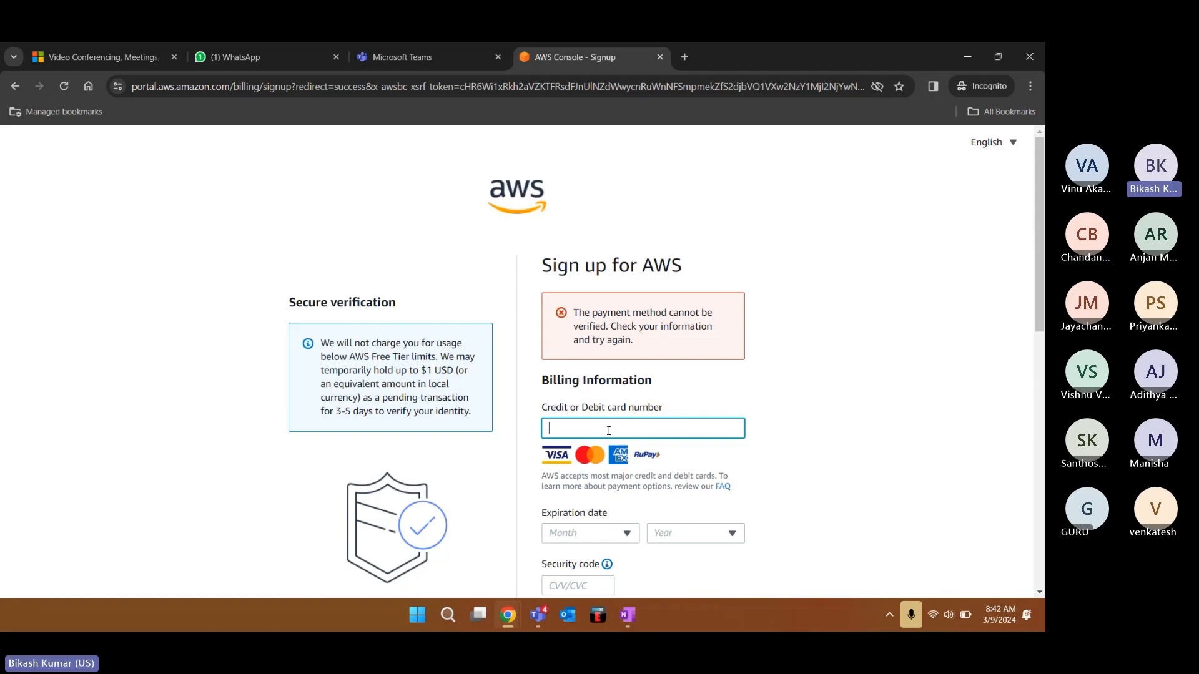
Scroll through the billing card form without filling it, then switch to the Teams meeting window
scroll(608, 431, down, 10)
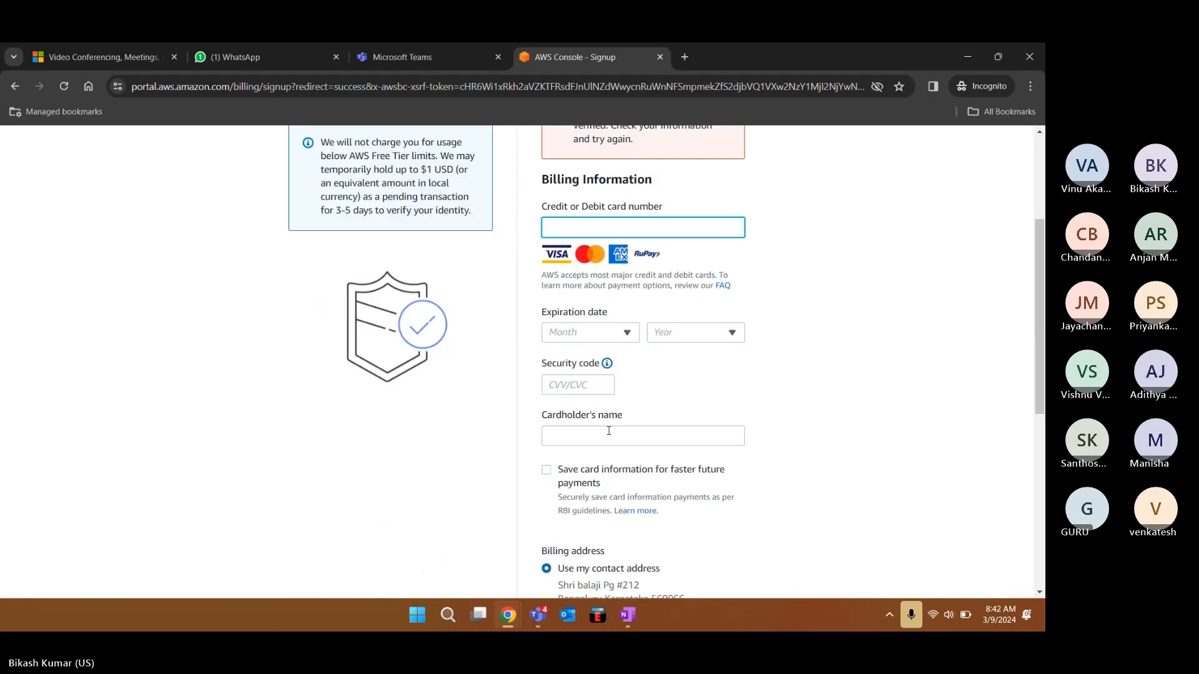
scroll(609, 431, up, 2)
scroll(610, 435, up, 5)
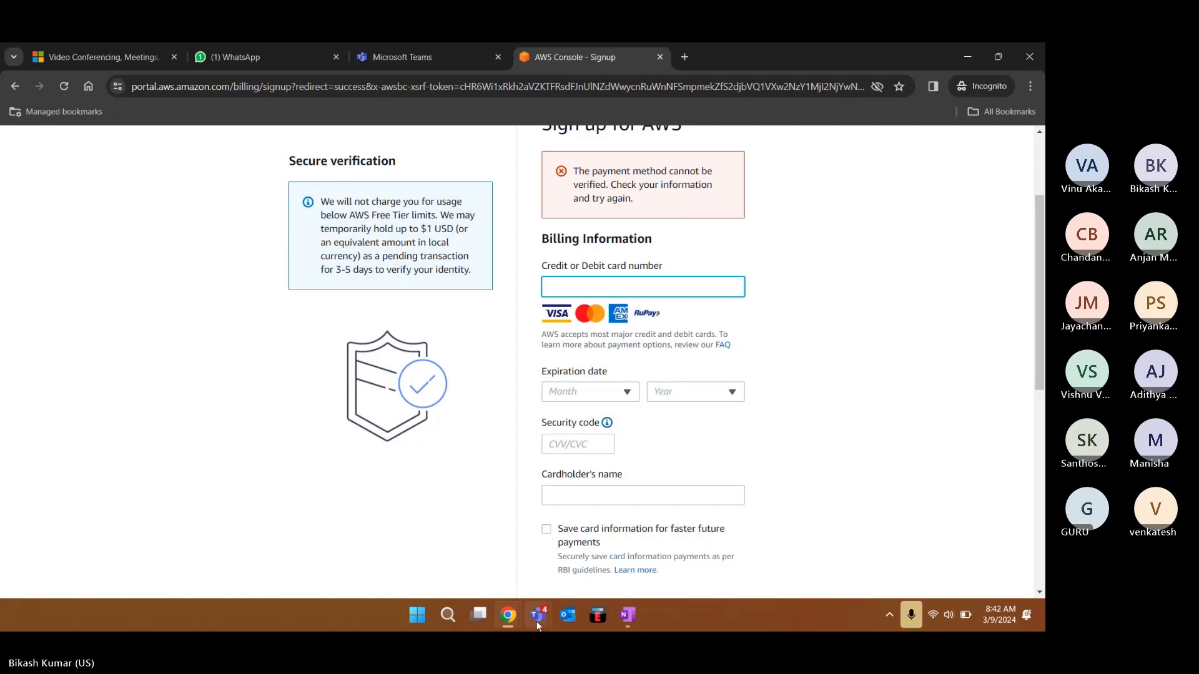
mouse_move(537, 621)
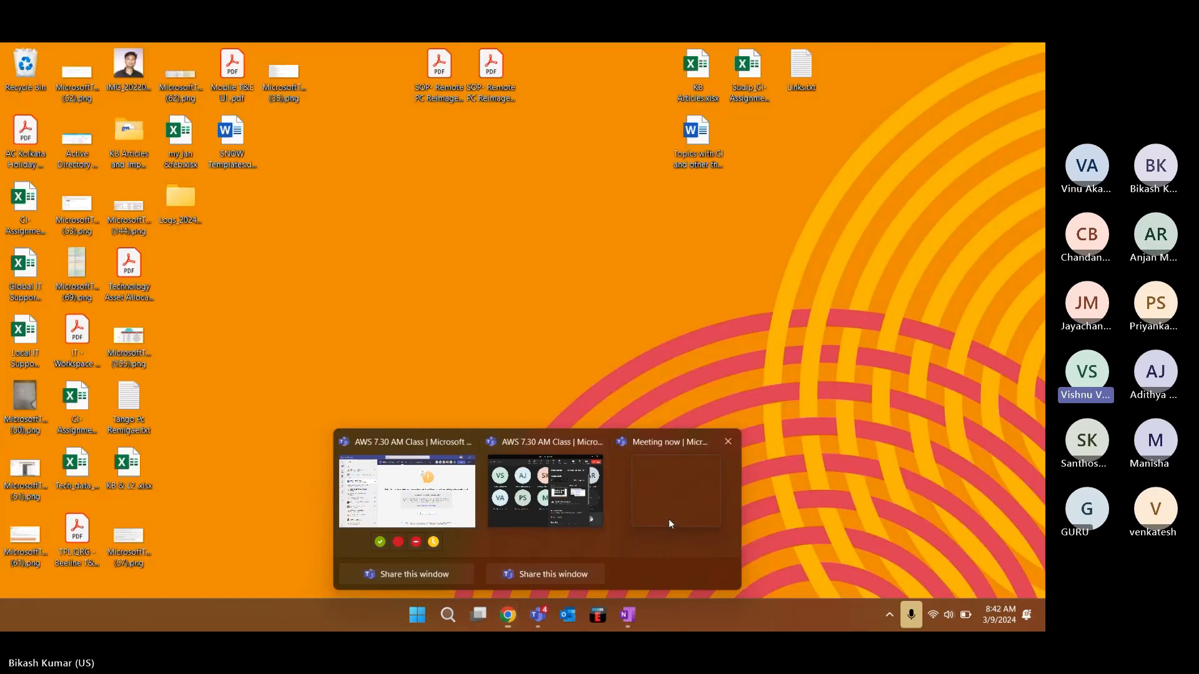
click(669, 519)
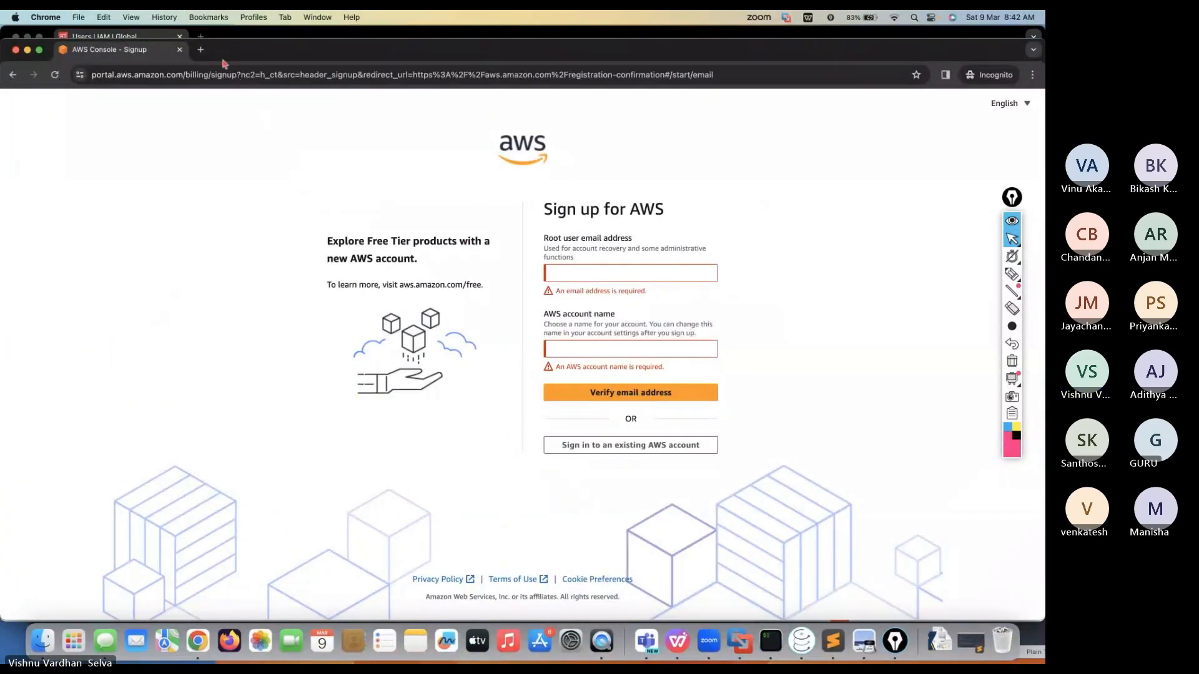
Close the AWS signup Chrome window and bring WPS Office's MFA slide to the front
drag(225, 50, 288, 173)
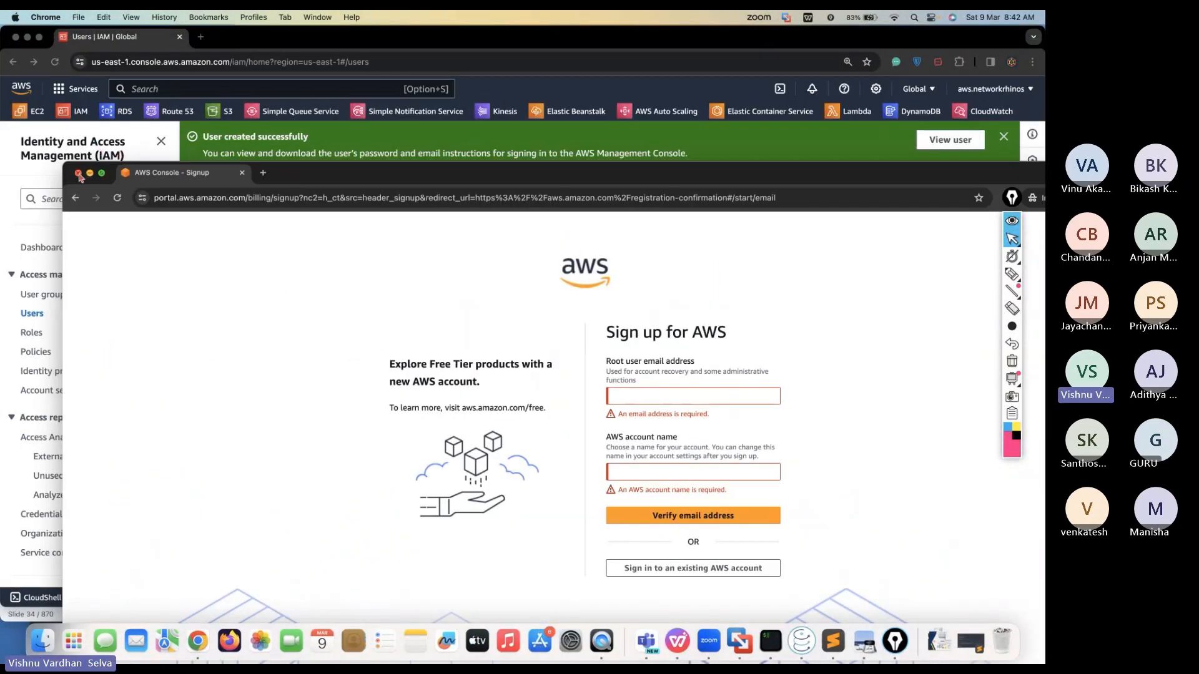
click(78, 174)
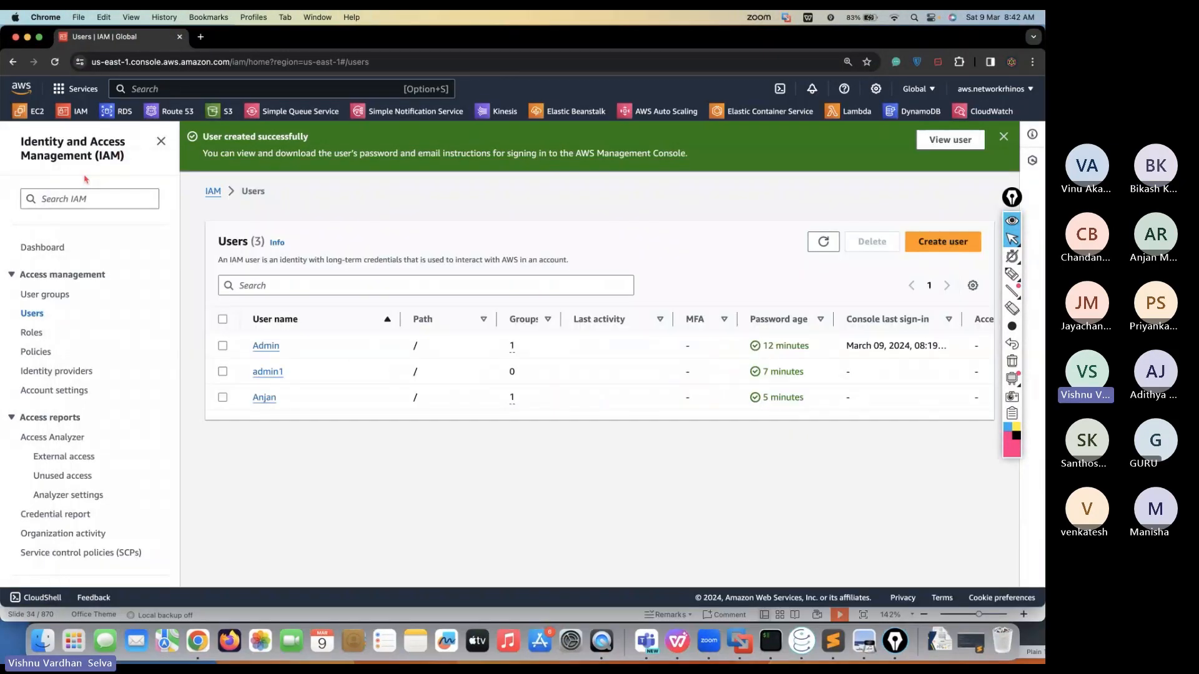
click(686, 648)
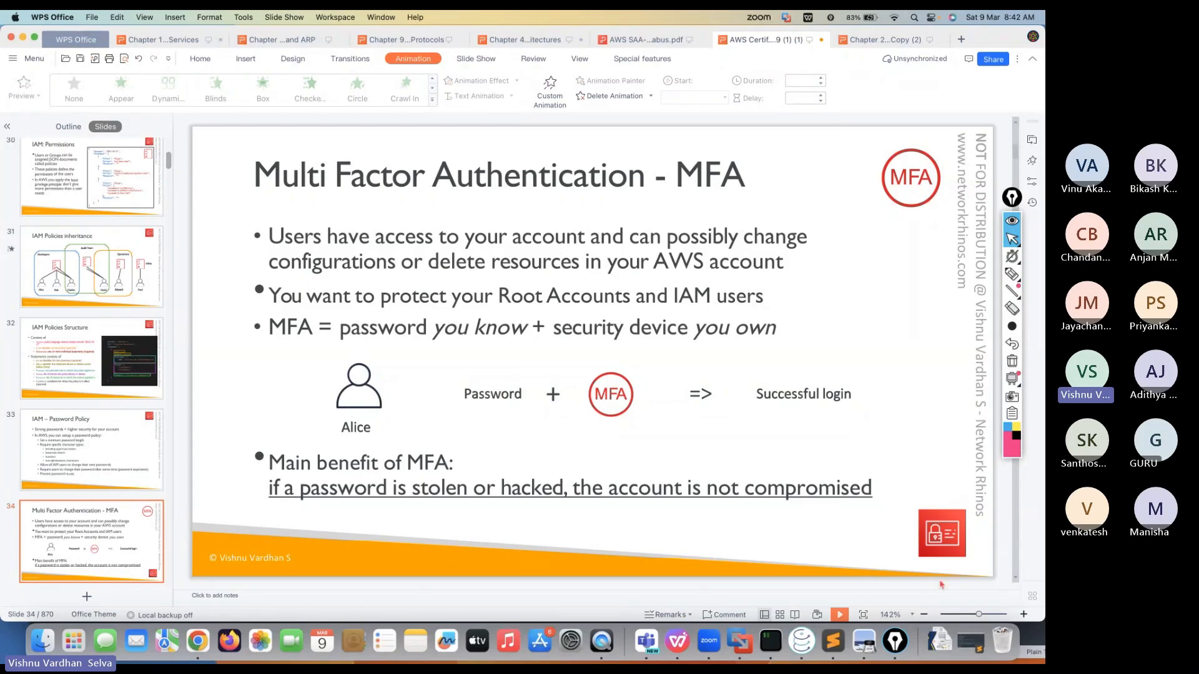
Start the slideshow at the MFA slide and advance five slides to EC2 Basics
click(839, 615)
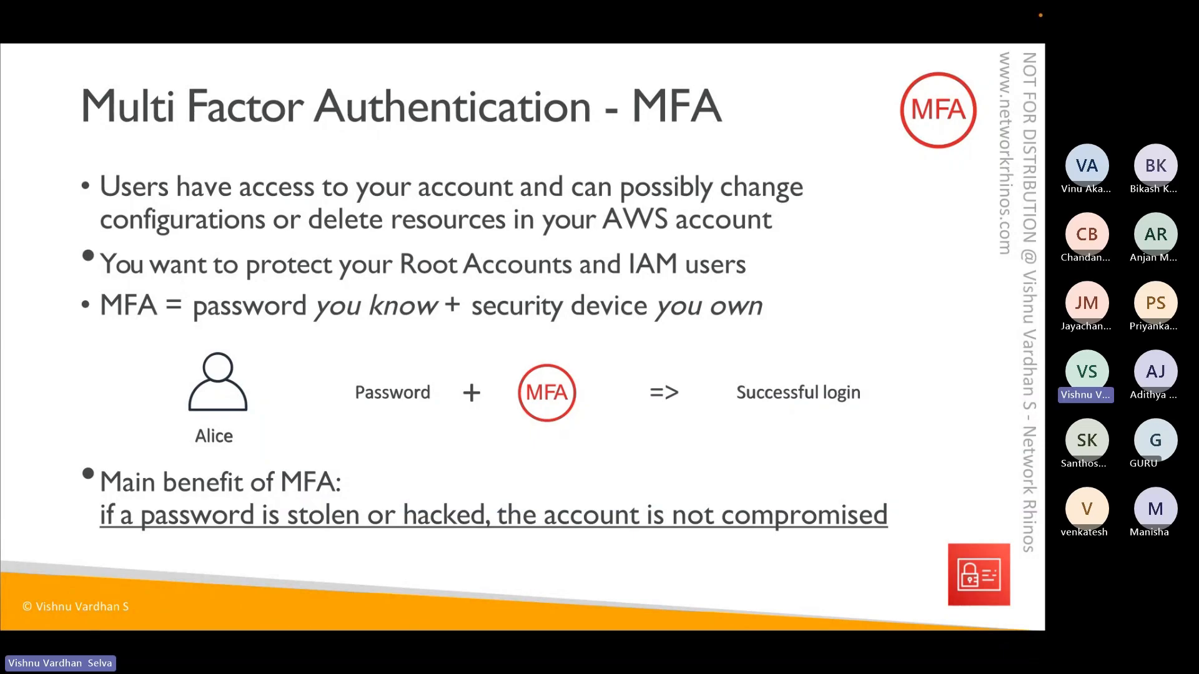
key(Right)
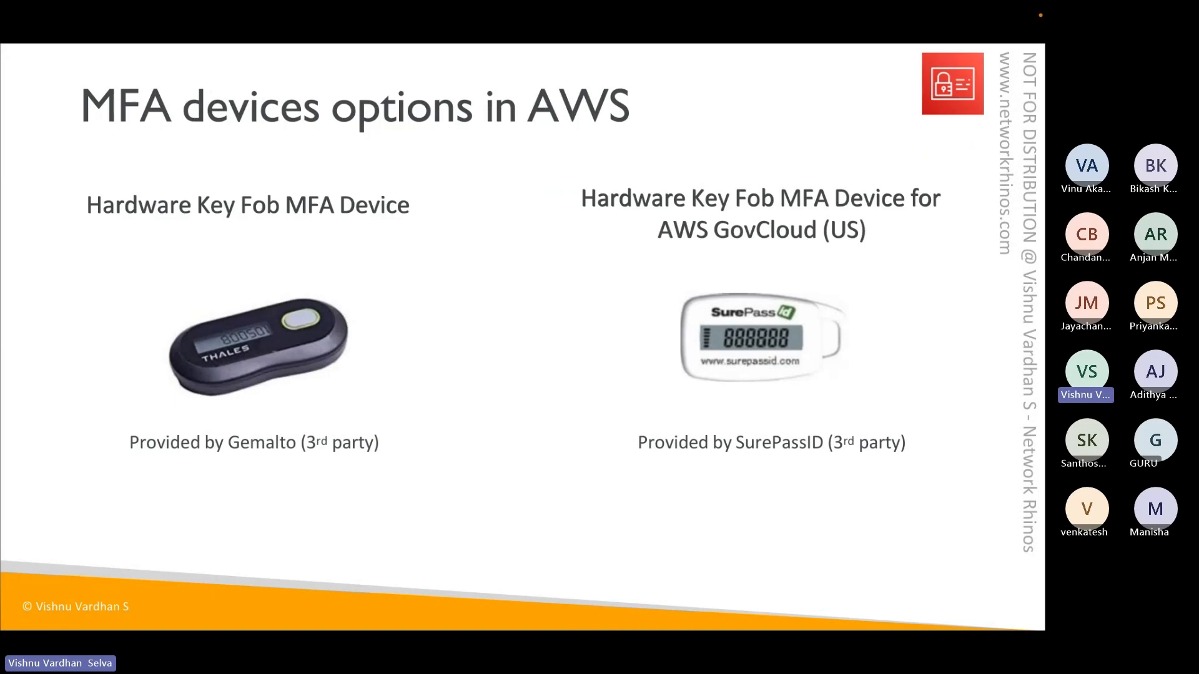
key(Right)
key(Right)
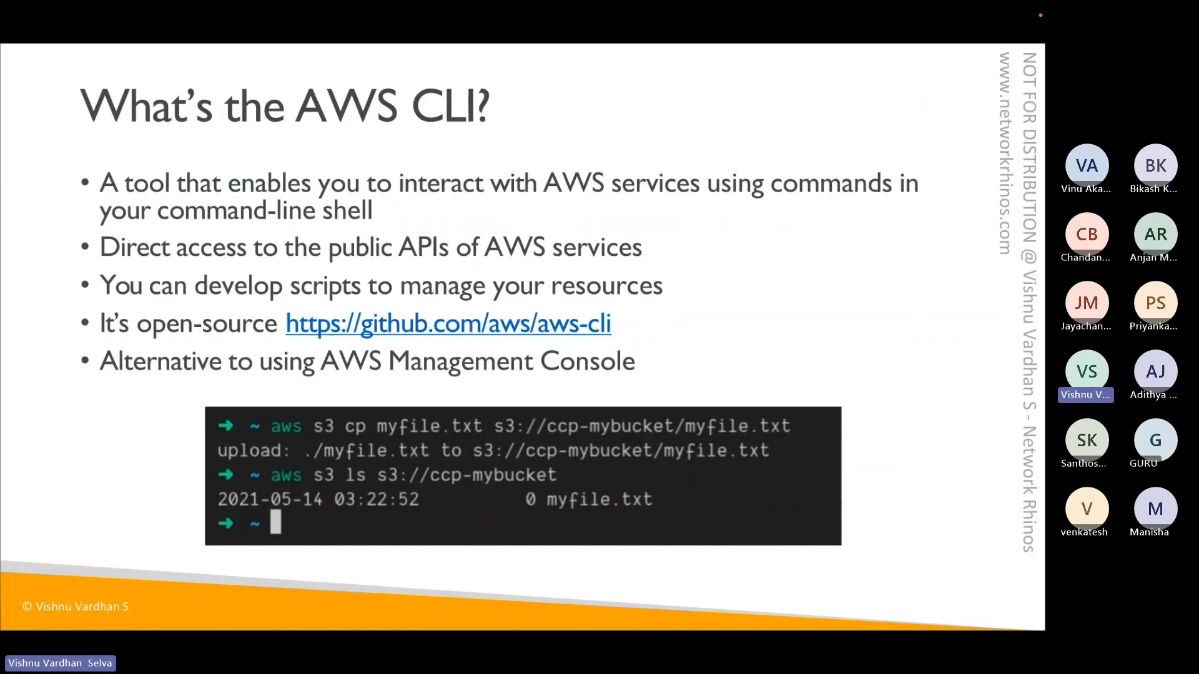
key(Right)
key(Right)
key(Right)
key(Right)
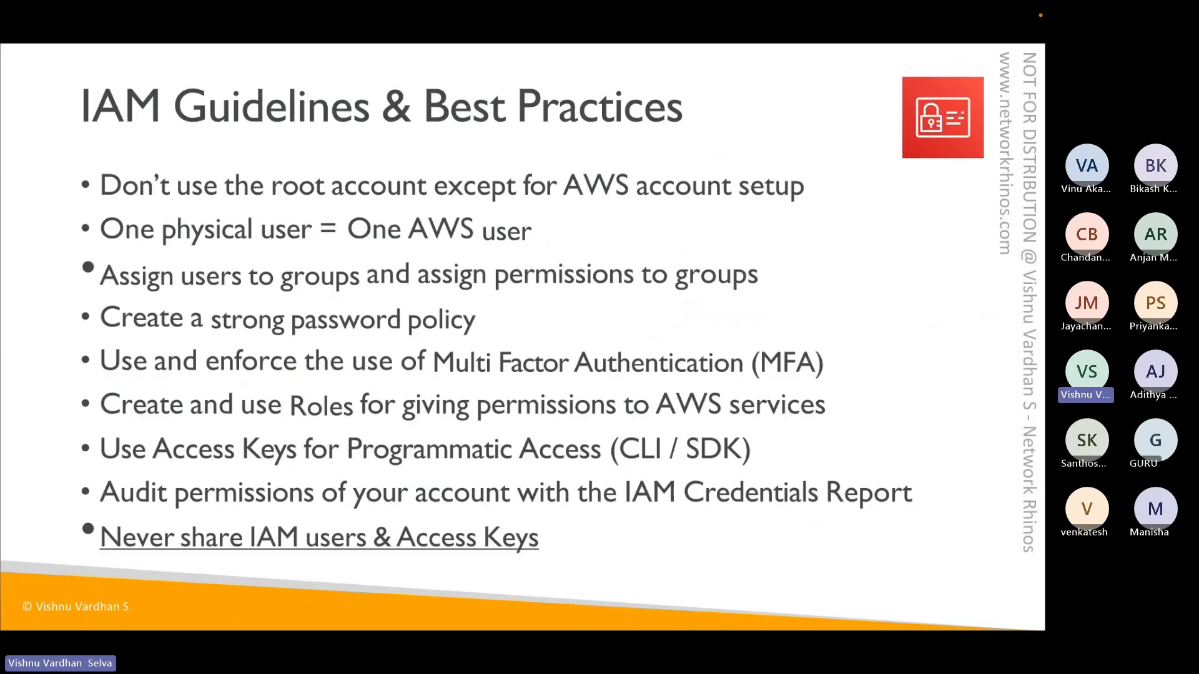
key(Right)
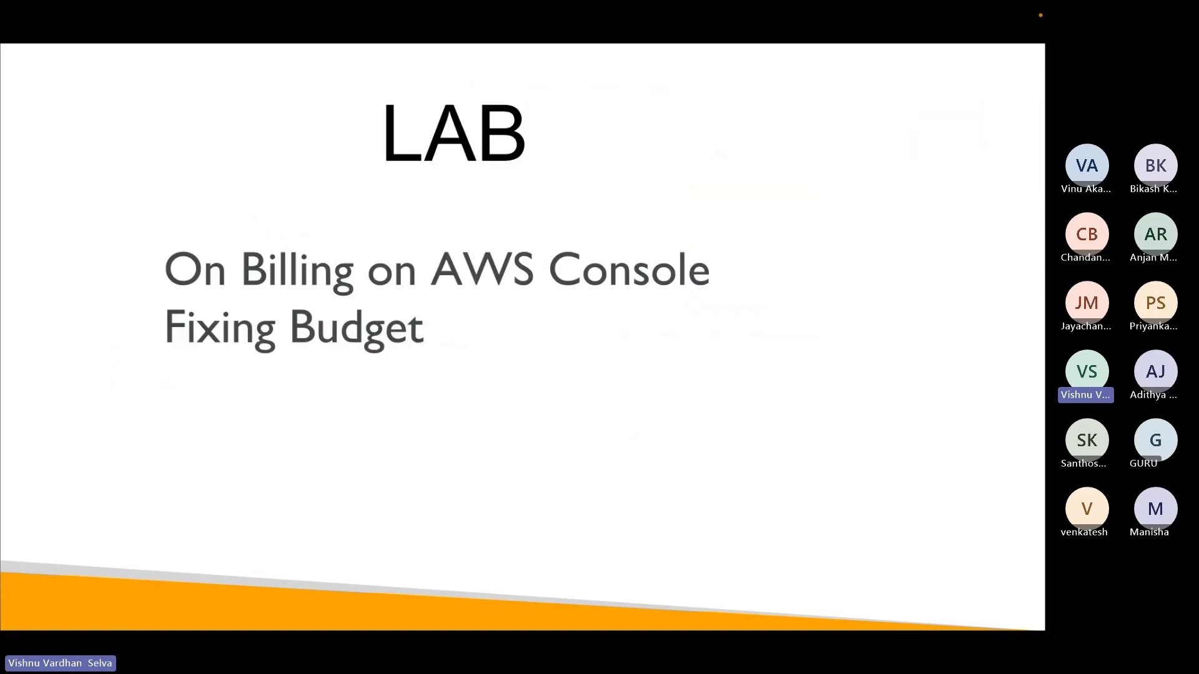
key(Right)
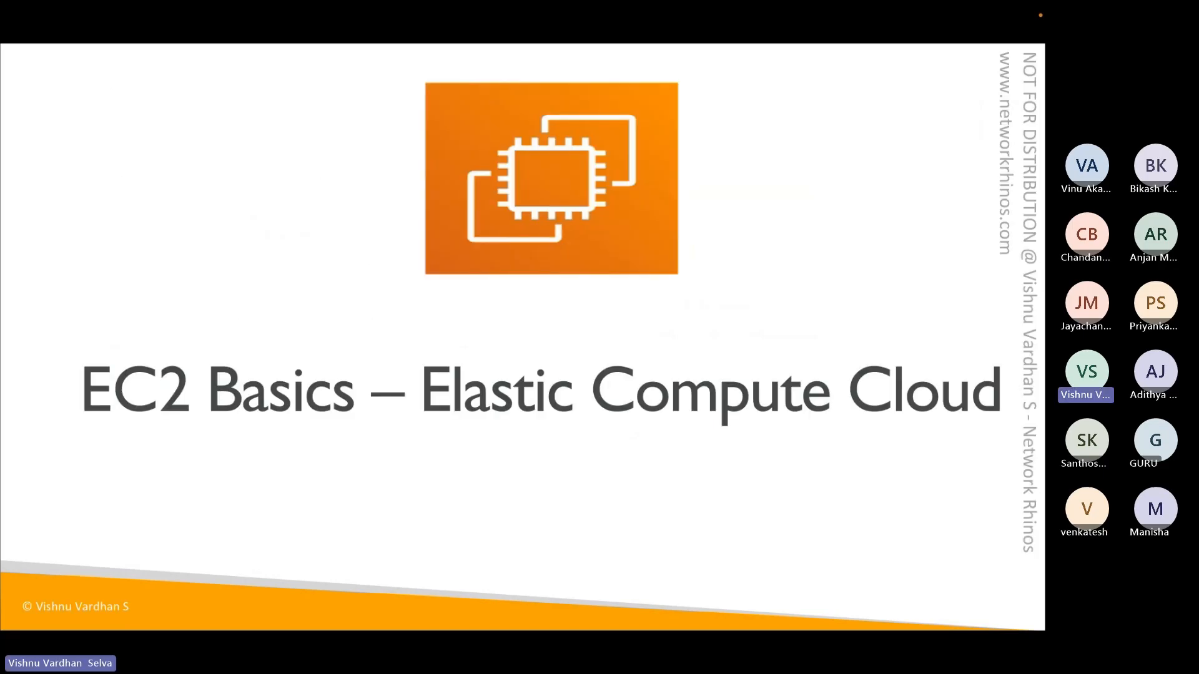
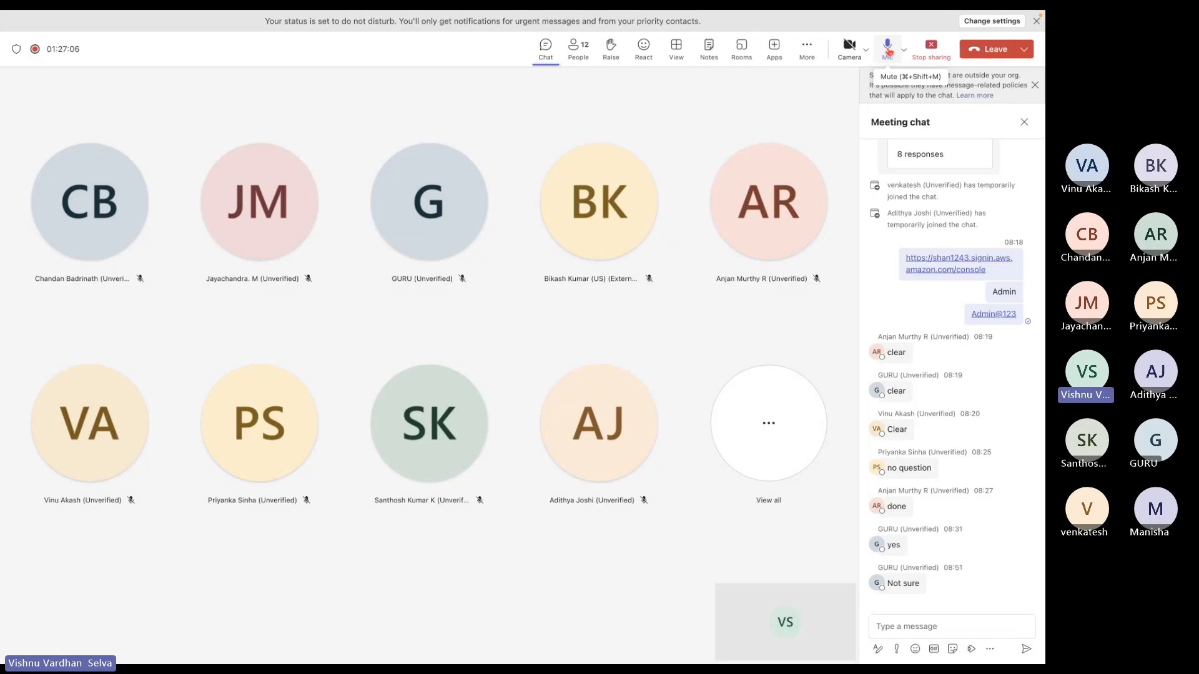
Switch desktops past the EC2 slide to the Chrome window with the AWS console
key(ctrl+Left)
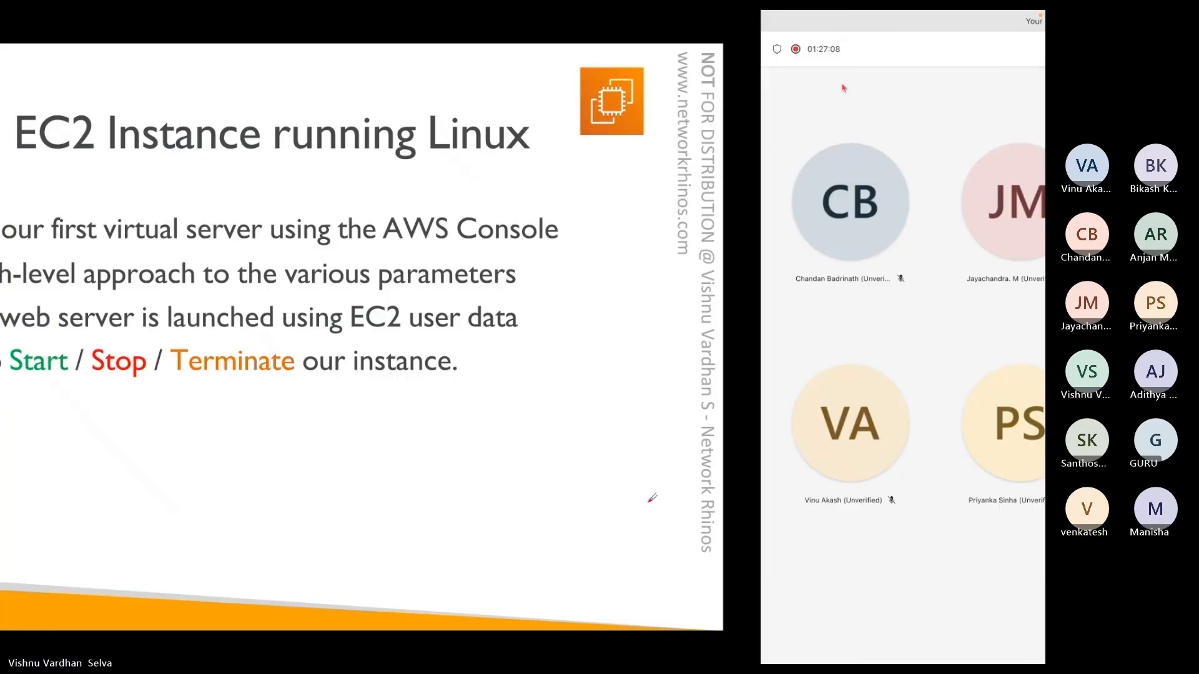
key(ctrl+Left)
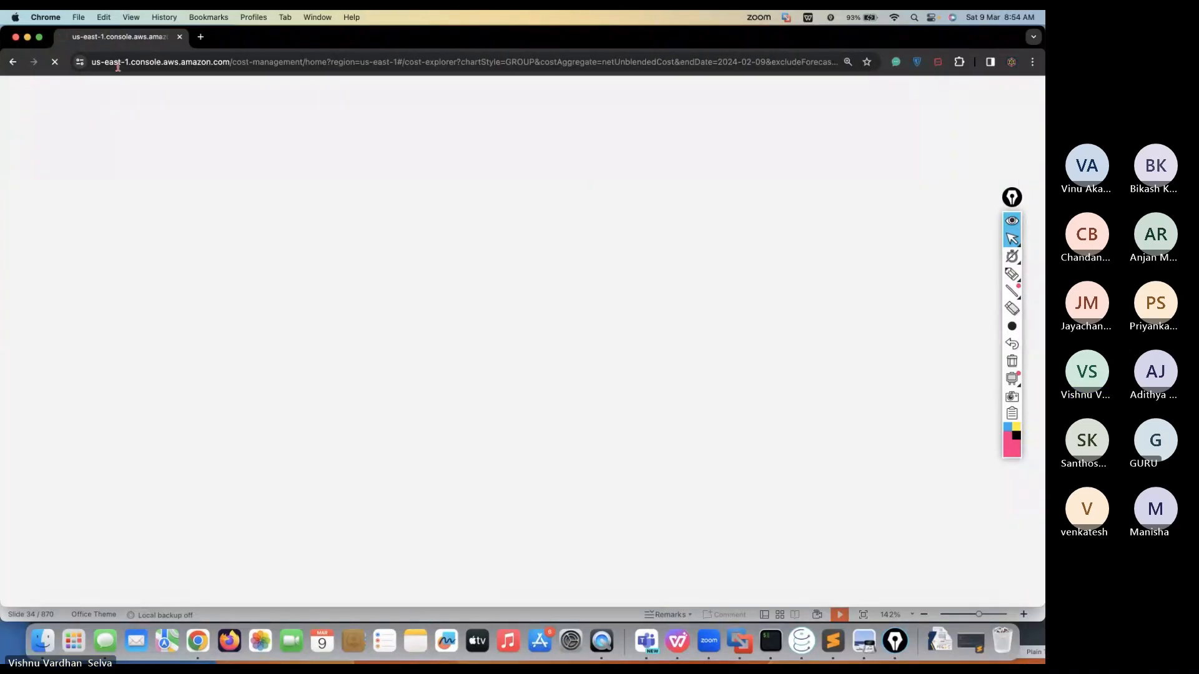
Go back to Cost Management home, search 'ec2', and open the EC2 dashboard
click(12, 62)
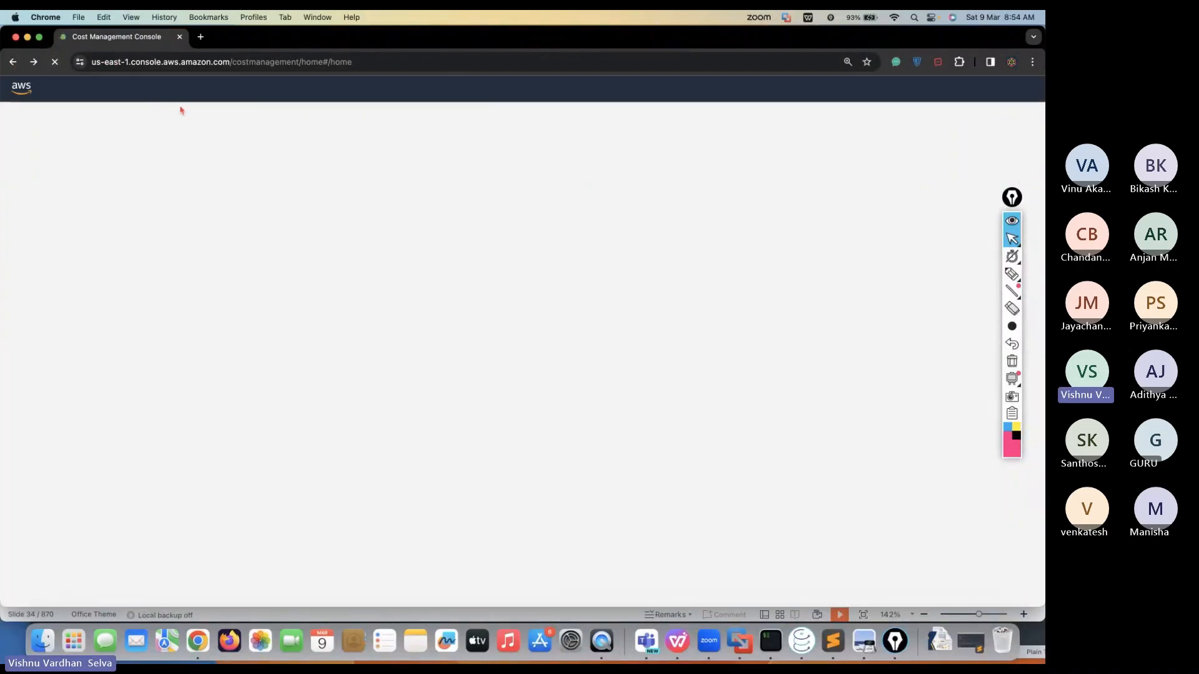
click(182, 91)
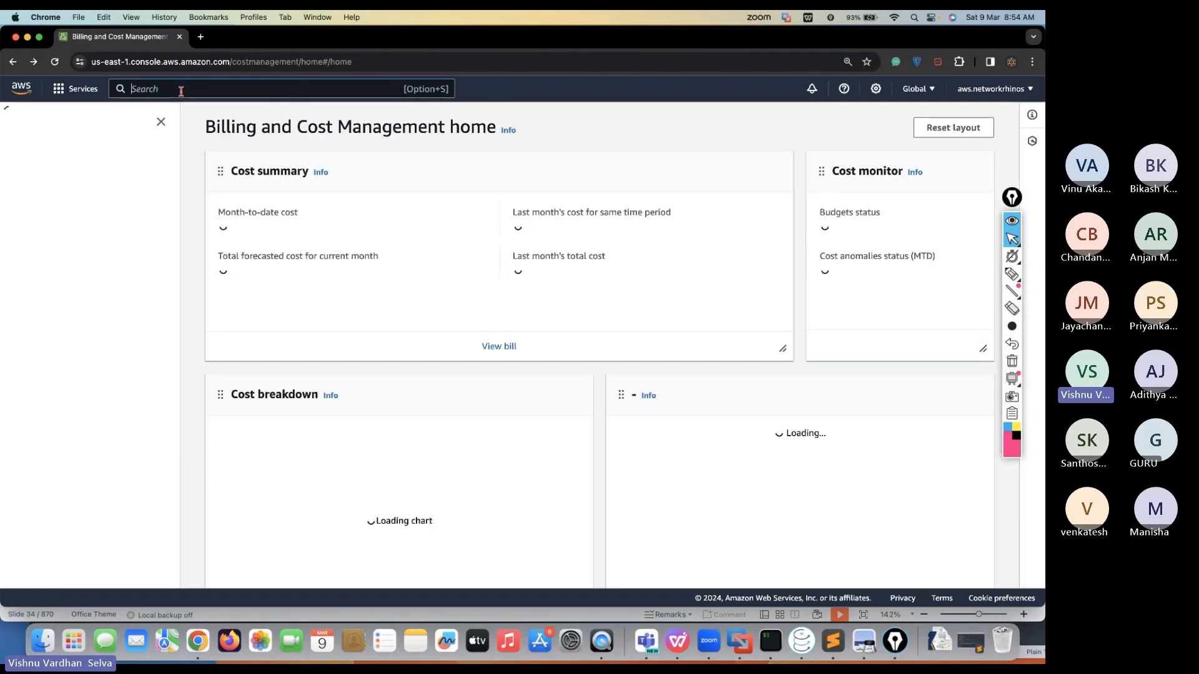
text(ec)
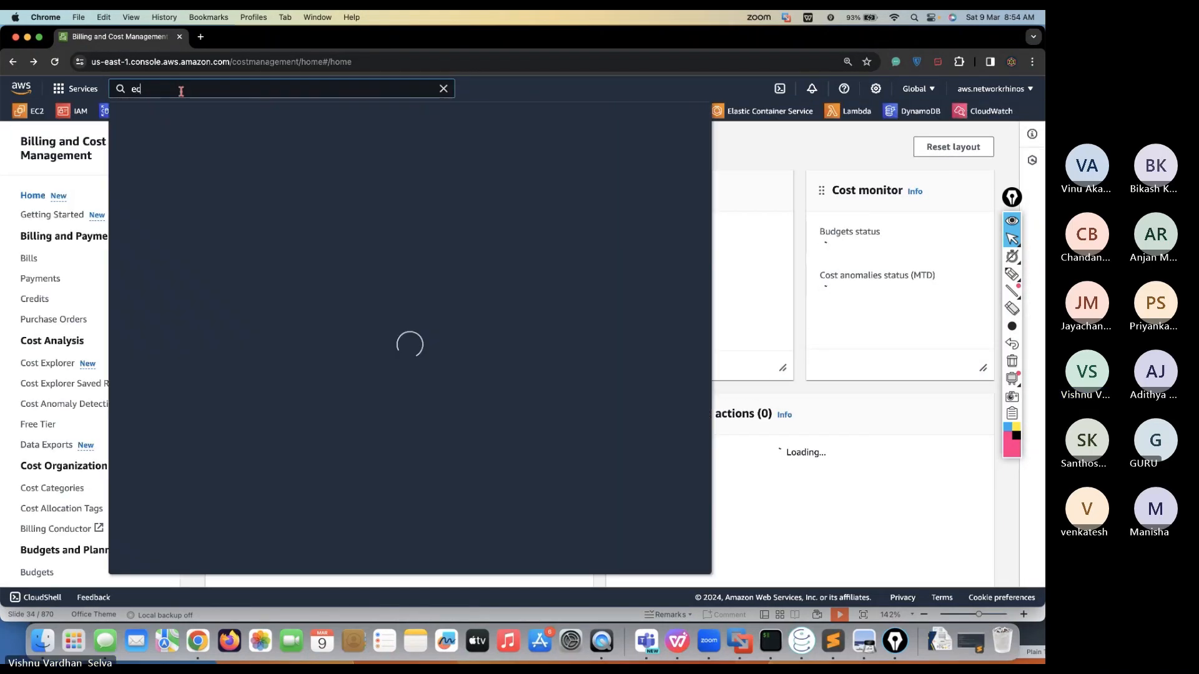
text(2)
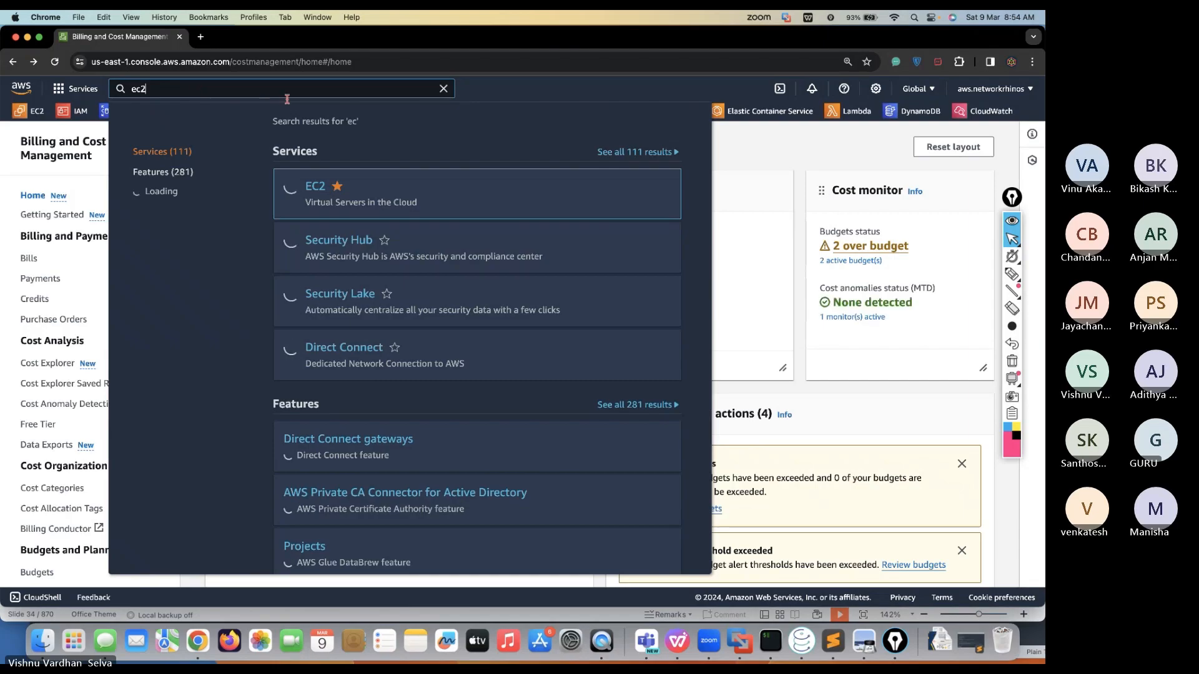
click(318, 188)
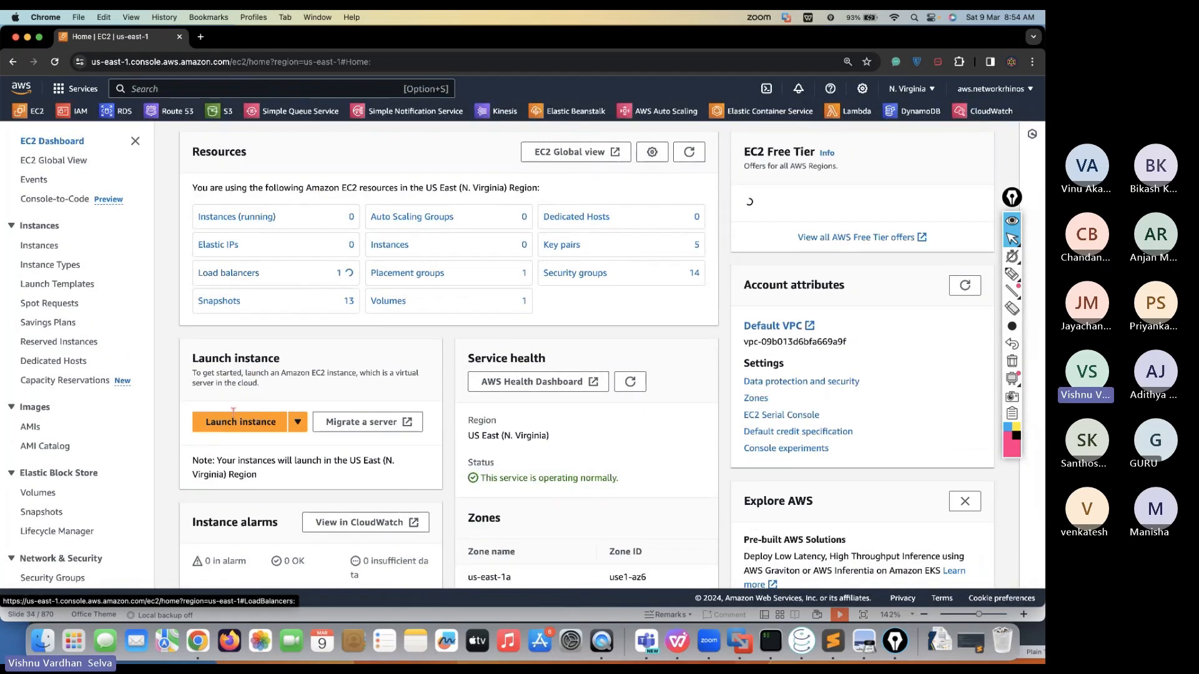
Start a new instance launch named 'Rhinos PC' and pick Epic Pen's highlighter
click(256, 430)
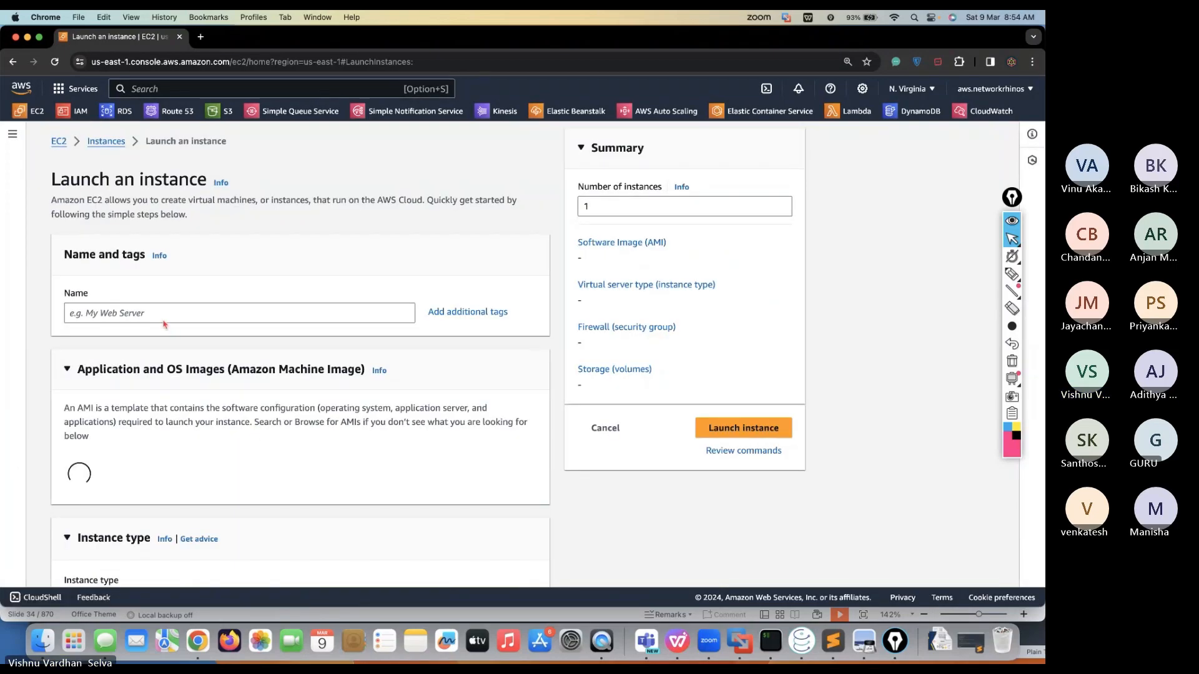
click(151, 313)
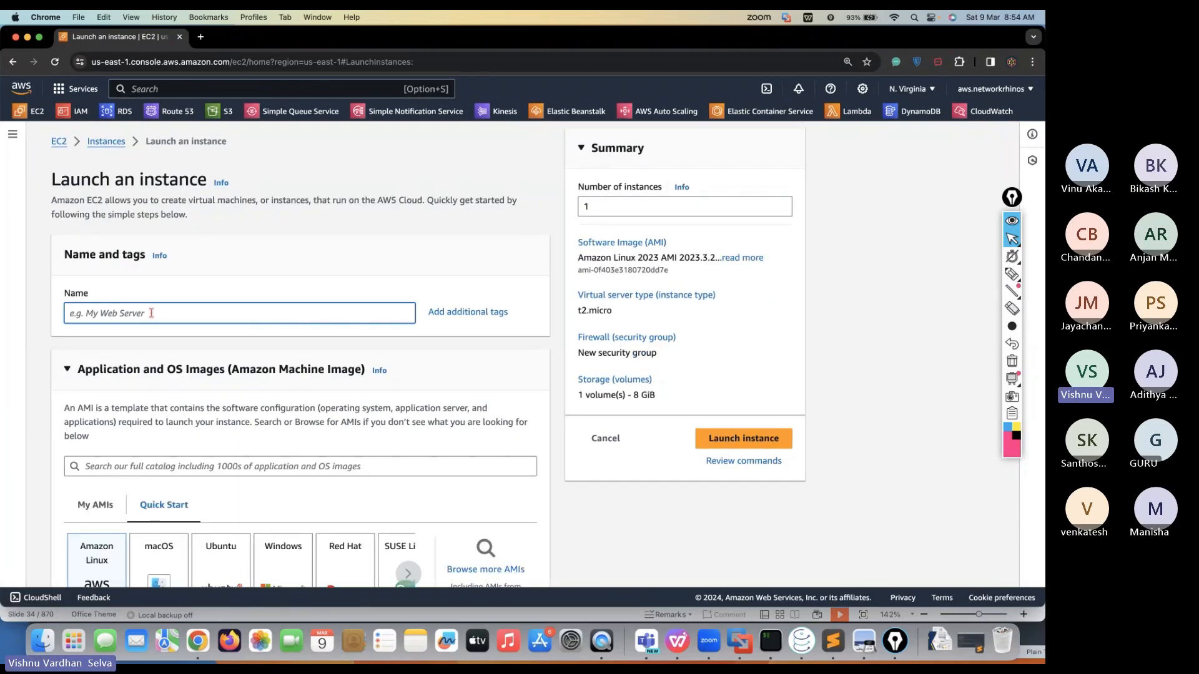
text(Rhinos PC)
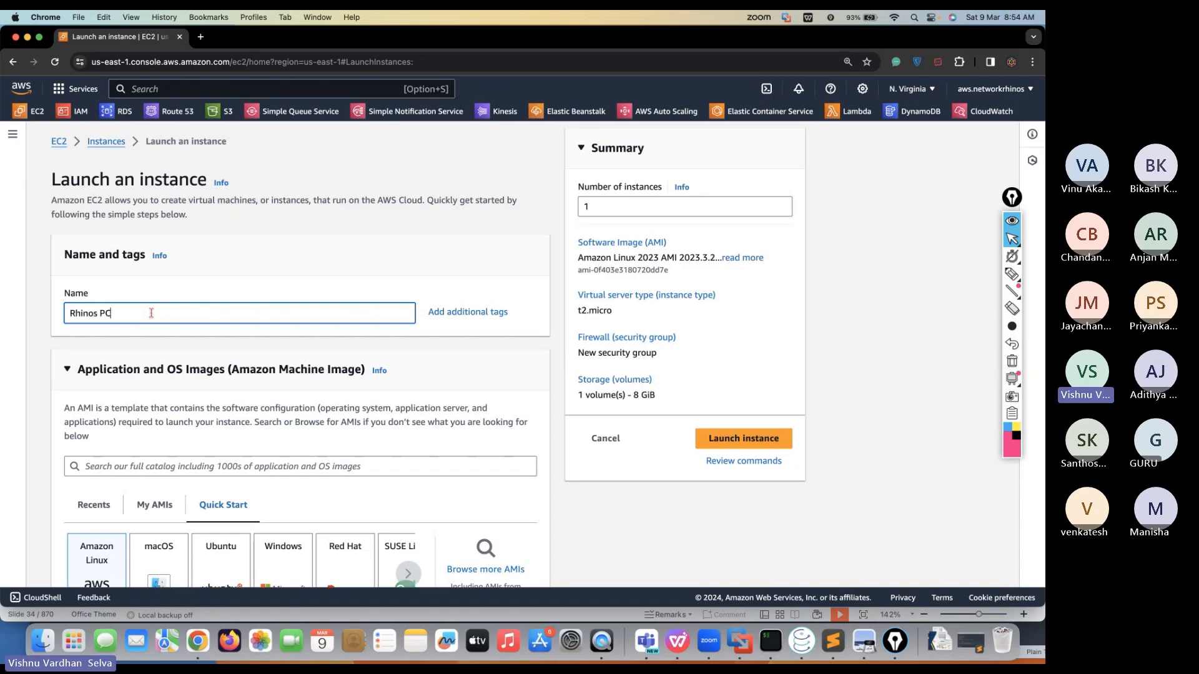
scroll(151, 418, down, 1)
scroll(151, 418, down, 3)
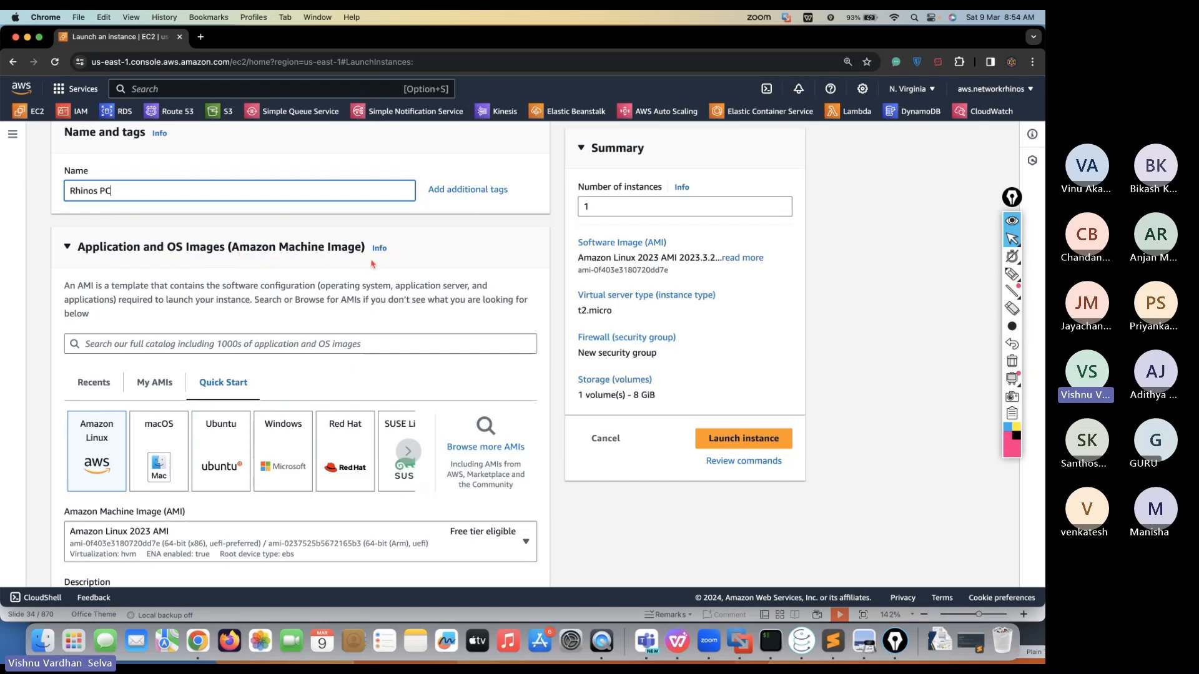
click(1012, 274)
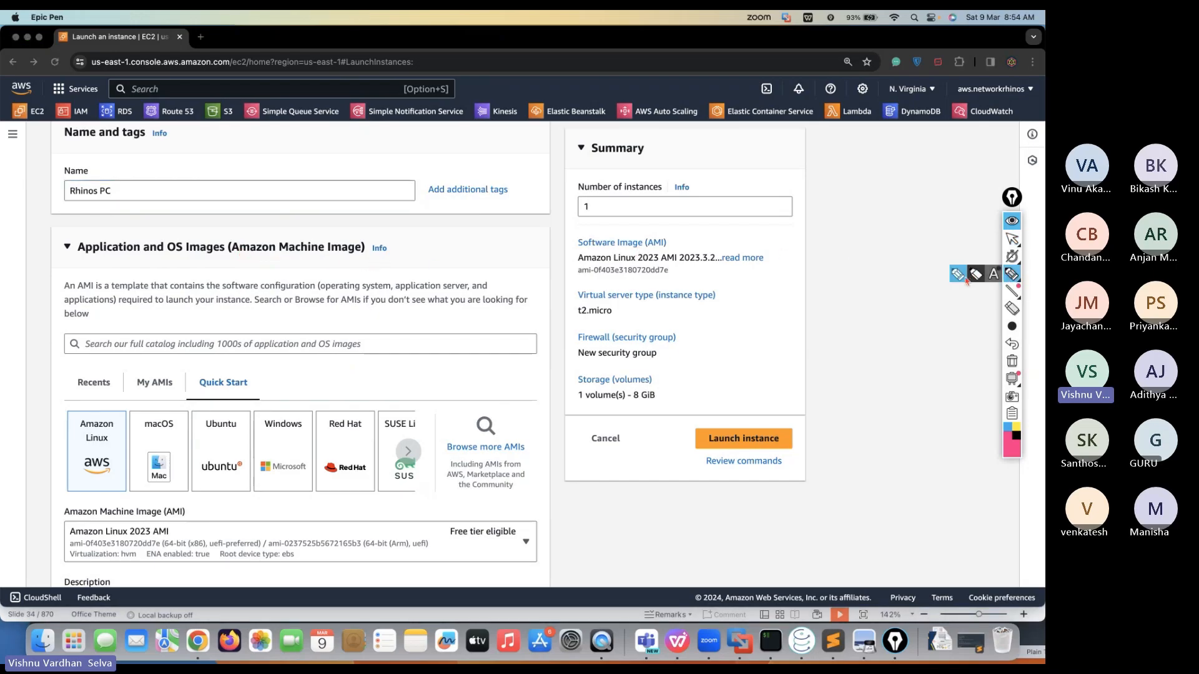
drag(837, 178, 836, 261)
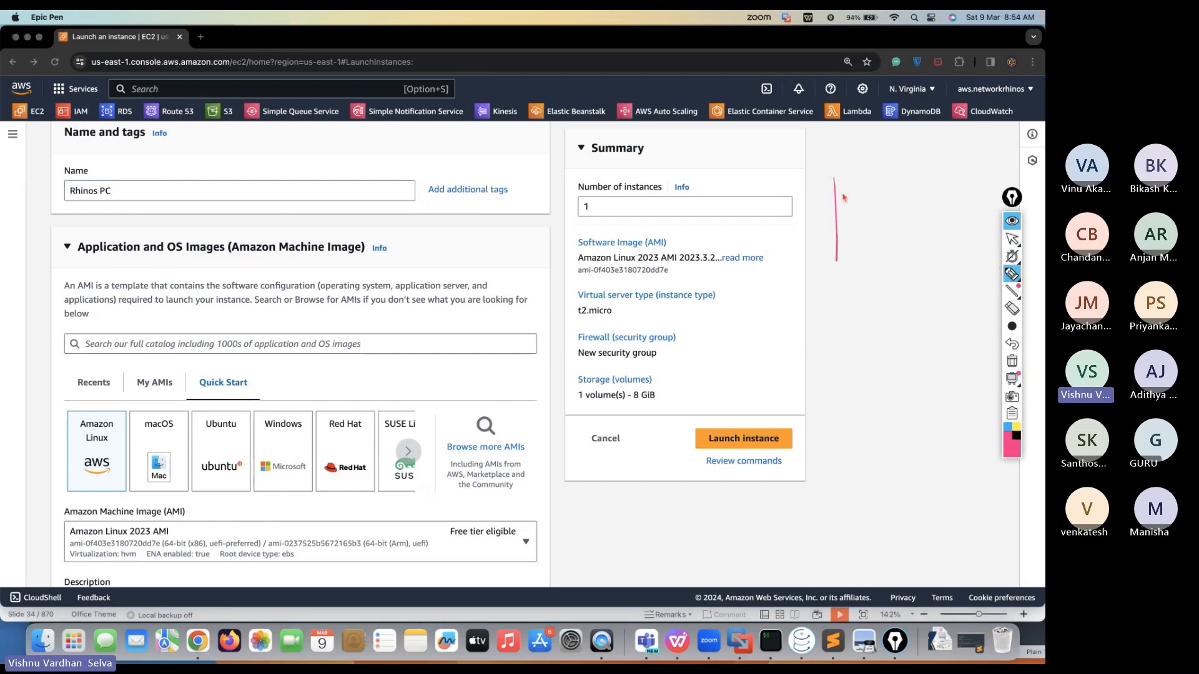
mouse_move(877, 178)
mouse_down()
mouse_move(891, 284)
mouse_move(869, 283)
mouse_move(893, 281)
mouse_up()
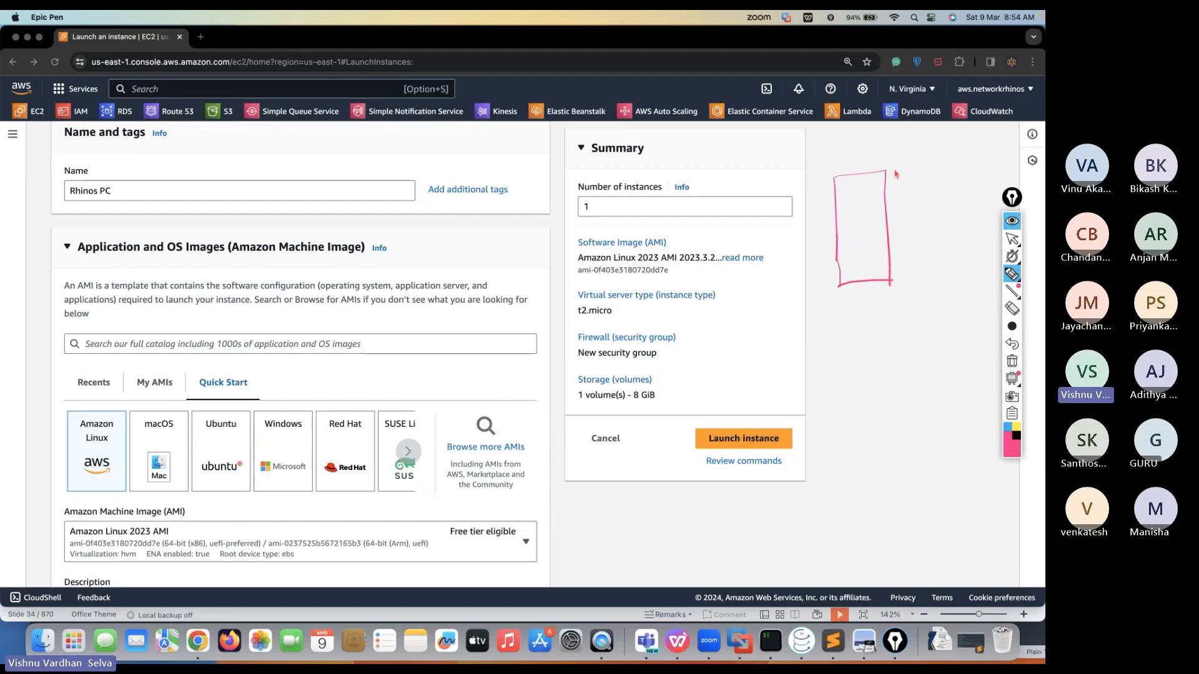
drag(914, 163, 908, 179)
drag(914, 162, 921, 177)
drag(909, 173, 942, 164)
drag(950, 155, 926, 191)
mouse_move(922, 185)
mouse_down()
mouse_move(921, 208)
mouse_move(931, 209)
mouse_up()
drag(930, 201, 950, 198)
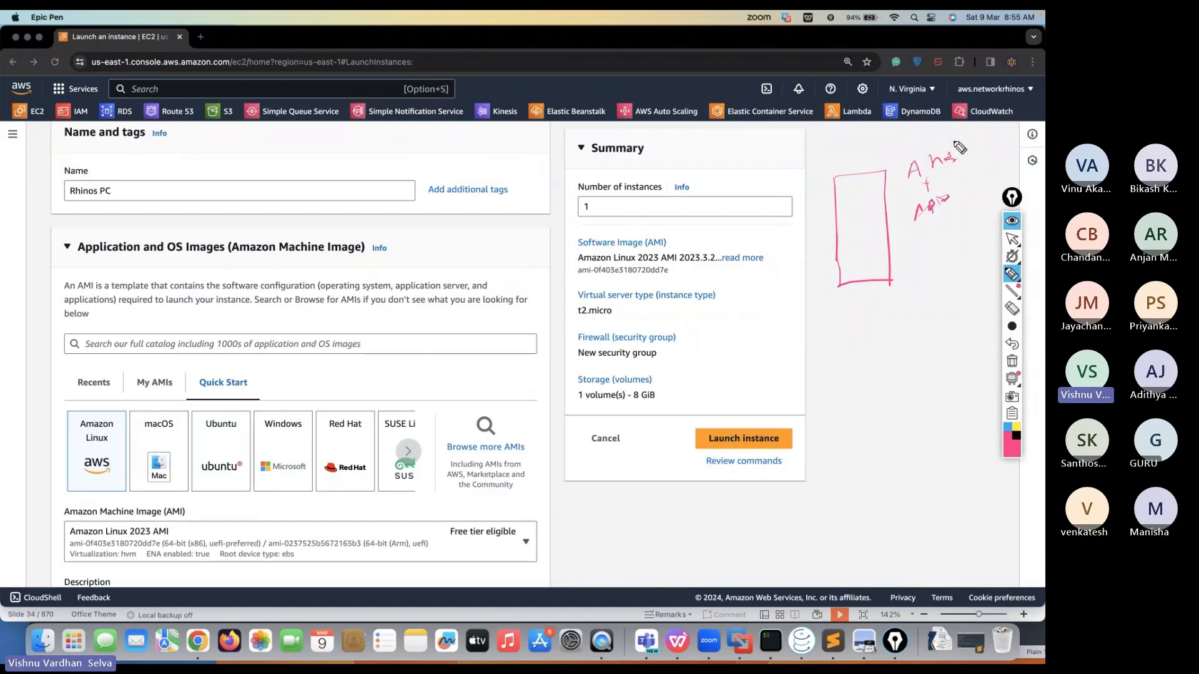
mouse_move(960, 147)
mouse_down()
mouse_move(892, 192)
mouse_move(909, 241)
mouse_move(961, 241)
mouse_move(980, 171)
mouse_move(962, 149)
mouse_up()
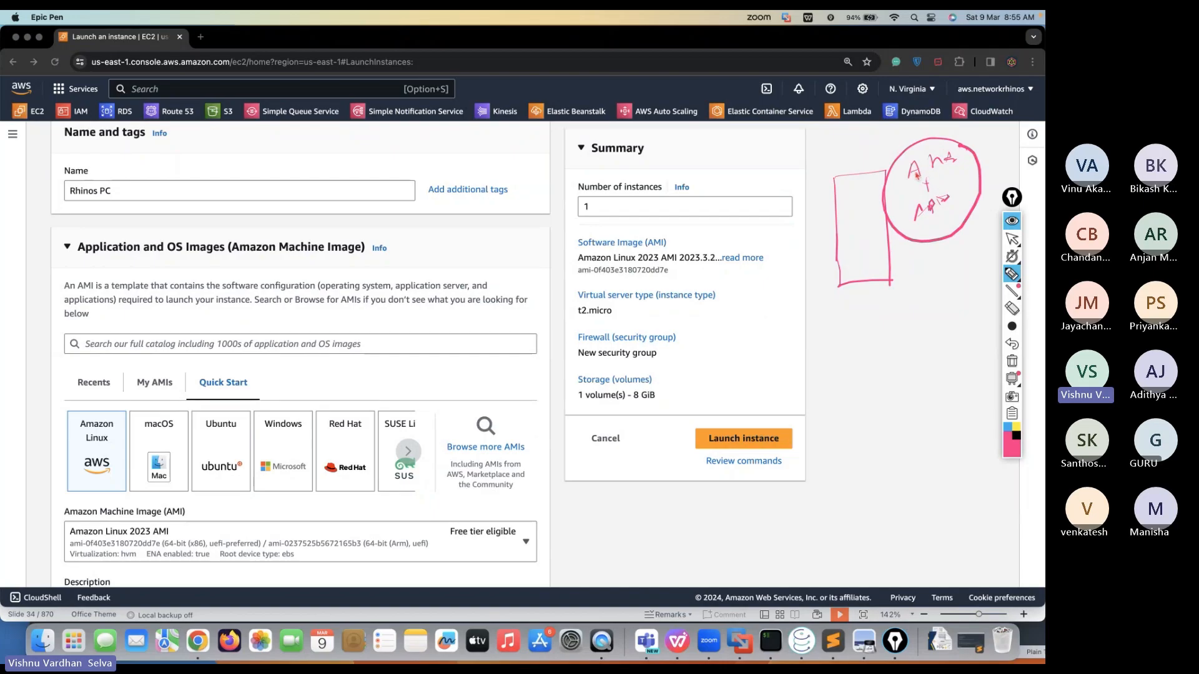
drag(909, 179, 957, 168)
mouse_move(916, 223)
mouse_down()
mouse_move(955, 215)
mouse_move(937, 266)
mouse_up()
drag(948, 249, 951, 266)
mouse_move(927, 316)
mouse_down()
mouse_move(935, 295)
mouse_move(950, 305)
mouse_up()
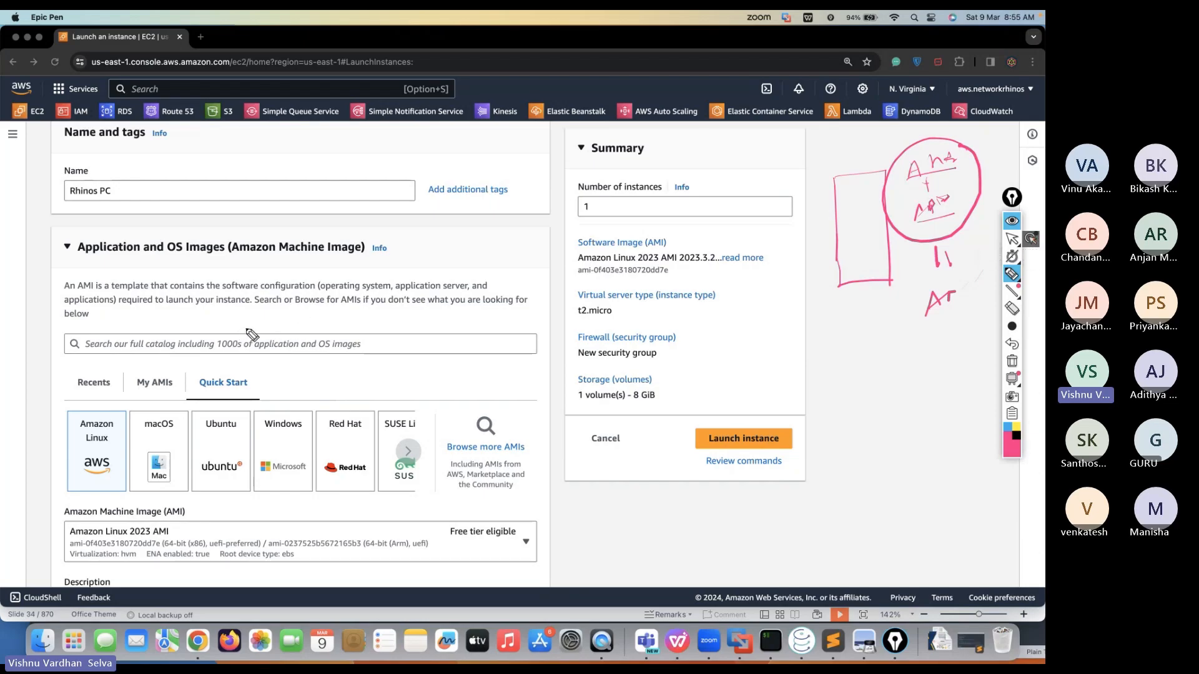
mouse_move(244, 325)
mouse_down()
mouse_move(208, 367)
mouse_move(247, 326)
mouse_up()
mouse_move(349, 329)
mouse_down()
mouse_move(320, 342)
mouse_move(337, 363)
mouse_move(361, 325)
mouse_up()
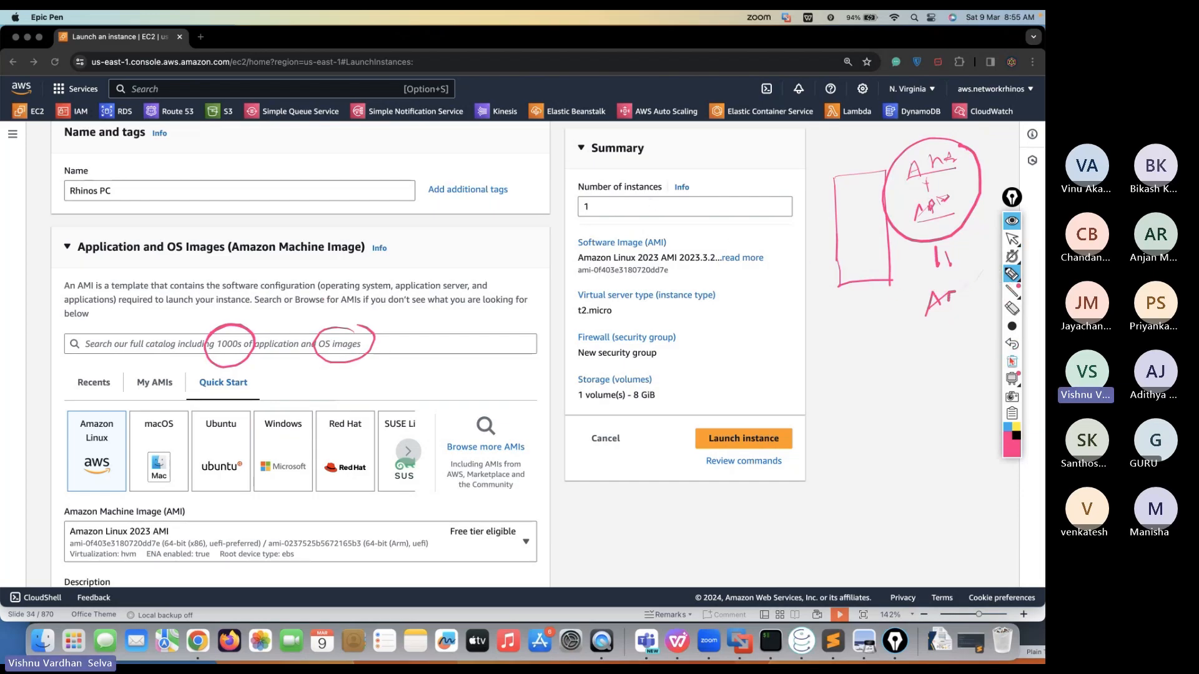
click(1012, 360)
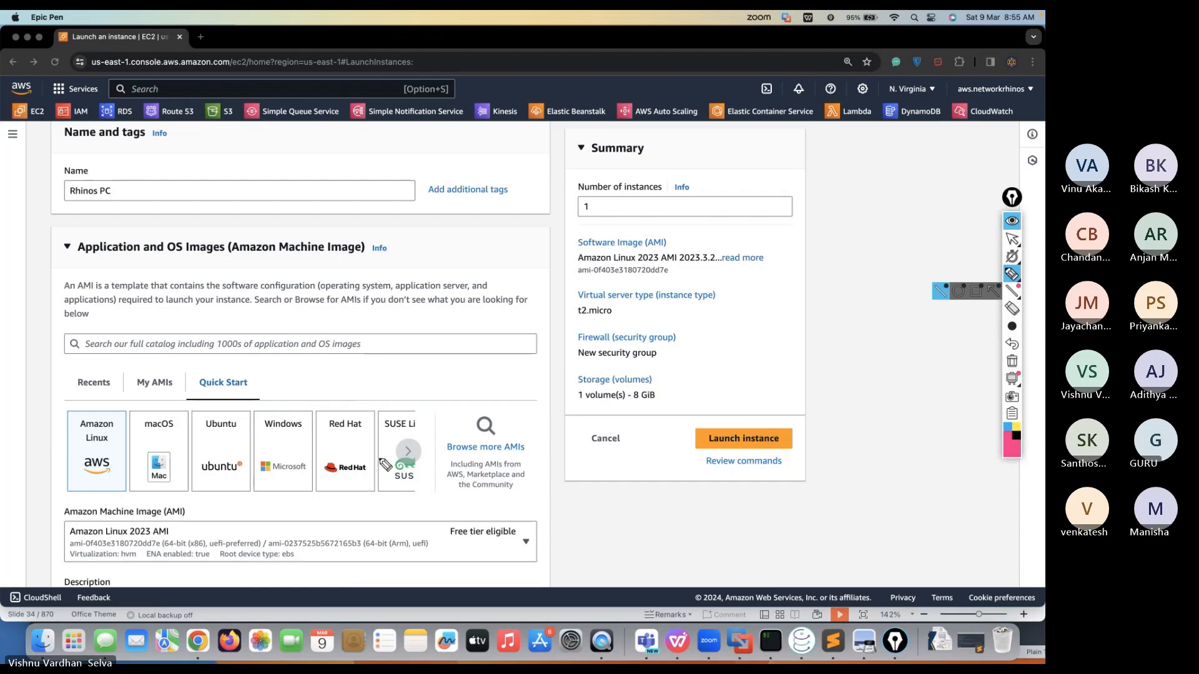
Leave drawing mode and choose a Windows operating system image for the instance
click(1012, 238)
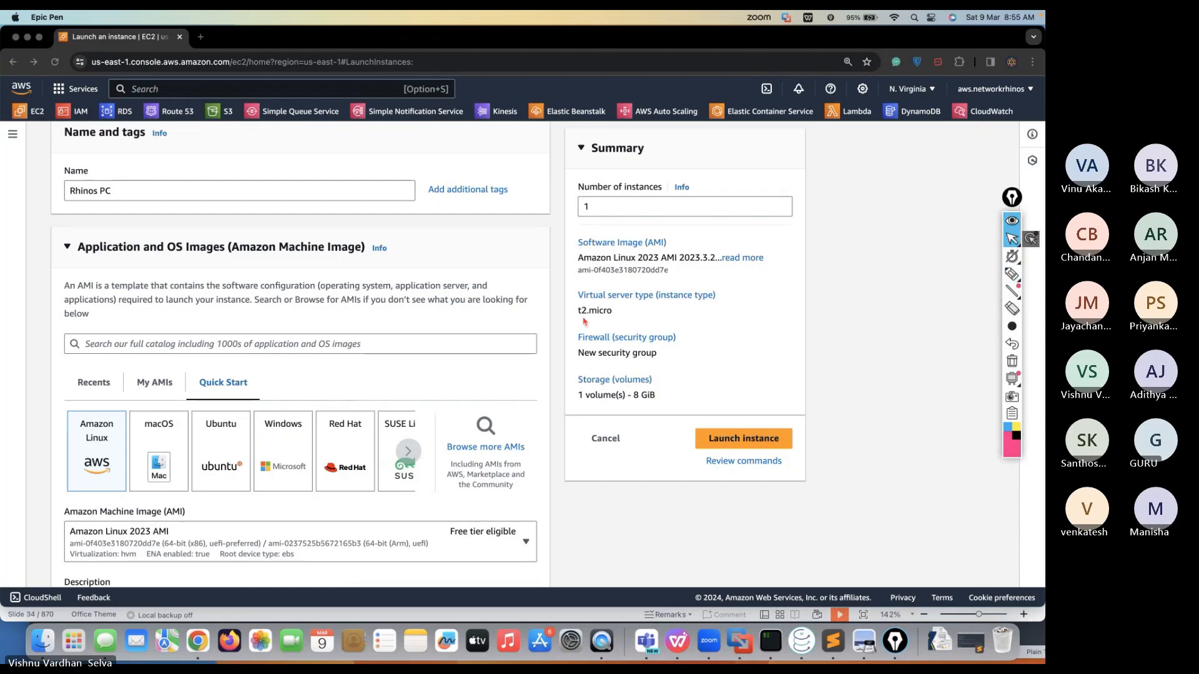
click(279, 445)
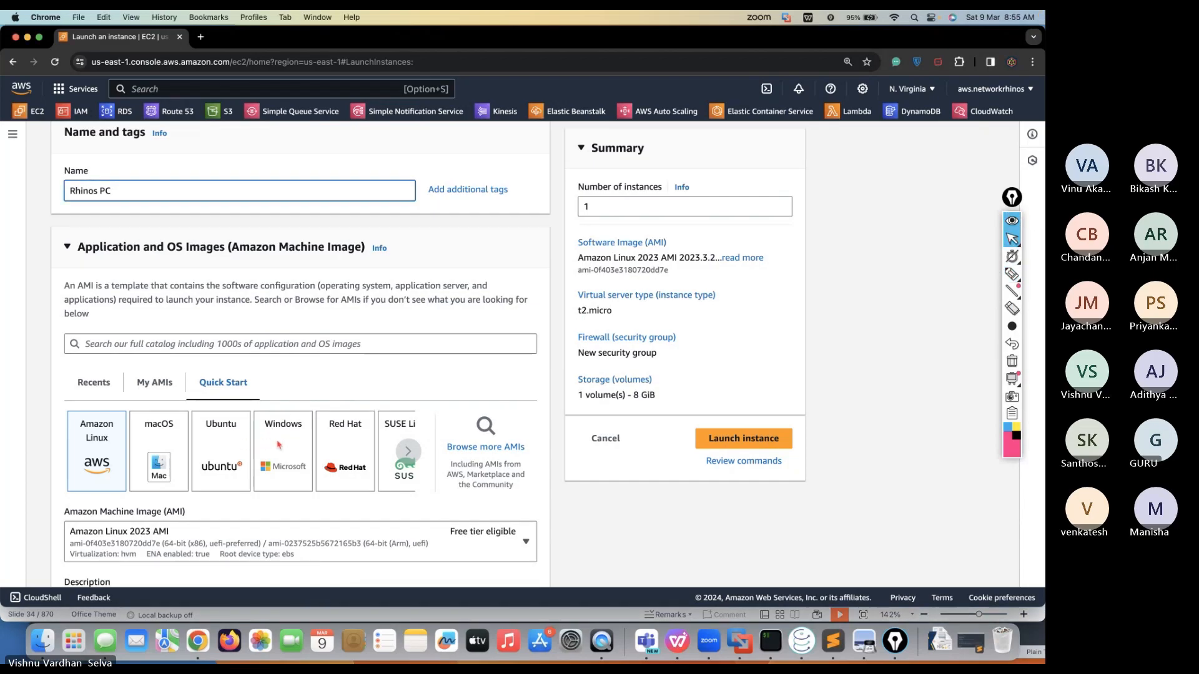
click(281, 449)
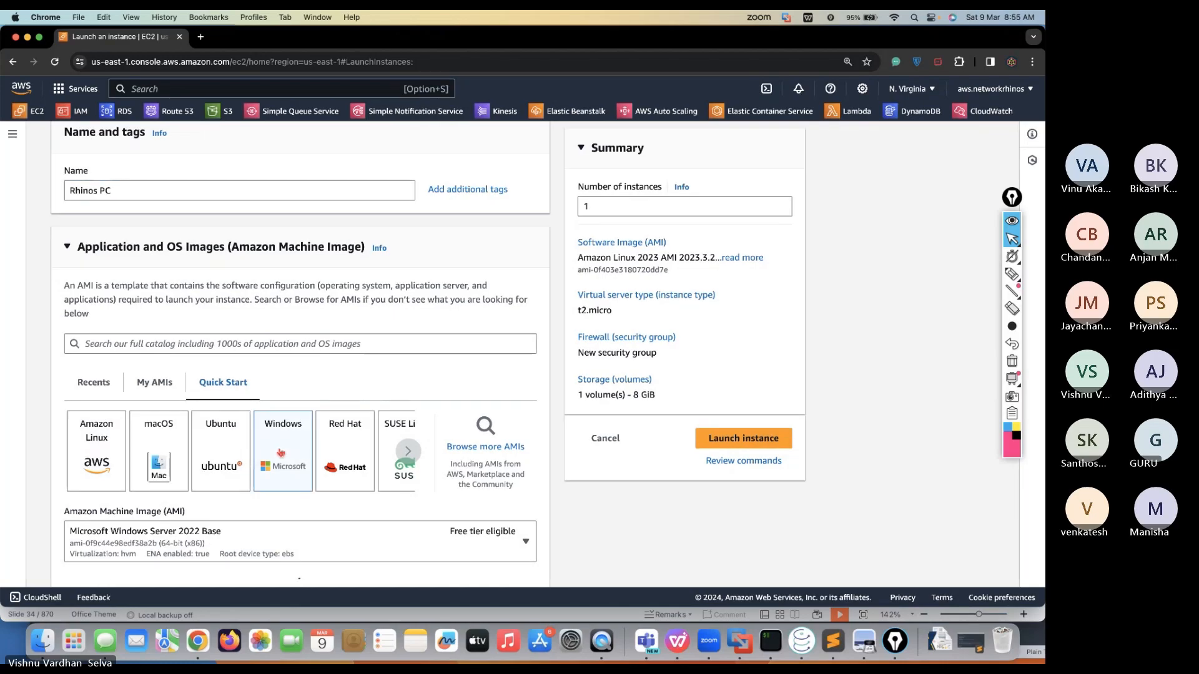
scroll(280, 452, down, 5)
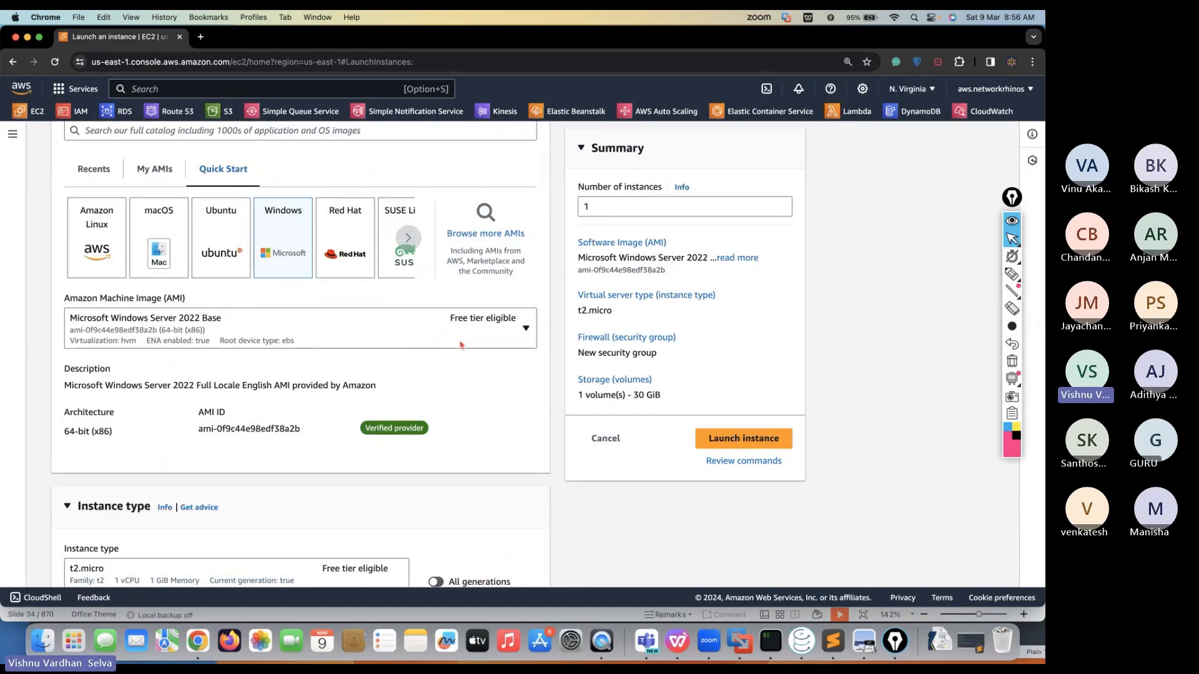
Keep Microsoft Windows Server 2022 Base from the AMI list and move down to Instance type t2.micro
click(518, 338)
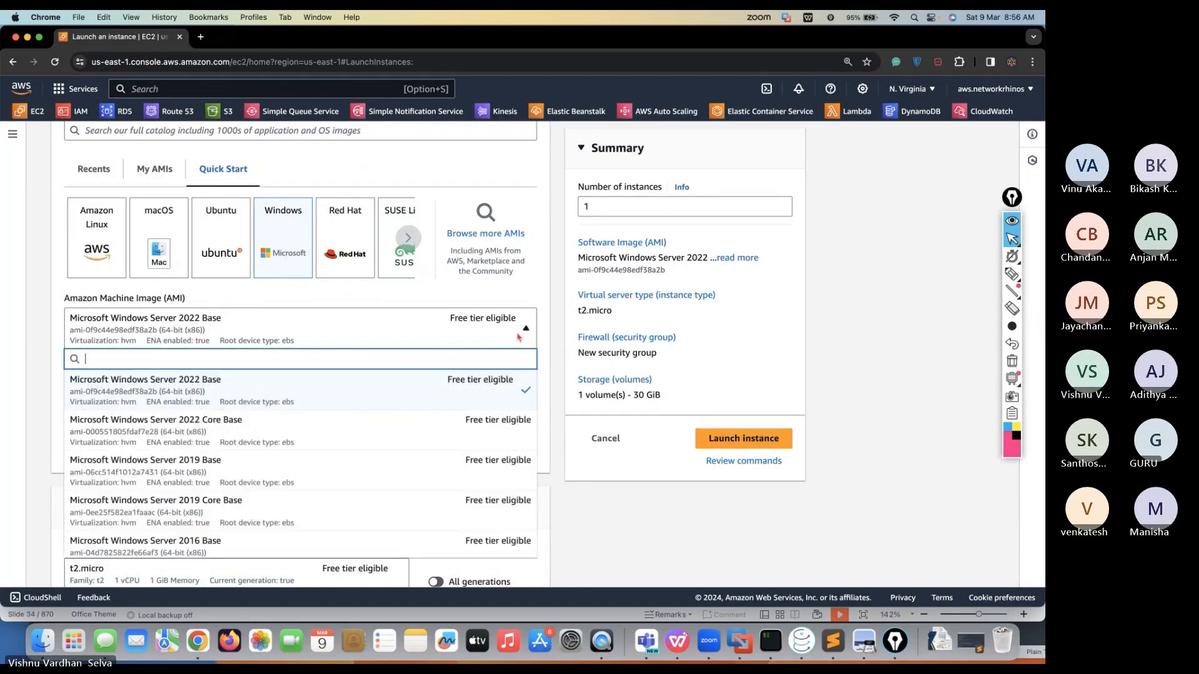
scroll(399, 462, down, 2)
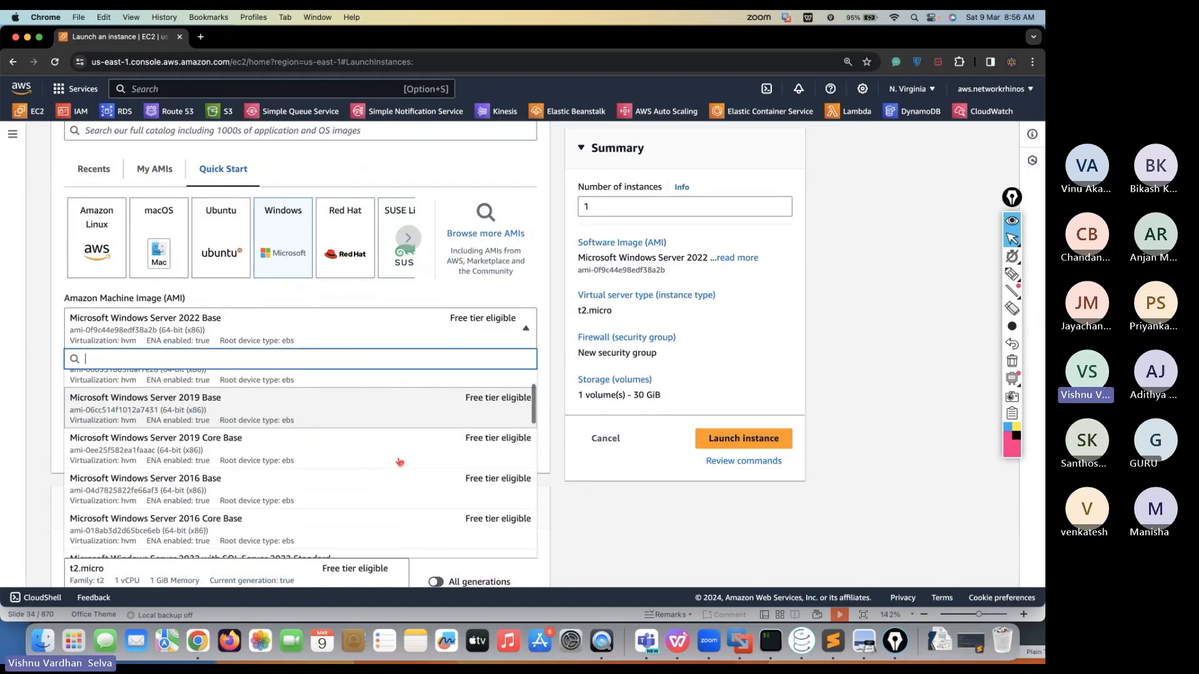
scroll(400, 462, down, 3)
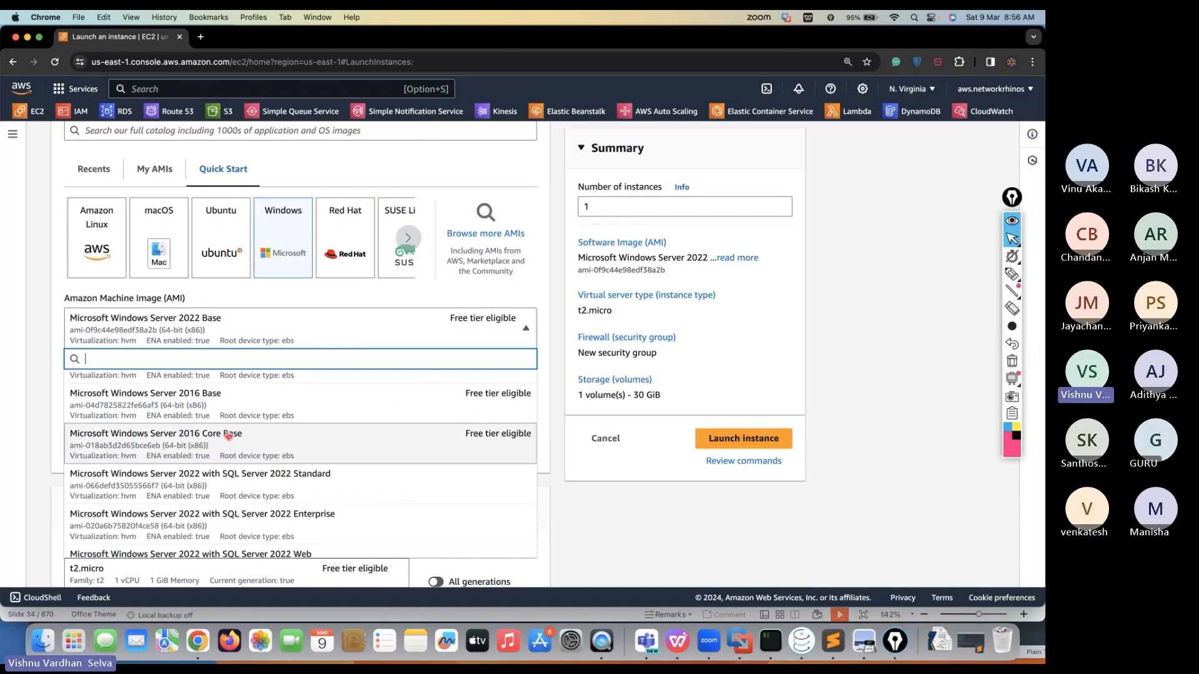
scroll(191, 440, up, 4)
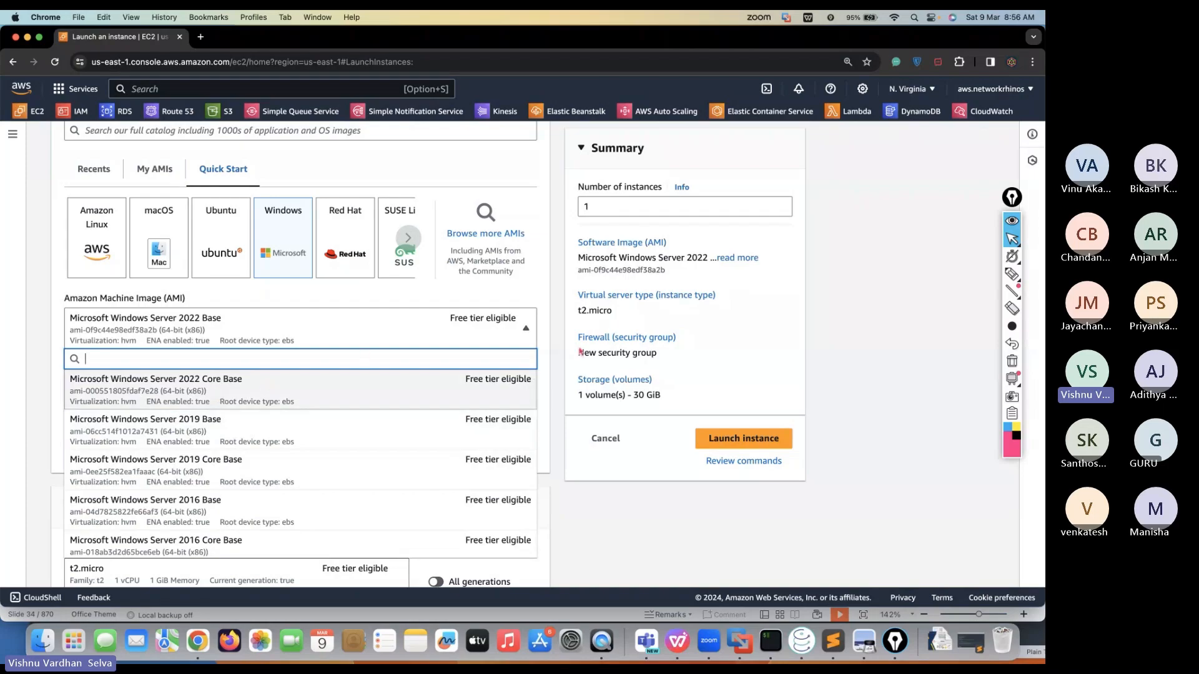
click(577, 511)
scroll(407, 451, down, 5)
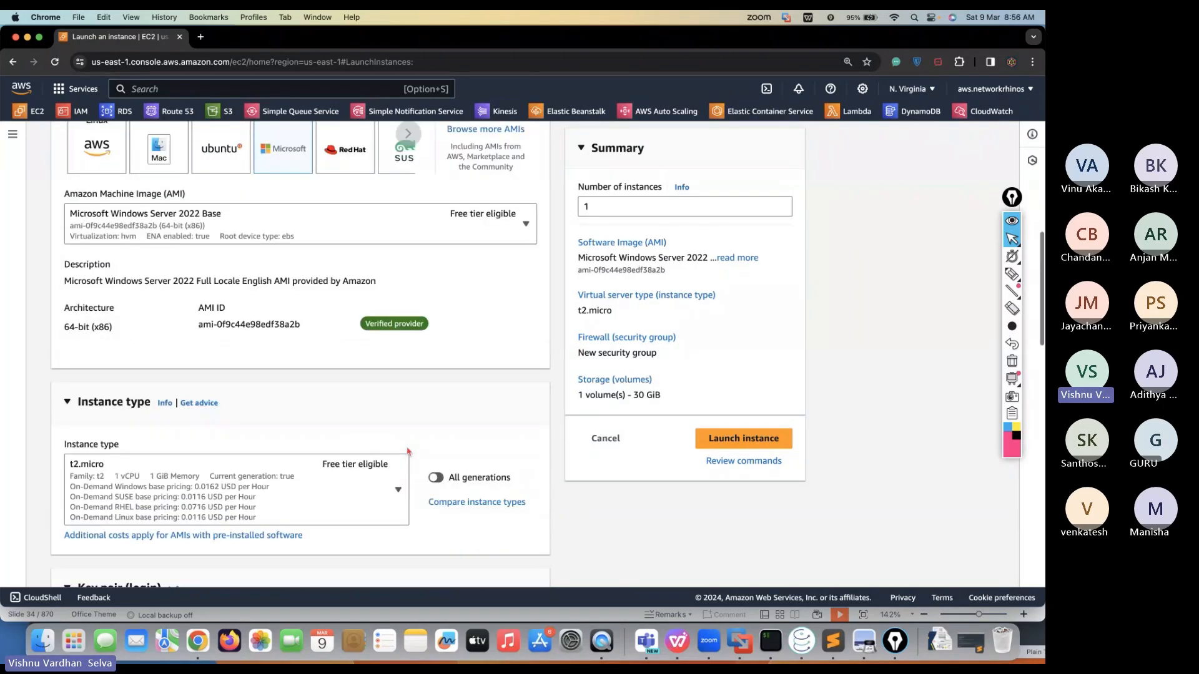
scroll(125, 366, down, 1)
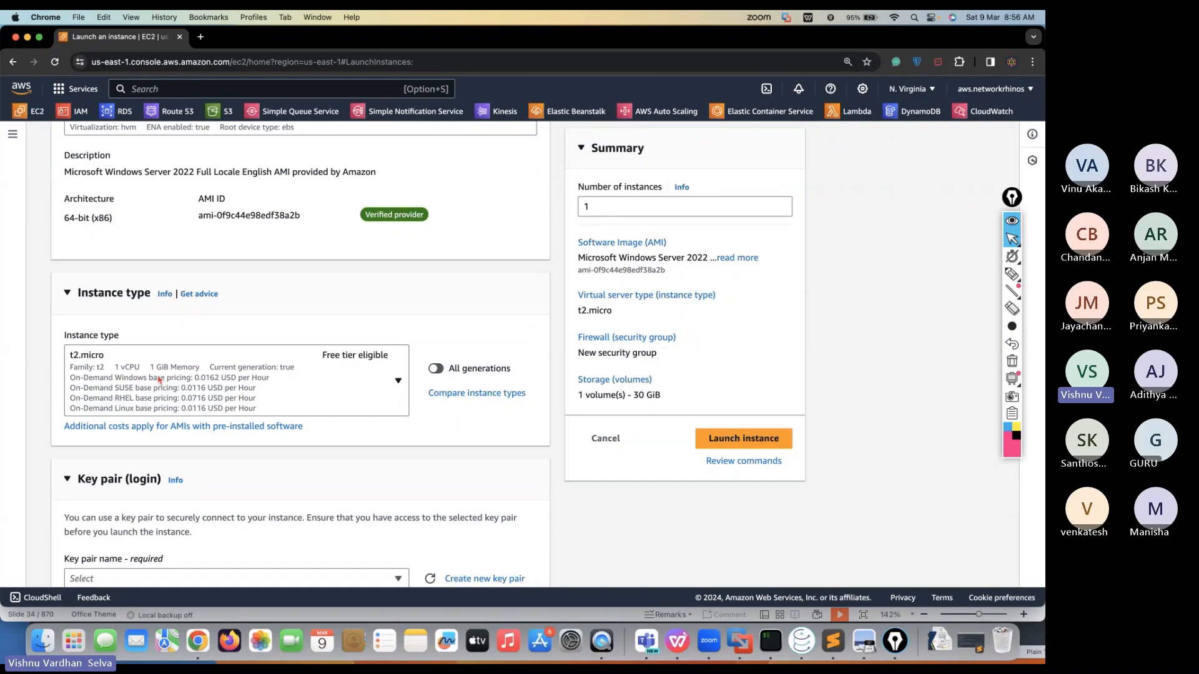
click(132, 370)
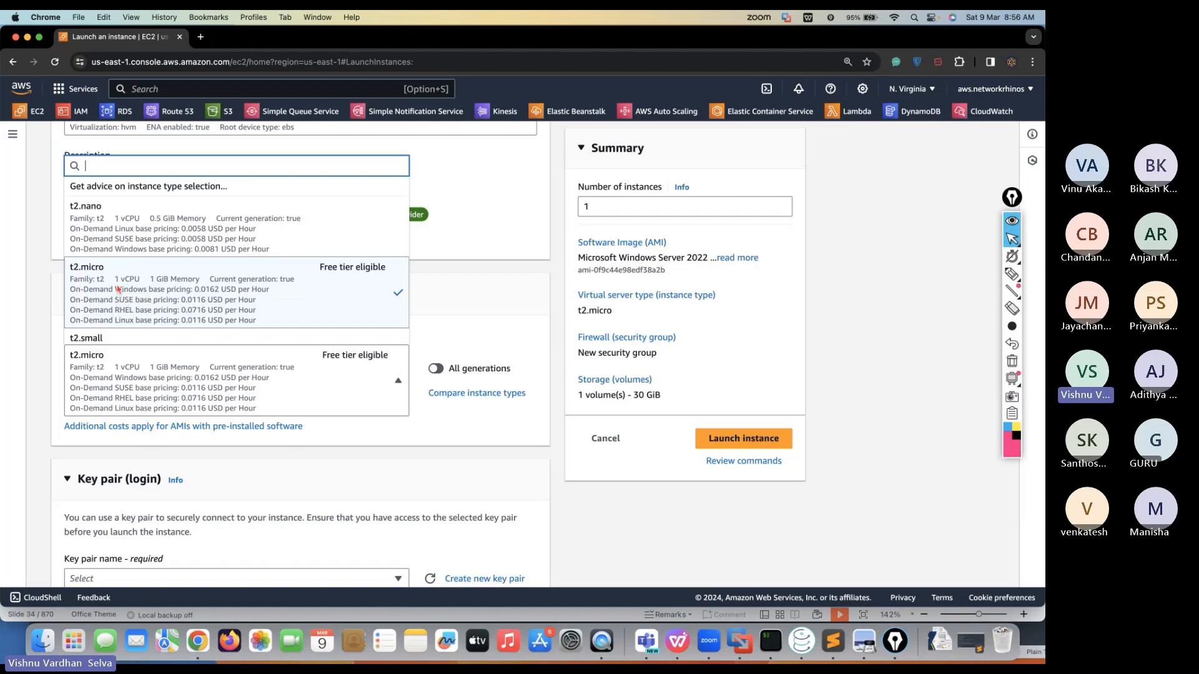
scroll(226, 293, down, 5)
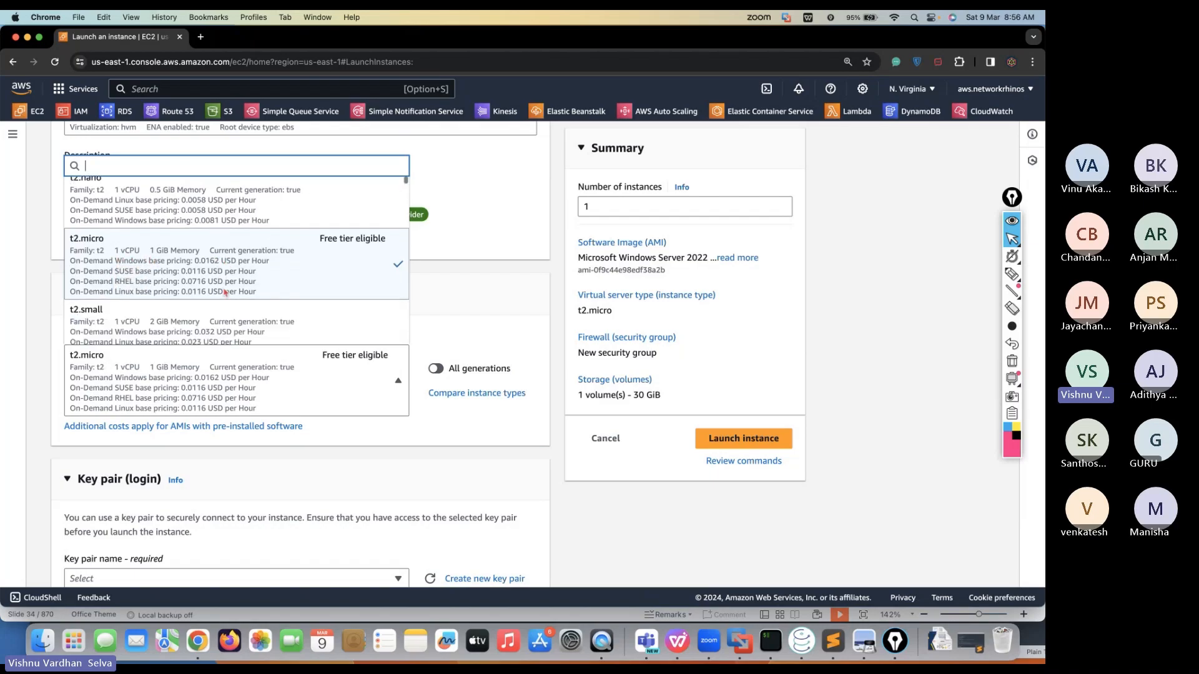
scroll(226, 293, up, 20)
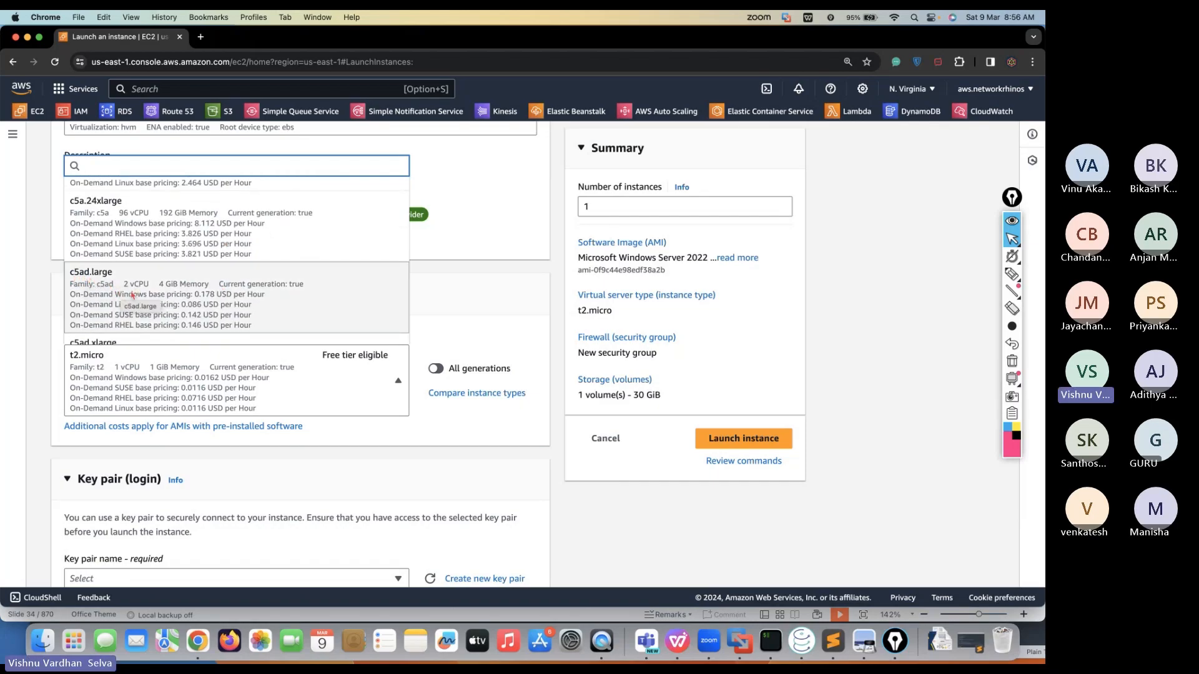
scroll(193, 295, down, 15)
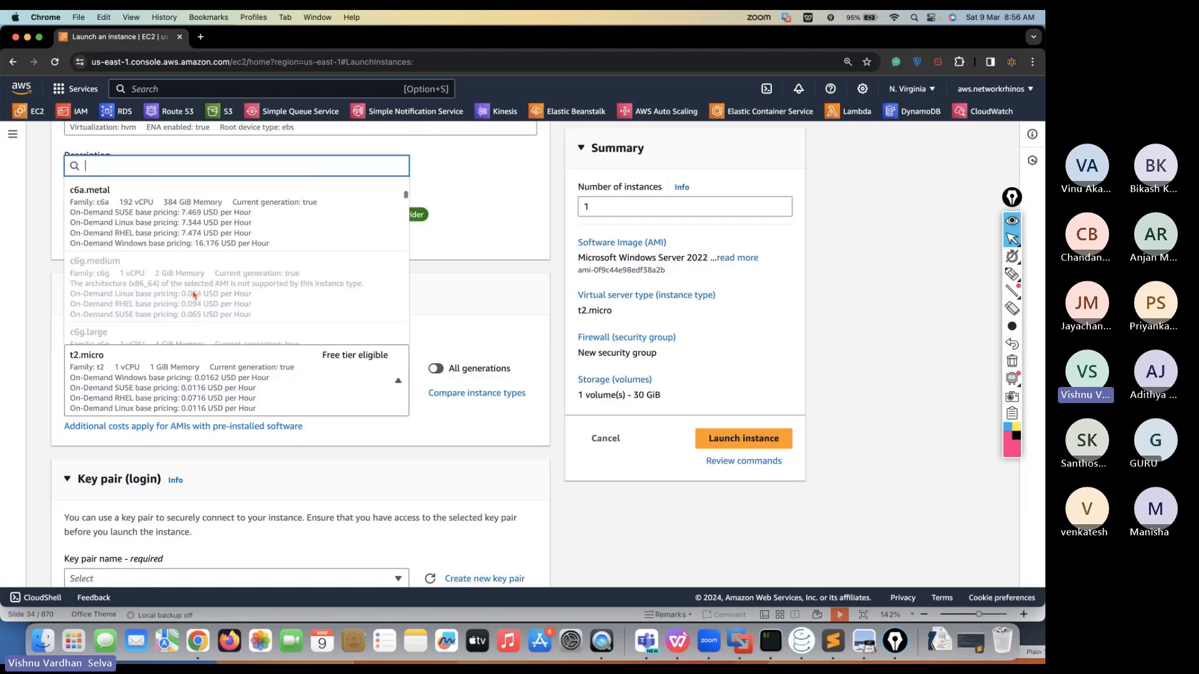
scroll(194, 295, down, 15)
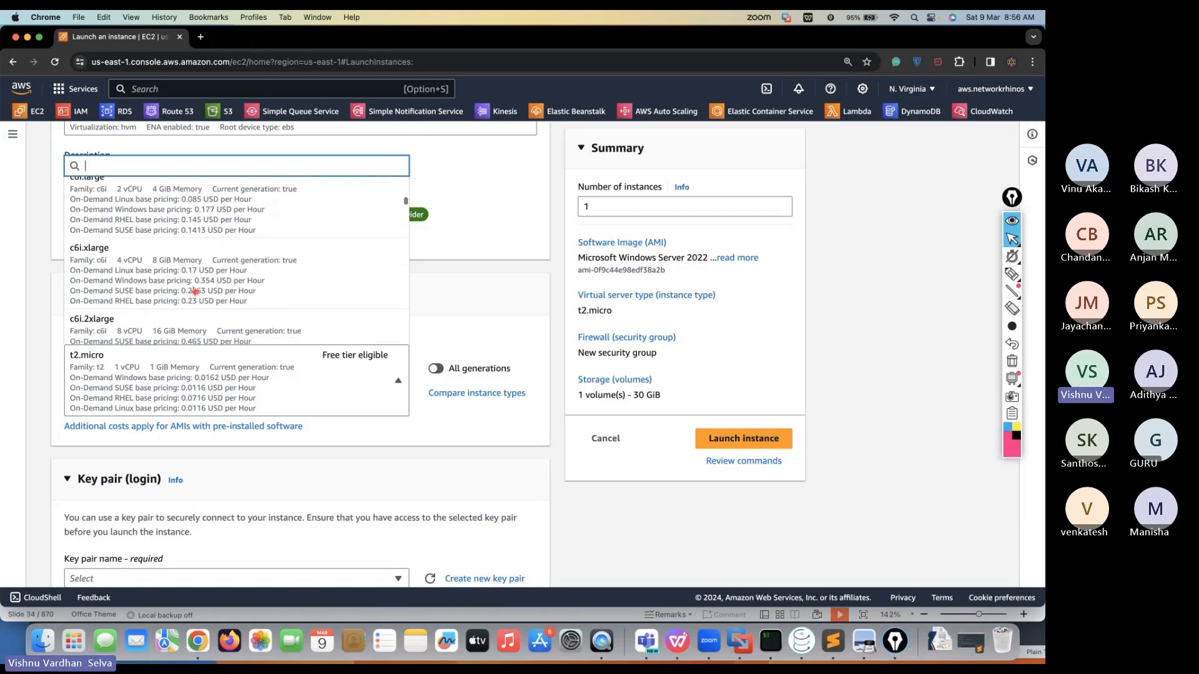
scroll(193, 288, down, 15)
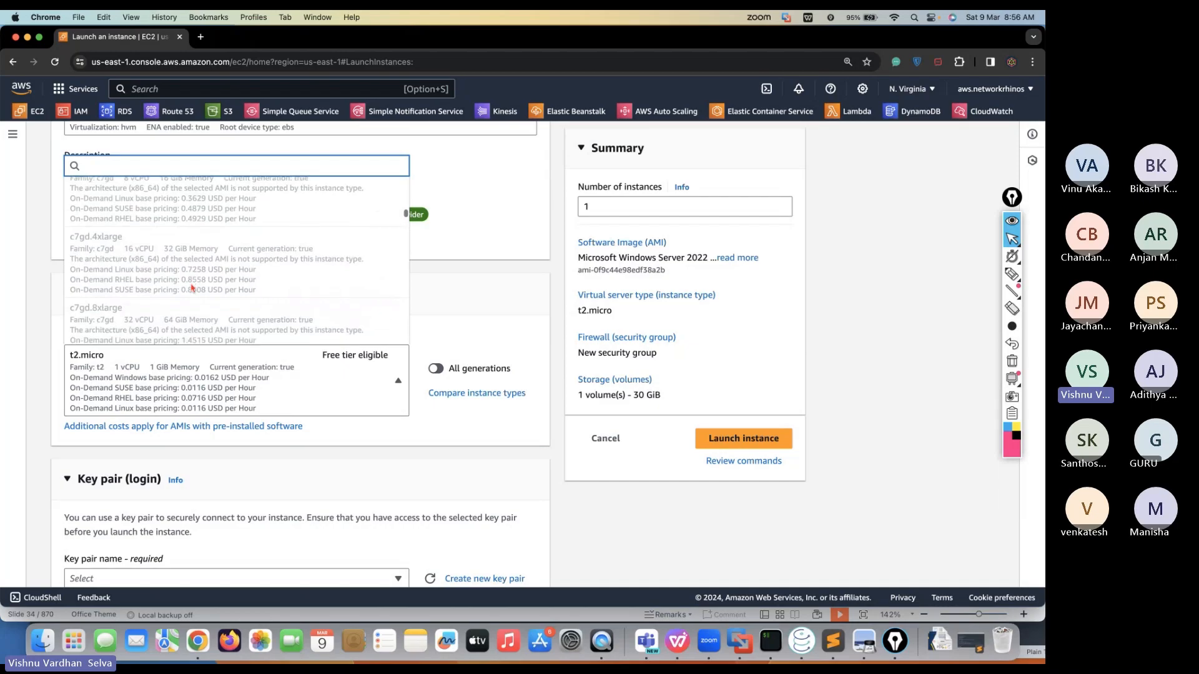
scroll(193, 288, down, 15)
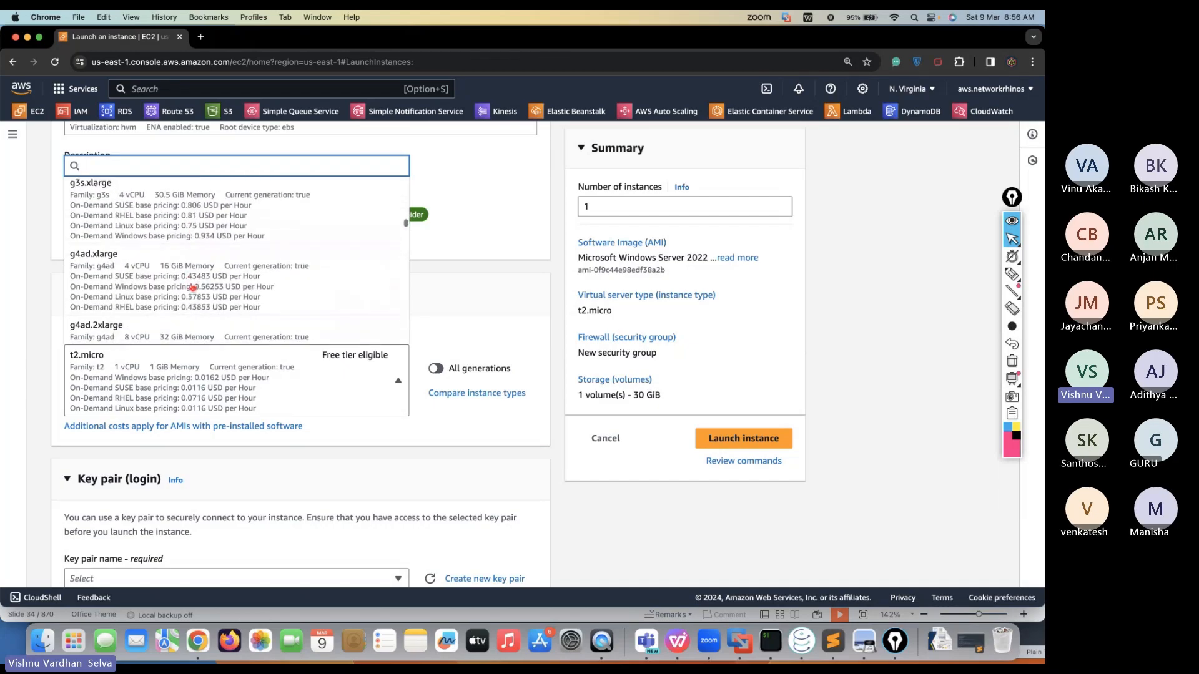
scroll(193, 287, up, 10)
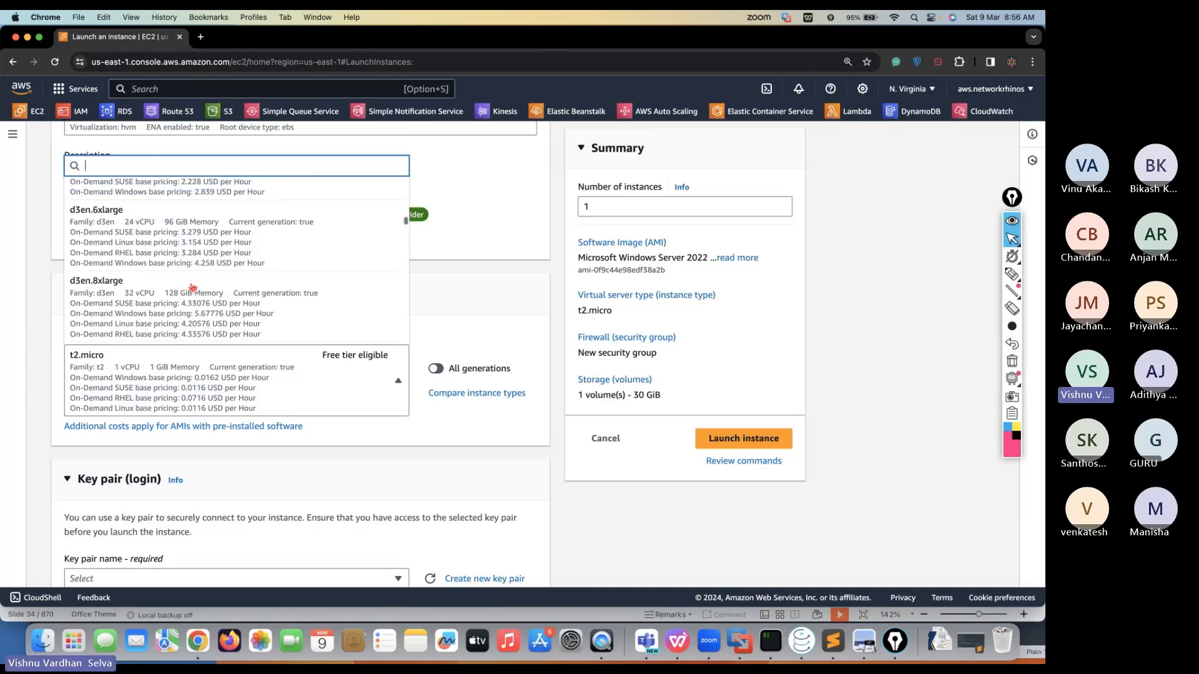
scroll(192, 287, up, 1)
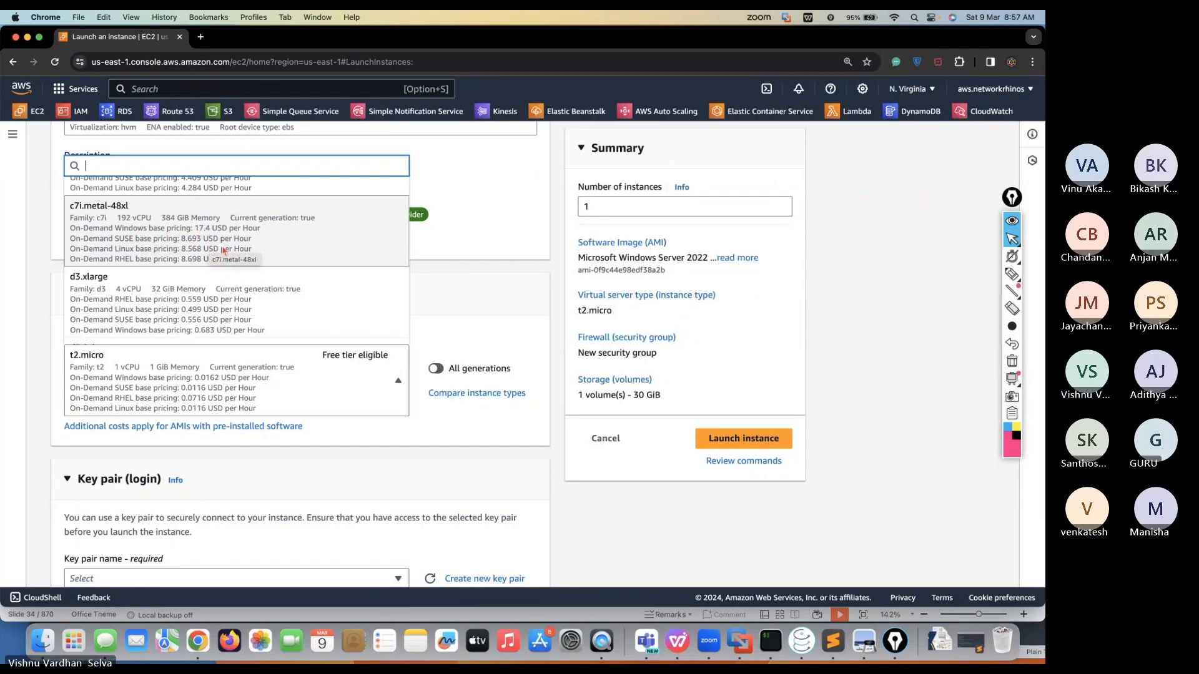
click(365, 351)
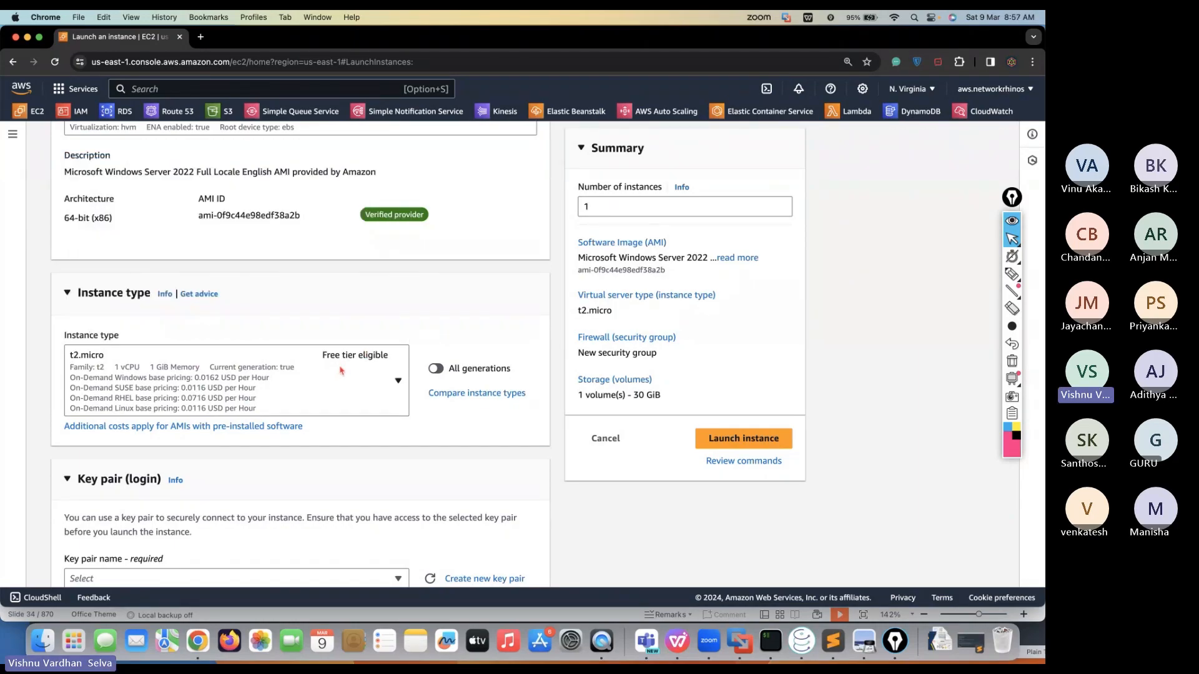
scroll(345, 367, down, 3)
scroll(346, 367, down, 1)
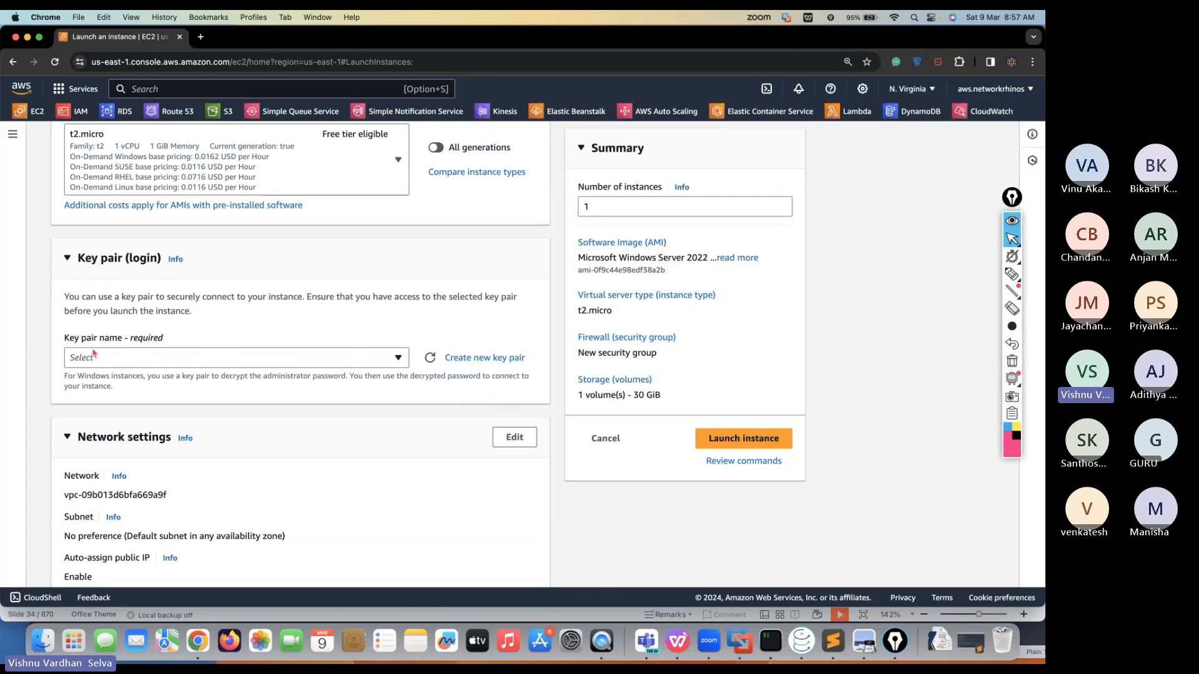
Start a new key pair named 'dummy key 1', toggling between .ppk and .pem formats
click(478, 359)
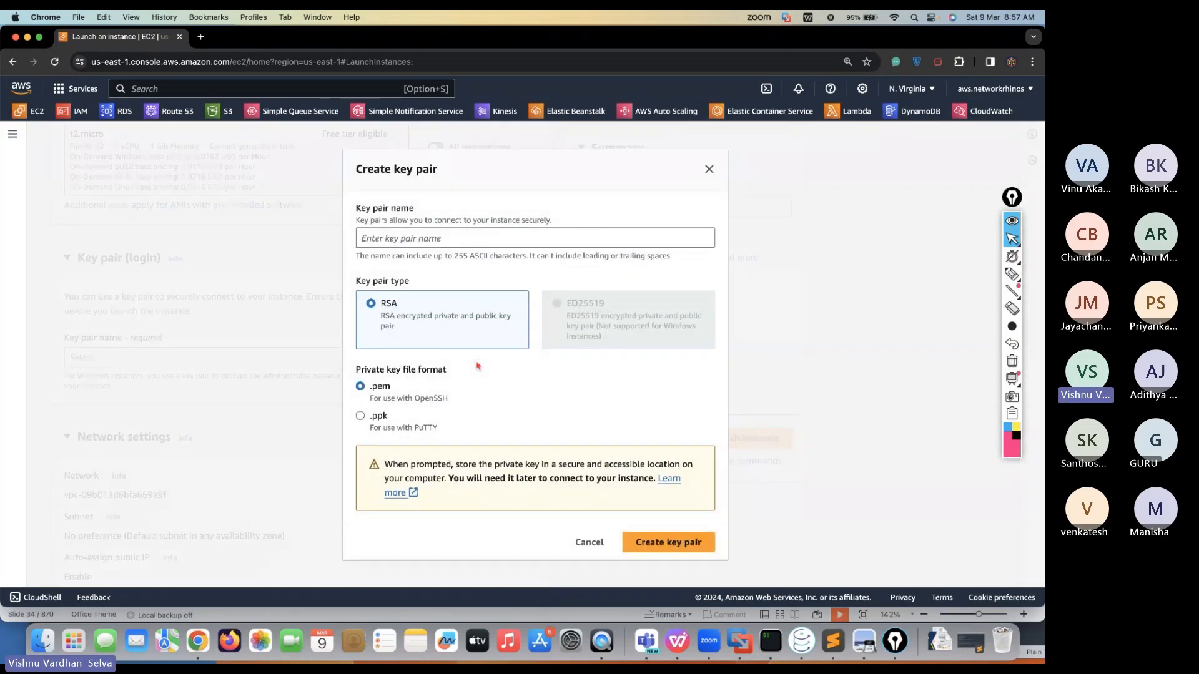
click(493, 245)
text(du)
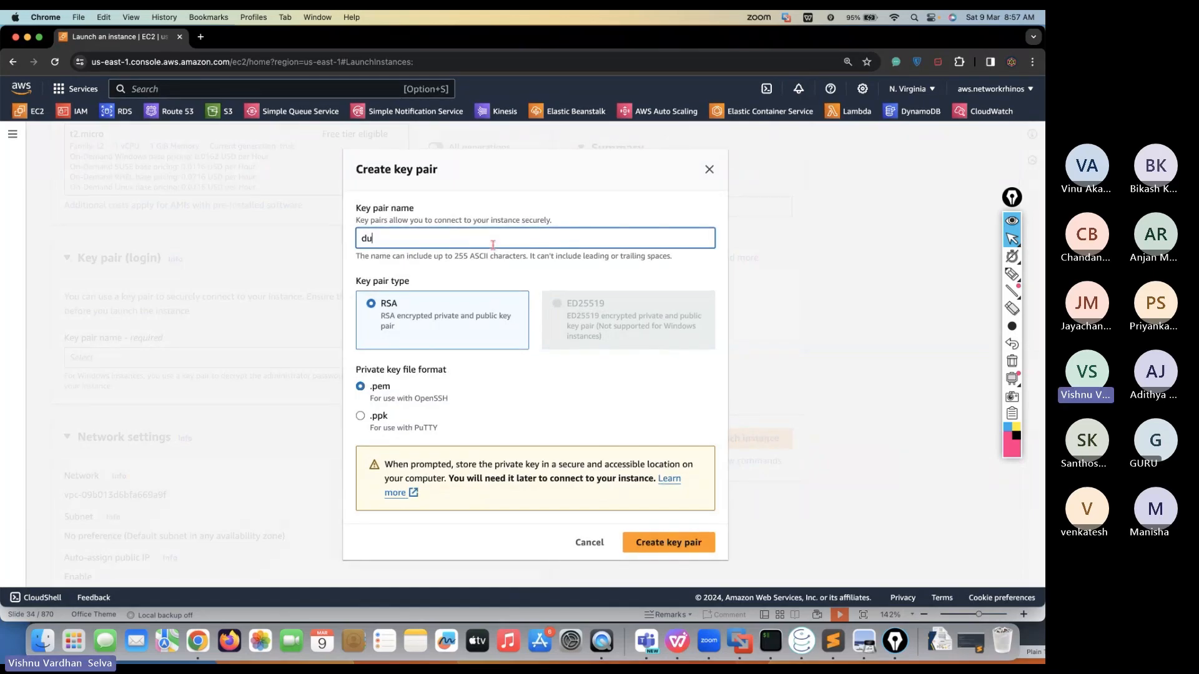
text(mmy key)
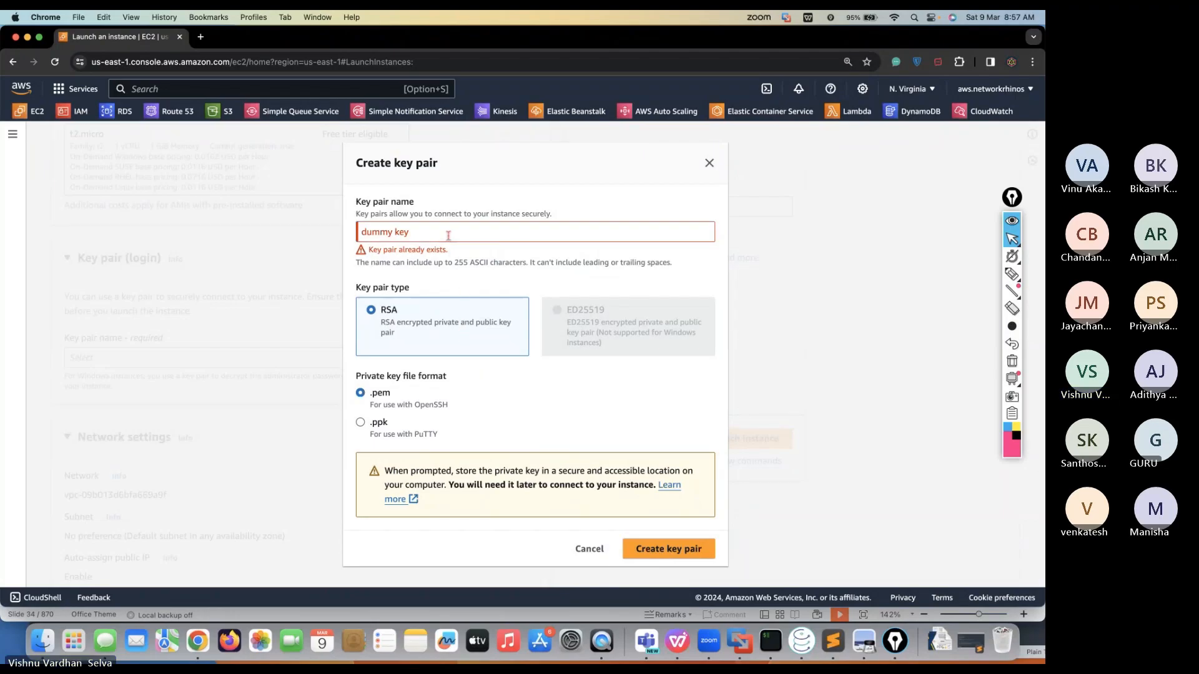
text( 1)
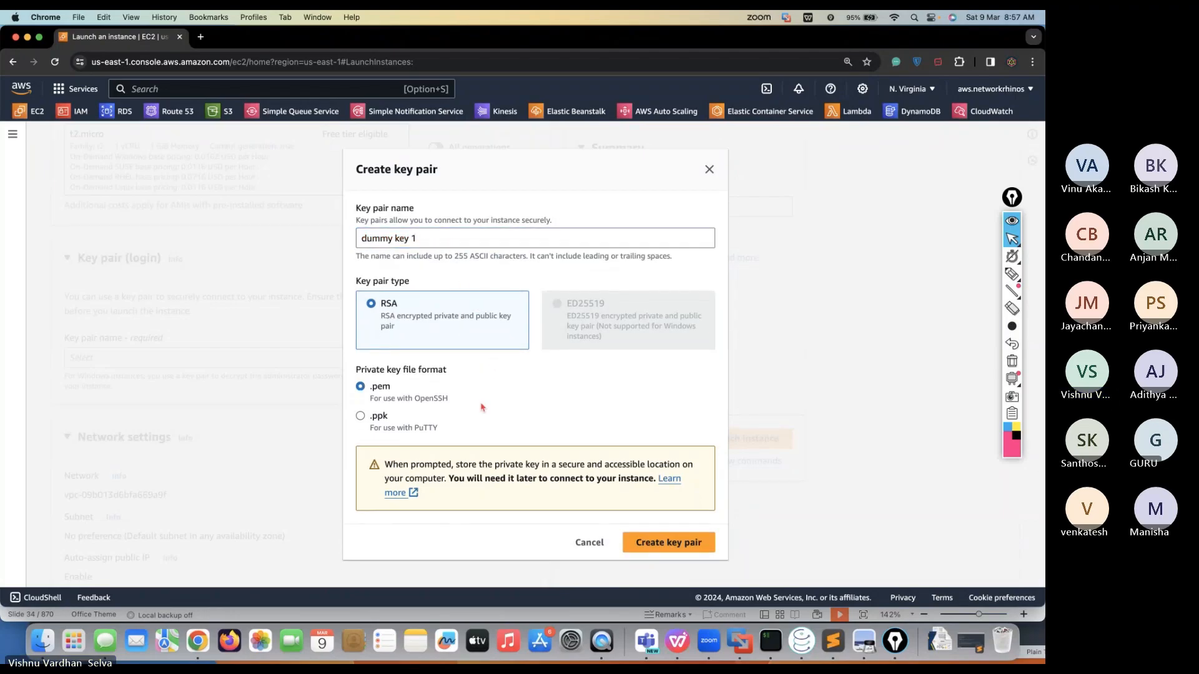
click(361, 417)
click(362, 387)
Rename it 'Network Rhinos Key', create the RSA .pem key pair, and save it to Downloads
click(426, 241)
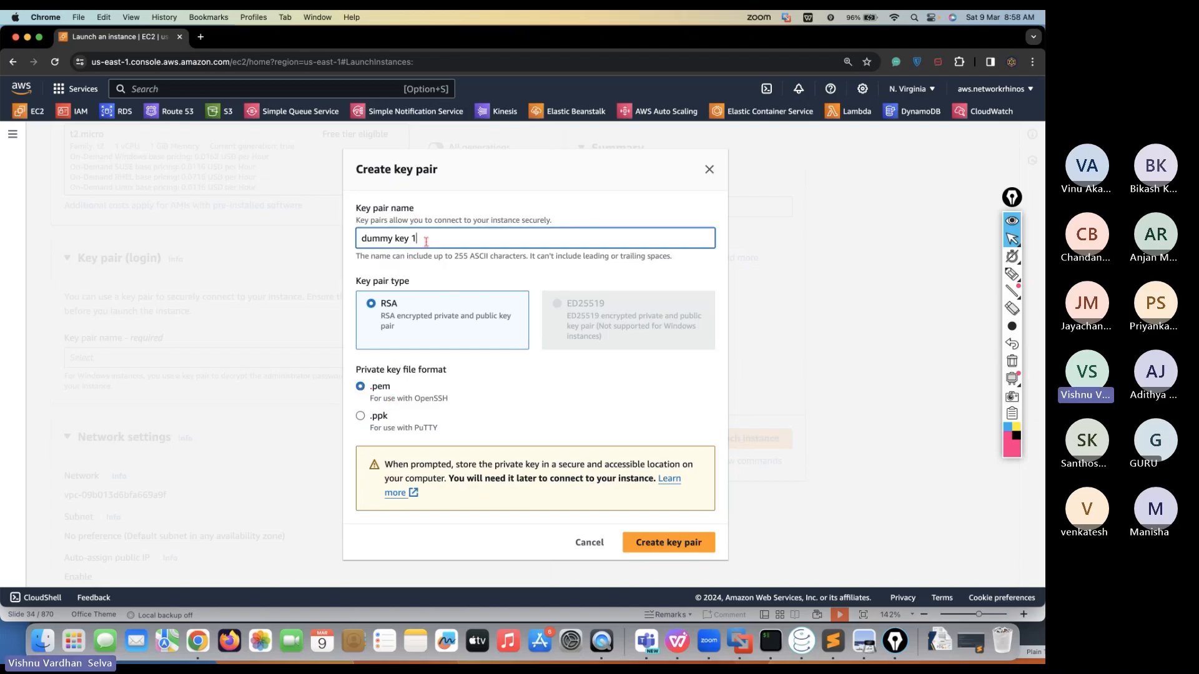
key(BackSpace)
key(BackSpace)
key(BackSpace)
key(BackSpace)
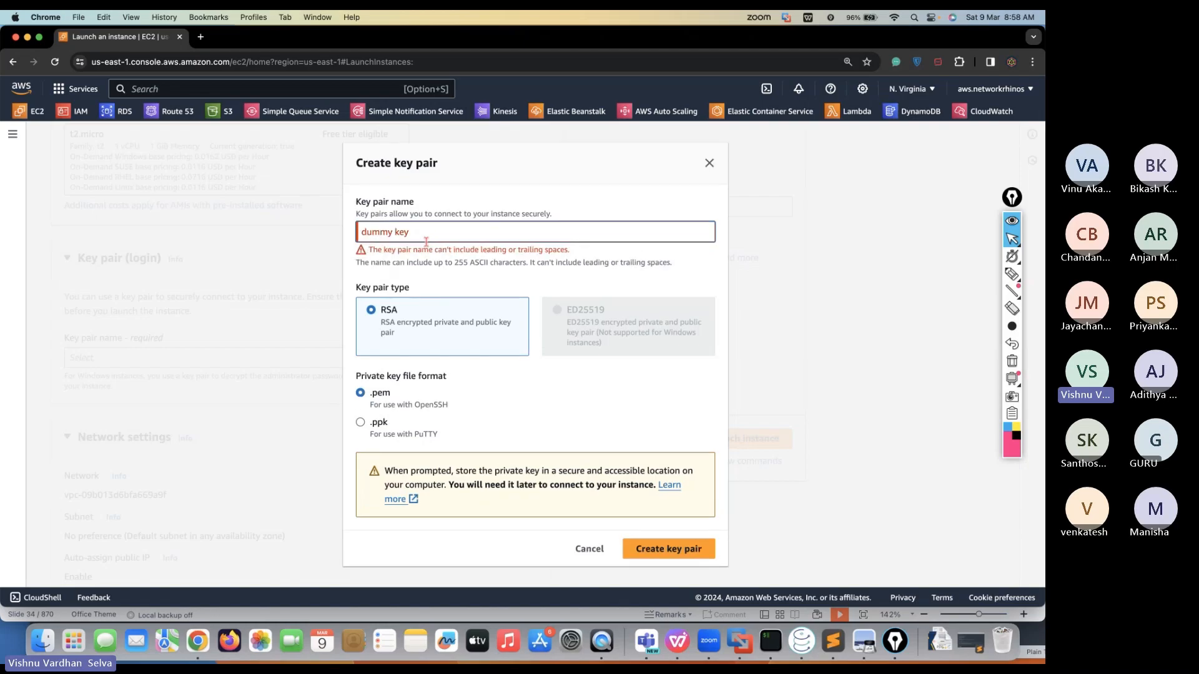
triple_click(405, 234)
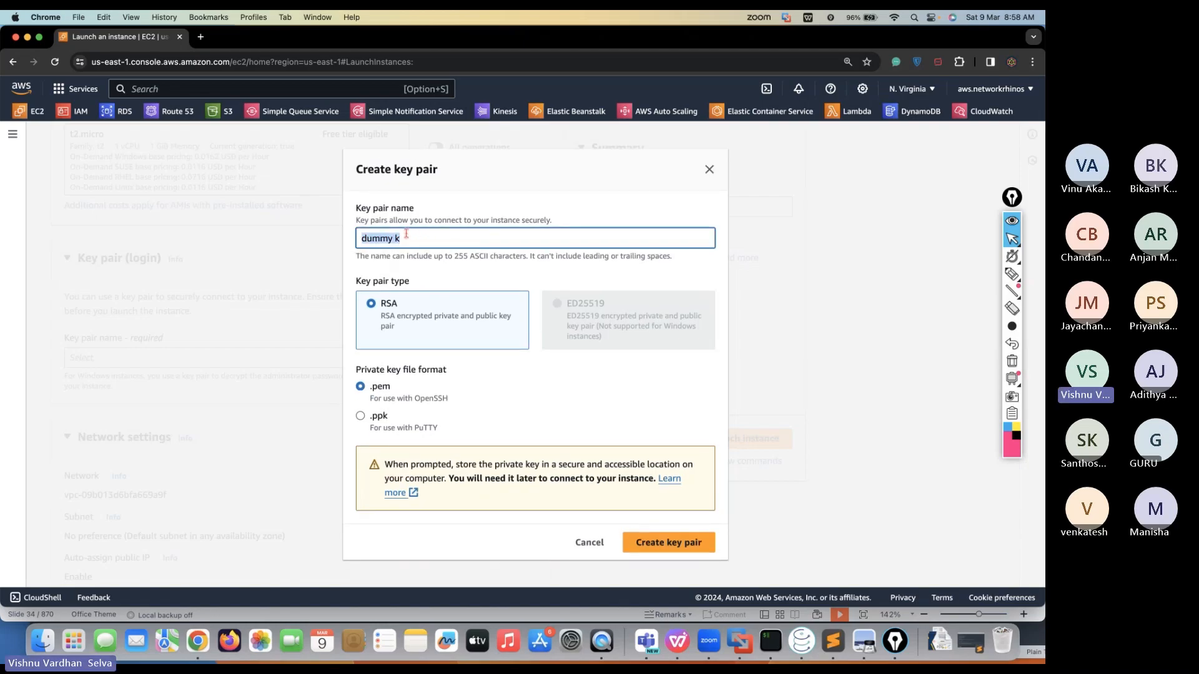
text(Network Rhinos Key)
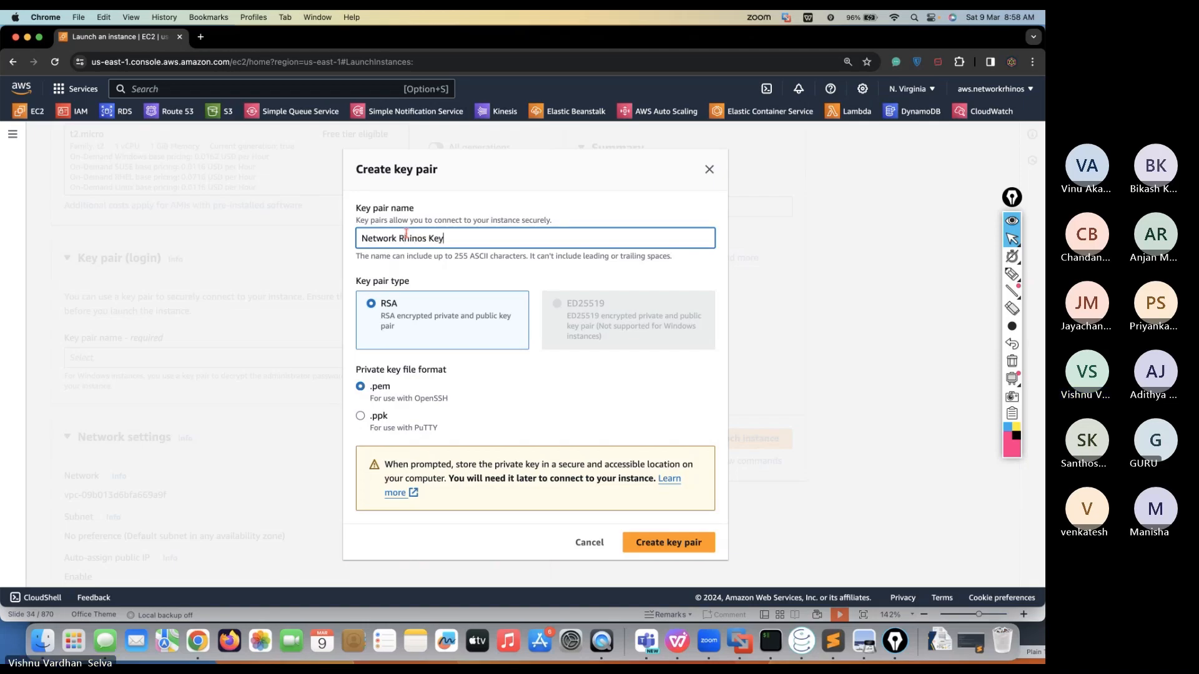
click(488, 412)
click(646, 543)
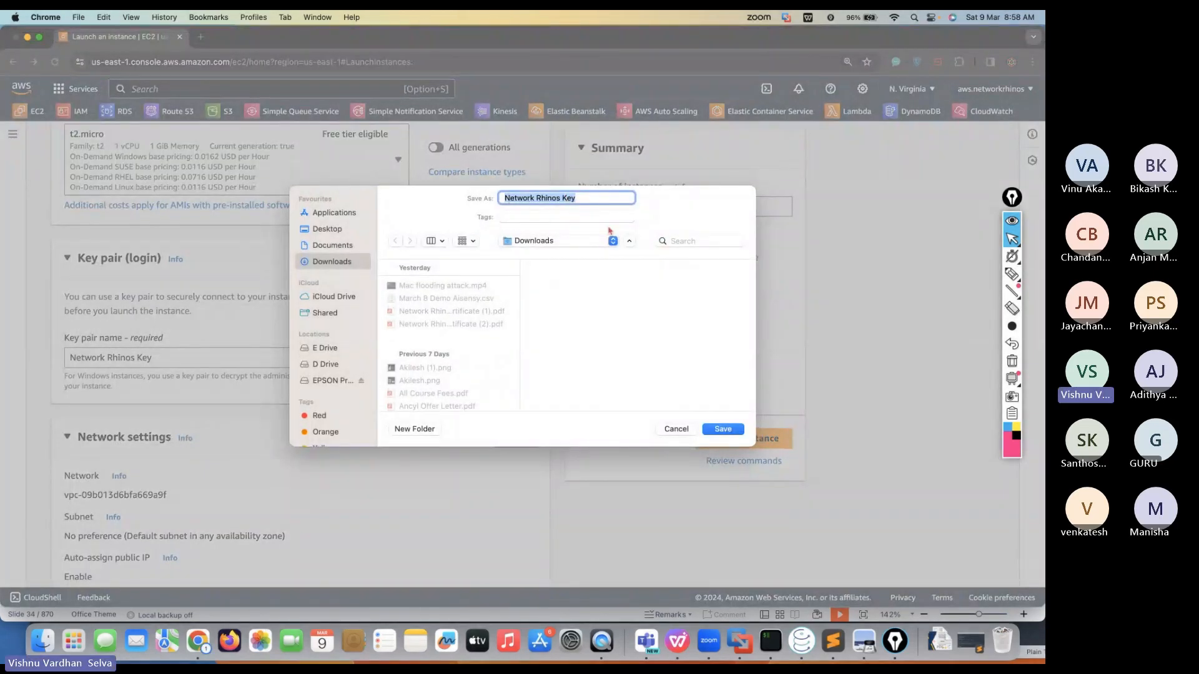
click(724, 430)
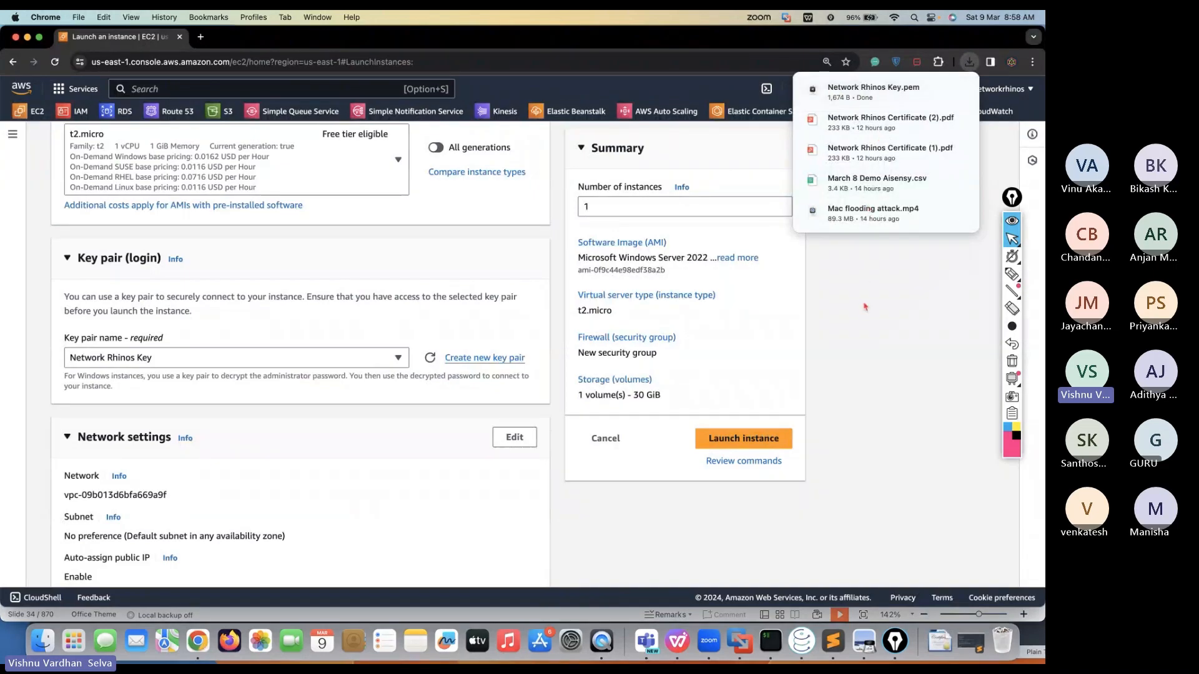
Tick the Firewall options allowing HTTPS and HTTP traffic from the internet alongside RDP
drag(64, 340, 110, 340)
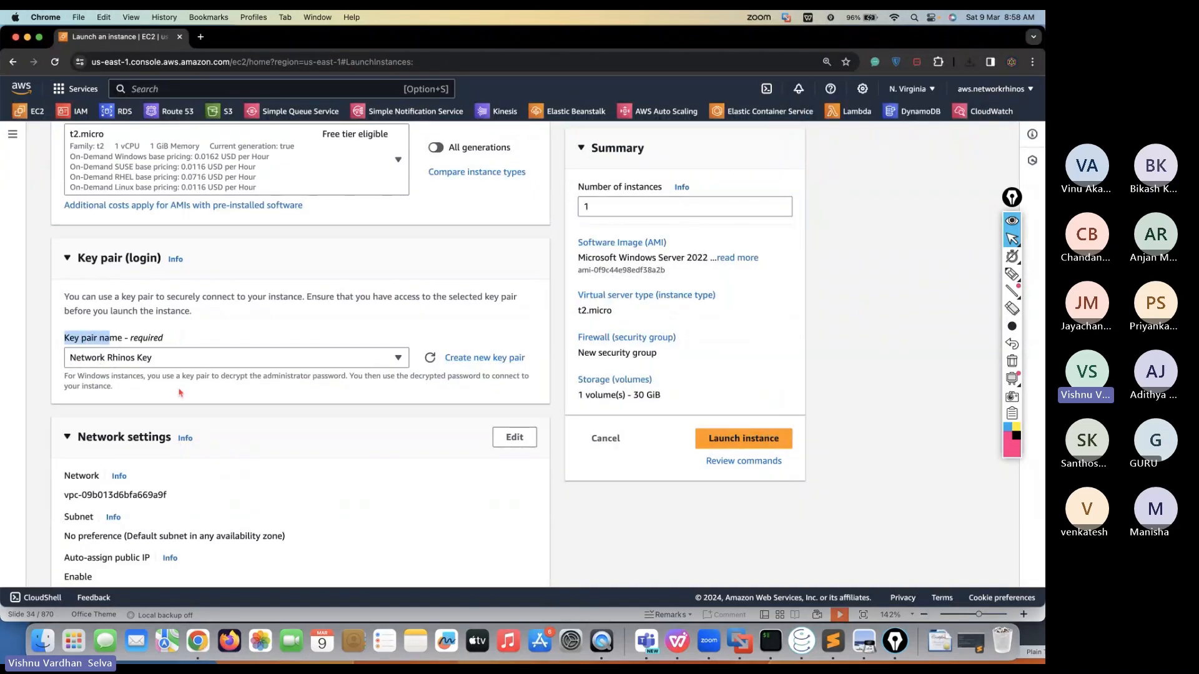
scroll(181, 392, down, 2)
scroll(180, 392, down, 2)
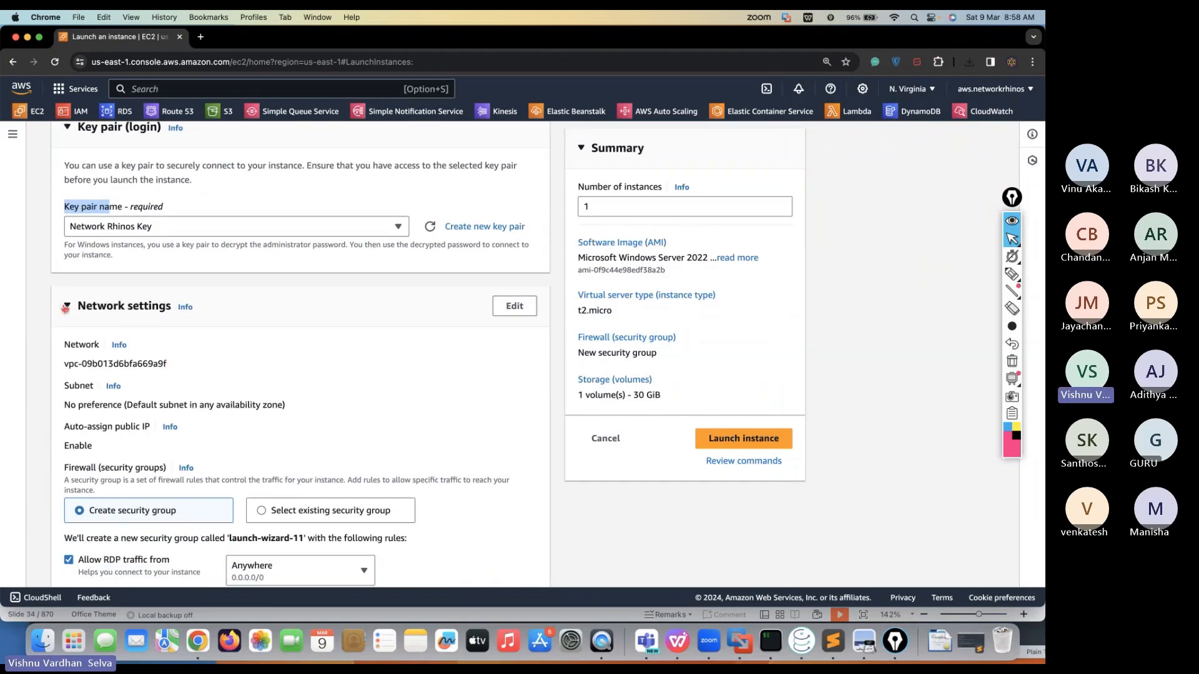
scroll(66, 308, down, 3)
scroll(75, 365, down, 1)
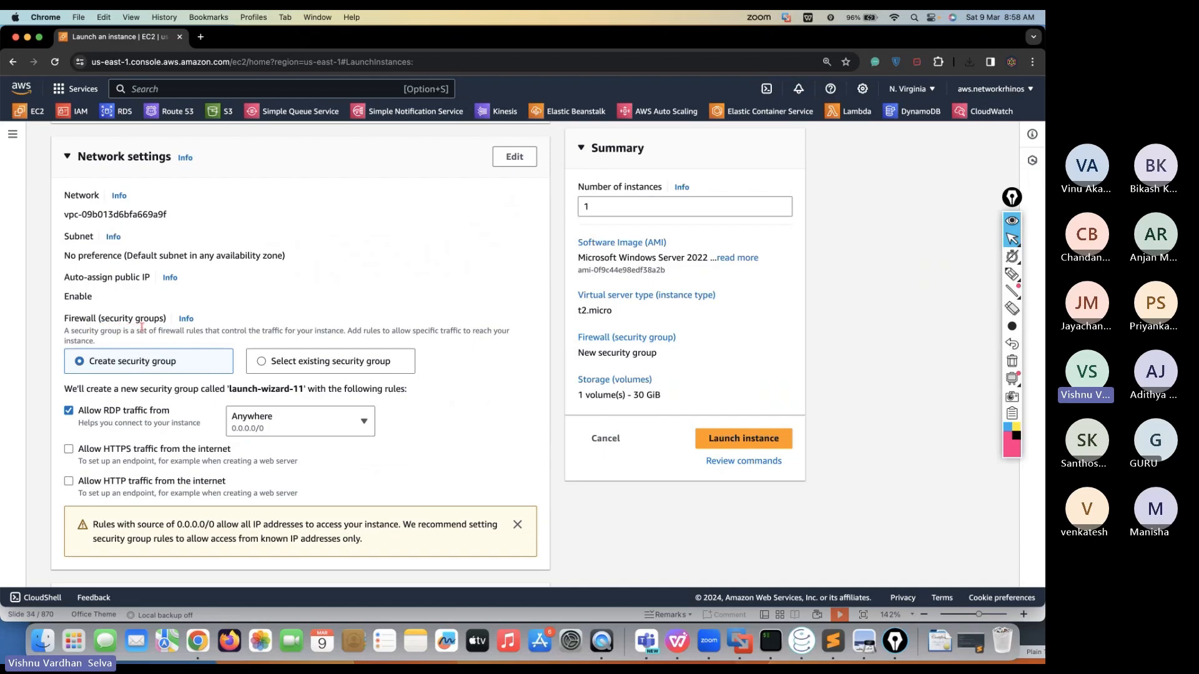
scroll(153, 354, down, 1)
scroll(151, 350, down, 3)
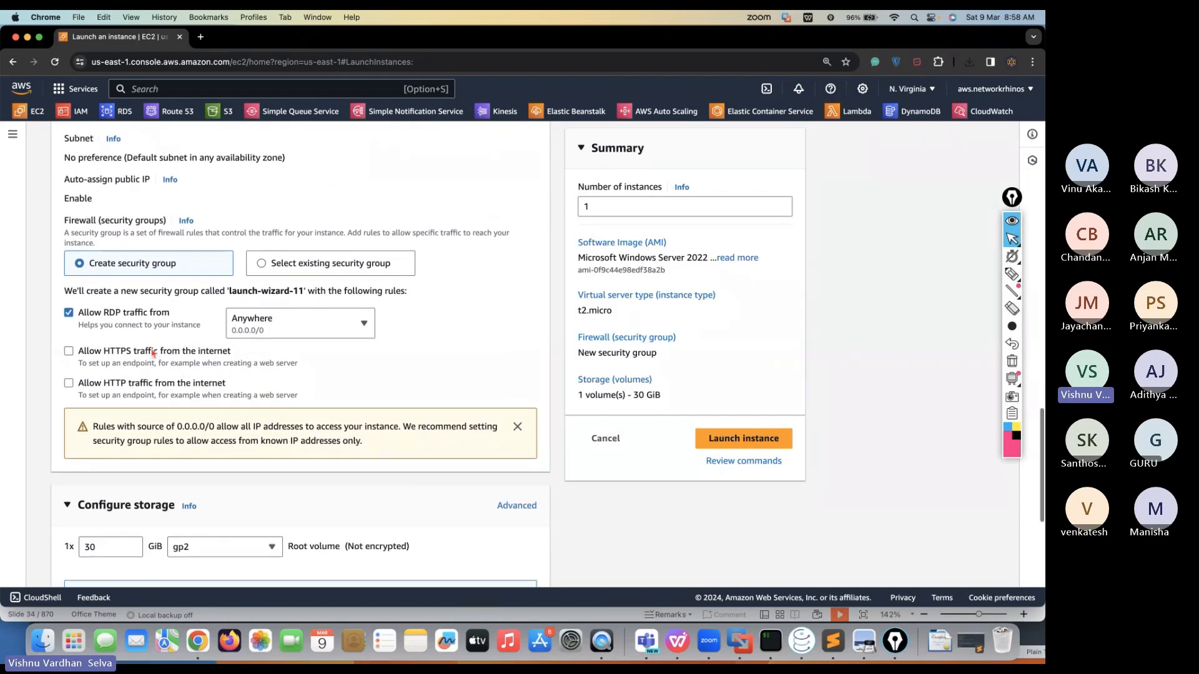
scroll(151, 348, up, 2)
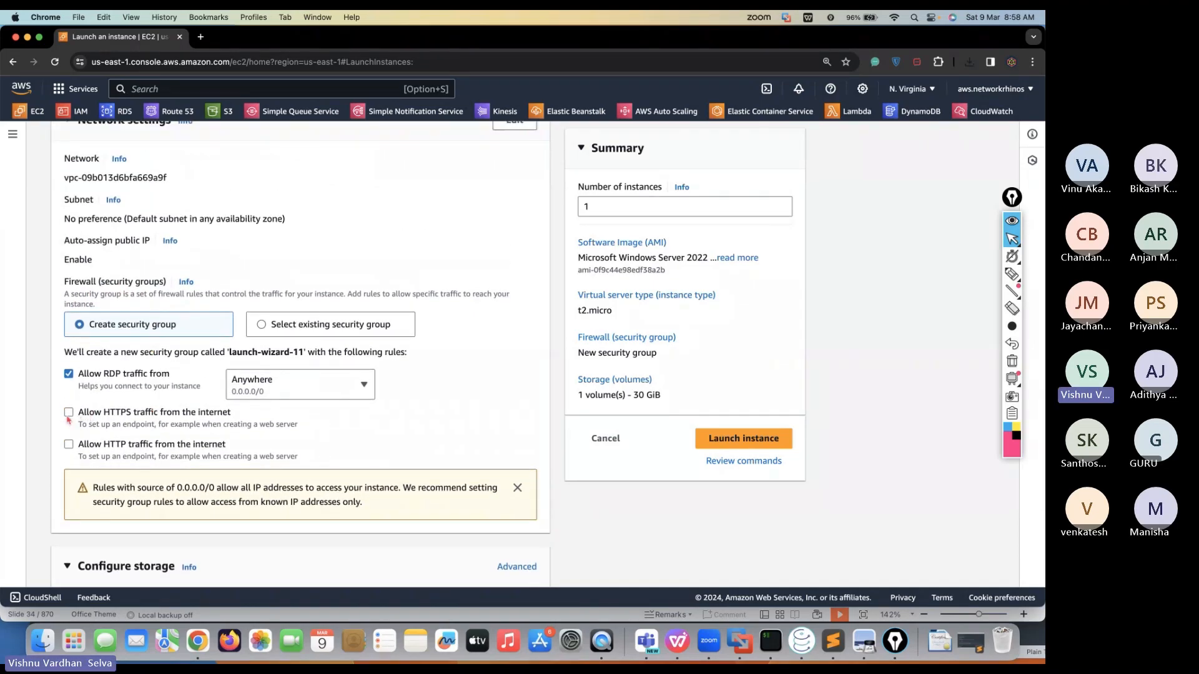
click(69, 414)
click(68, 445)
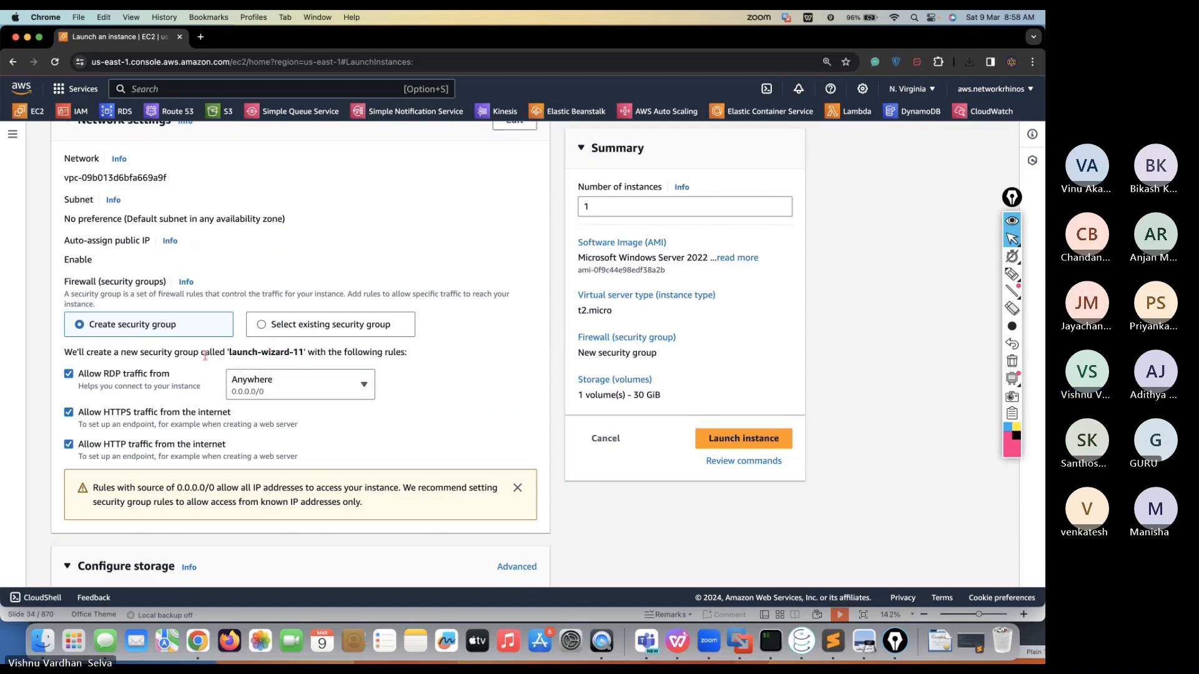
scroll(173, 490, down, 3)
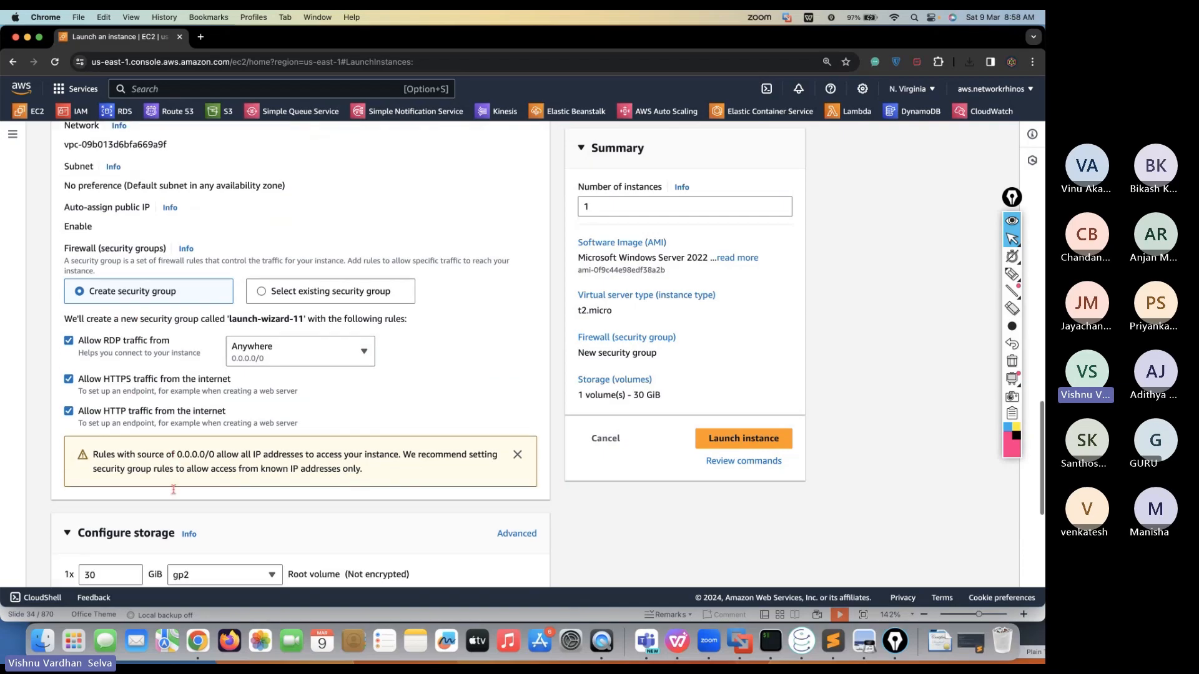
scroll(174, 494, down, 1)
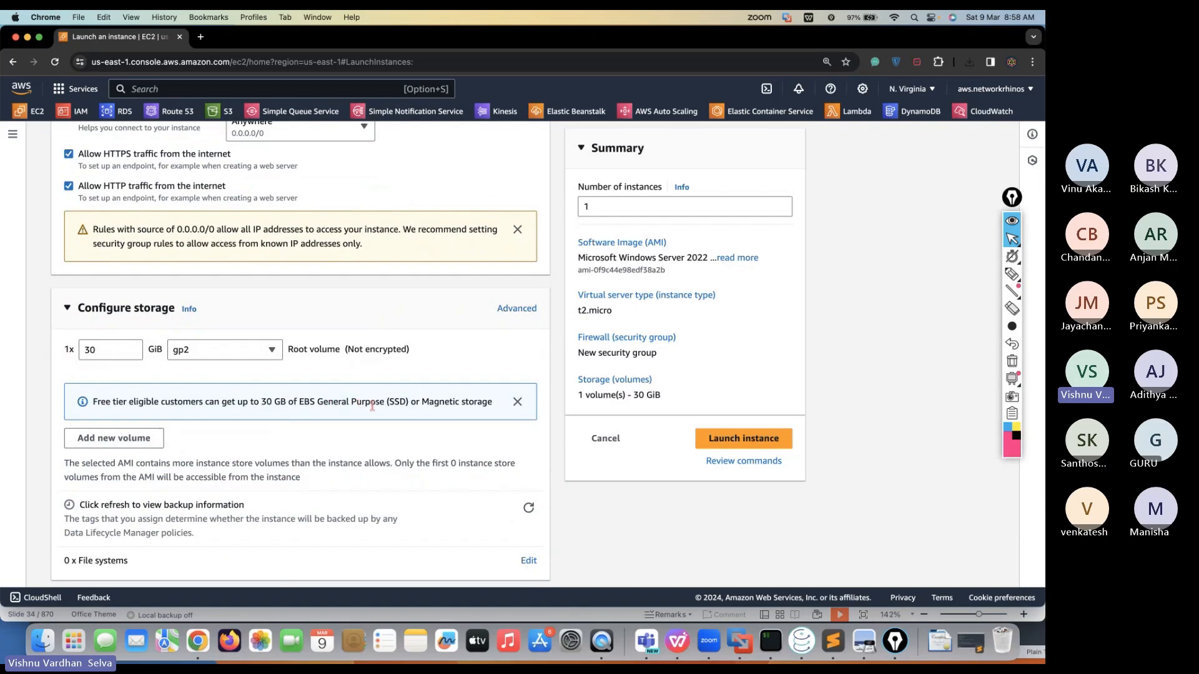
click(108, 342)
text(0000)
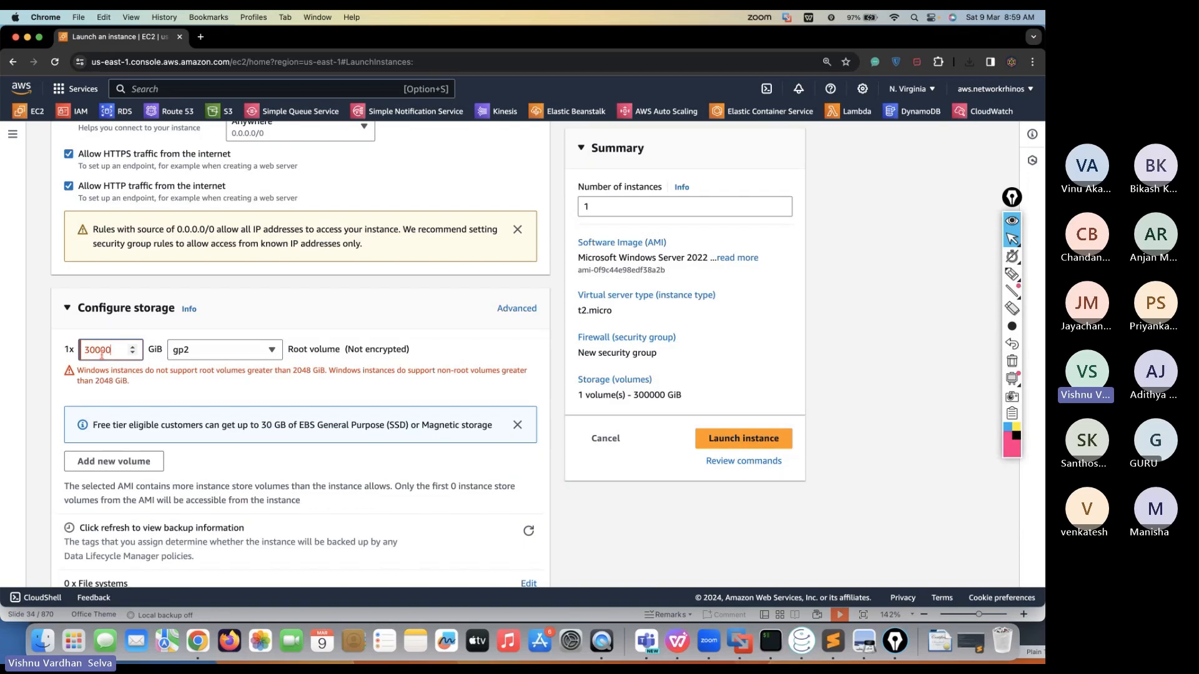
key(BackSpace)
key(BackSpace)
key(BackSpace)
key(BackSpace)
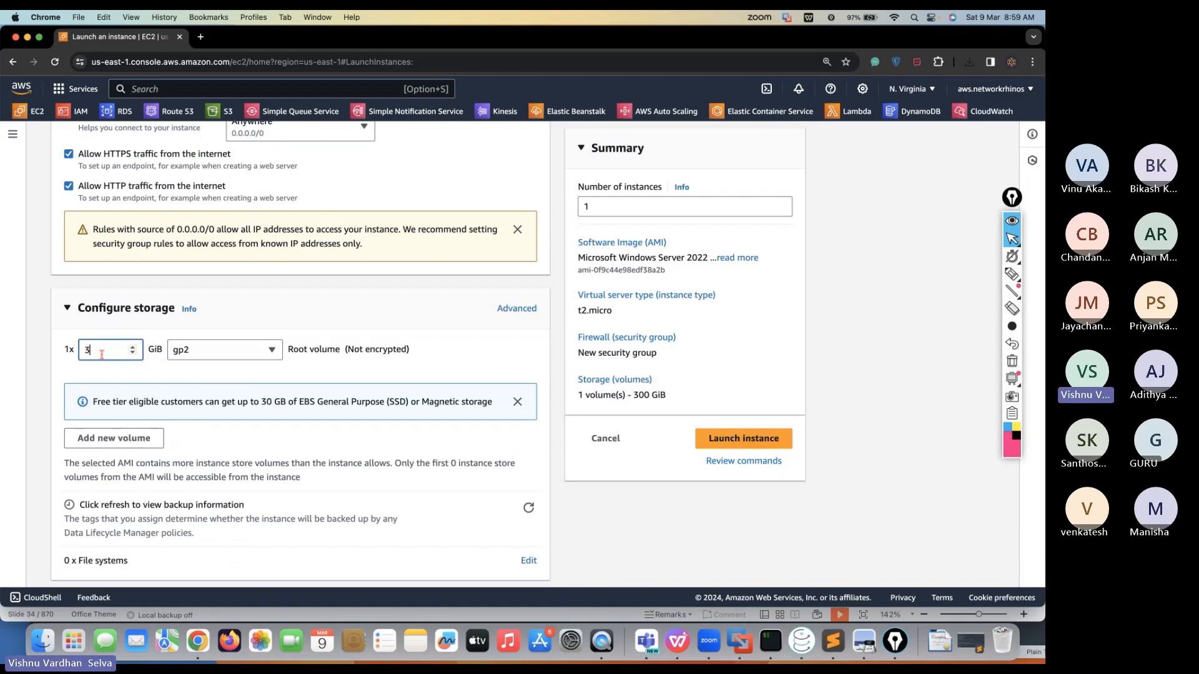
text(2000)
key(BackSpace)
key(BackSpace)
key(BackSpace)
key(BackSpace)
text(30)
scroll(197, 436, down, 2)
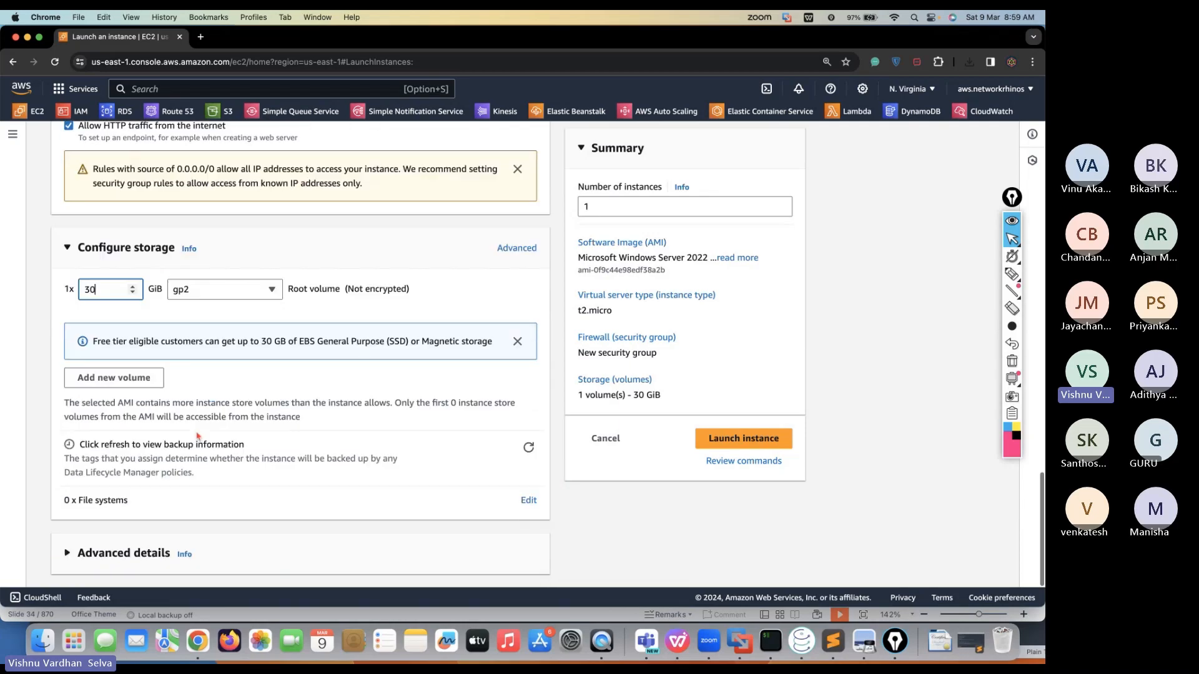
click(529, 514)
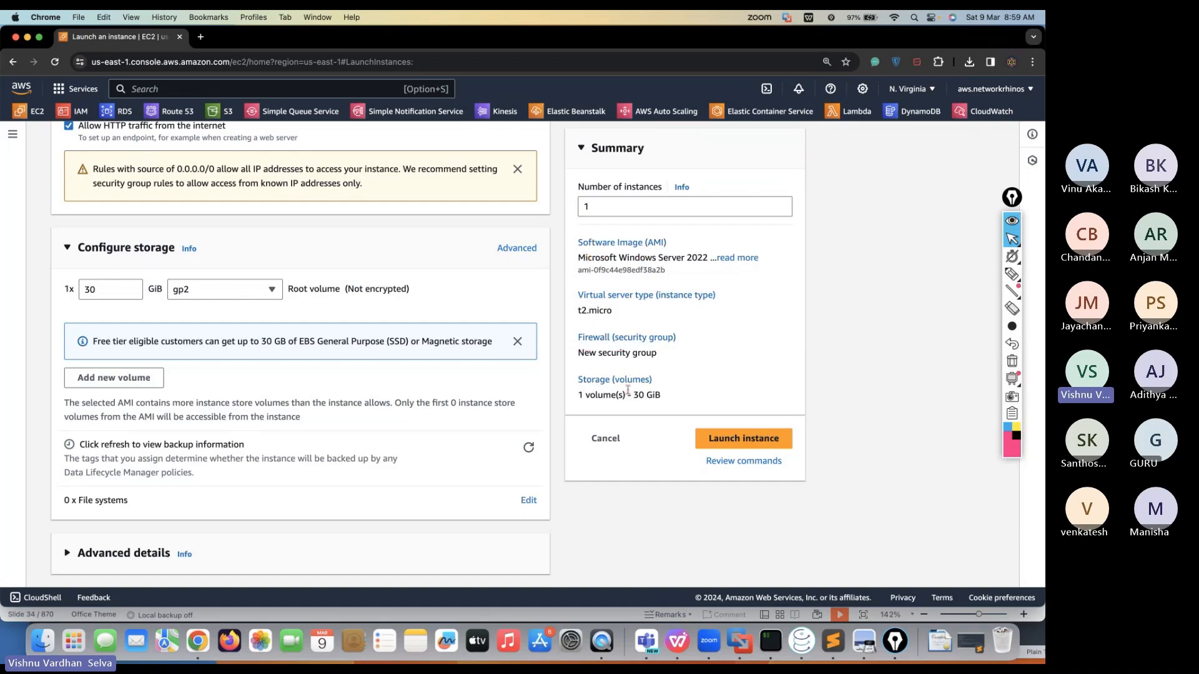
click(633, 209)
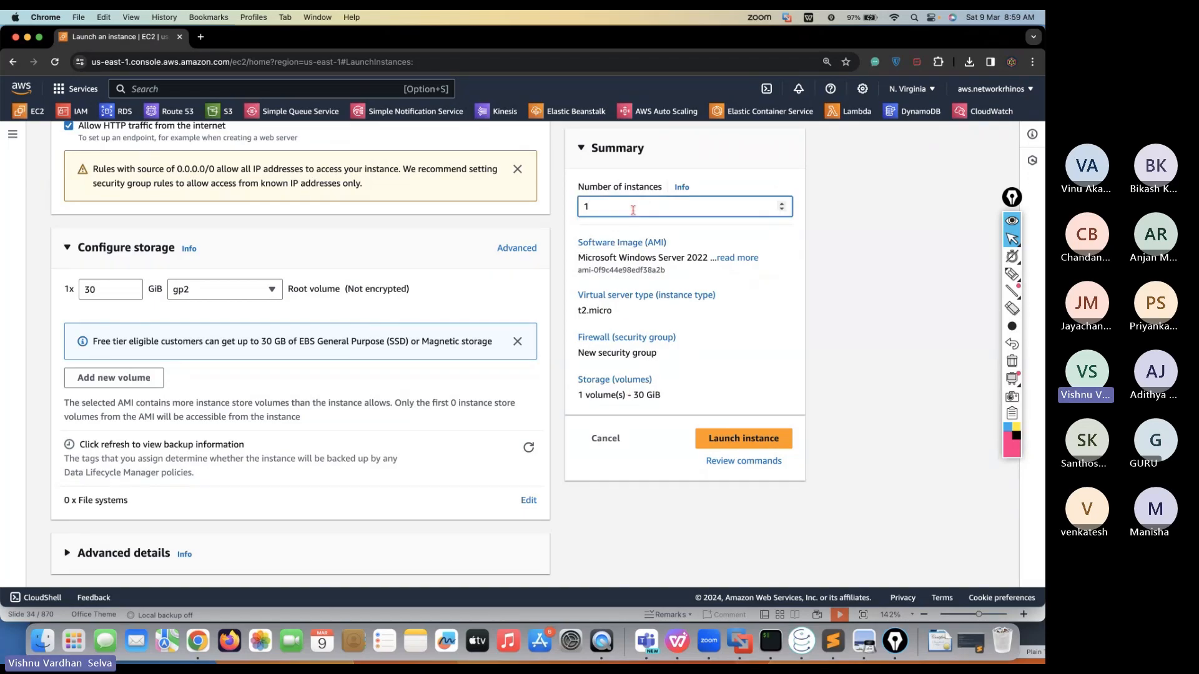
key(BackSpace)
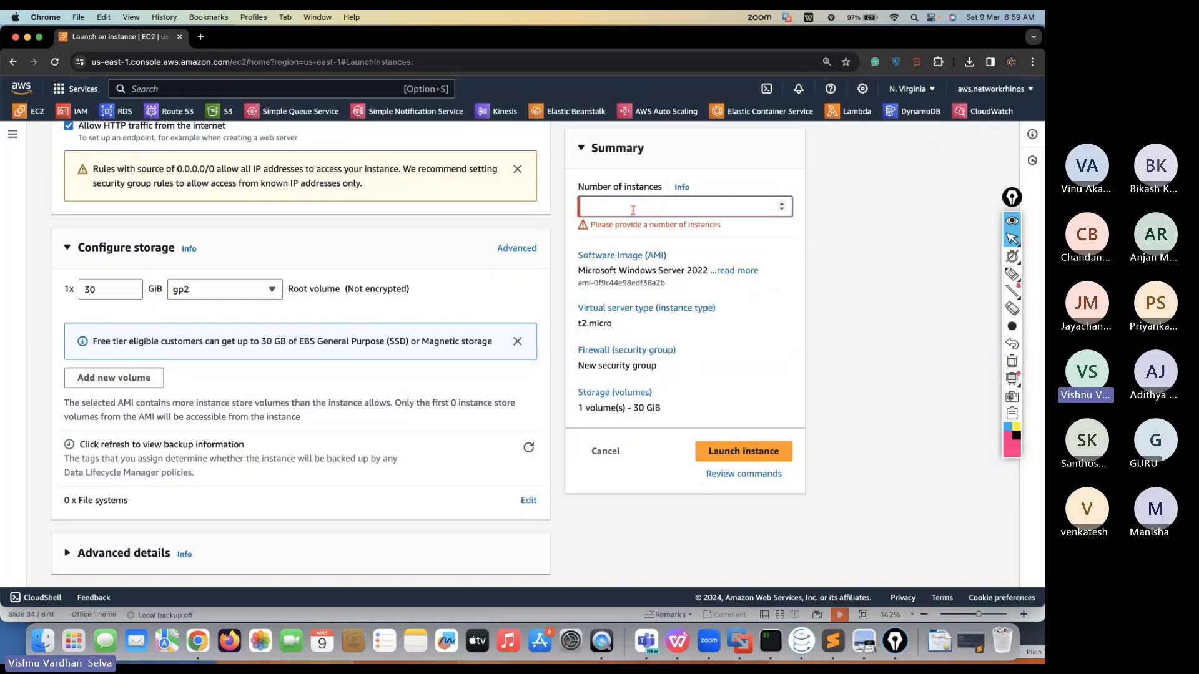
text(100)
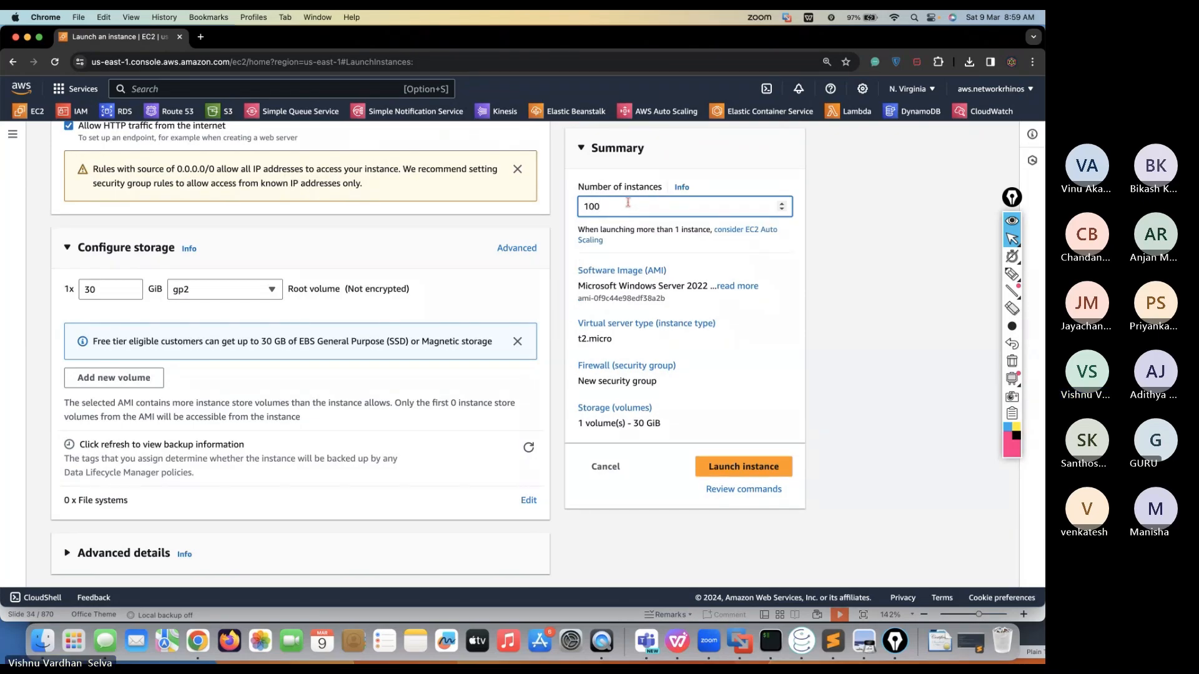
key(BackSpace)
key(BackSpace)
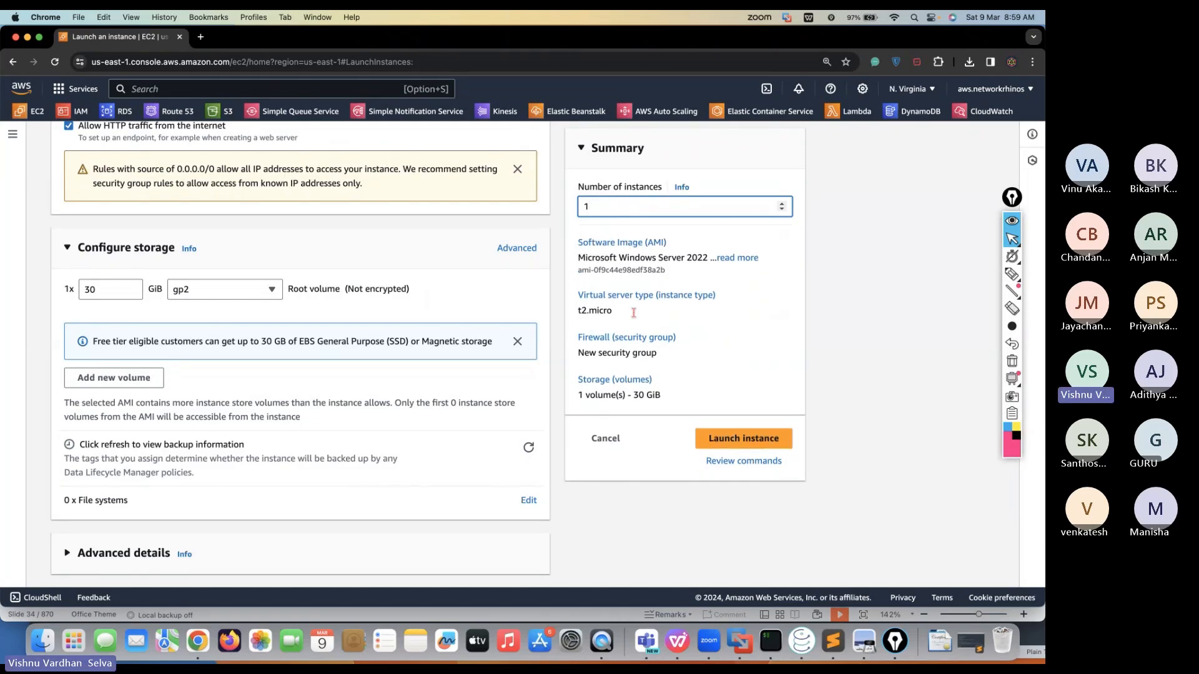
scroll(674, 386, up, 1)
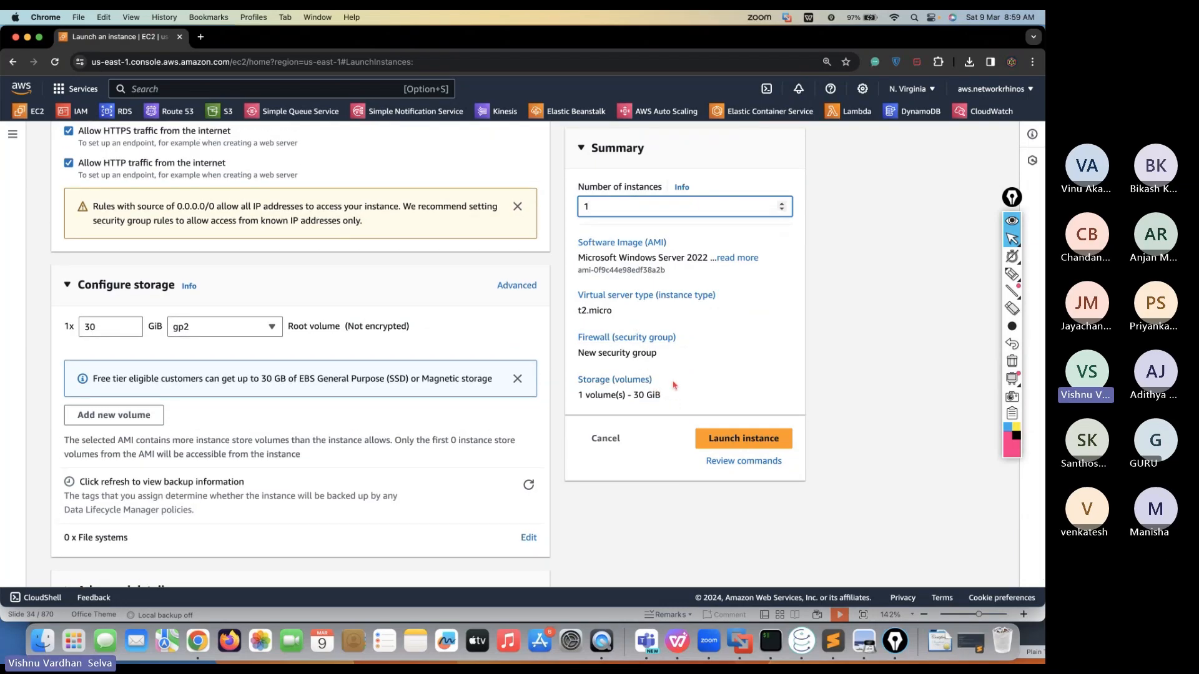
scroll(675, 385, down, 1)
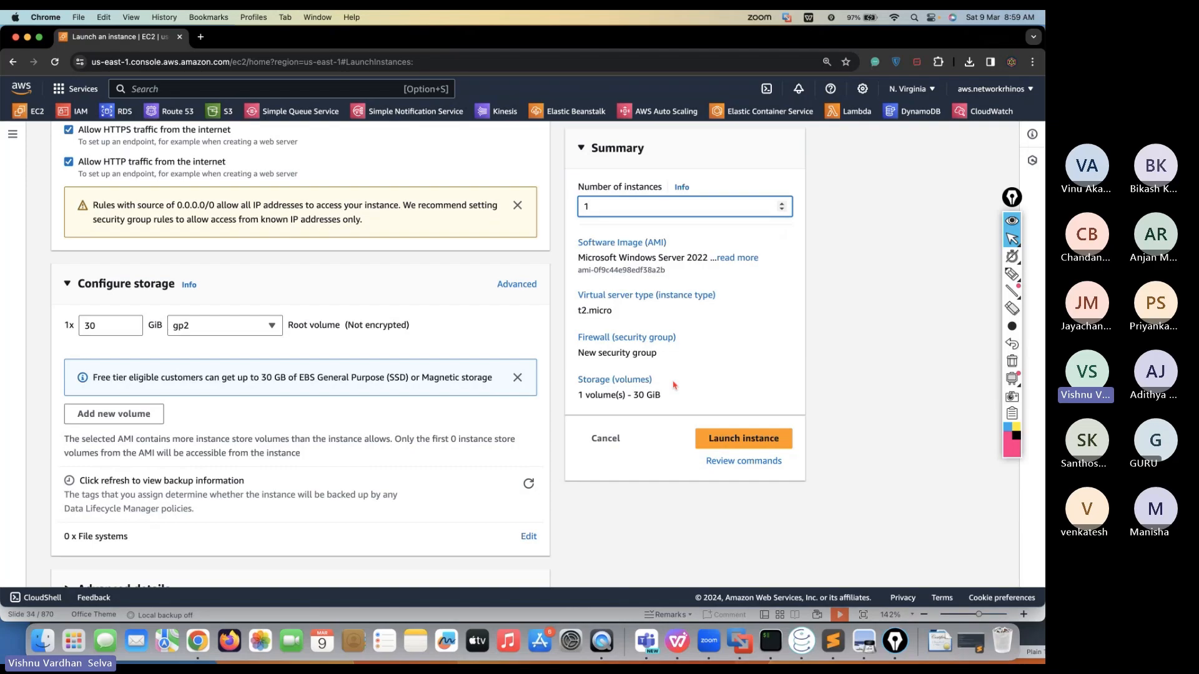
scroll(674, 386, up, 10)
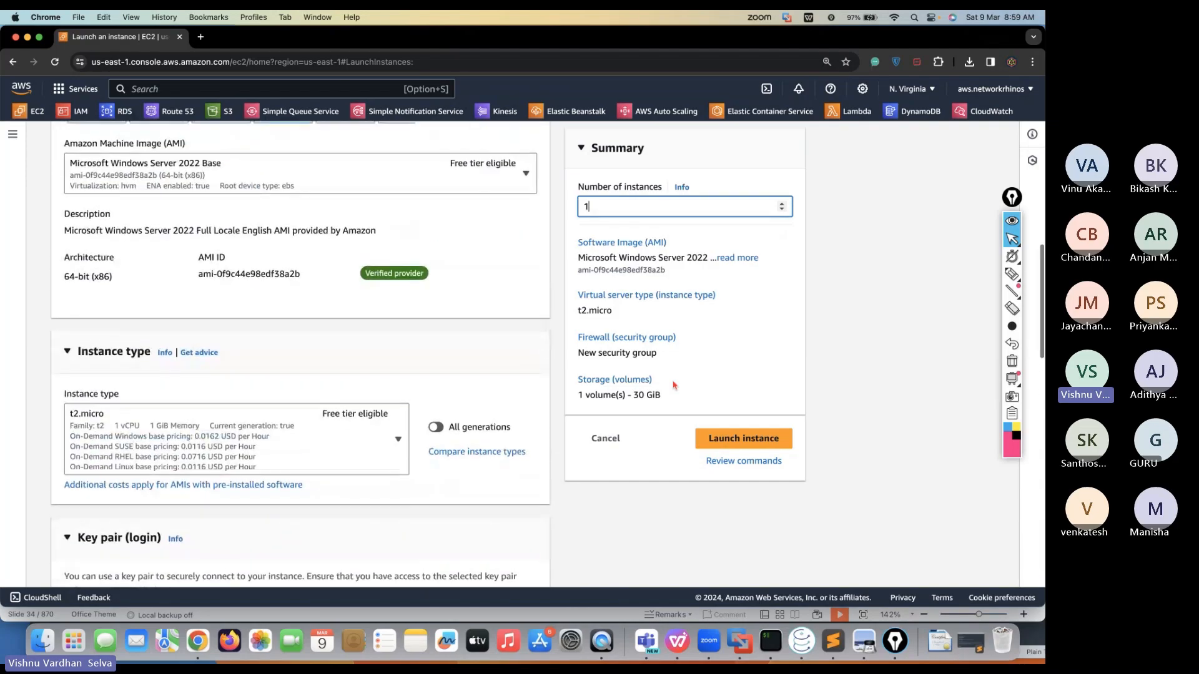
scroll(674, 385, up, 8)
scroll(373, 403, down, 4)
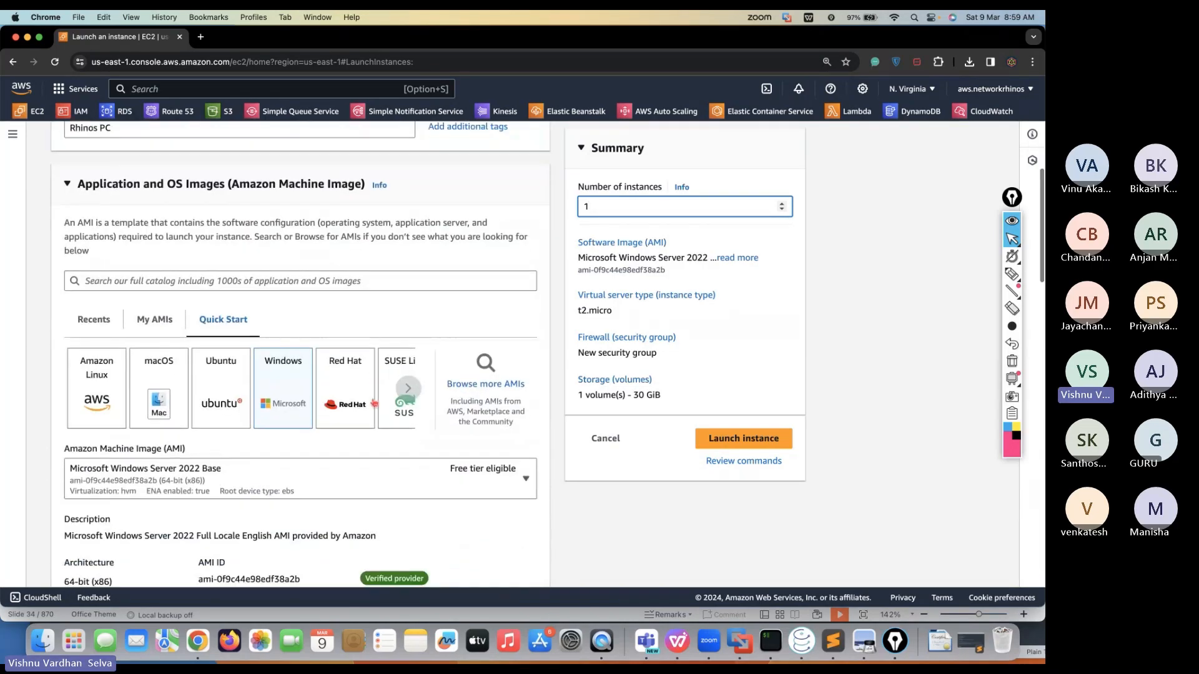
scroll(373, 403, down, 3)
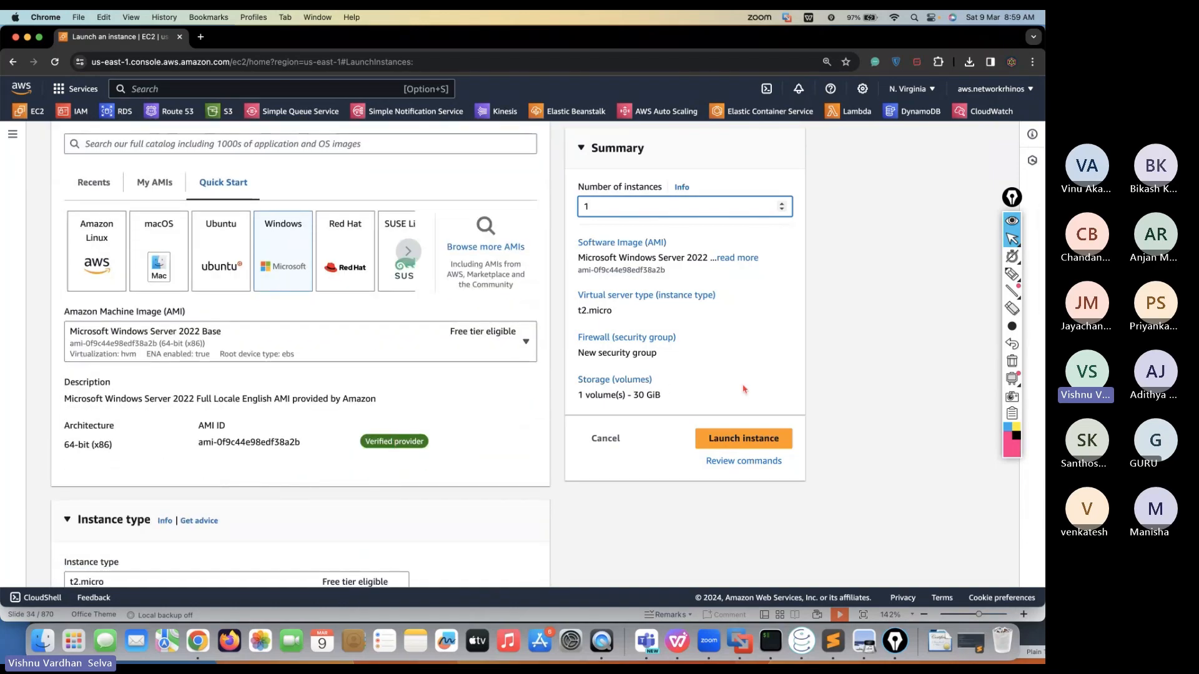
Launch the Windows Server 2022 Base t2.micro instance with 30 GiB storage
click(718, 437)
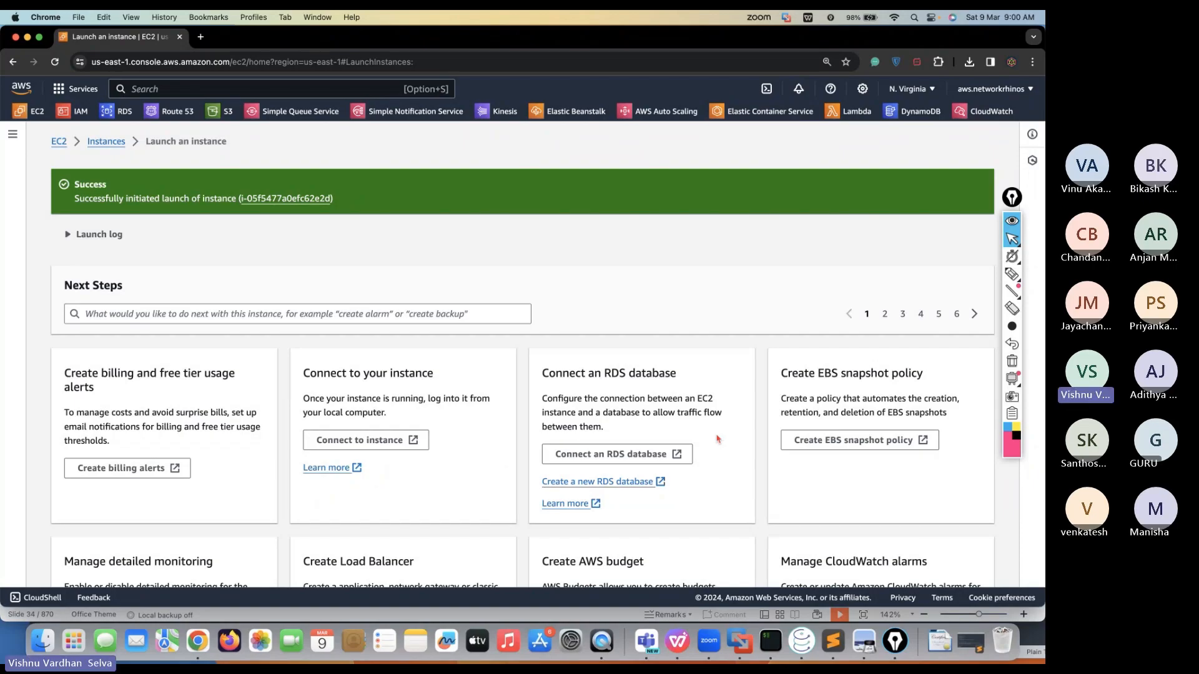
Go to the Instances list and select Rhinos PC to show its details
click(114, 142)
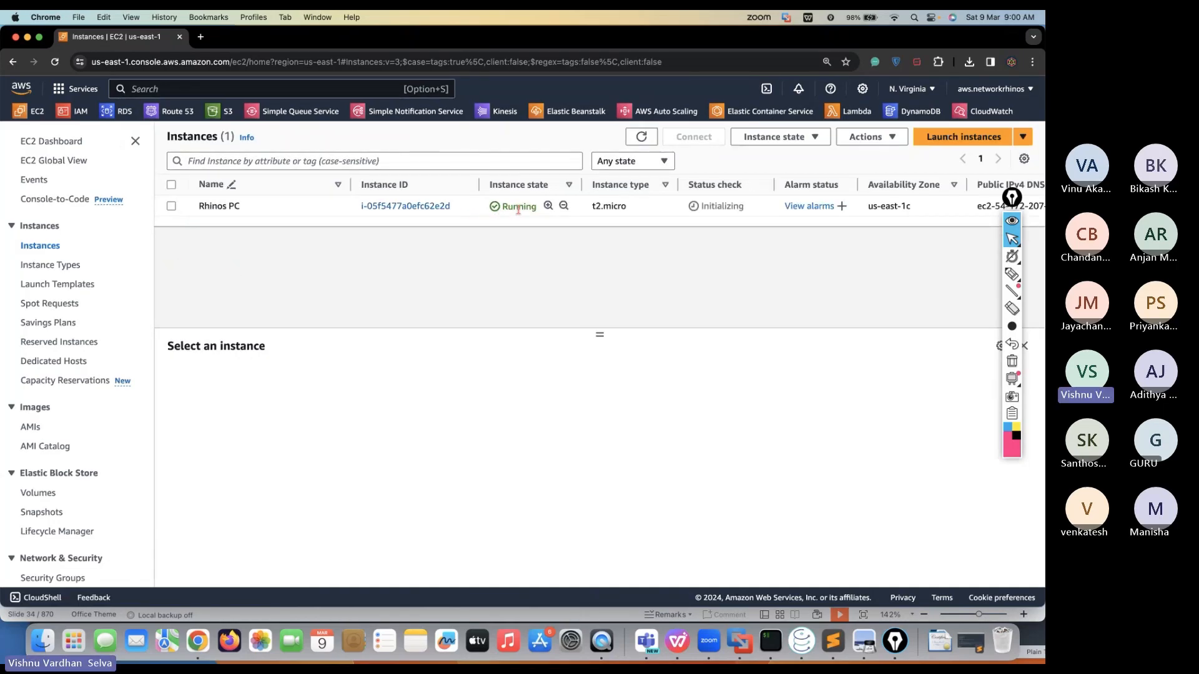
click(171, 206)
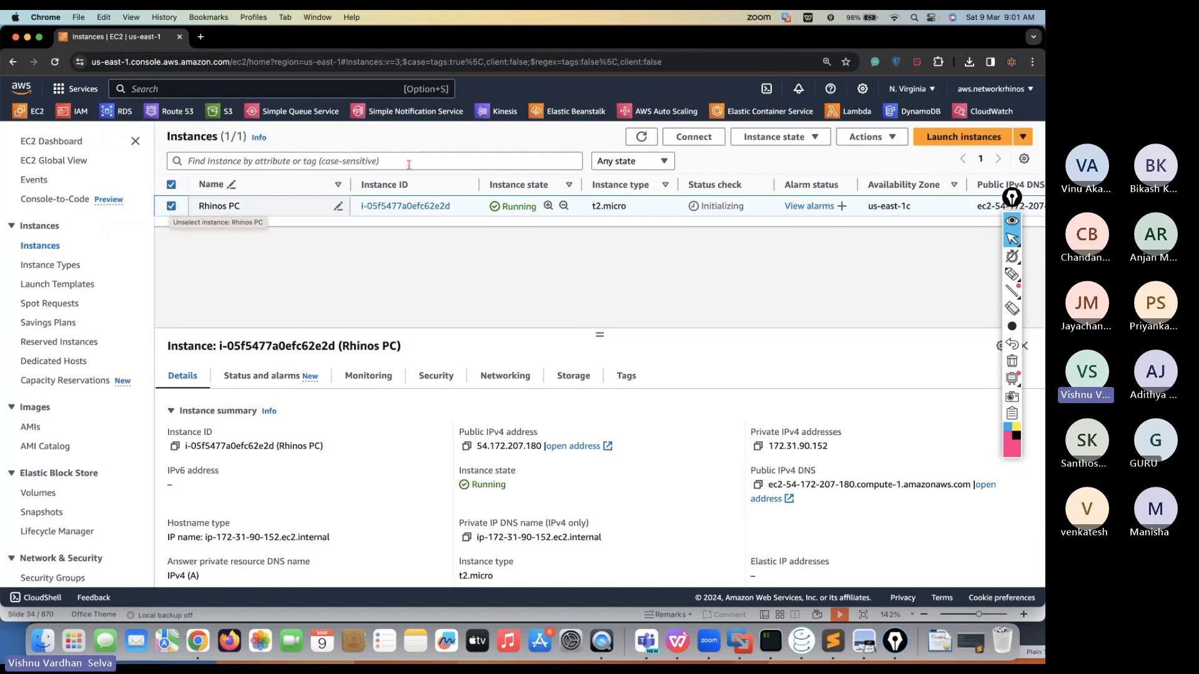
Show the RDP client connection details for Rhinos PC on the Connect page
click(710, 138)
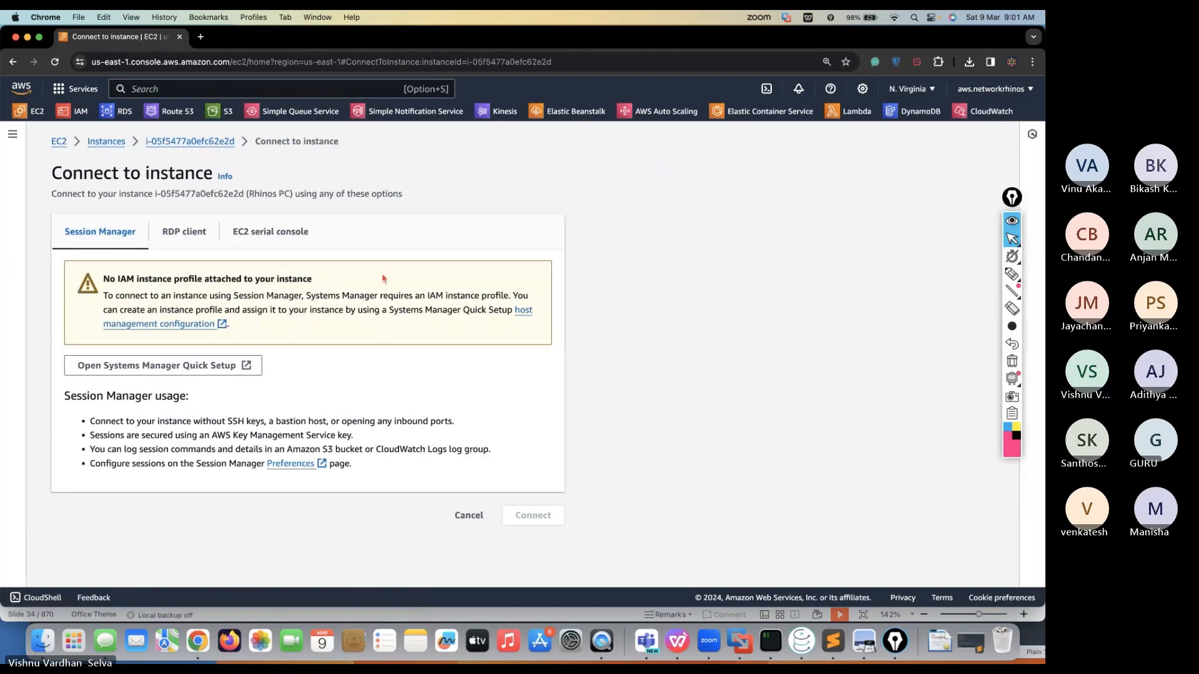
click(182, 232)
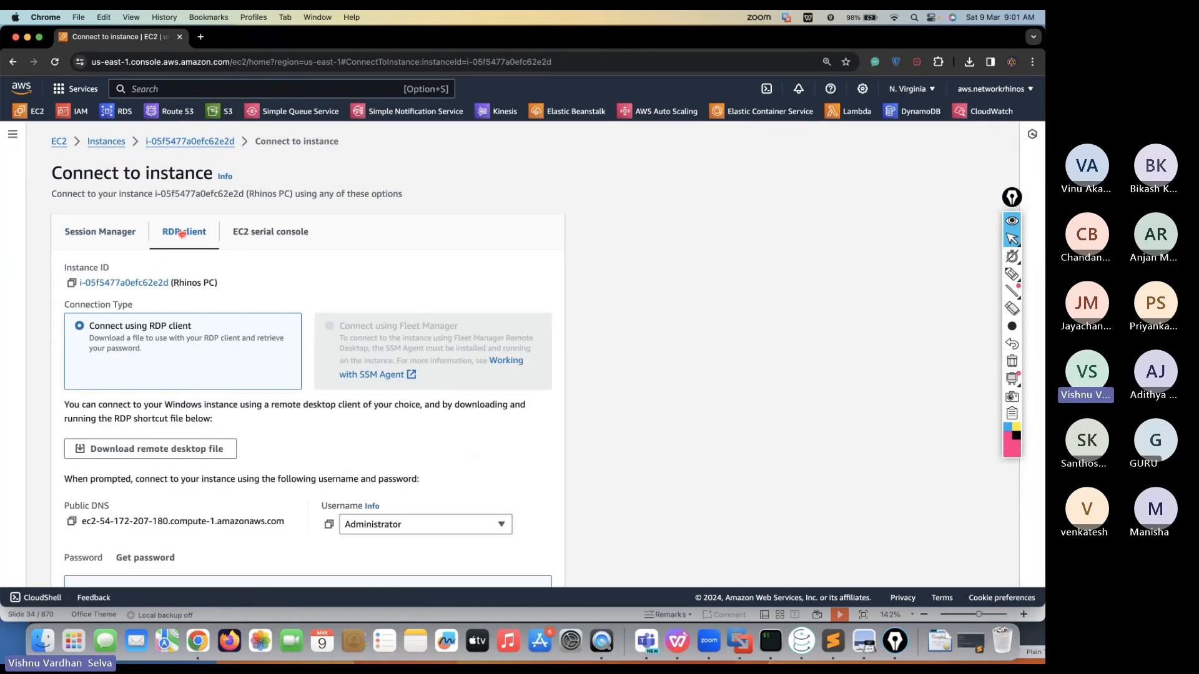
scroll(215, 458, down, 1)
scroll(216, 457, down, 2)
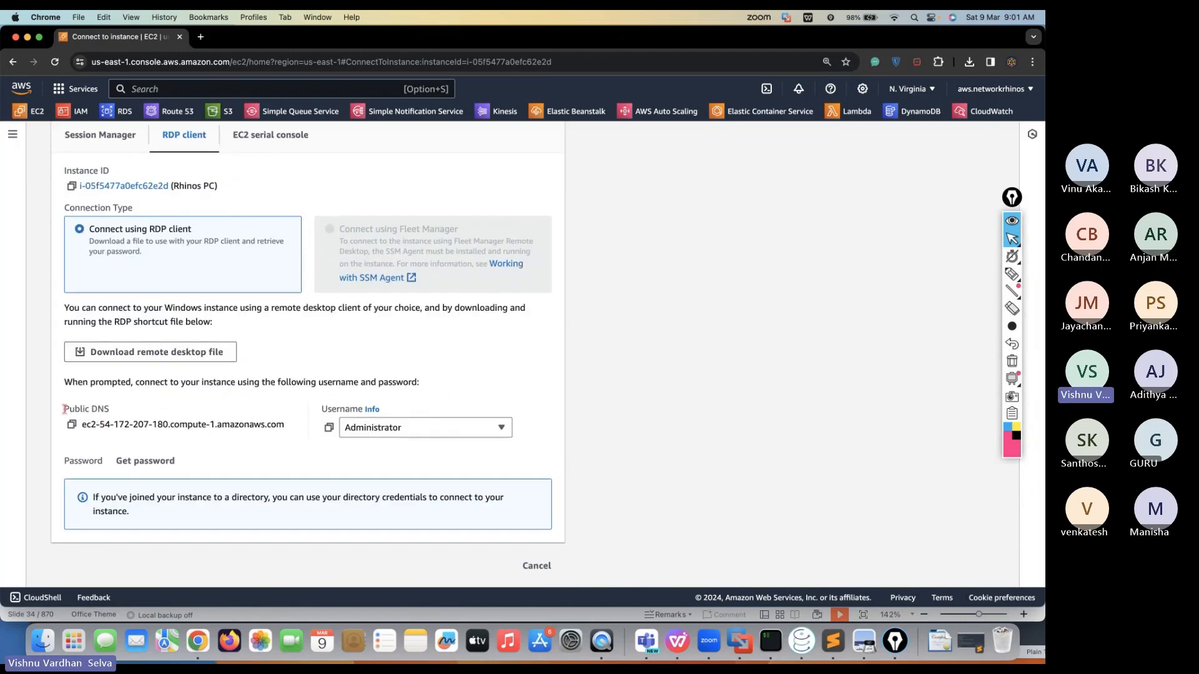
Point out the Administrator username and password fields, then go to Get password
drag(64, 409, 180, 425)
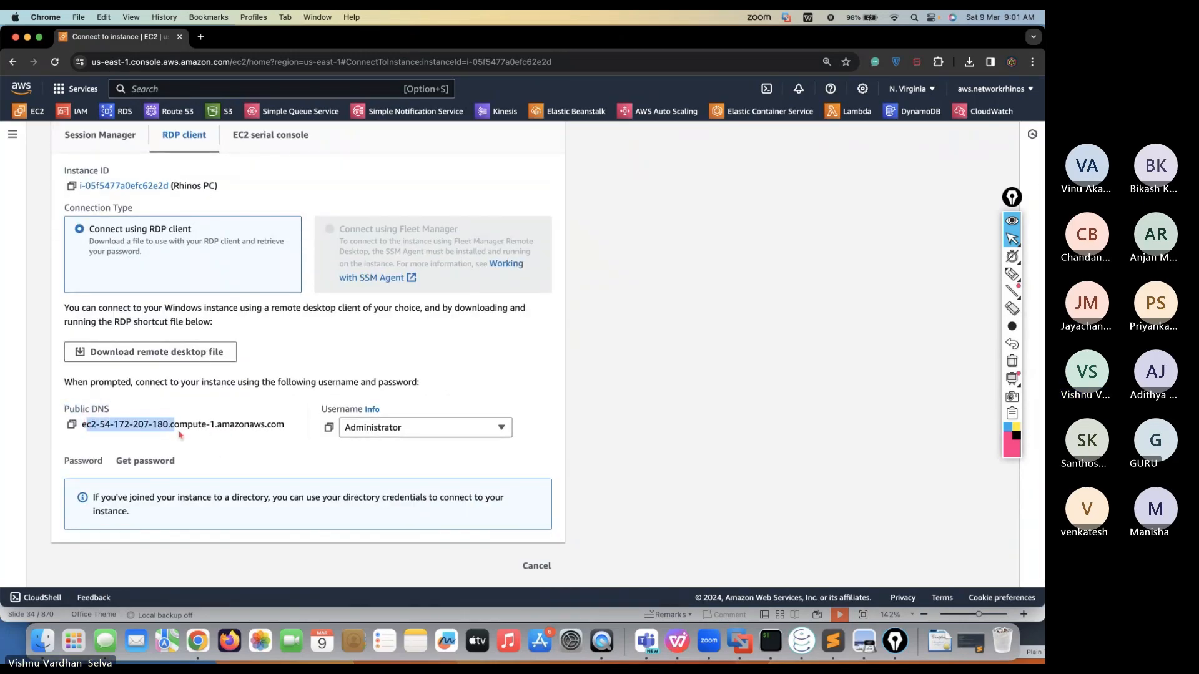
double_click(337, 409)
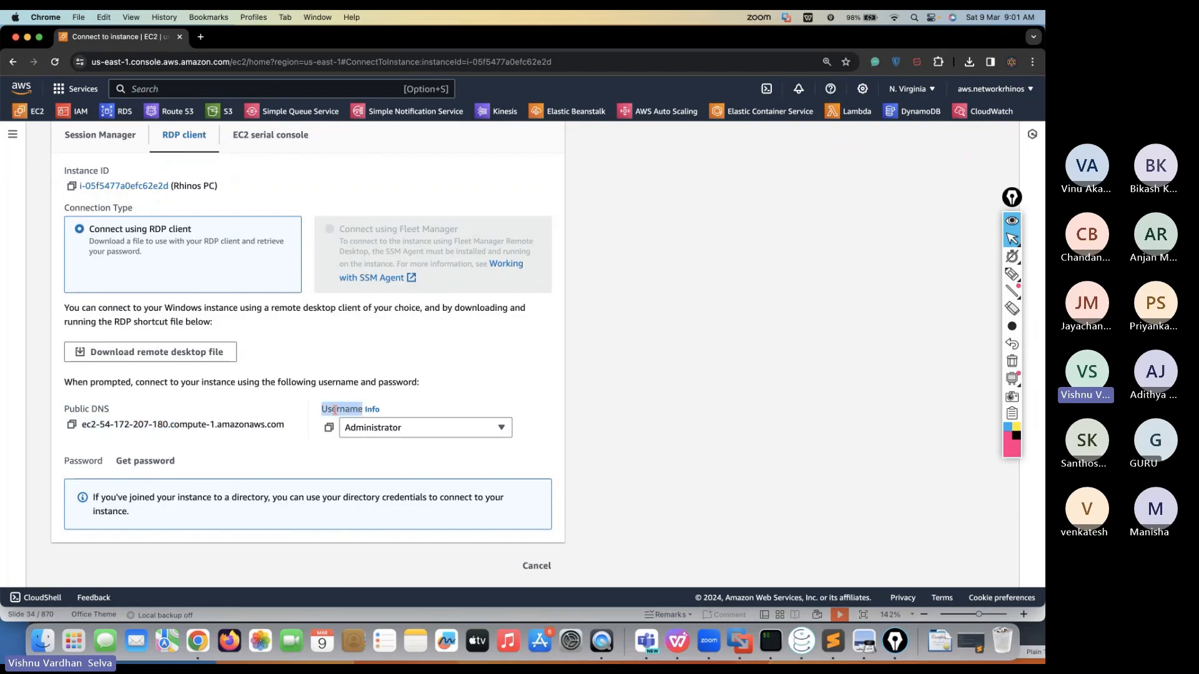
double_click(83, 461)
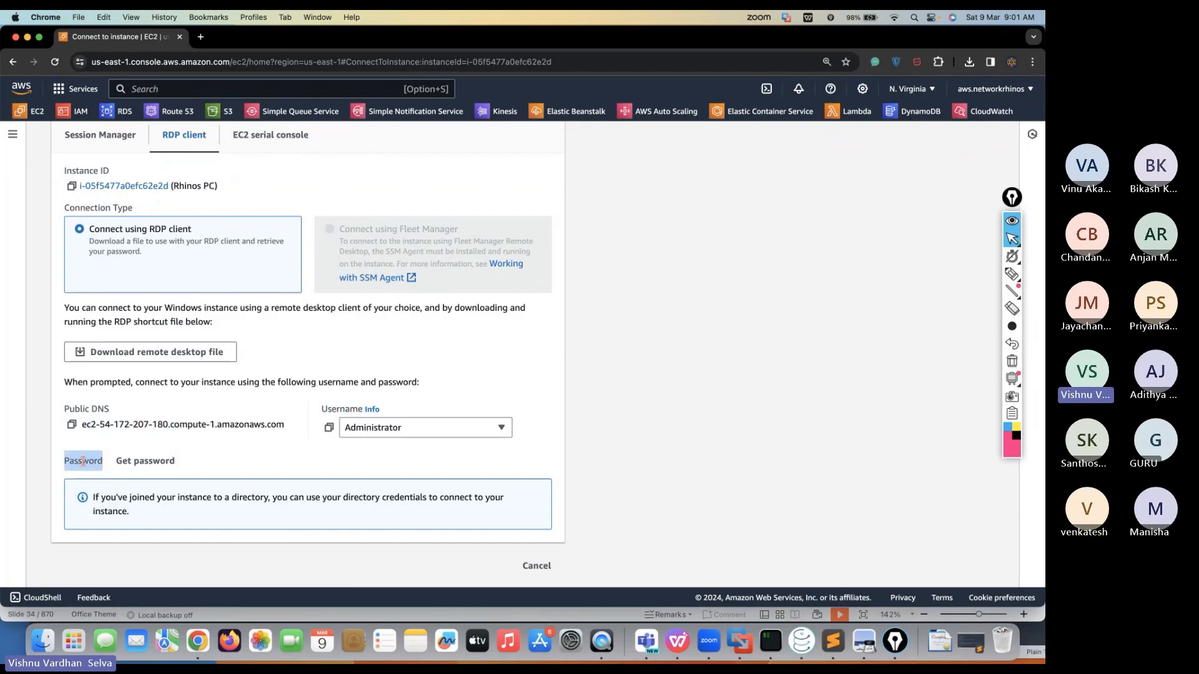
click(172, 461)
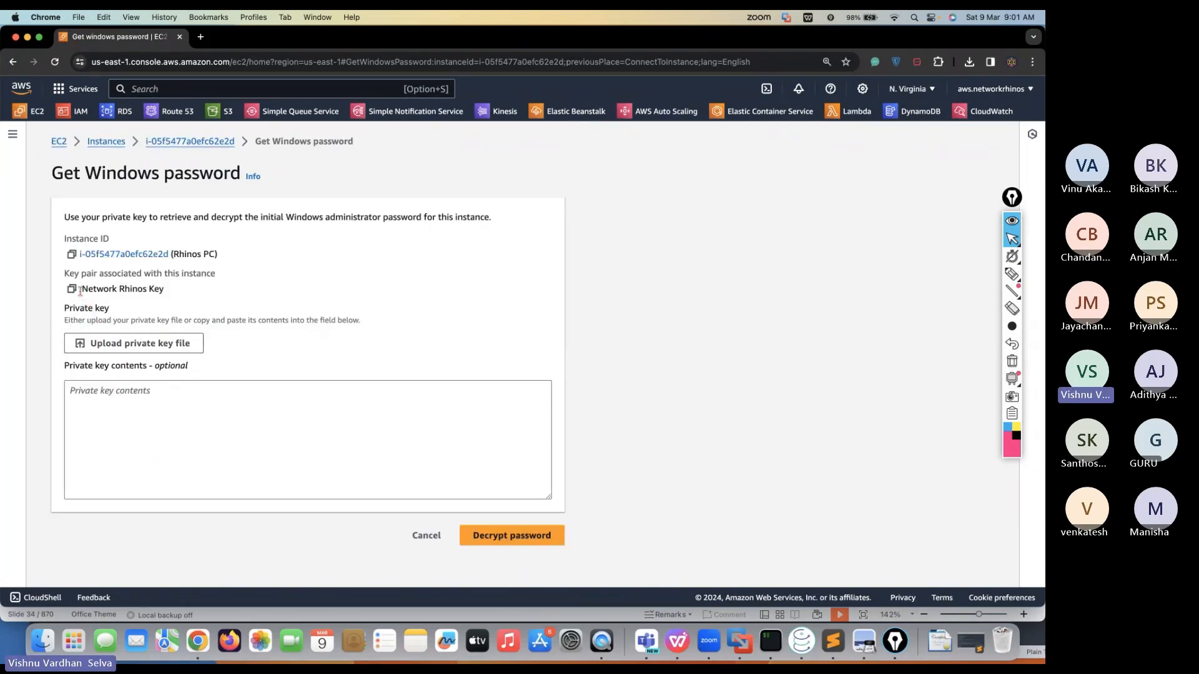
Upload Network Rhinos Key.pem as the private key and decrypt the Administrator password
drag(80, 291, 143, 291)
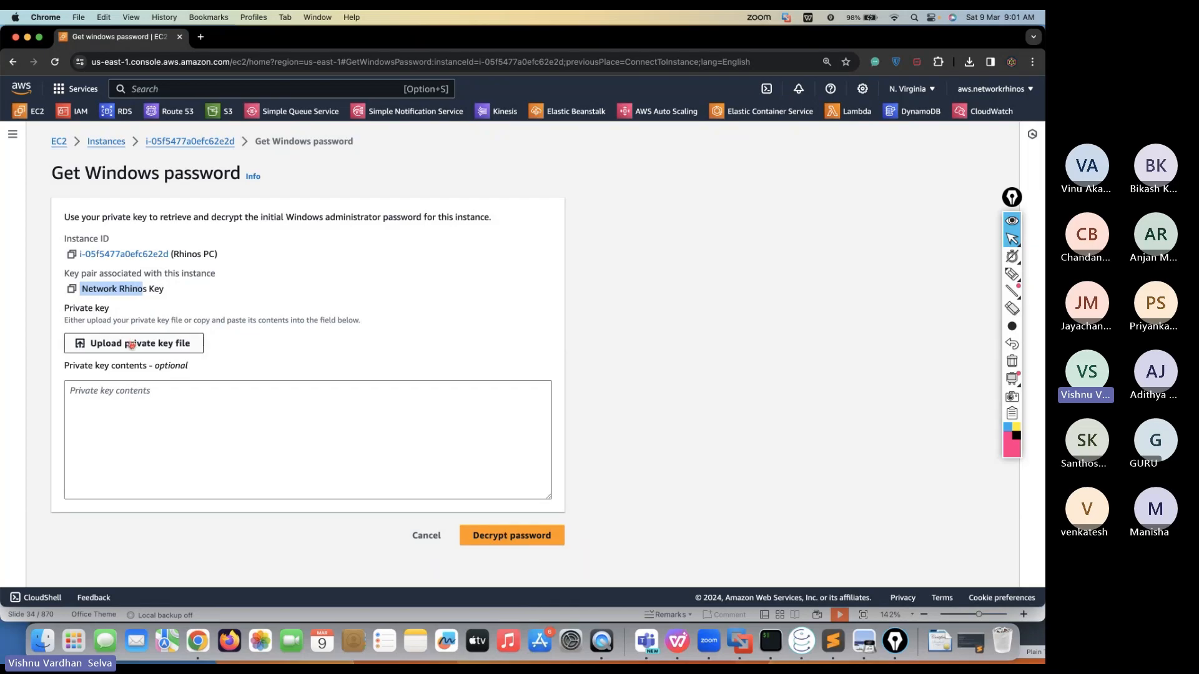
click(132, 345)
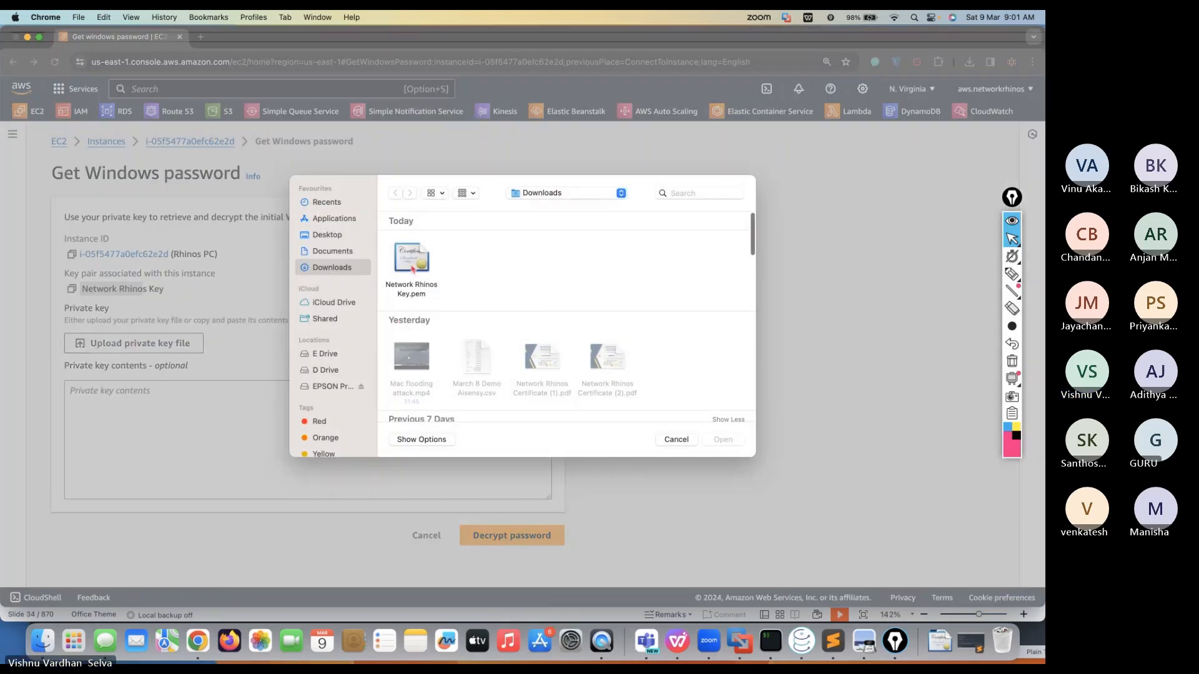
click(413, 273)
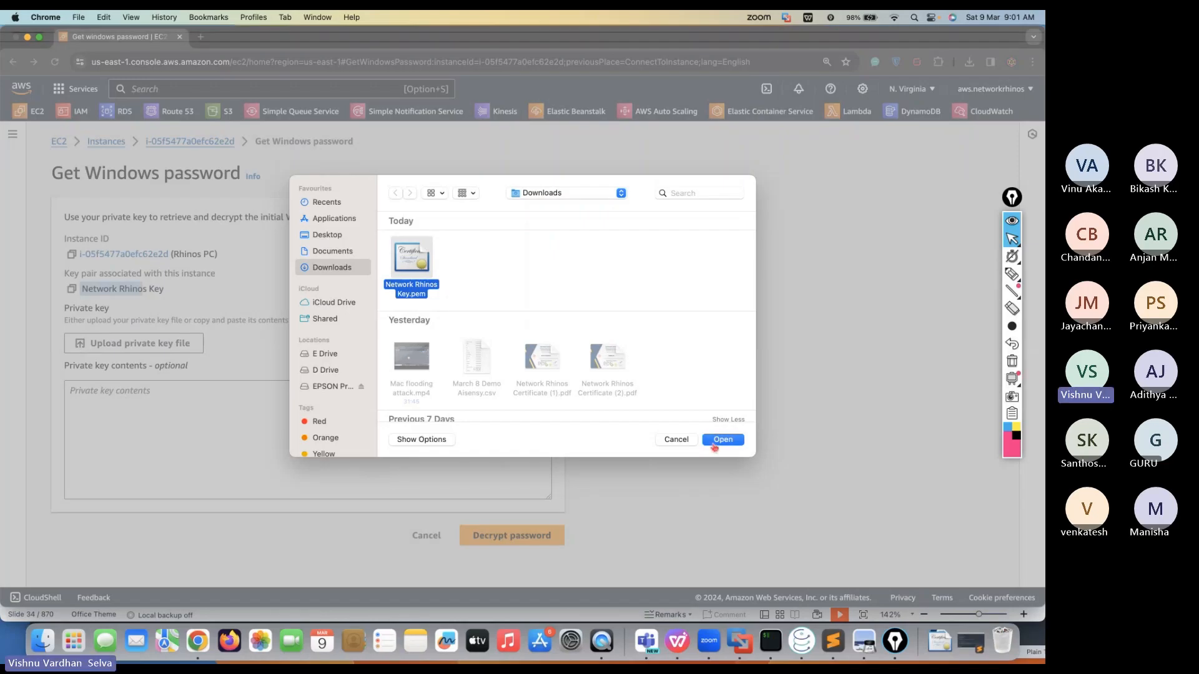
click(722, 439)
scroll(217, 456, down, 3)
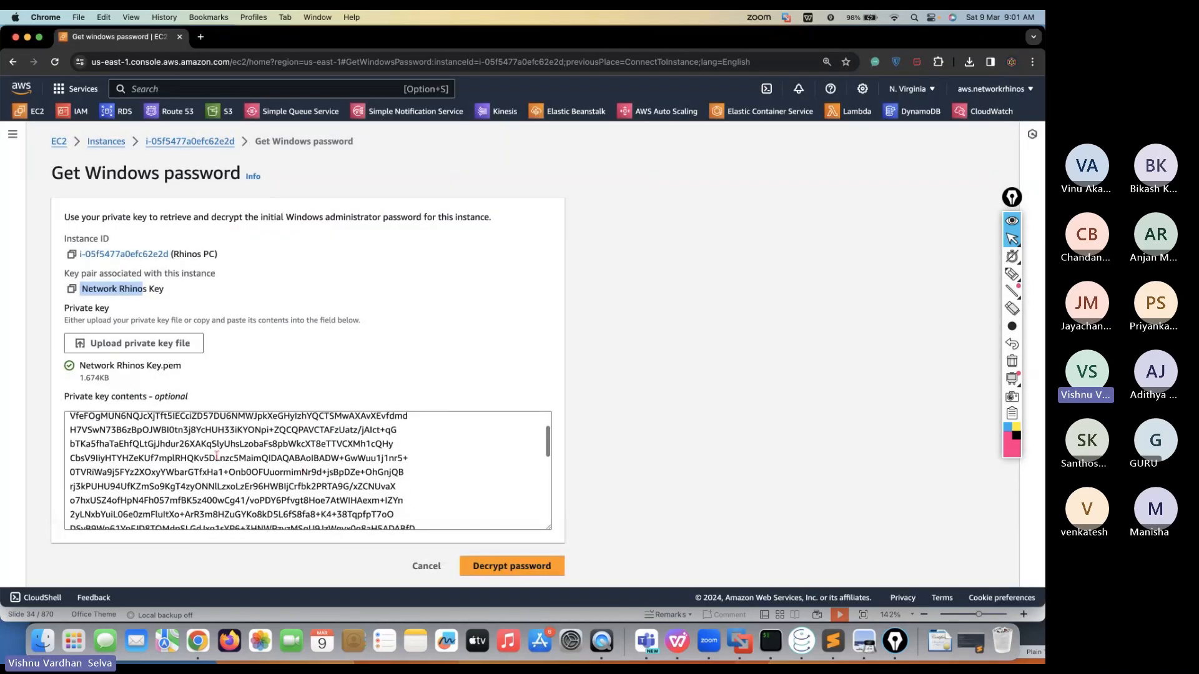
scroll(268, 481, down, 3)
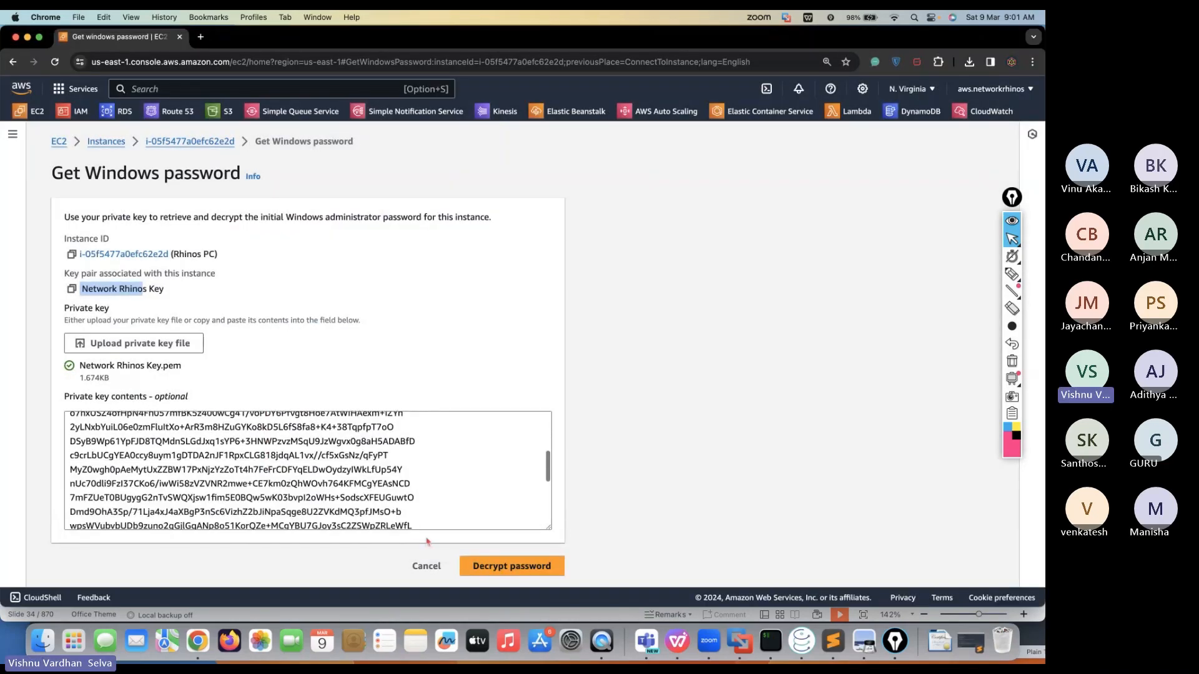
click(490, 572)
scroll(210, 559, down, 2)
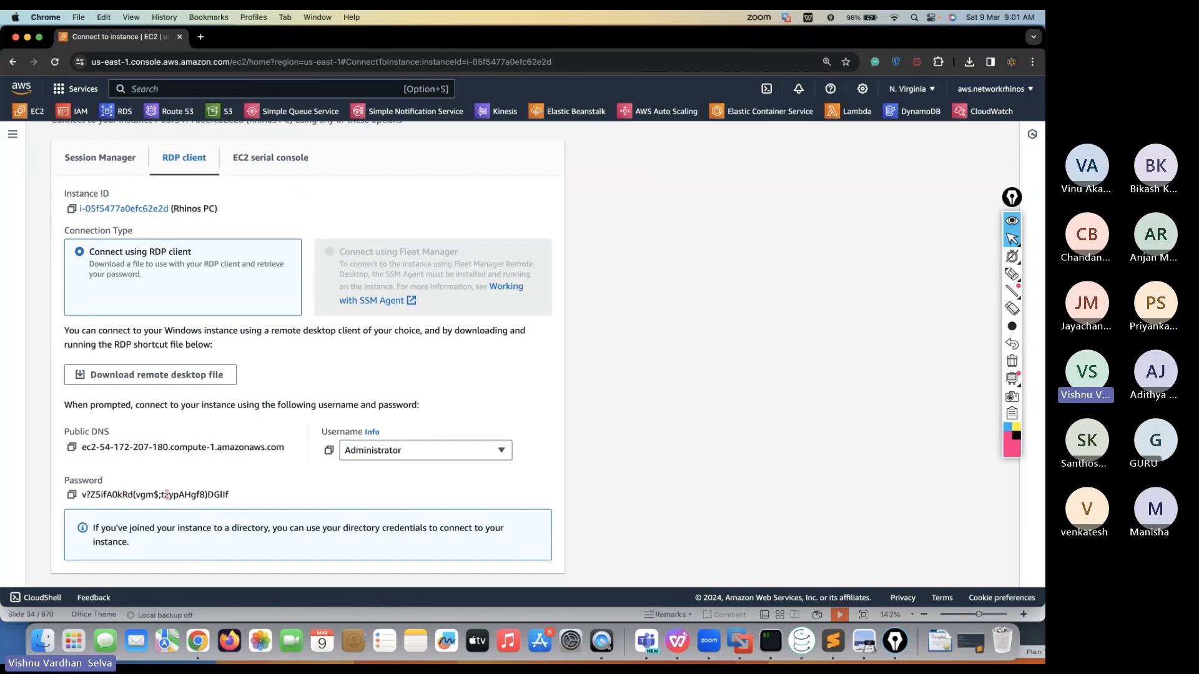
Find Microsoft Remote Desktop through Spotlight search and launch it
key(super+space)
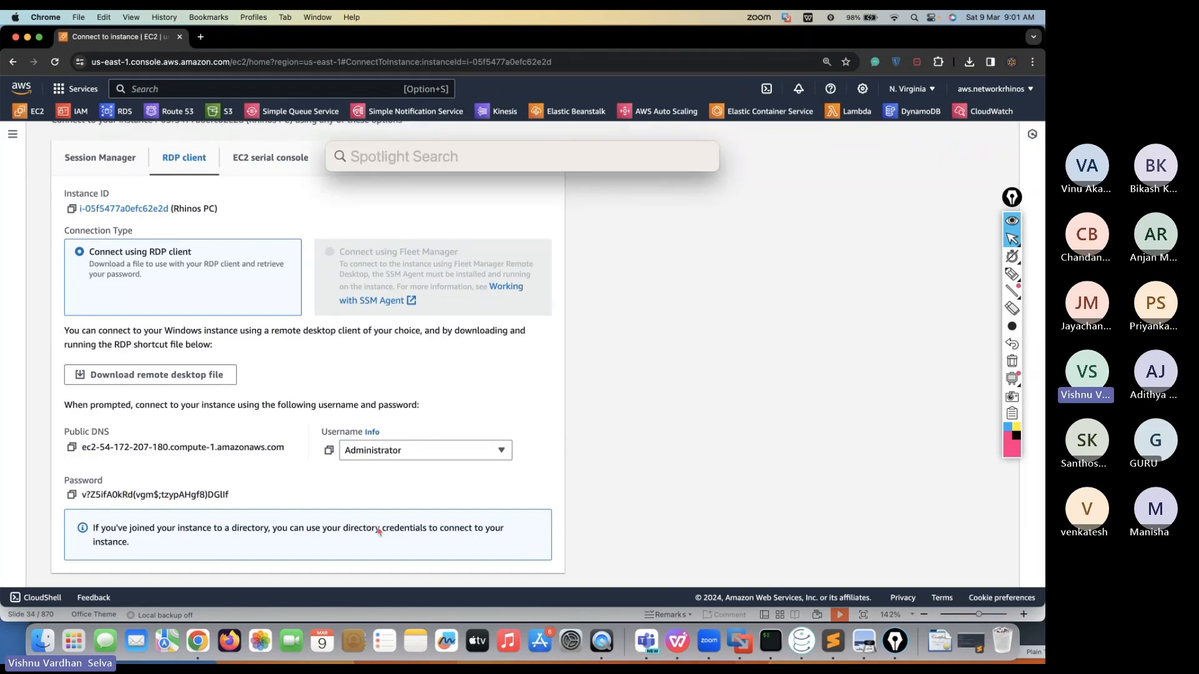
text(rdp)
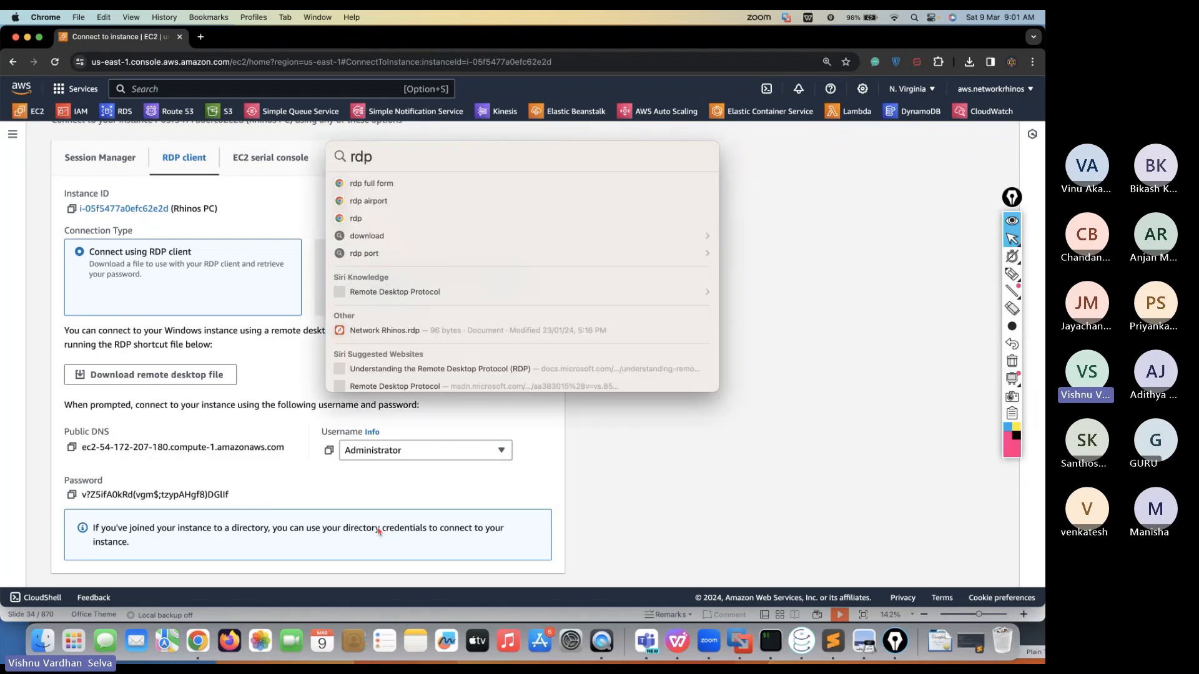
key(BackSpace)
key(BackSpace)
text(e)
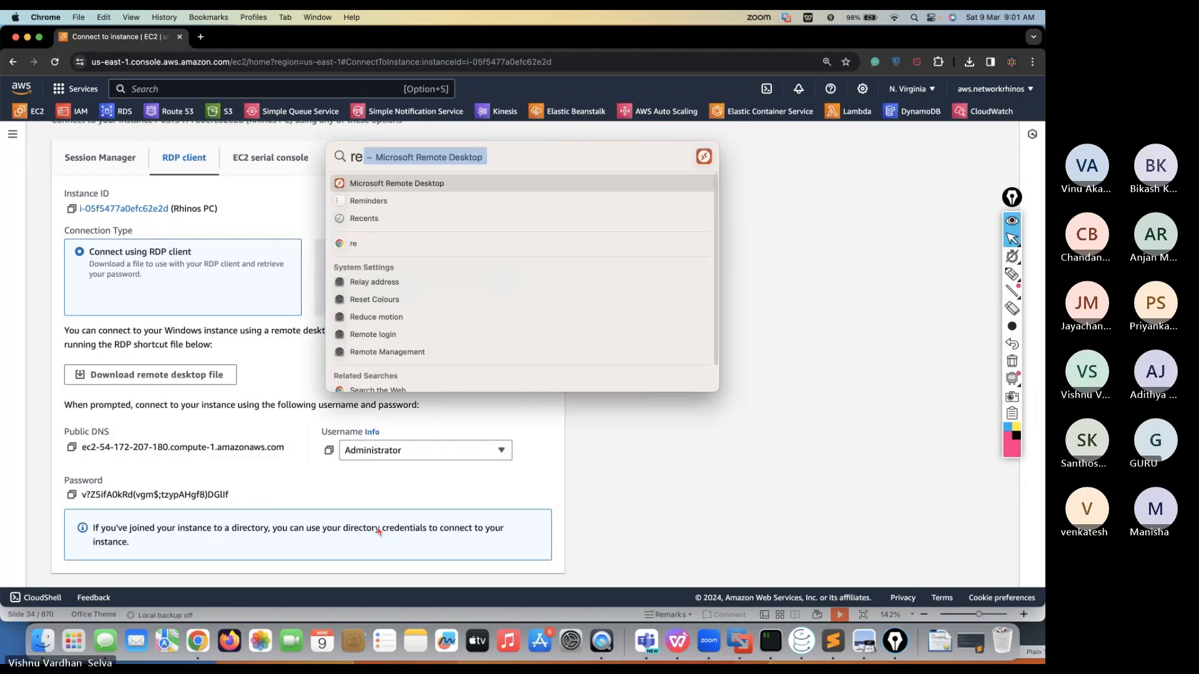
key(Return)
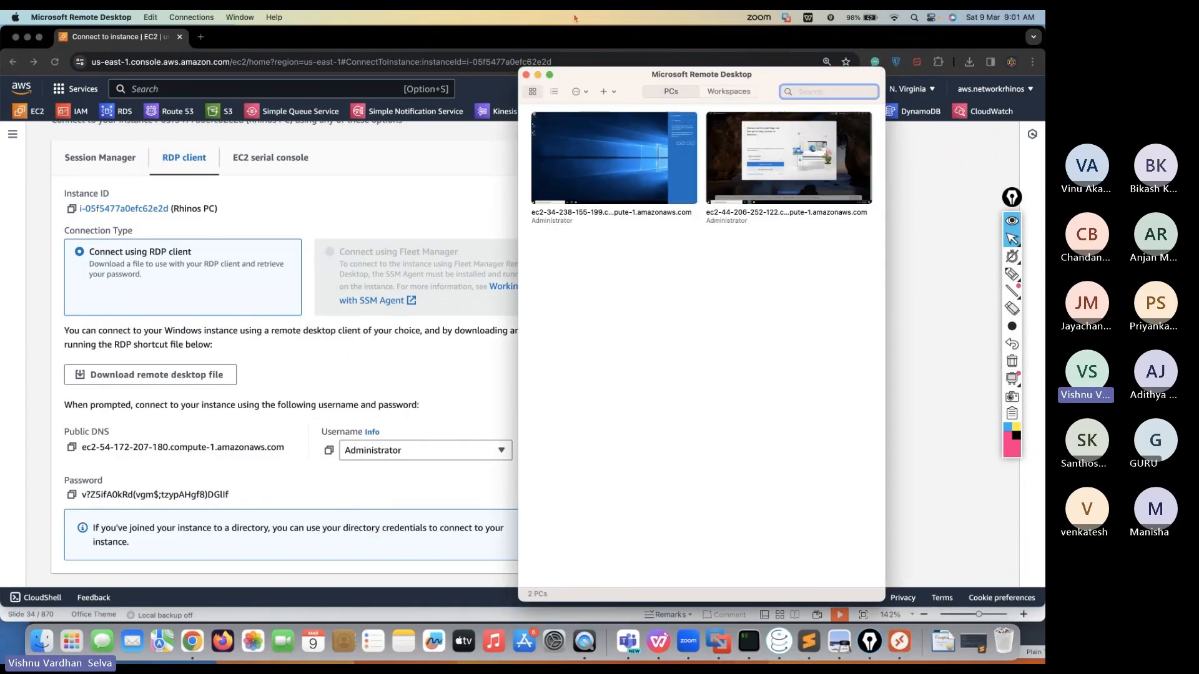
Add a new PC whose name is the instance's public DNS copied from AWS
click(604, 93)
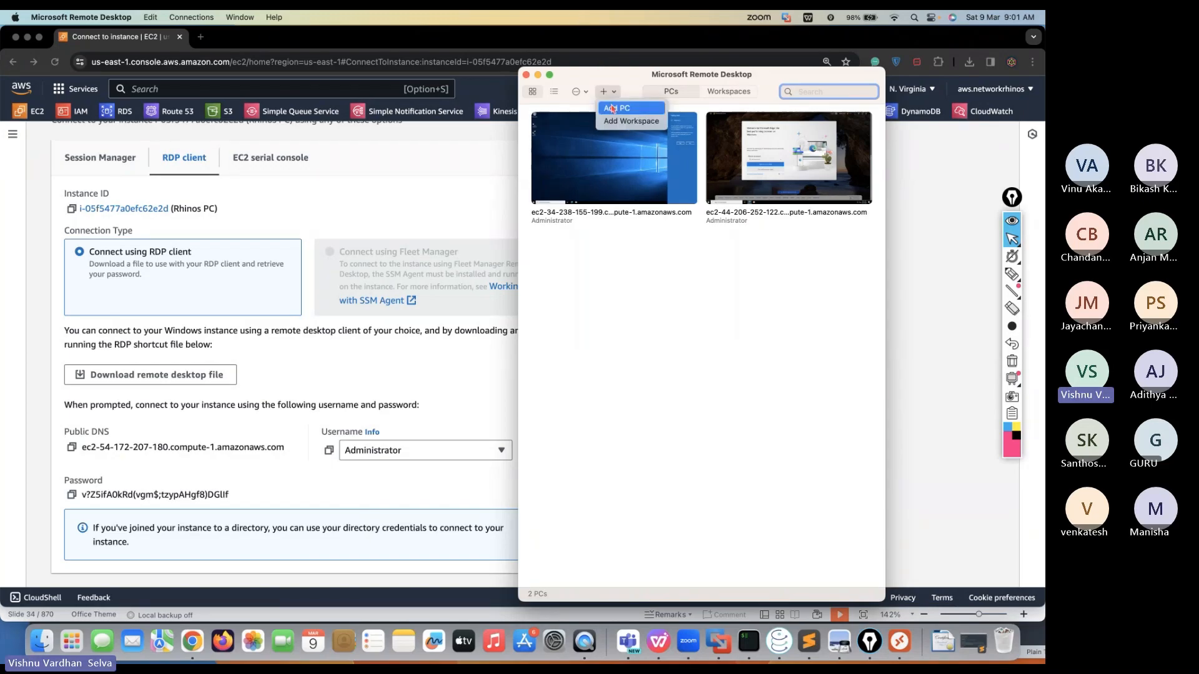
click(615, 102)
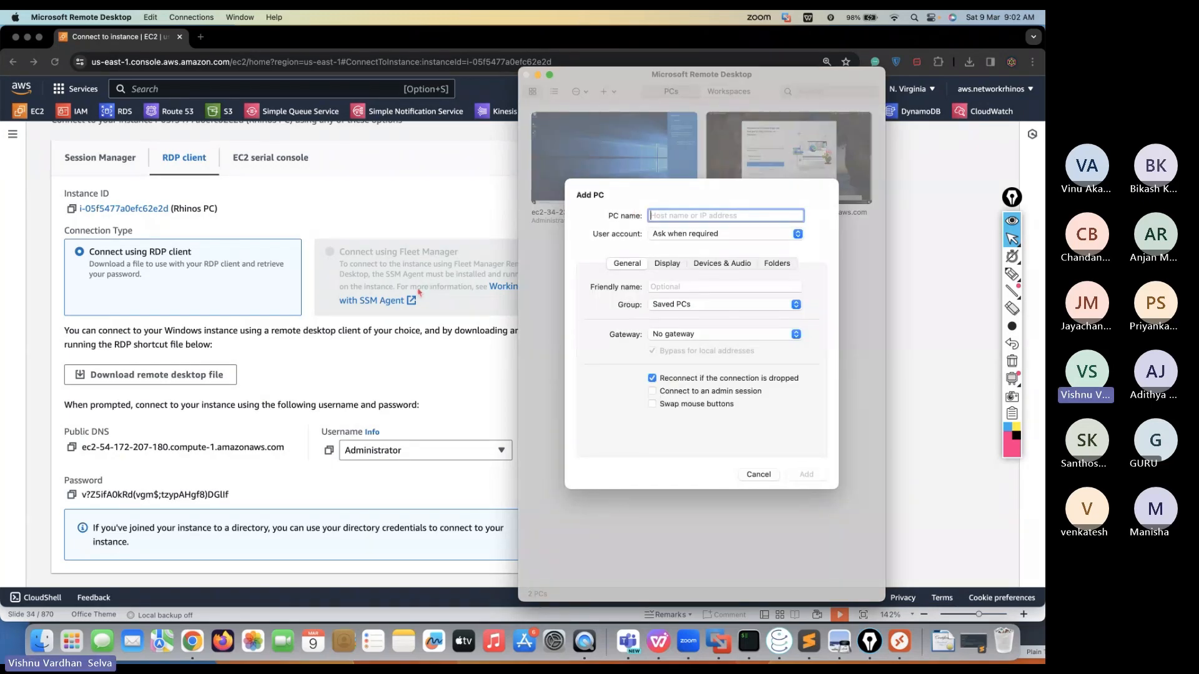
click(71, 450)
click(71, 449)
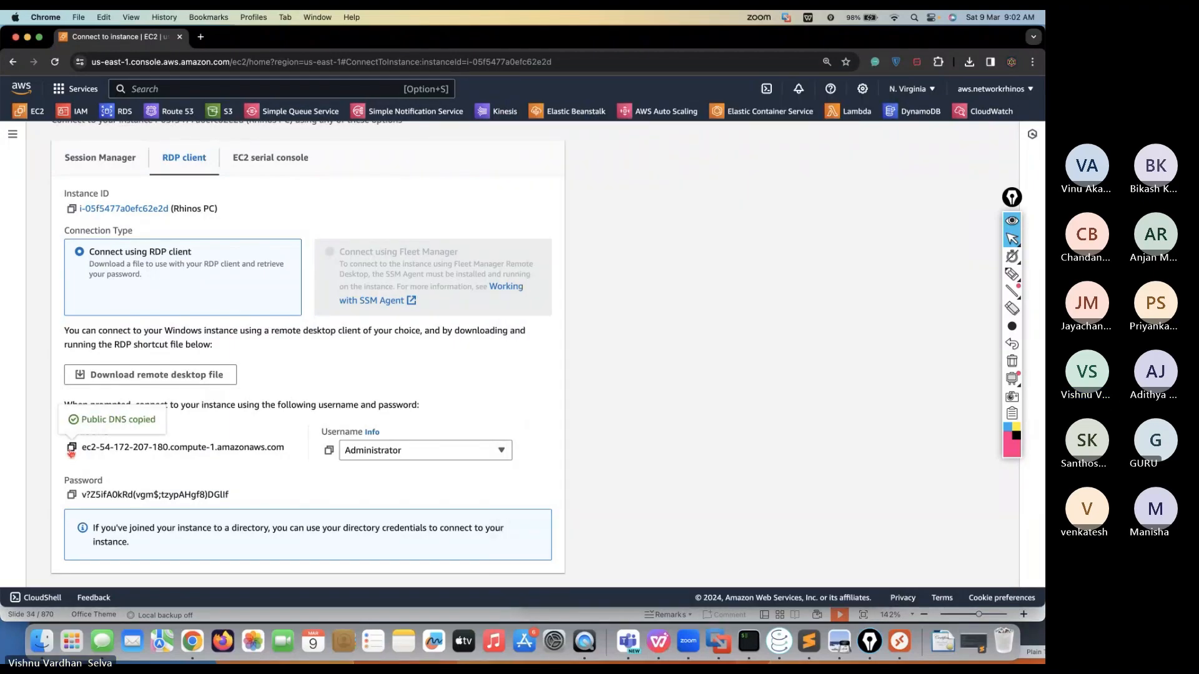
key(super+Tab)
key(super+v)
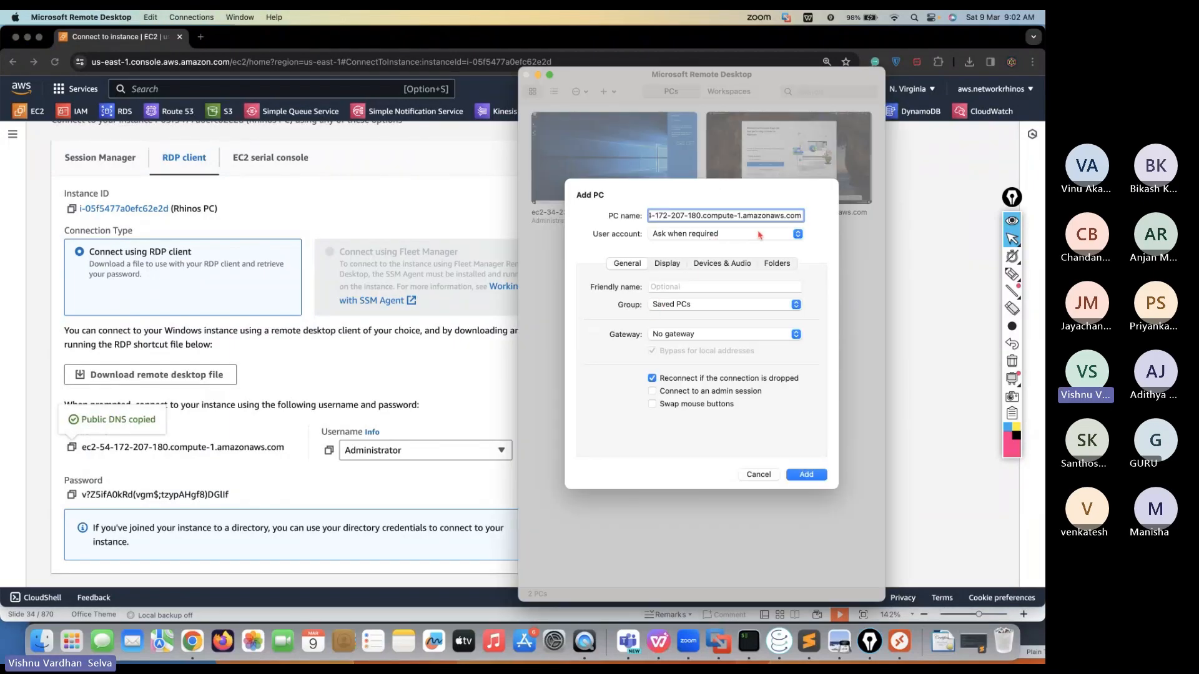
Attach a new Administrator user account with the decrypted password, then save the PC
click(765, 235)
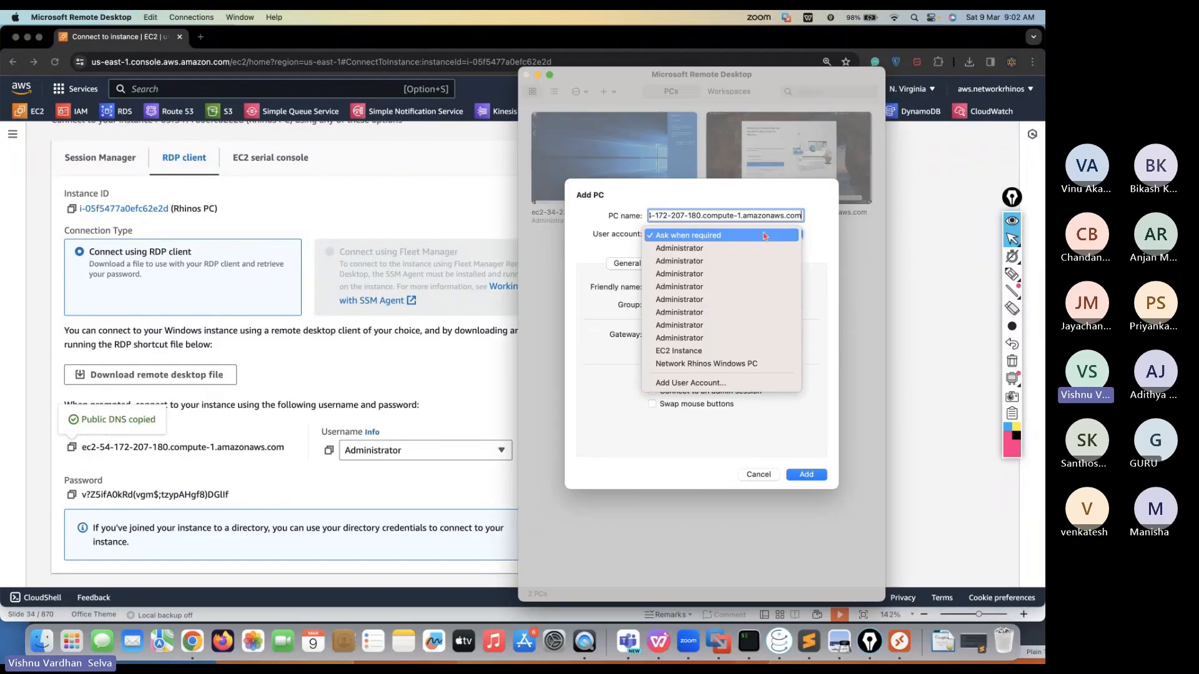
click(676, 383)
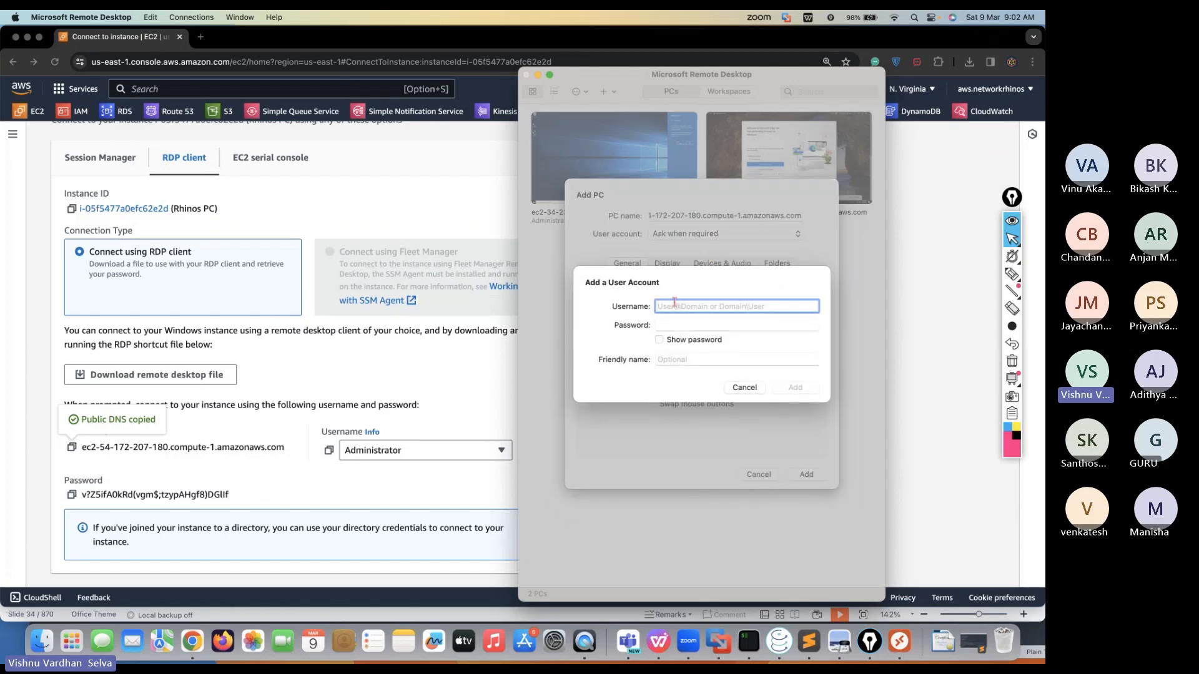
click(329, 450)
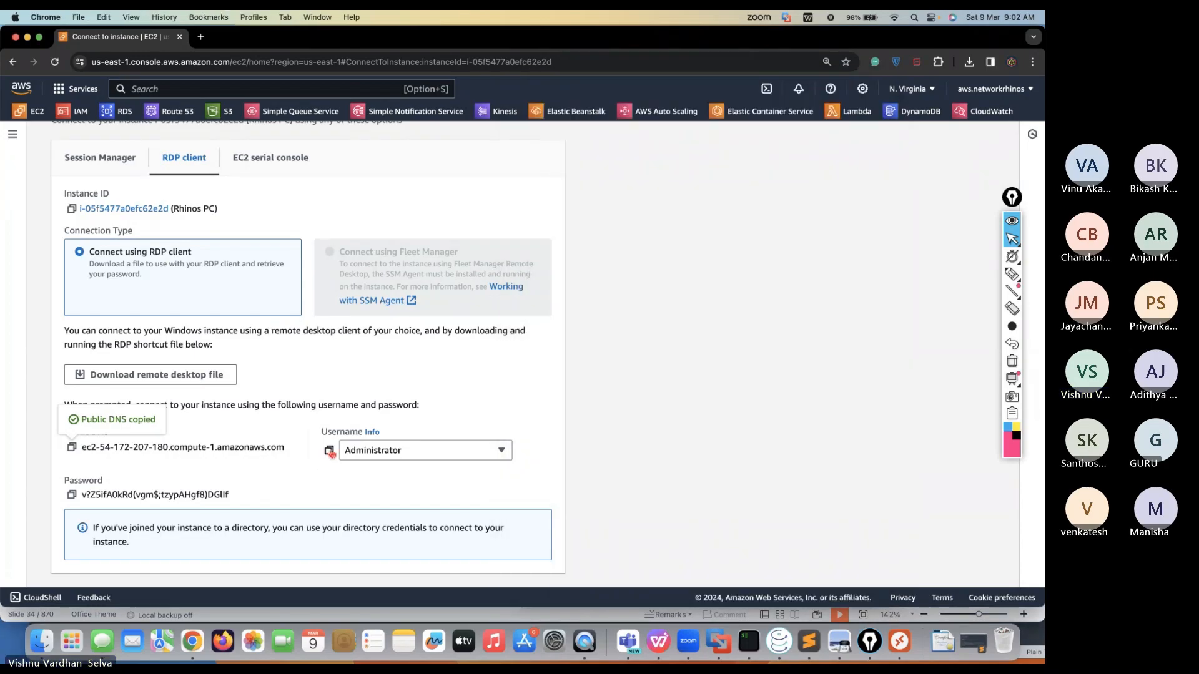
click(329, 450)
click(689, 389)
key(super+v)
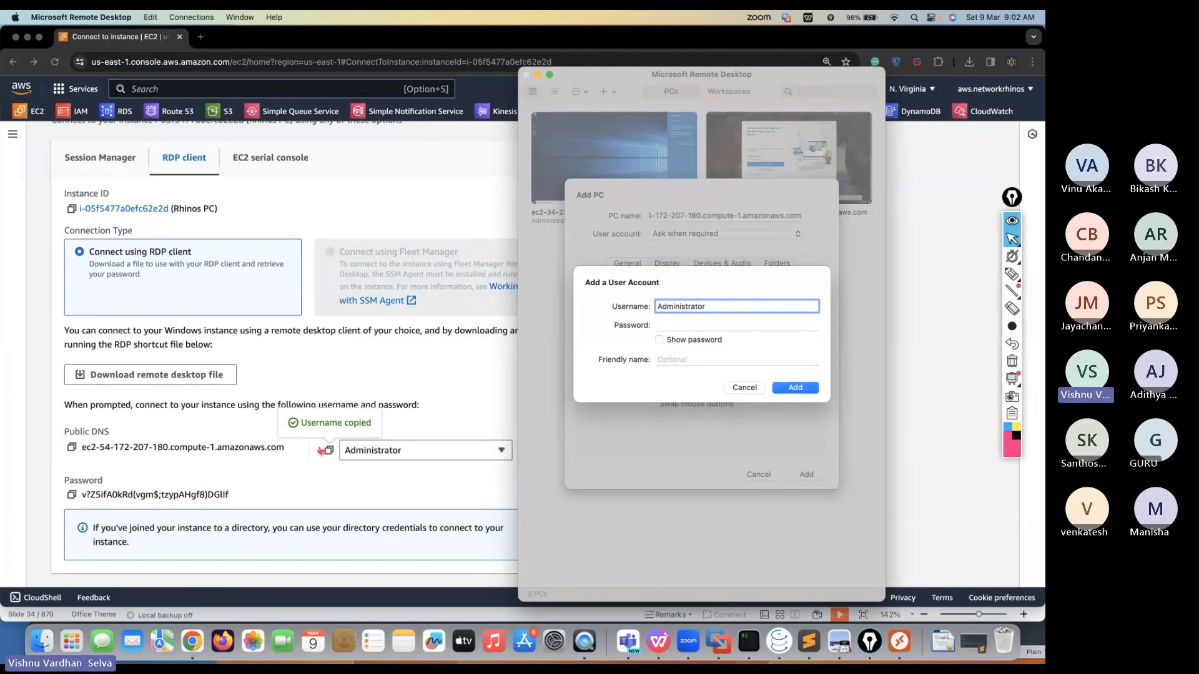
click(86, 481)
click(71, 495)
click(695, 321)
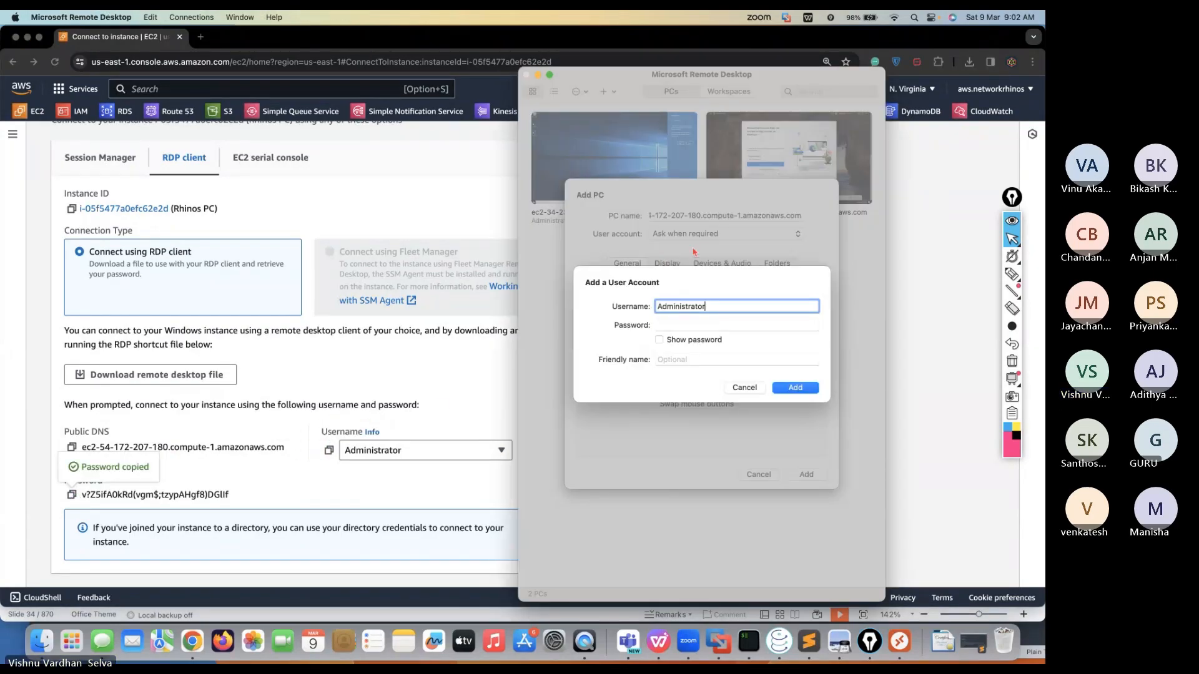
key(super+v)
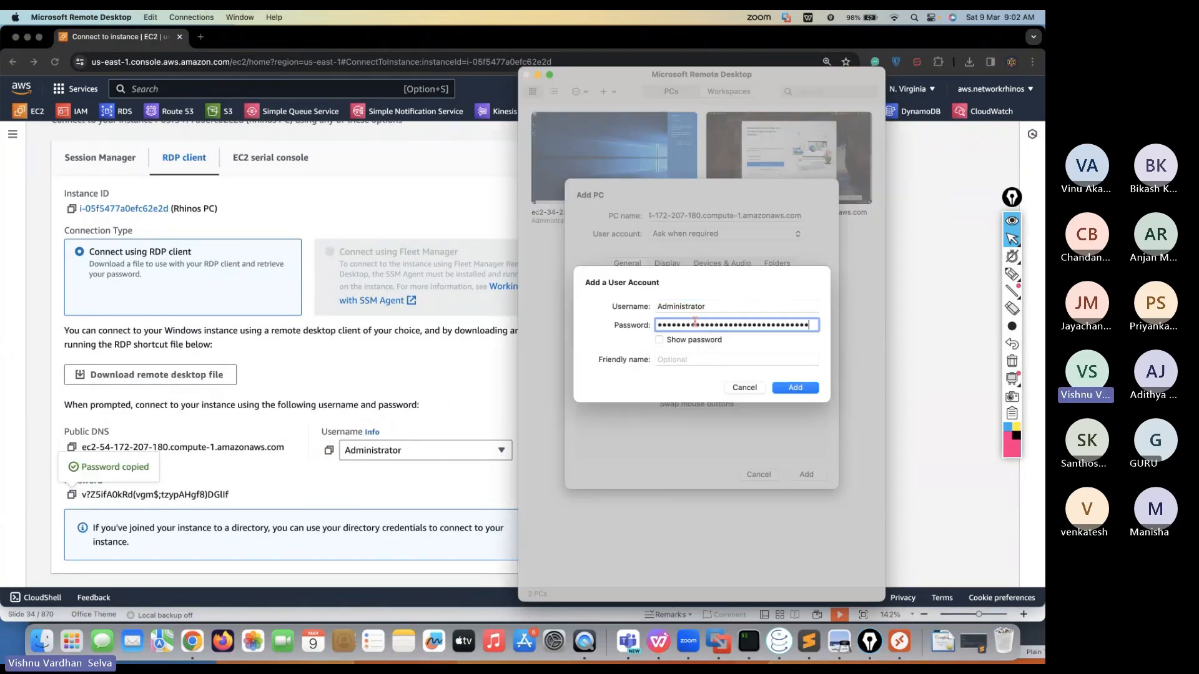
click(801, 388)
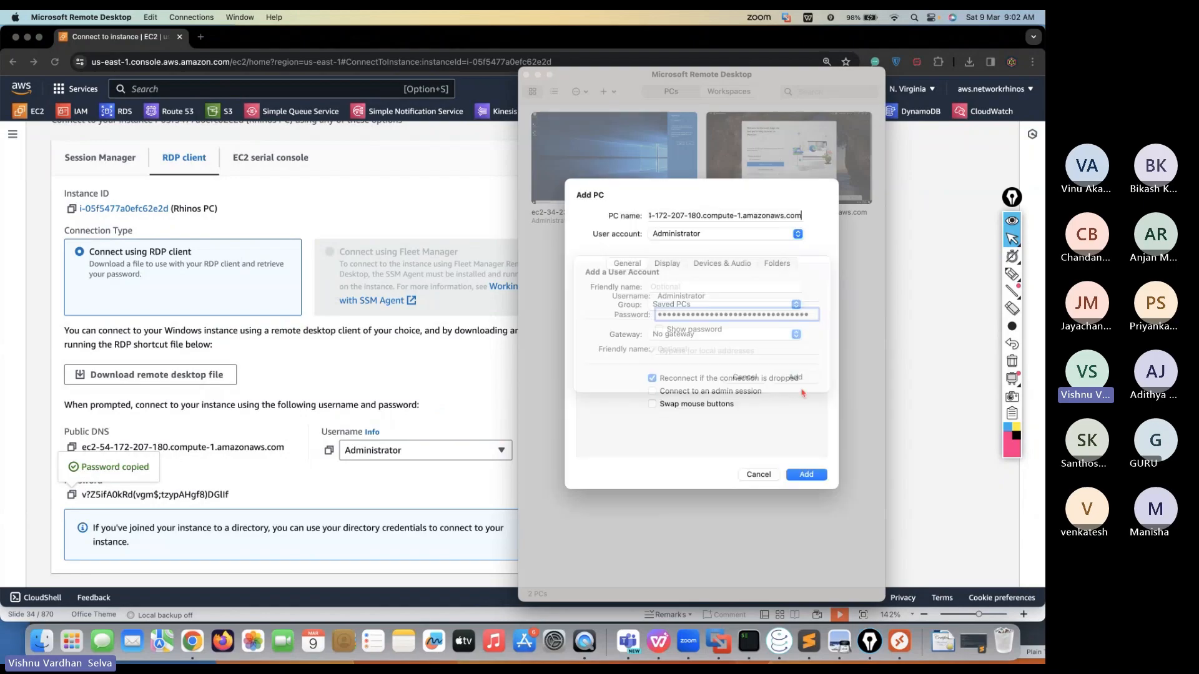
click(814, 475)
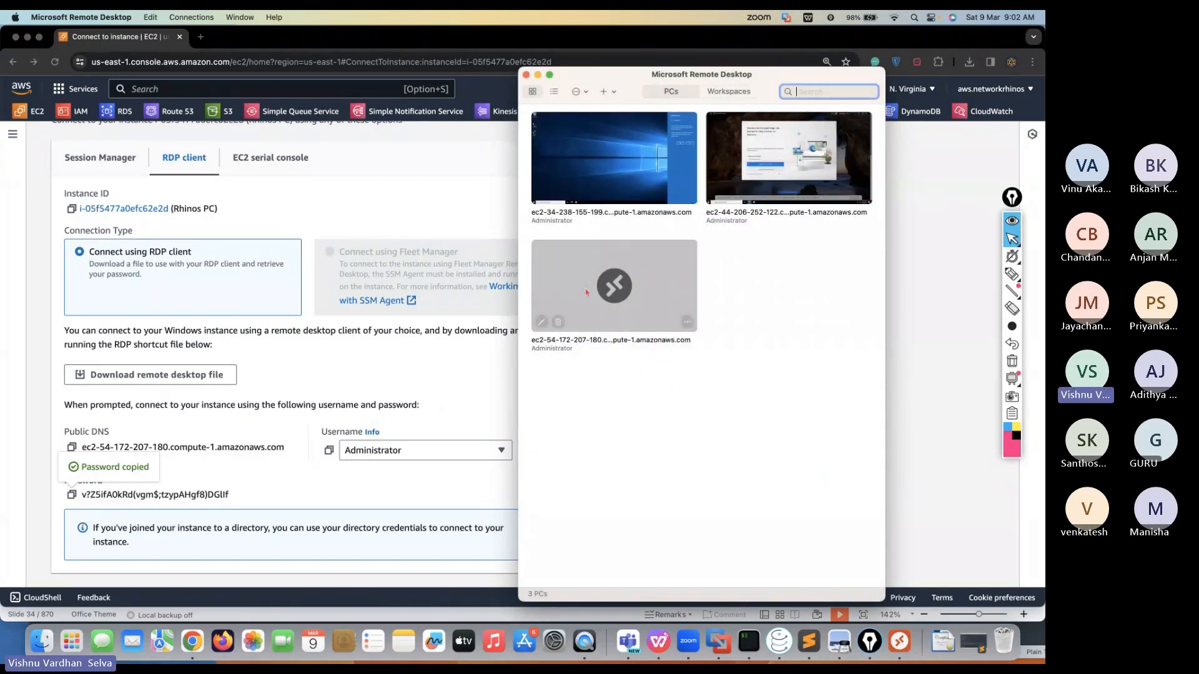
double_click(601, 288)
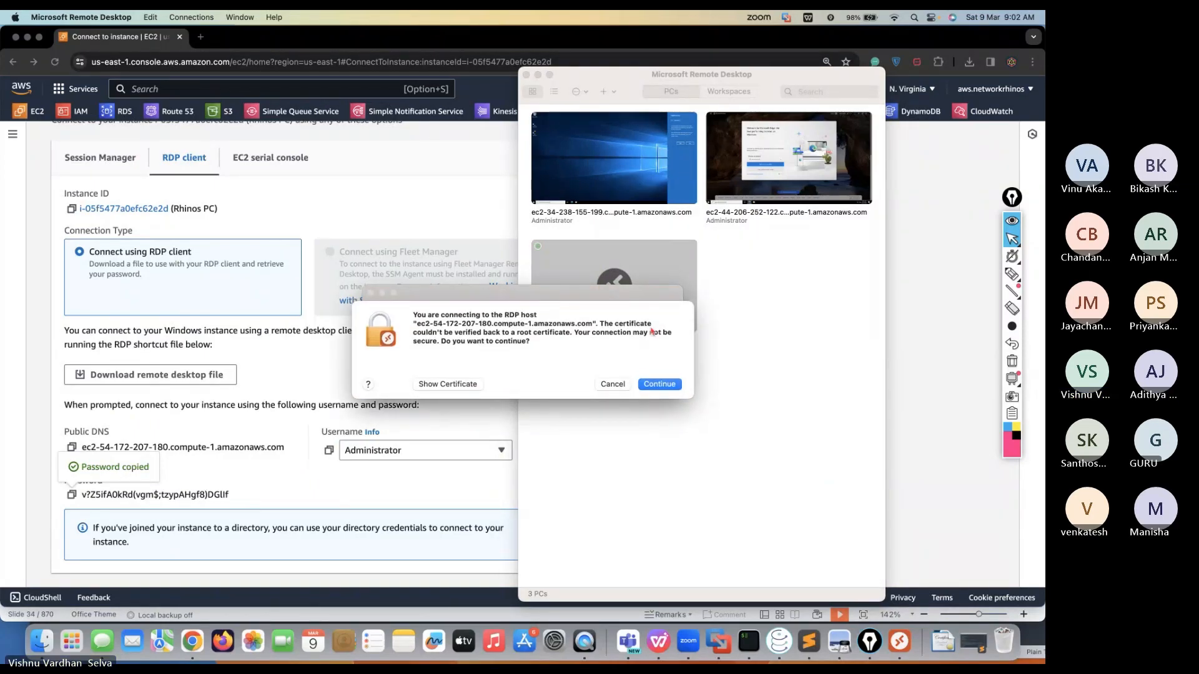
click(659, 384)
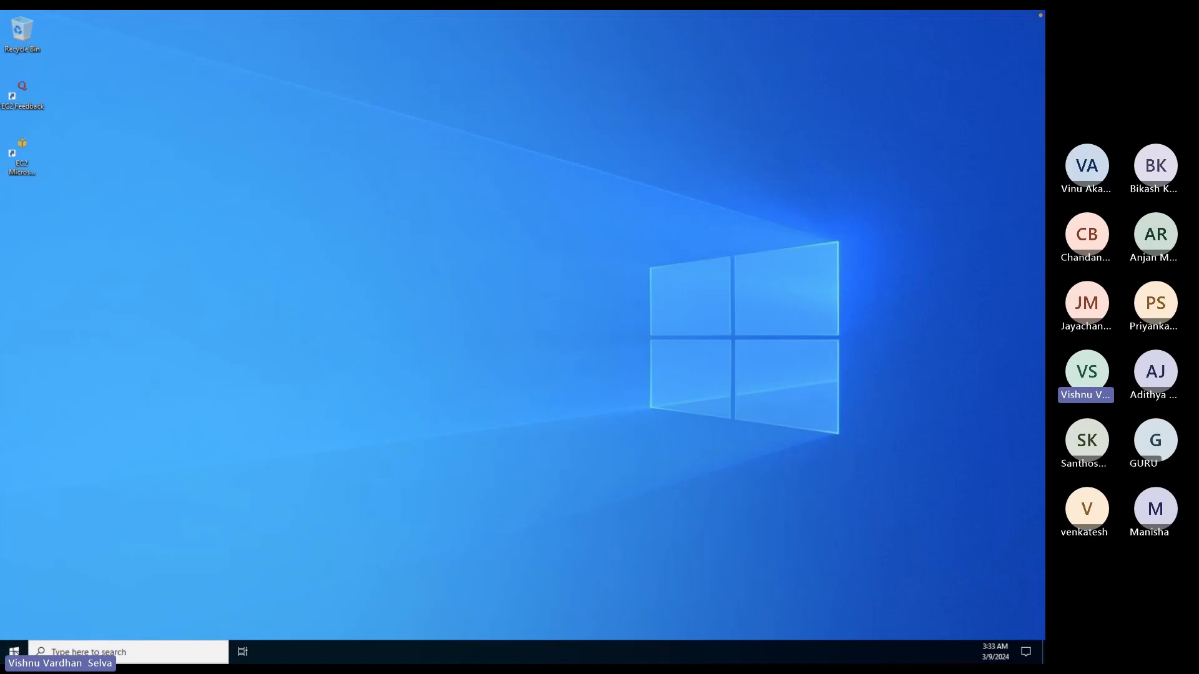
Launch Microsoft Edge from the taskbar of the remote Windows Server desktop
click(14, 653)
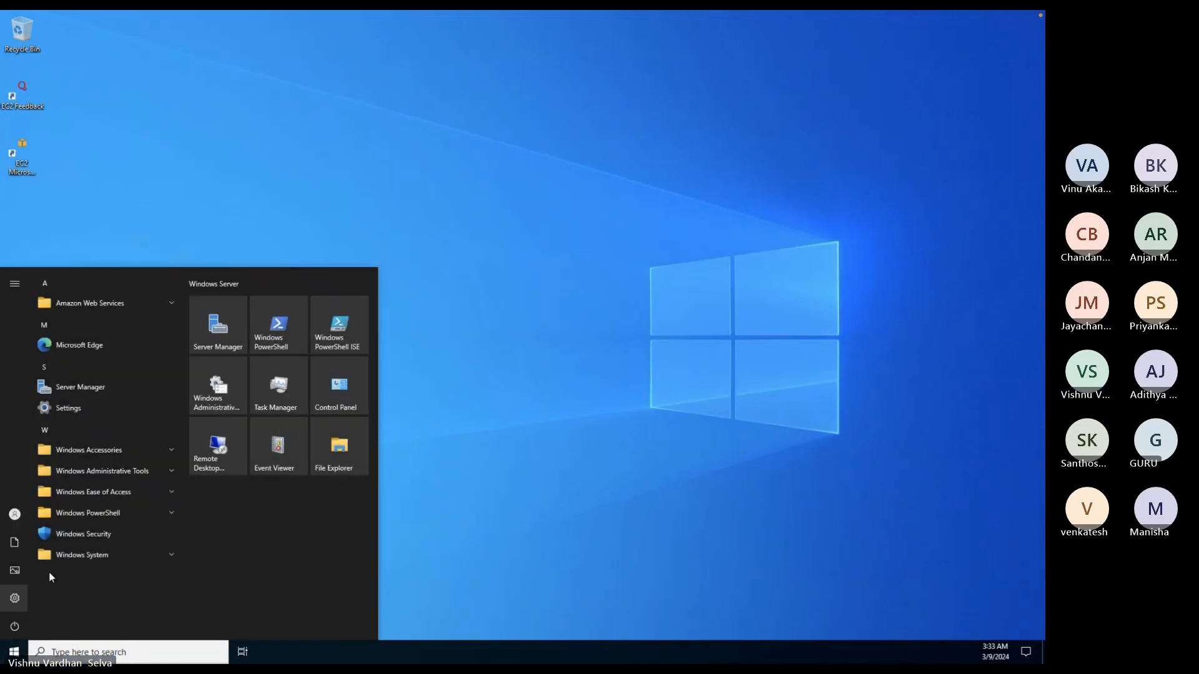
mouse_move(75, 530)
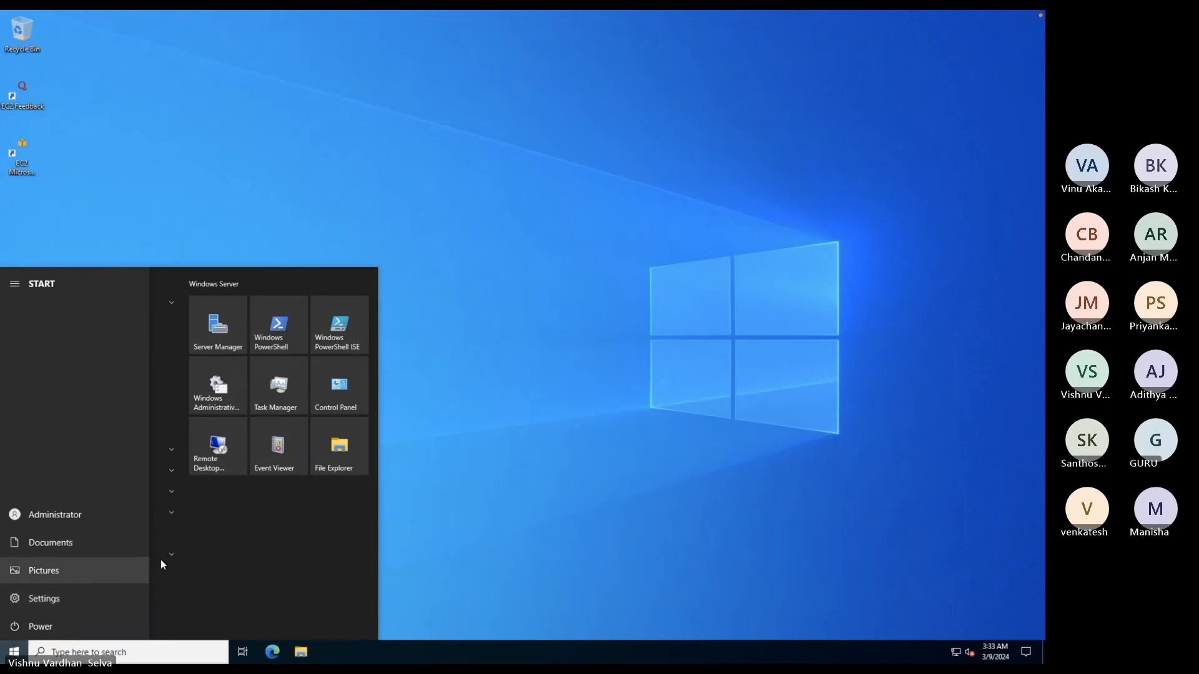
click(276, 651)
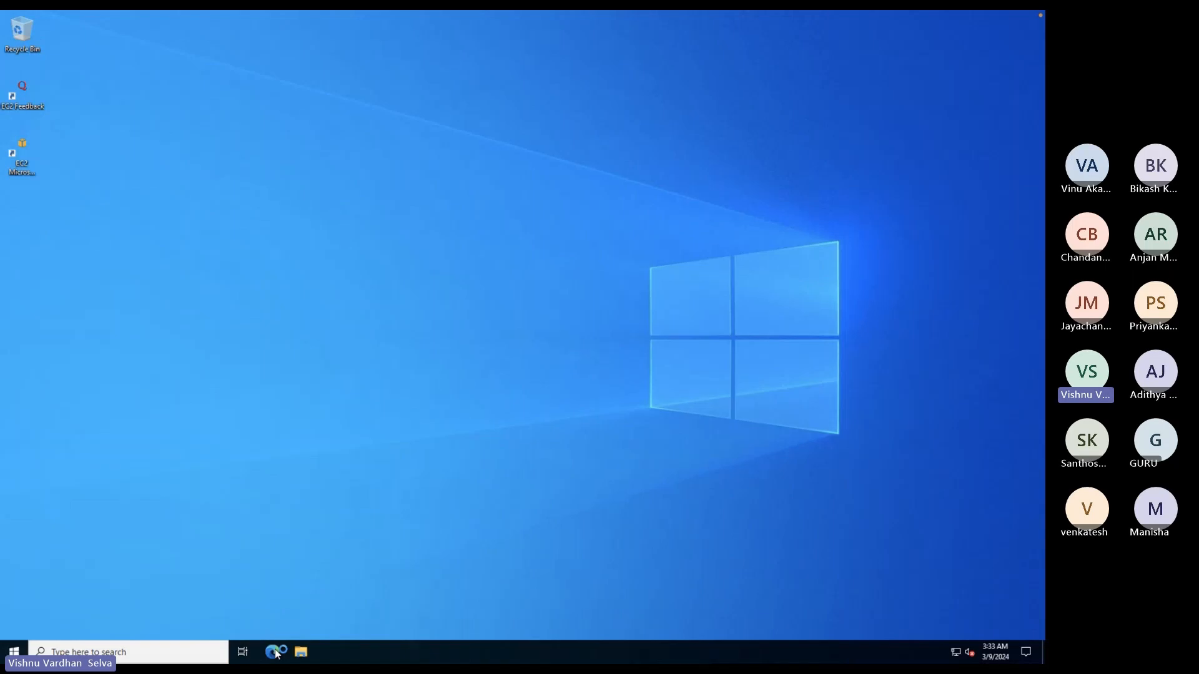